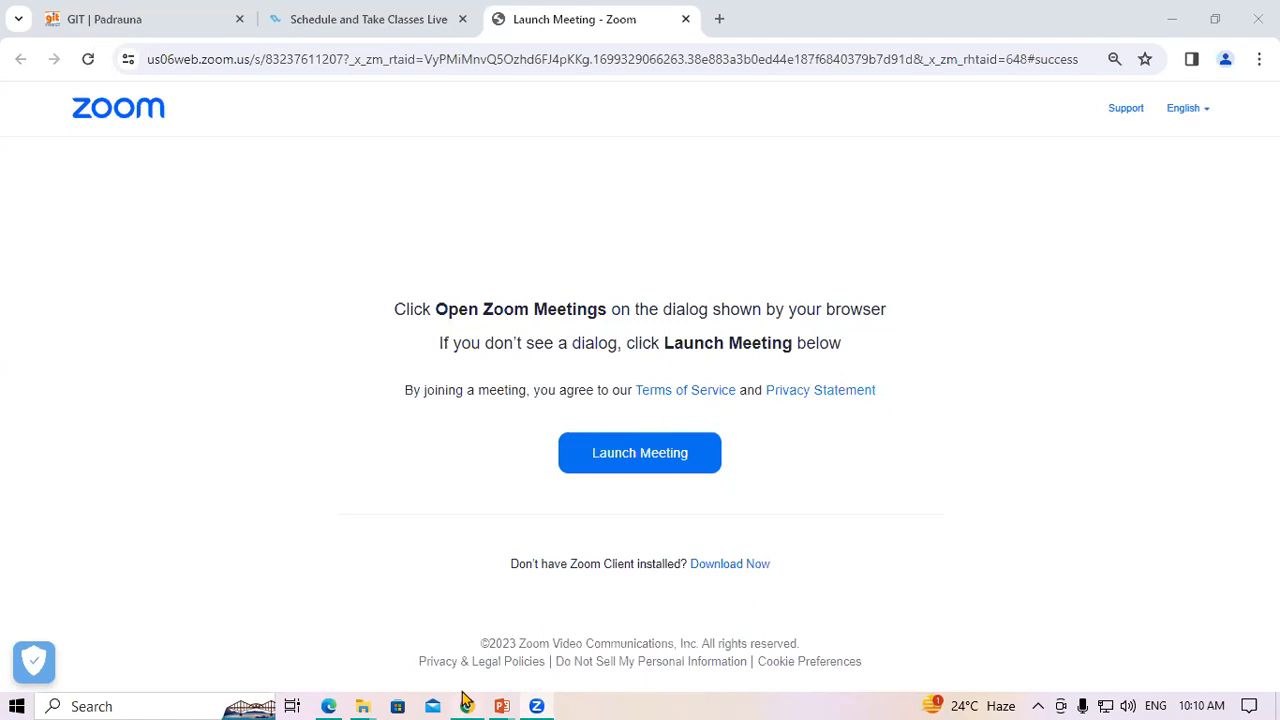
Switch to the Tally Prime Basic Accounting PDF in Microsoft Edge and read the Lesson 5 Inventory Management introduction
mouse_move(466, 700)
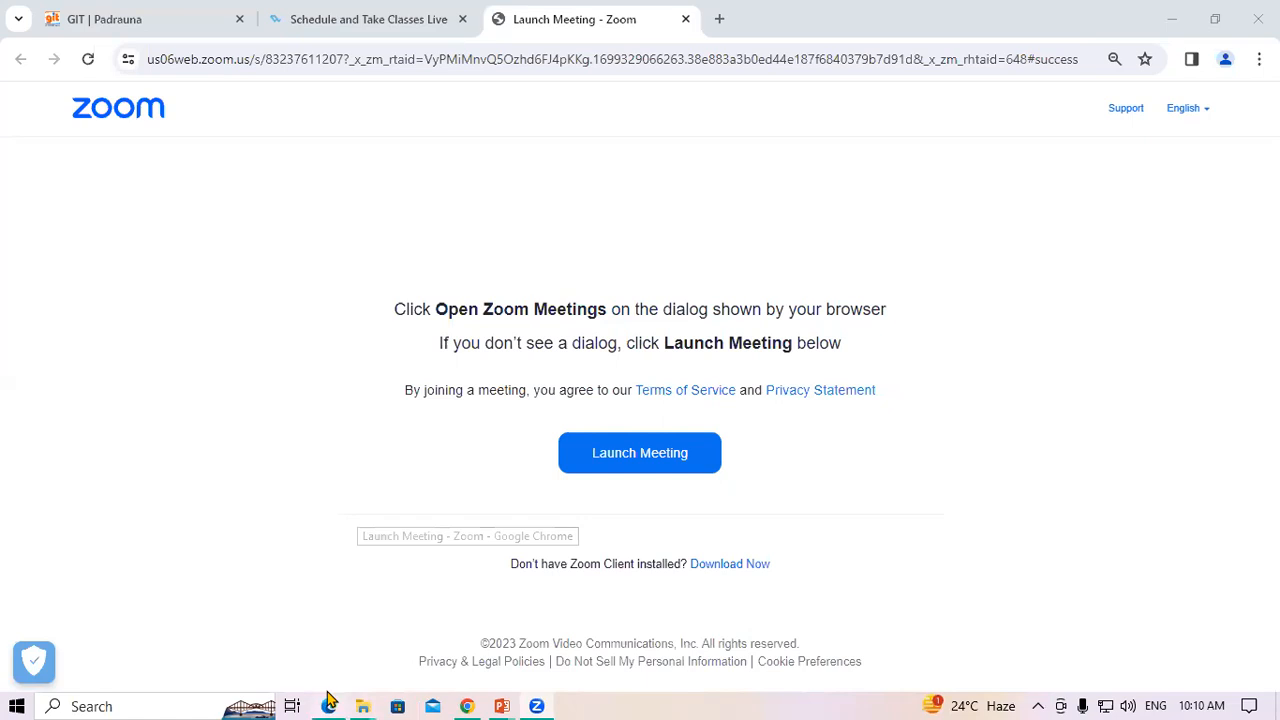
mouse_move(329, 702)
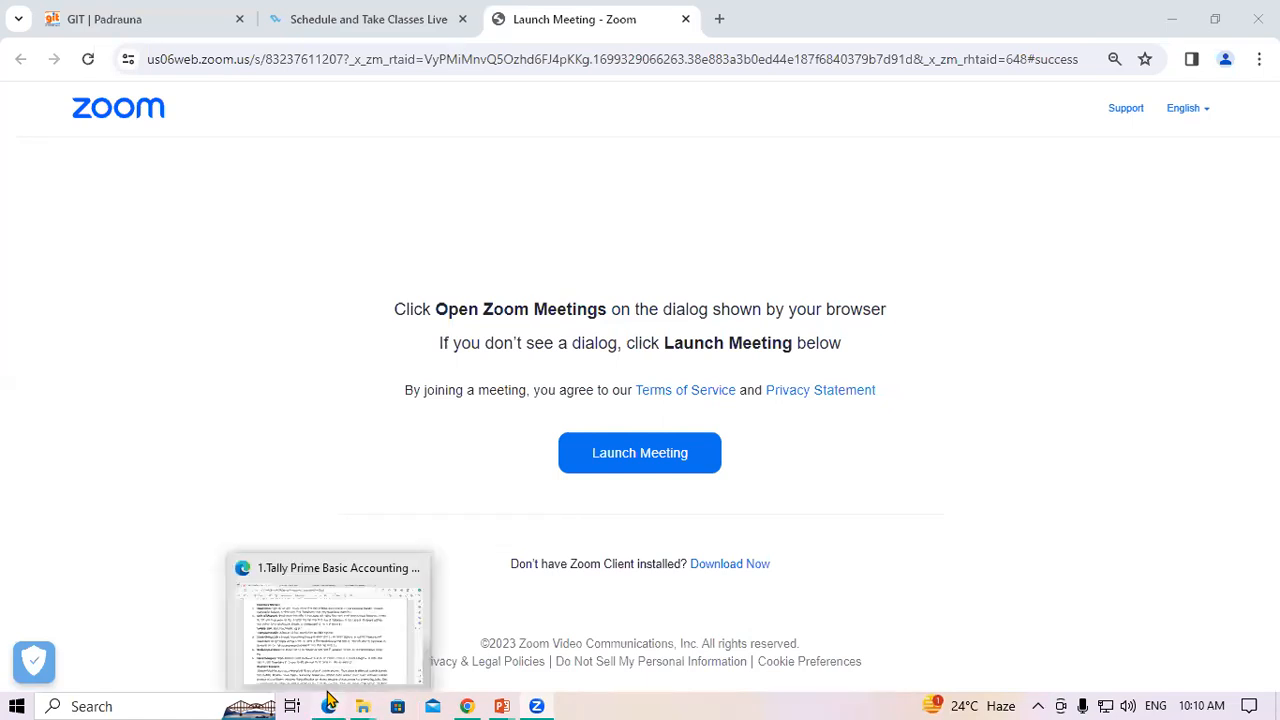
click(362, 640)
scroll(604, 360, up, 1)
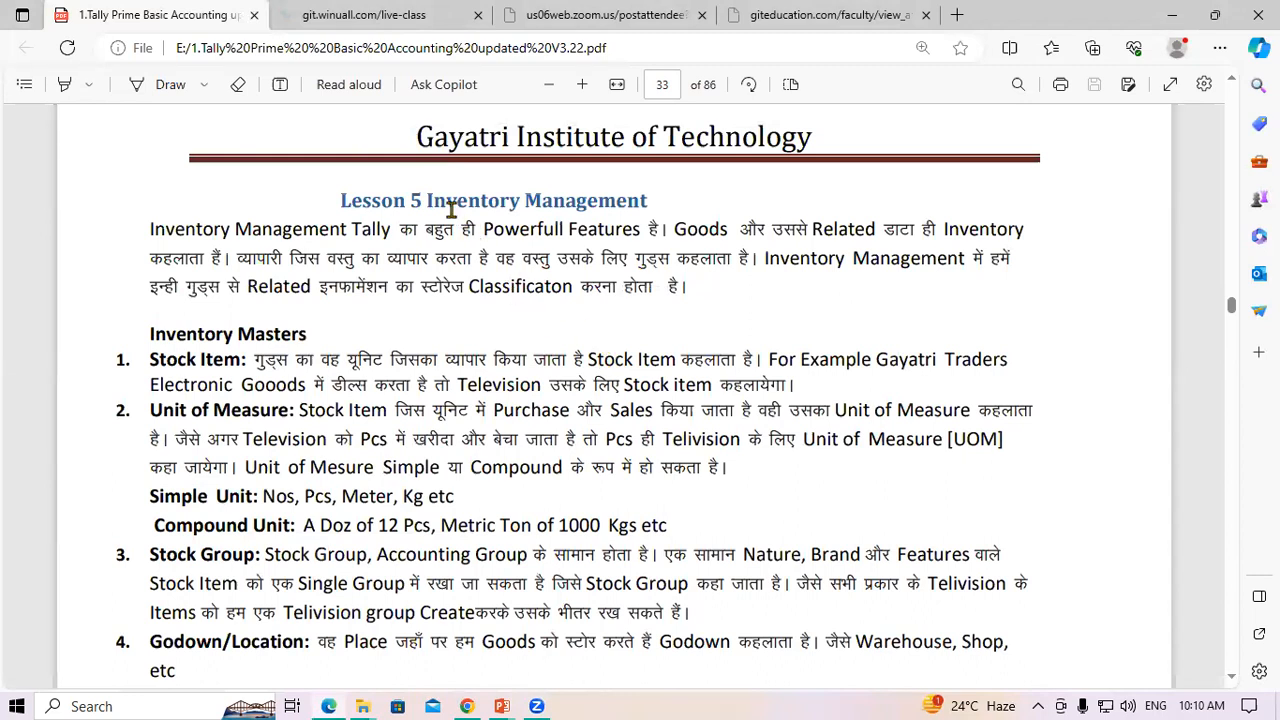
drag(426, 201, 652, 214)
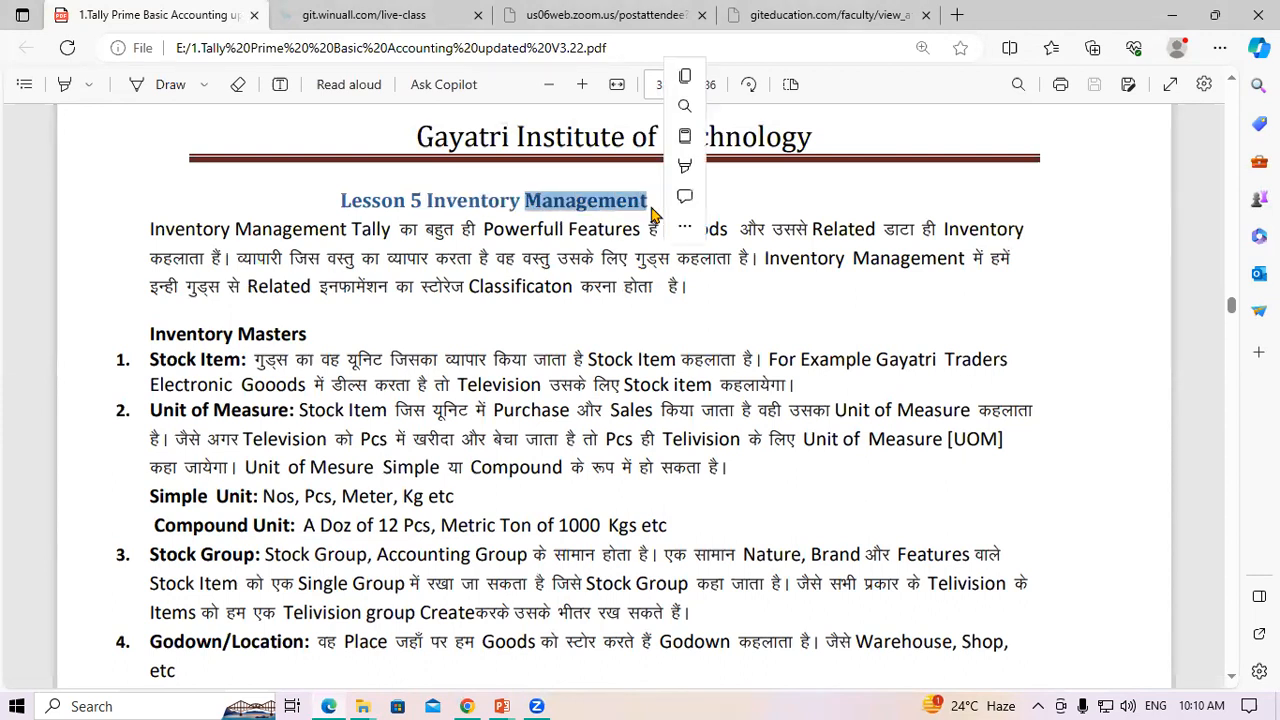
click(650, 208)
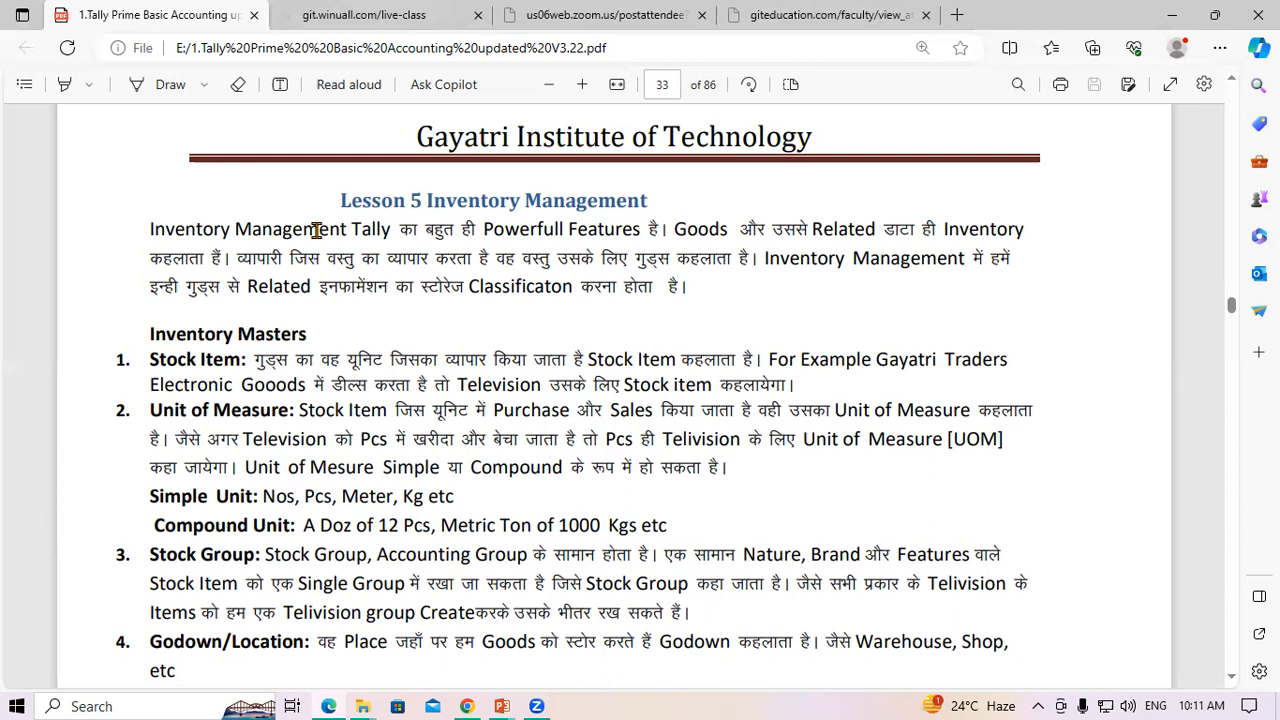
mouse_move(369, 10)
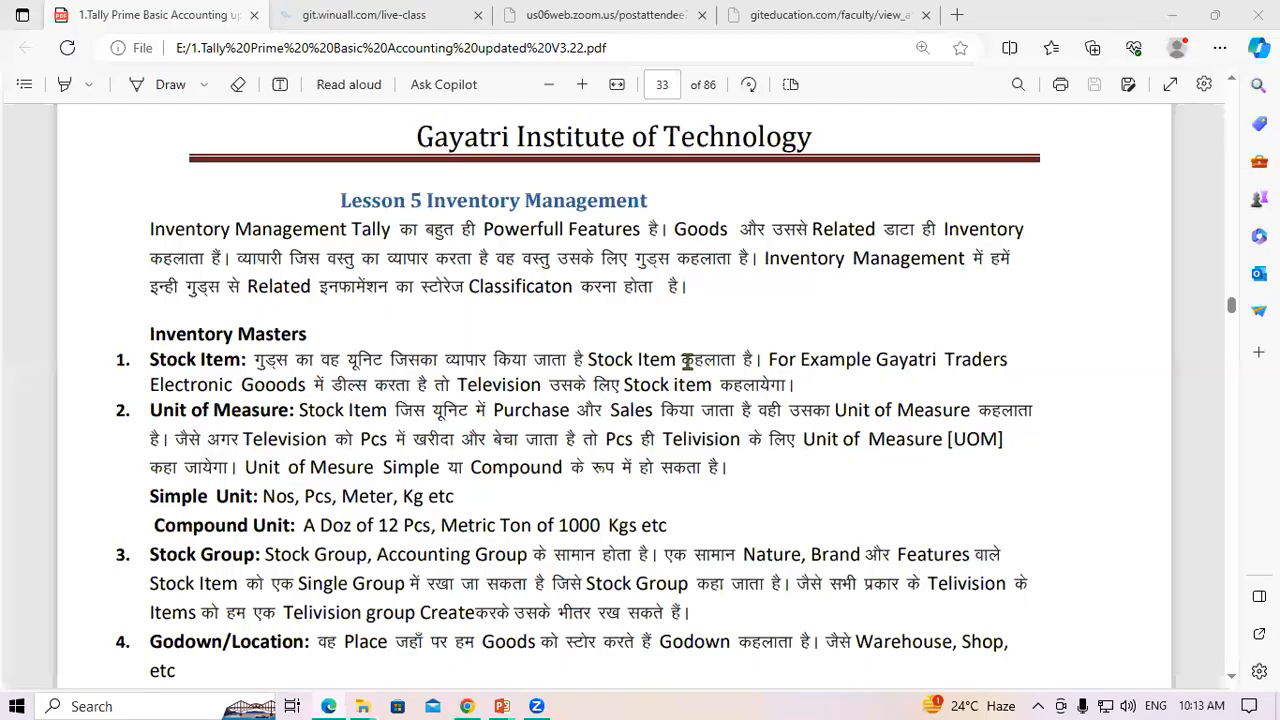
click(908, 295)
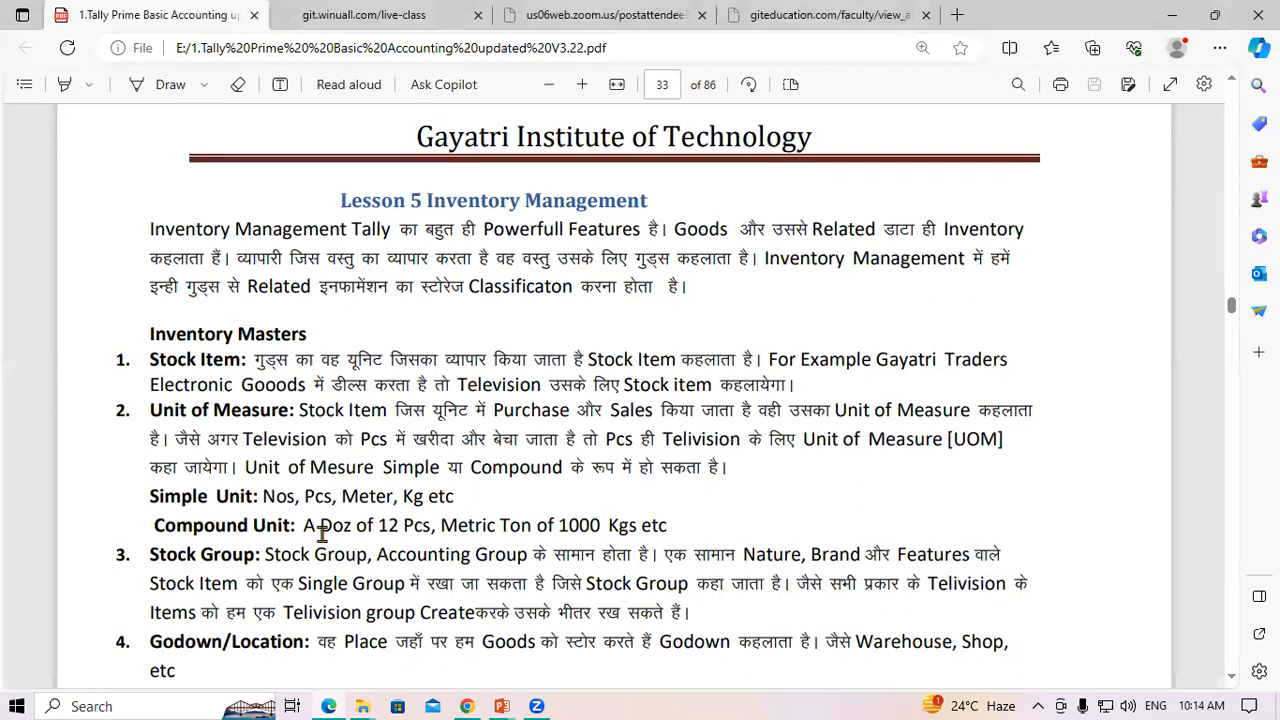
Read the Inventory Masters definitions of Stock Item, Unit of Measure with its Simple and Compound Units, and Stock Group
scroll(363, 321, down, 1)
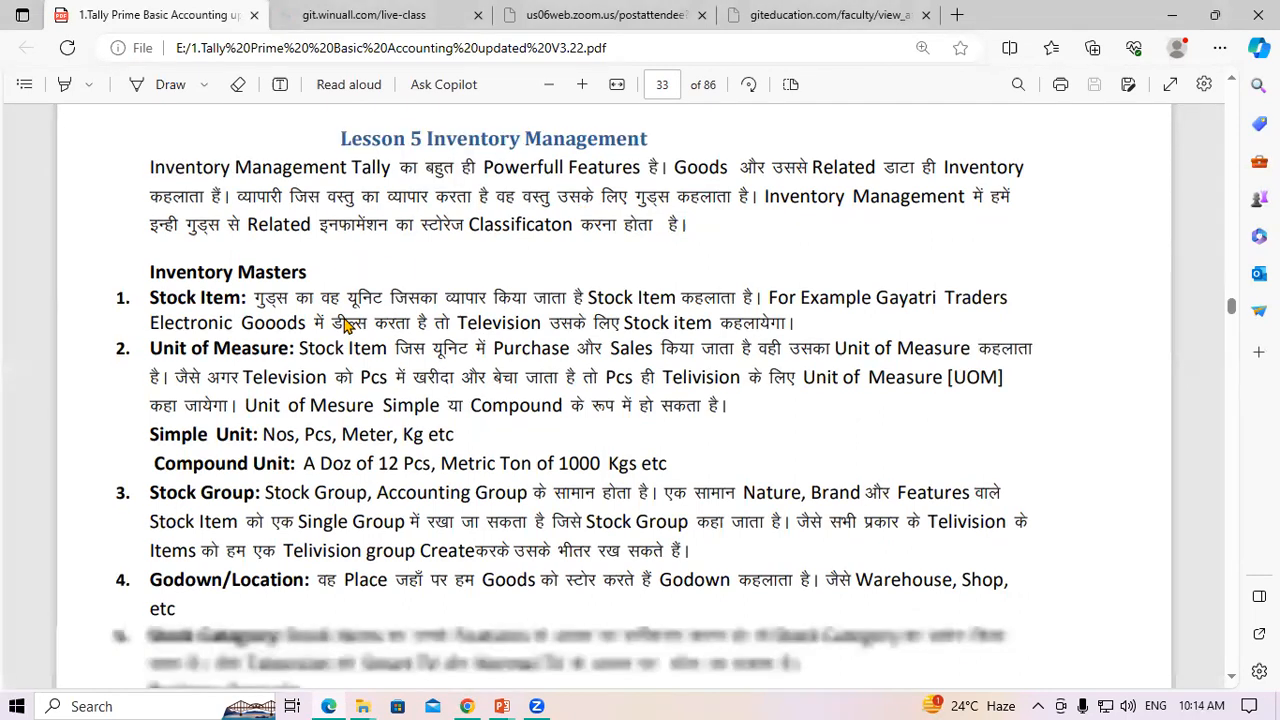
drag(146, 241, 312, 246)
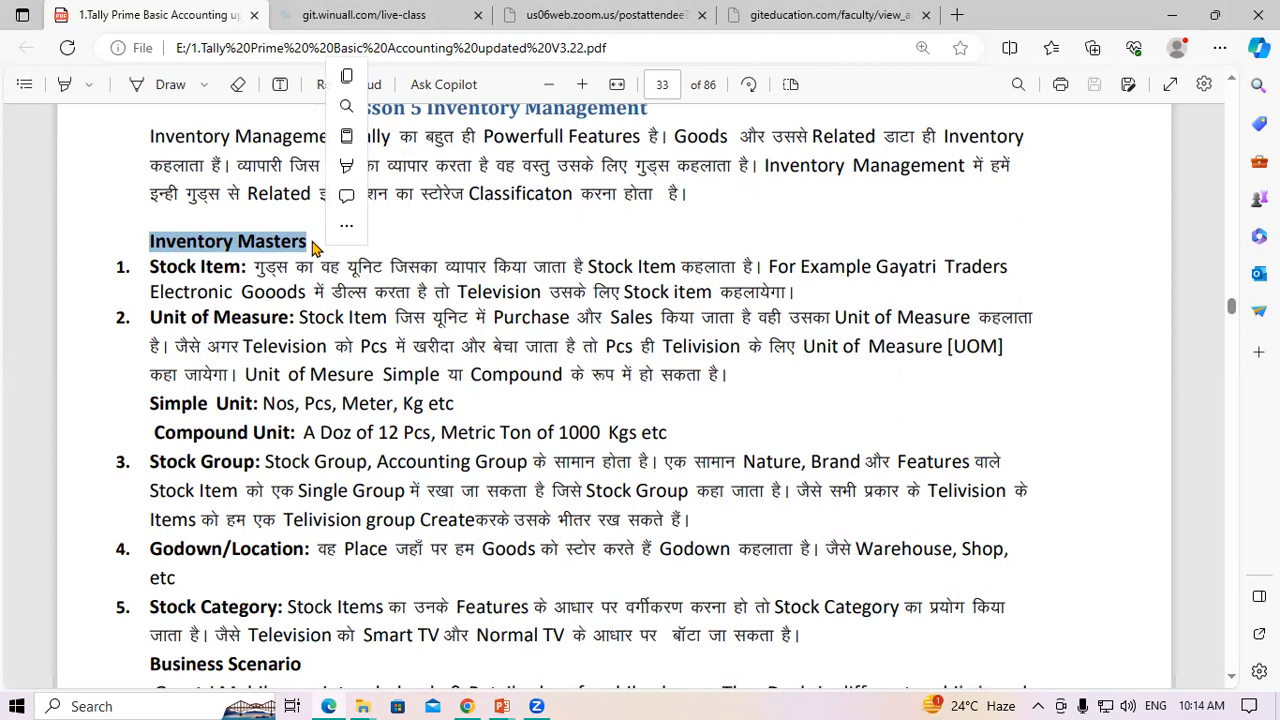
click(276, 317)
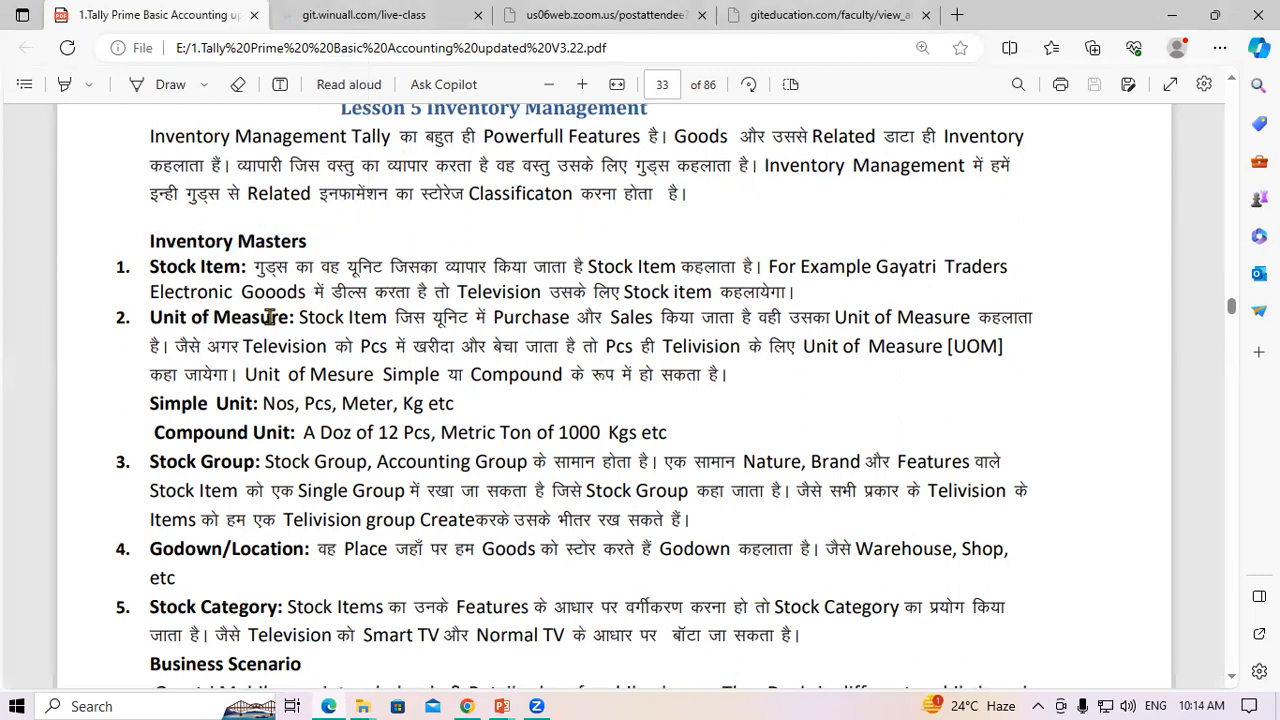
drag(148, 265, 240, 273)
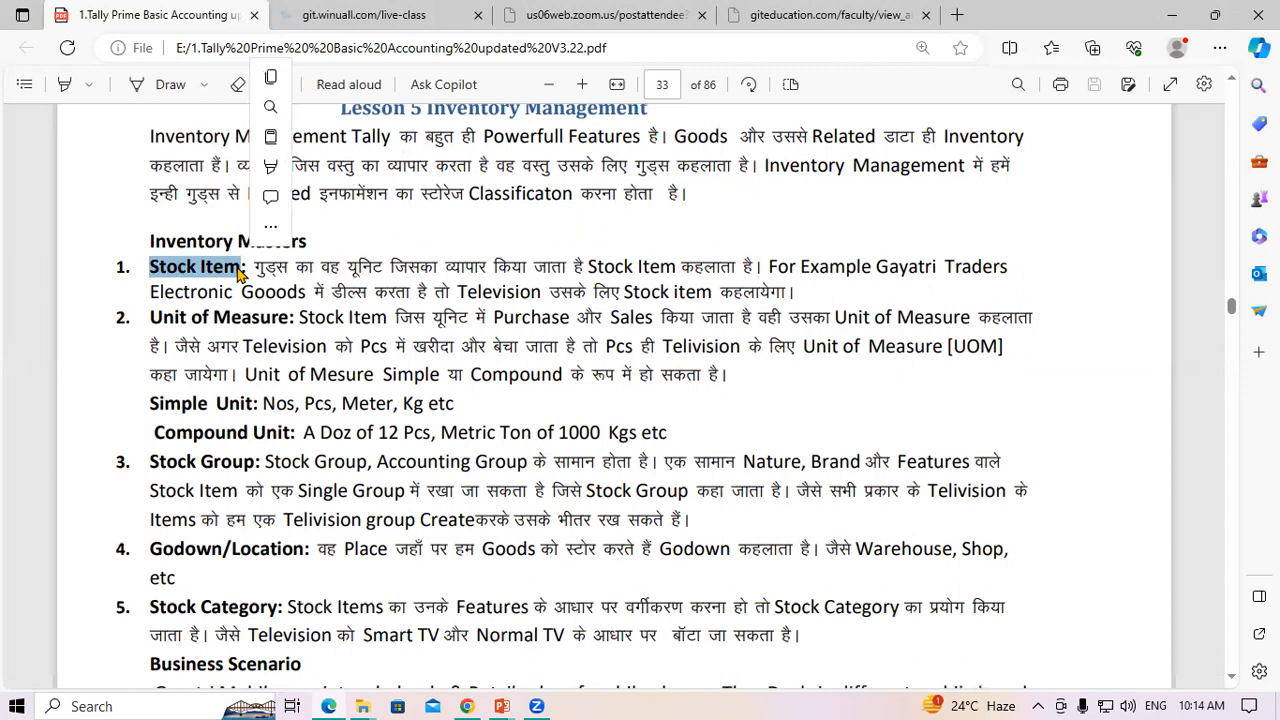
click(241, 272)
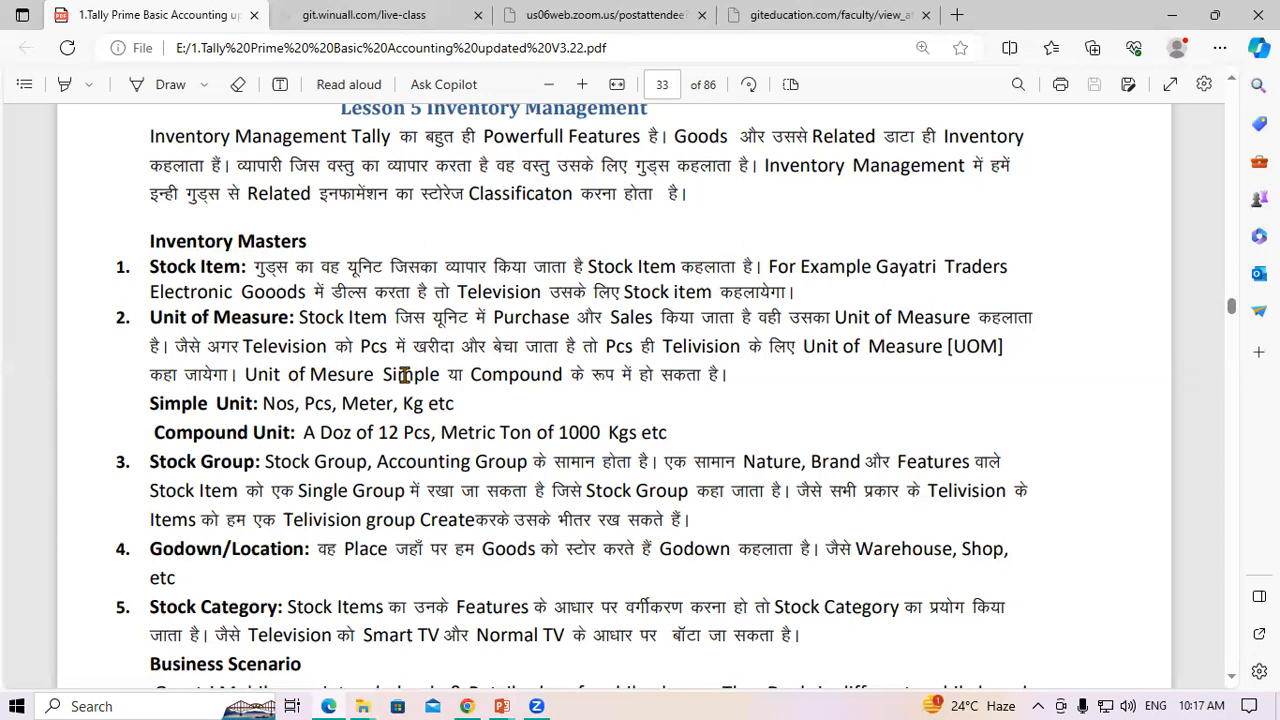
drag(149, 404, 233, 401)
click(233, 401)
drag(154, 433, 290, 430)
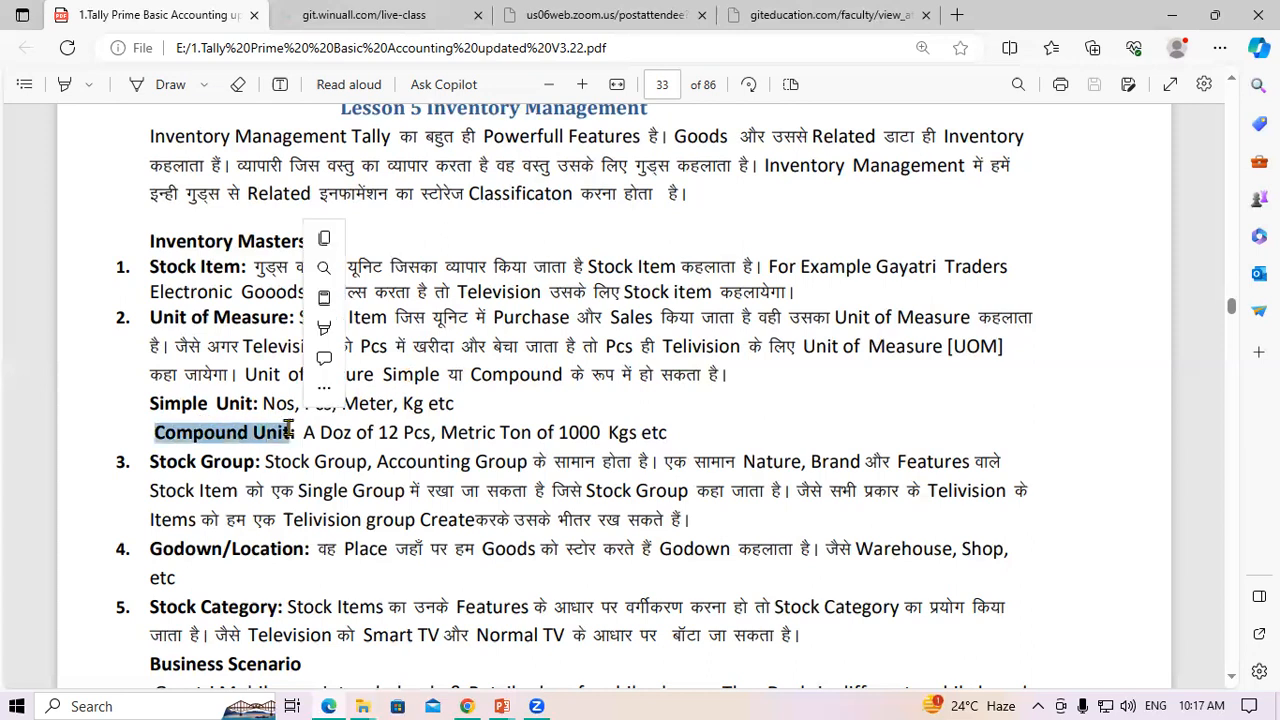
click(288, 428)
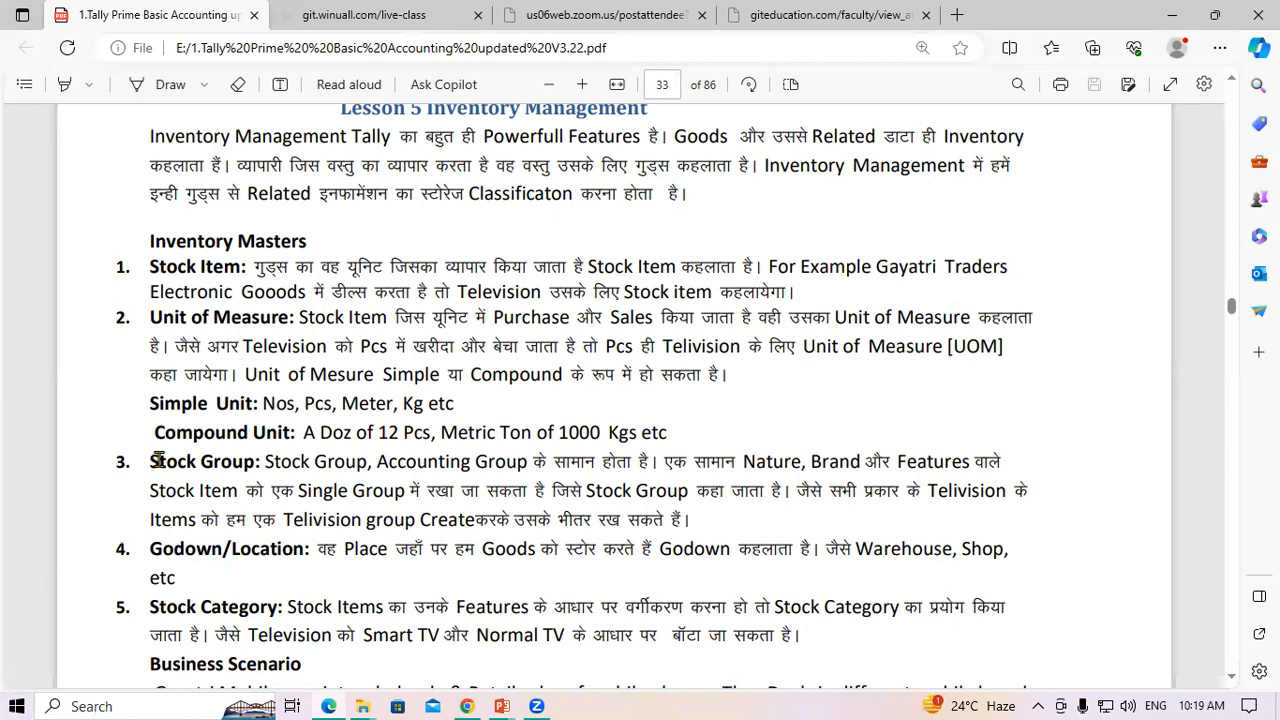
drag(157, 460, 231, 462)
click(231, 462)
Read the Godown/Location and Stock Category definitions and the Business Scenario paragraph about Gayatri Mobiles
scroll(294, 455, down, 3)
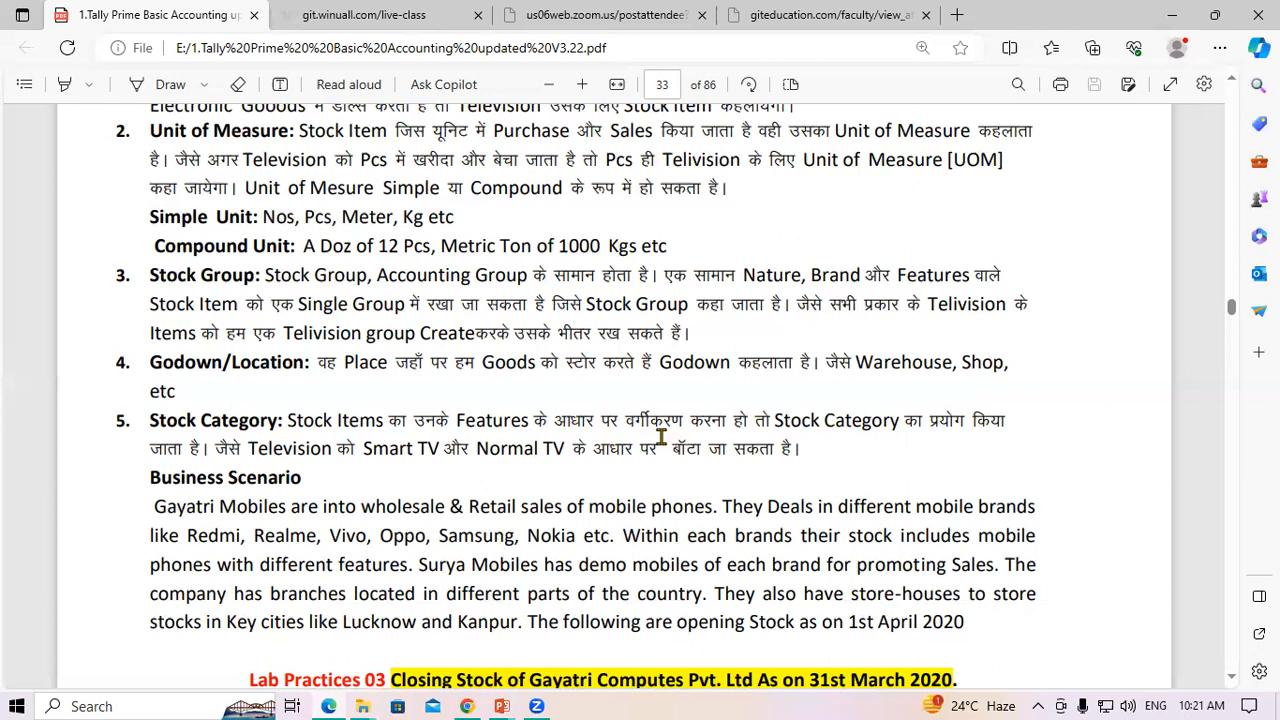
scroll(660, 437, down, 2)
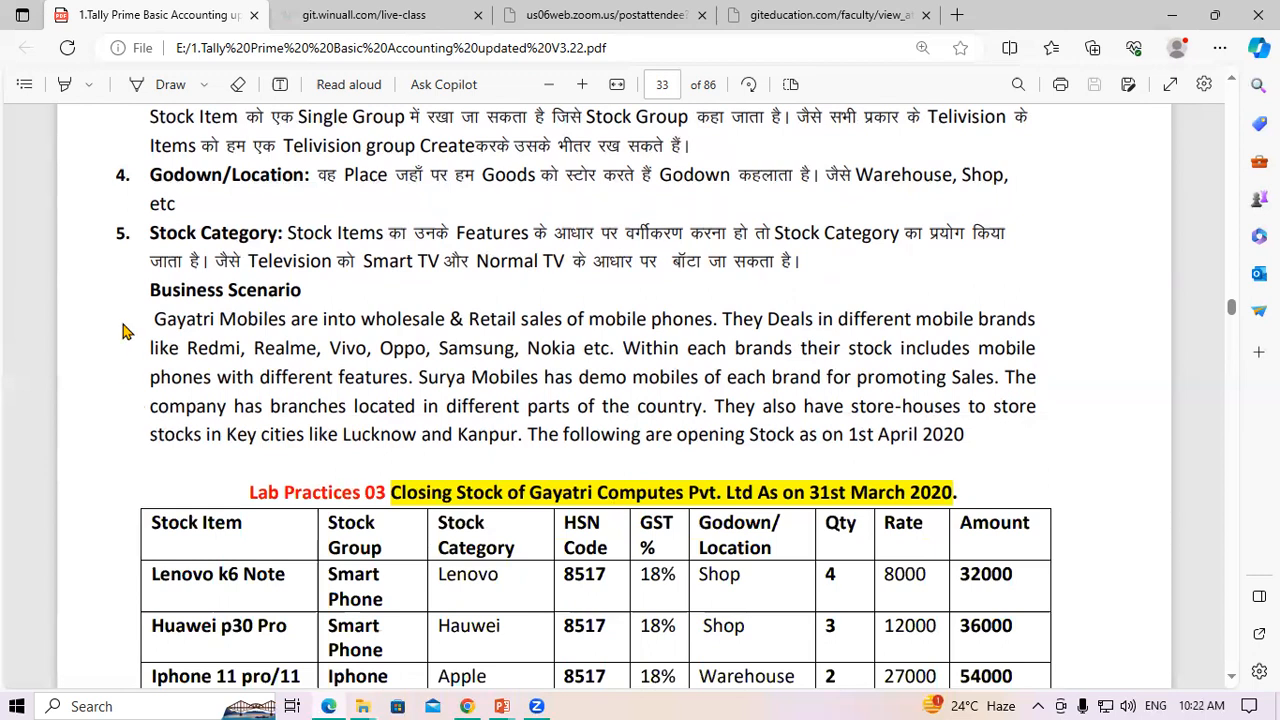
drag(147, 289, 298, 289)
click(287, 289)
scroll(292, 381, down, 3)
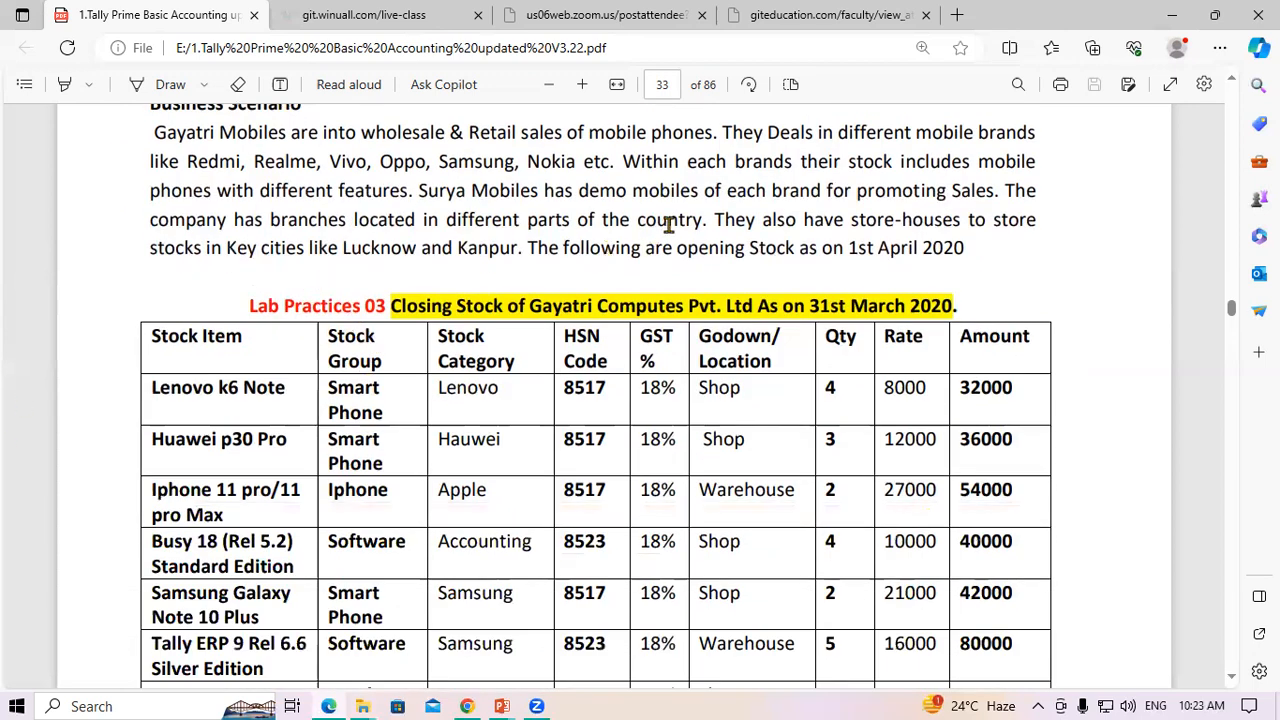
scroll(484, 220, up, 1)
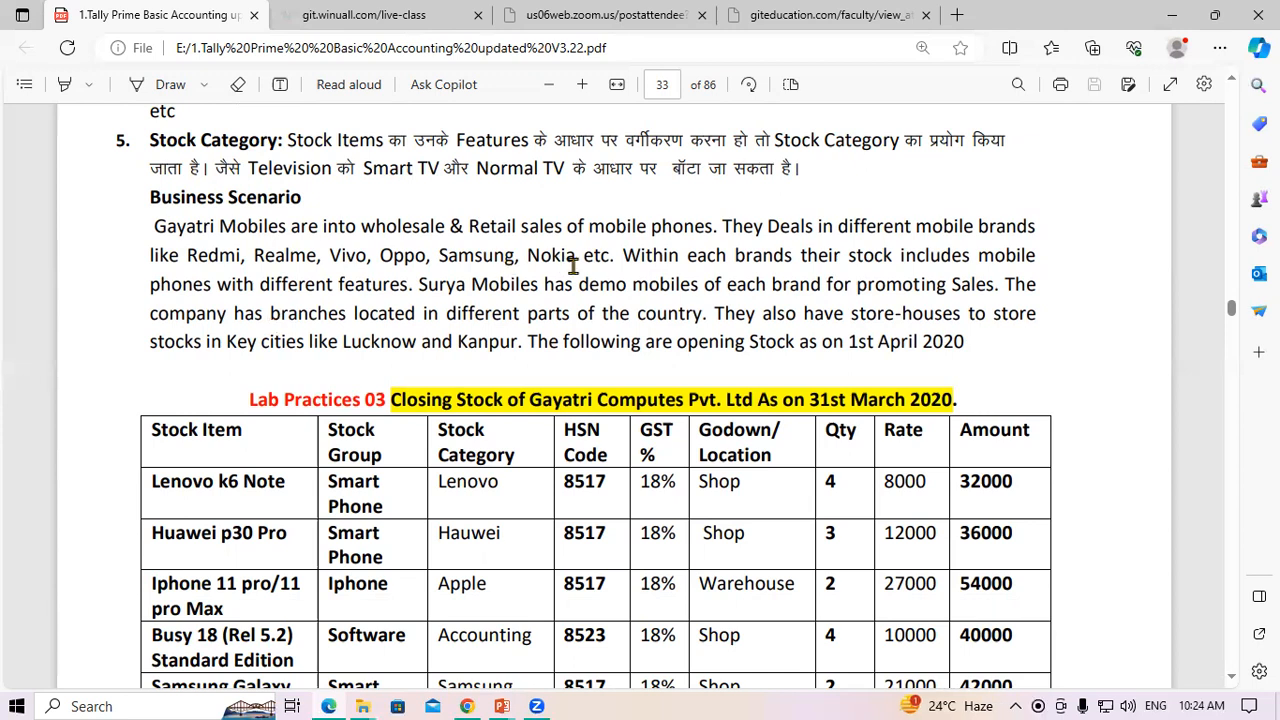
drag(154, 226, 271, 227)
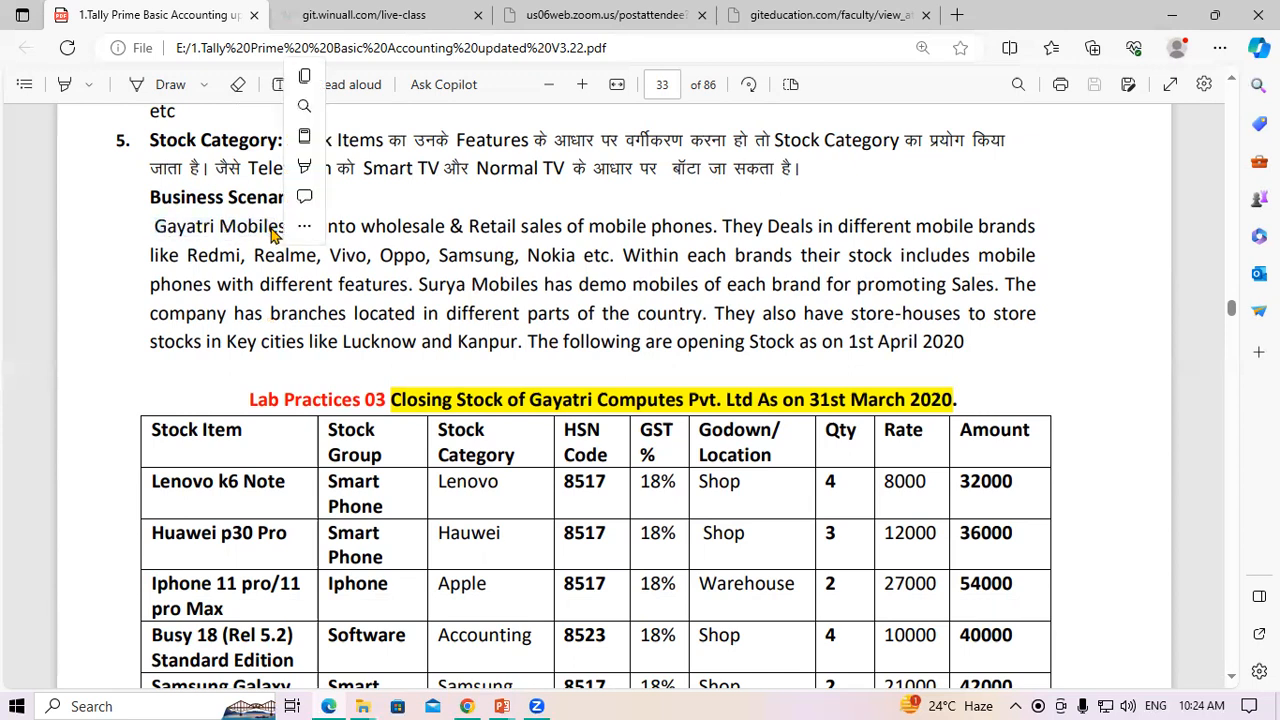
click(764, 318)
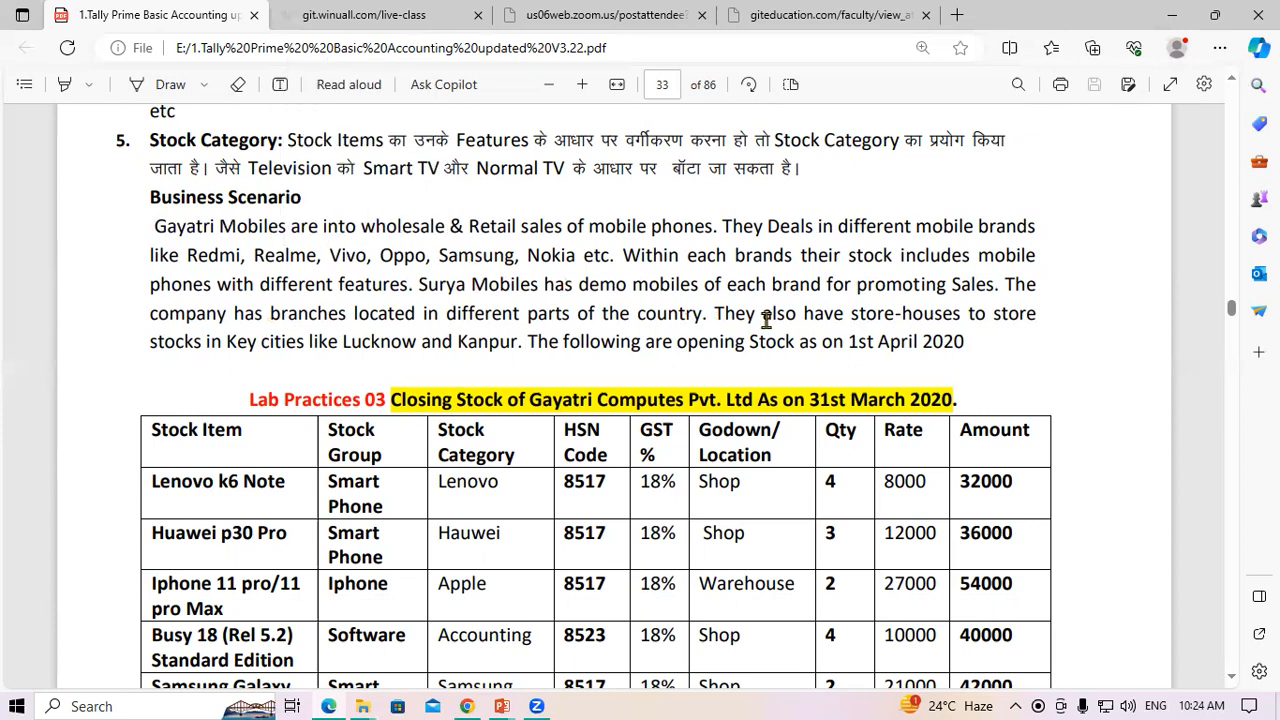
shift+click(755, 318)
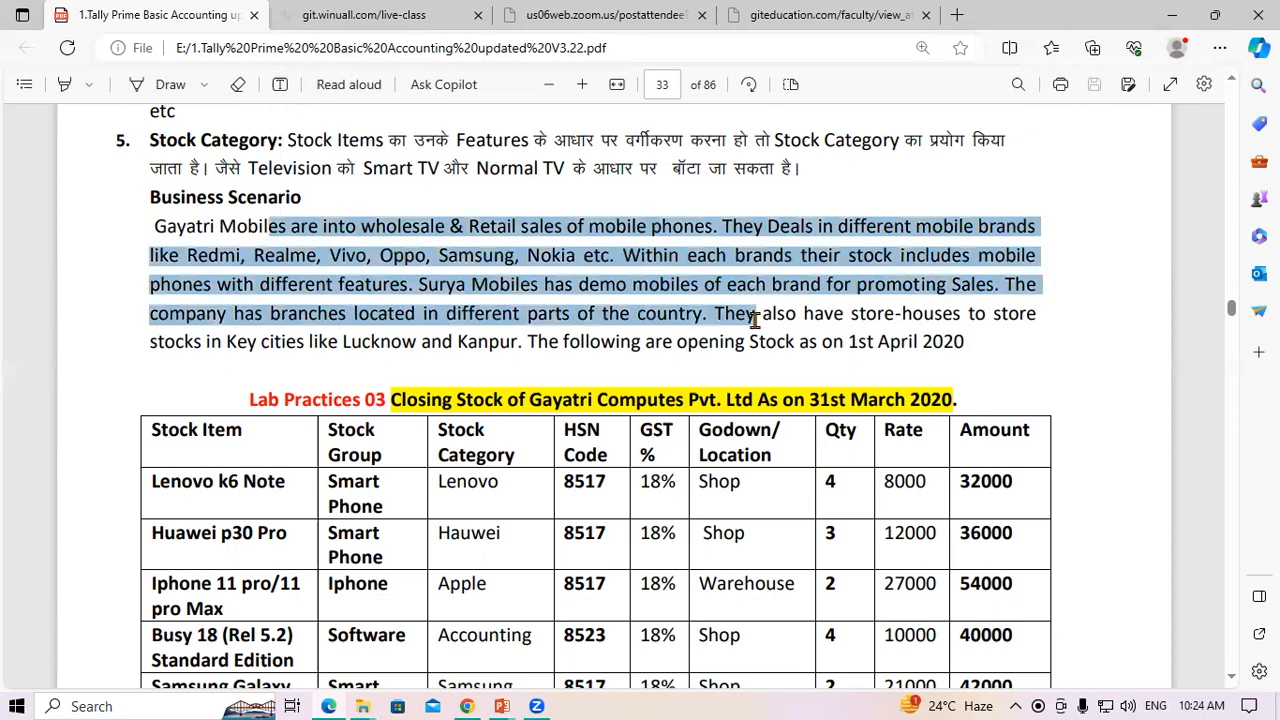
shift+click(988, 331)
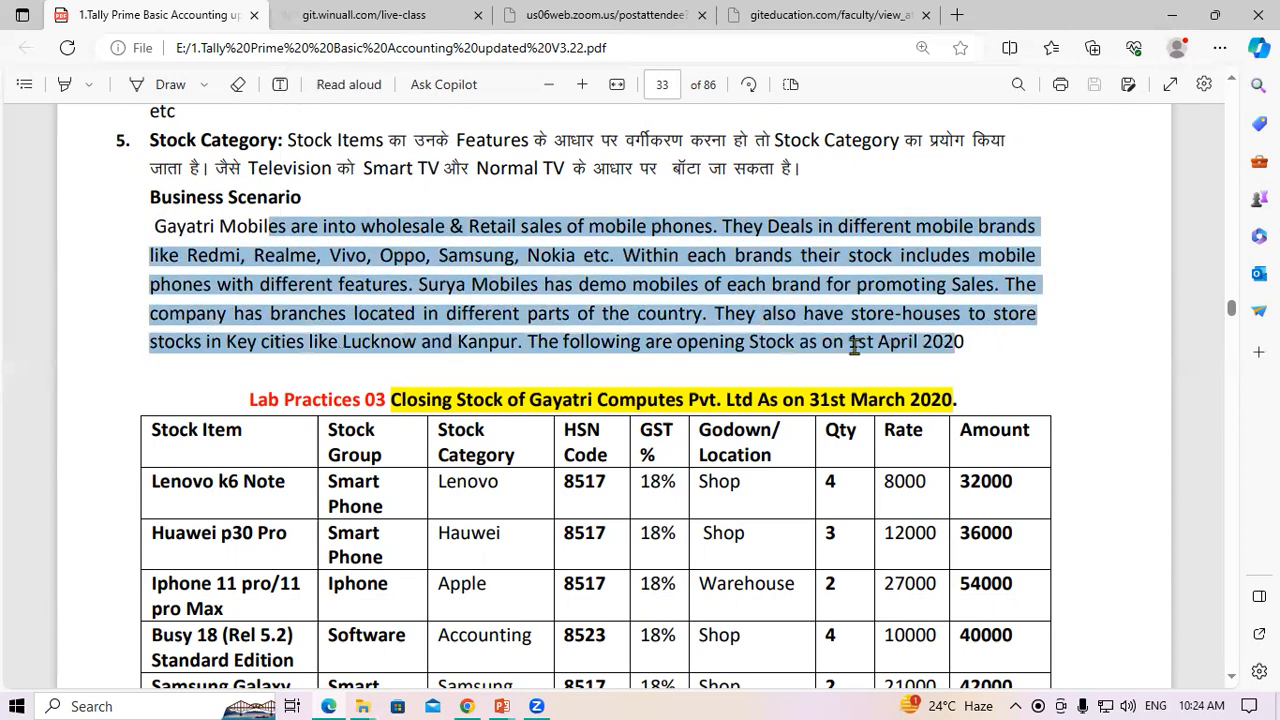
click(855, 345)
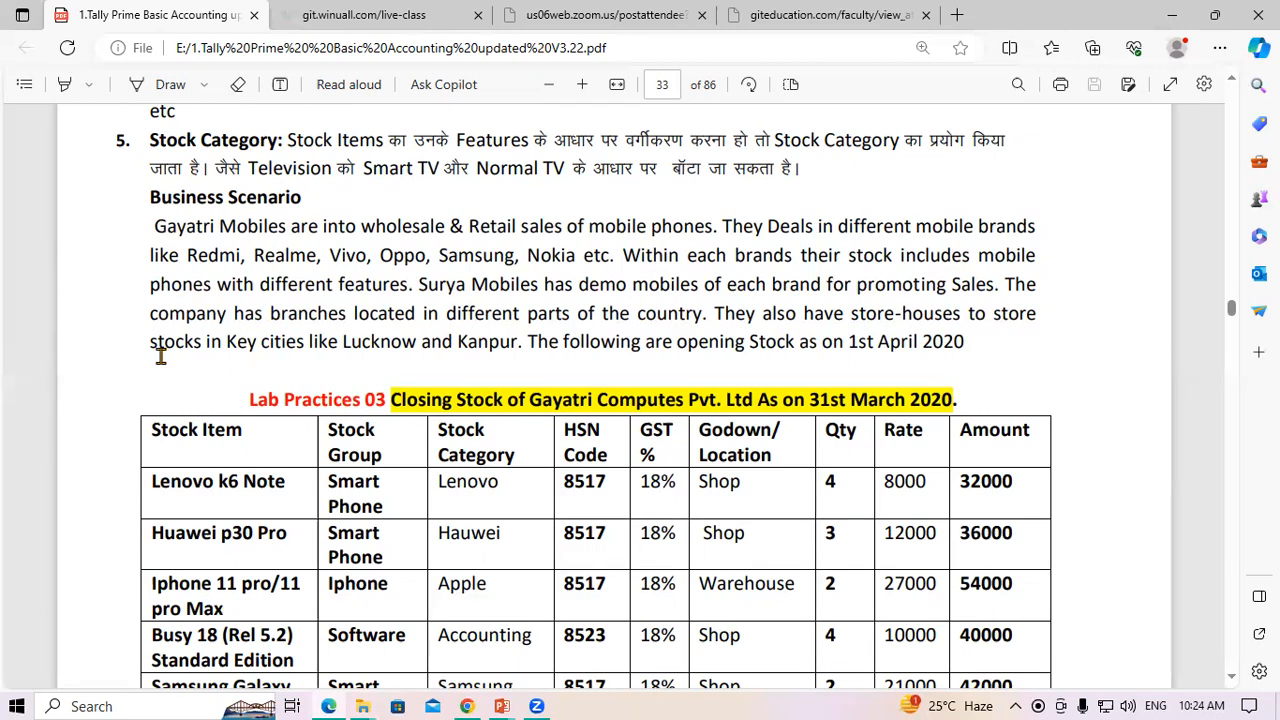
Look through the Lab Practices 03 closing stock table and examine its Stock Item, Stock Group, Stock Category and HSN Code columns
scroll(714, 400, down, 5)
scroll(266, 349, up, 3)
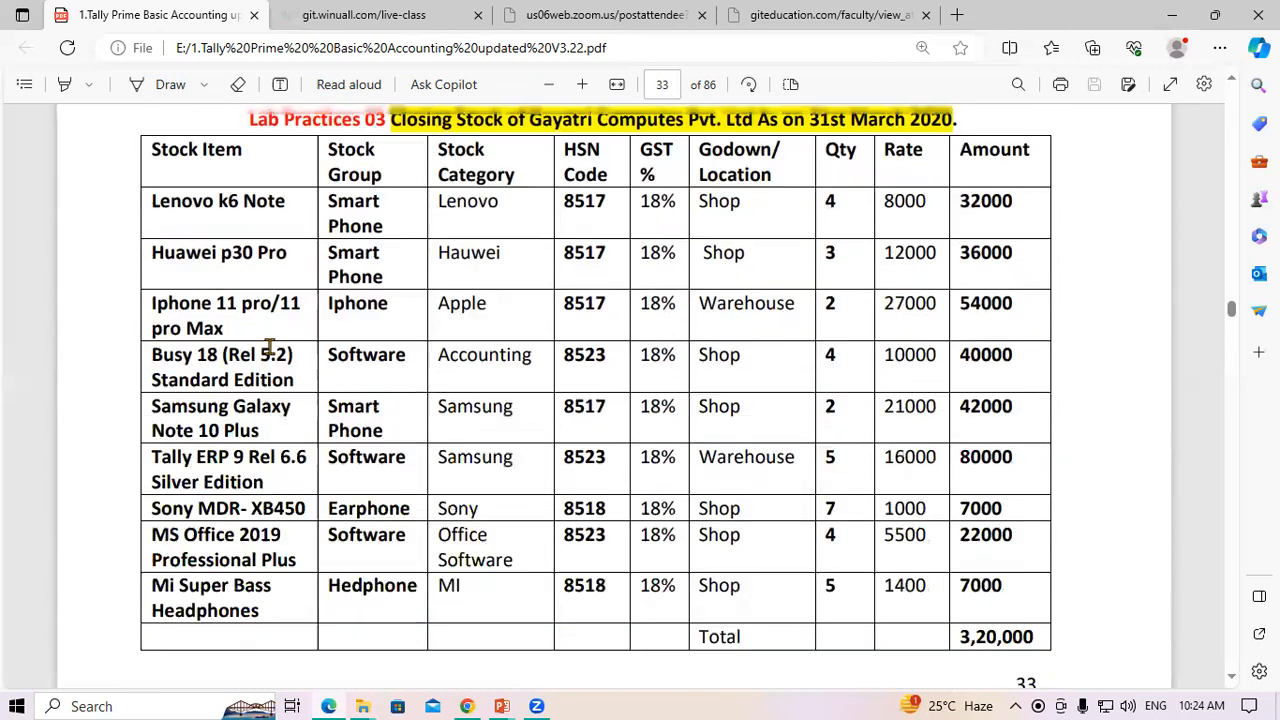
scroll(700, 270, up, 1)
scroll(880, 400, down, 3)
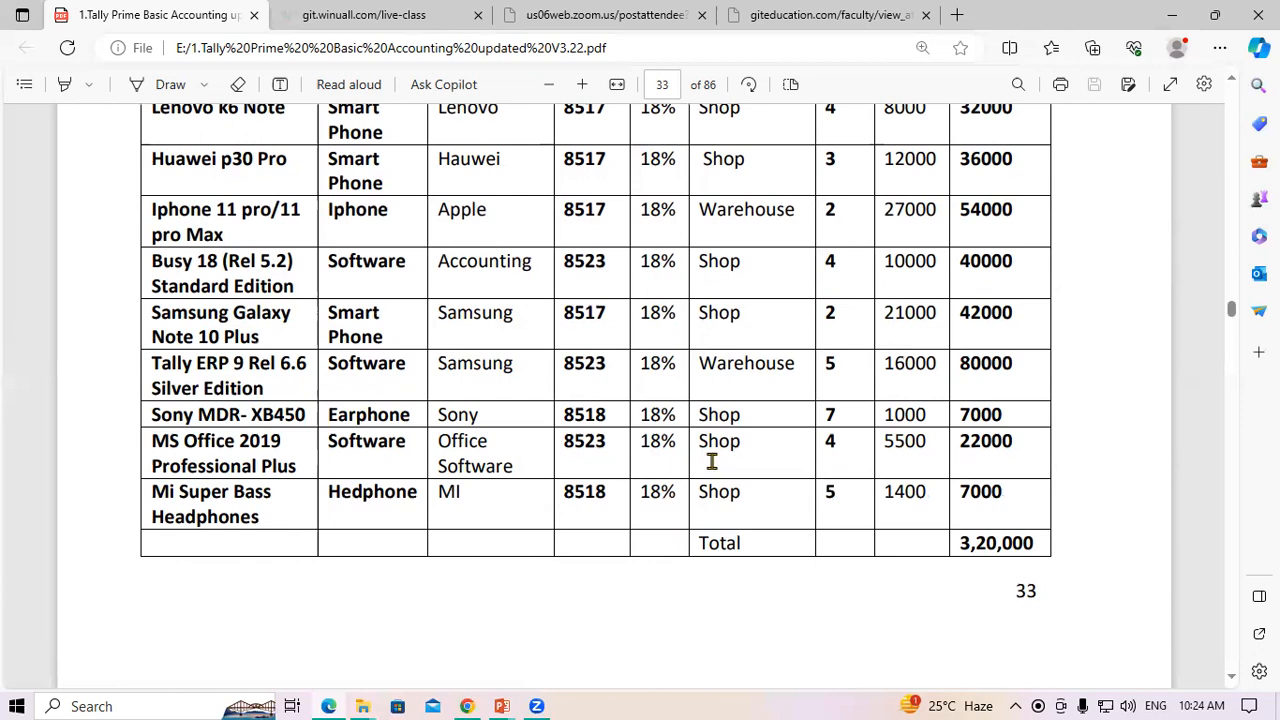
scroll(711, 461, up, 3)
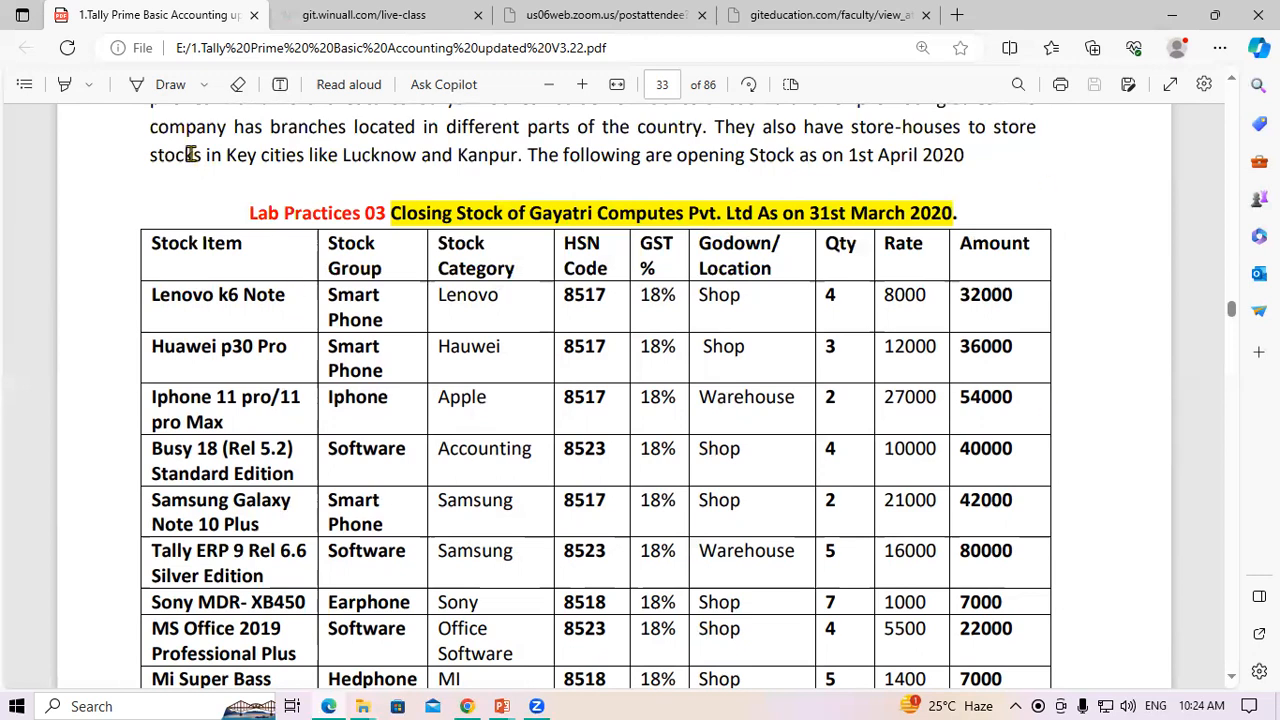
drag(152, 244, 243, 270)
click(242, 267)
drag(330, 245, 605, 270)
click(386, 268)
click(514, 268)
click(603, 267)
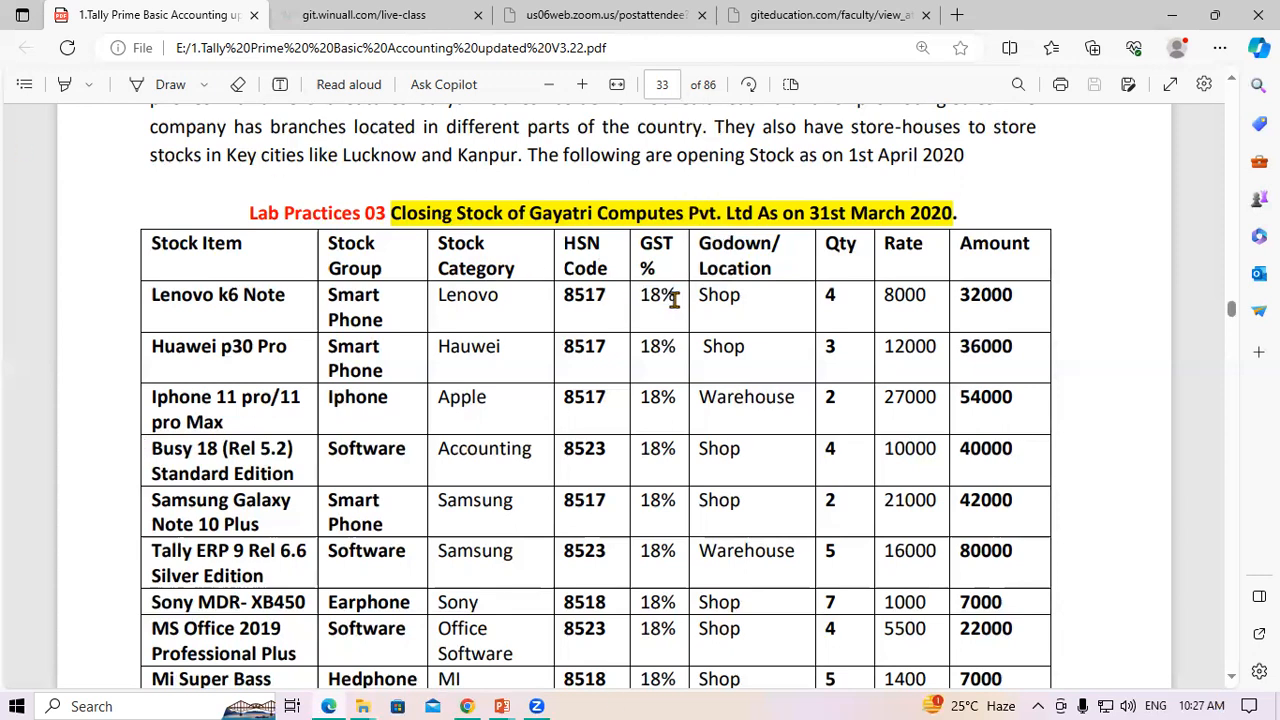
Examine the godown, quantity, rate and amount of the Lenovo k6 Note row in the closing stock table
drag(698, 294, 747, 290)
click(746, 290)
drag(826, 297, 846, 298)
click(847, 298)
drag(889, 295, 1015, 297)
click(926, 298)
click(1017, 297)
Show the desktop, open TallyPrime and continue in Educational Mode
key(super+d)
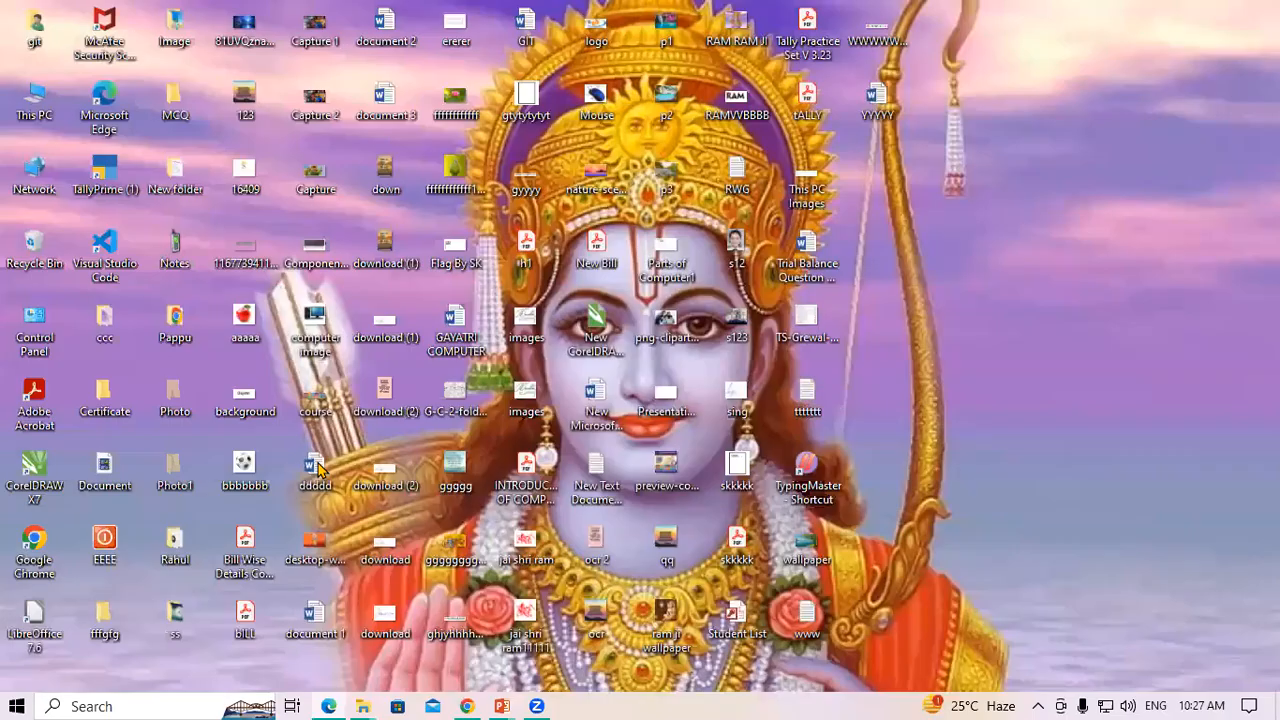
right_click(102, 156)
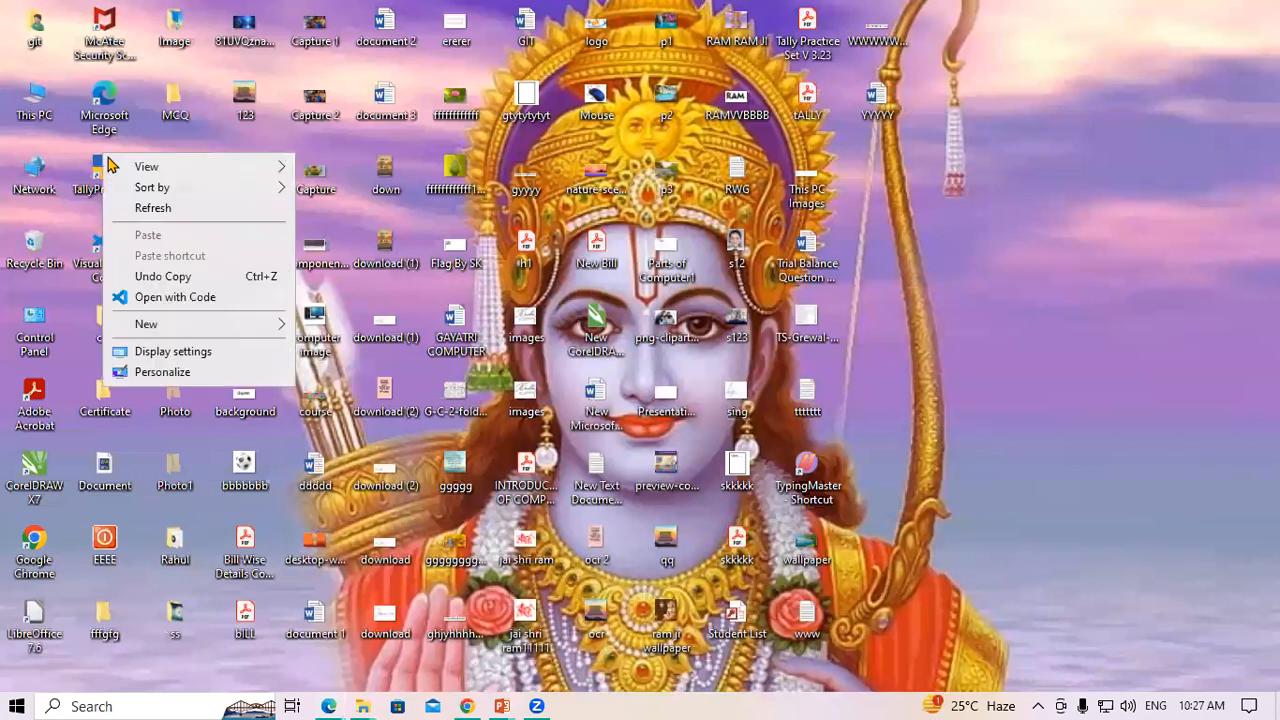
click(98, 178)
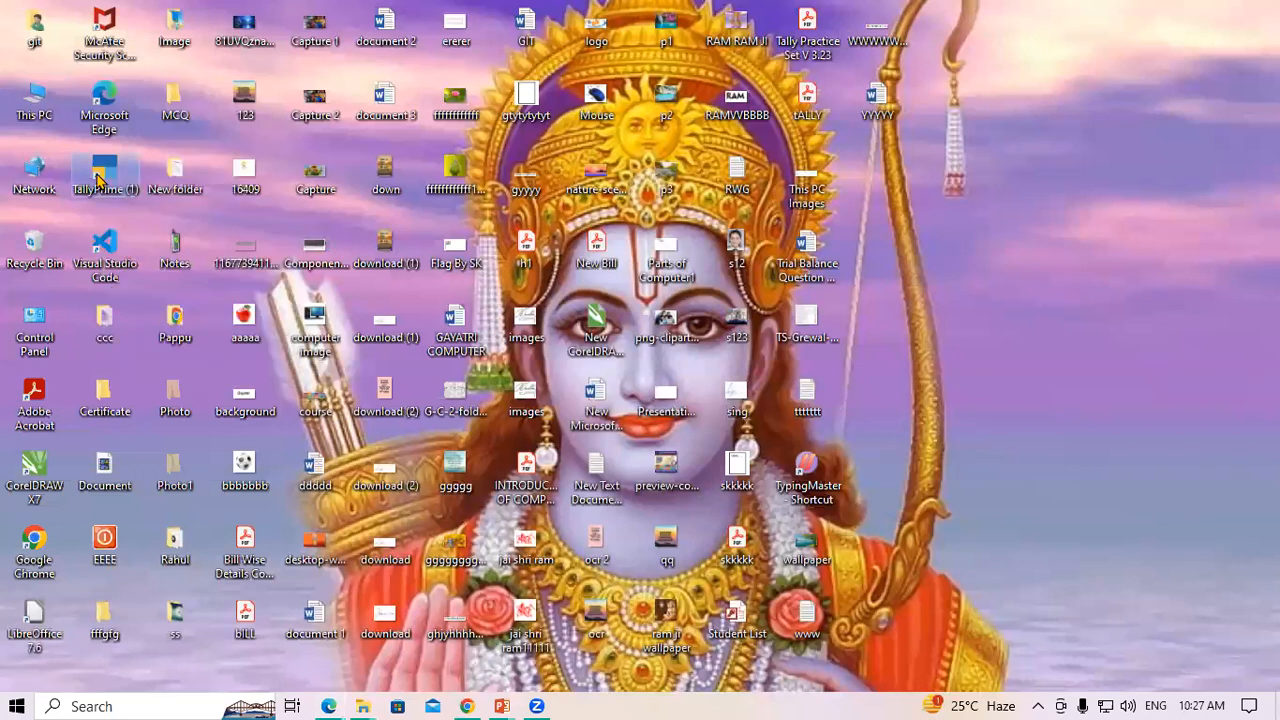
right_click(97, 178)
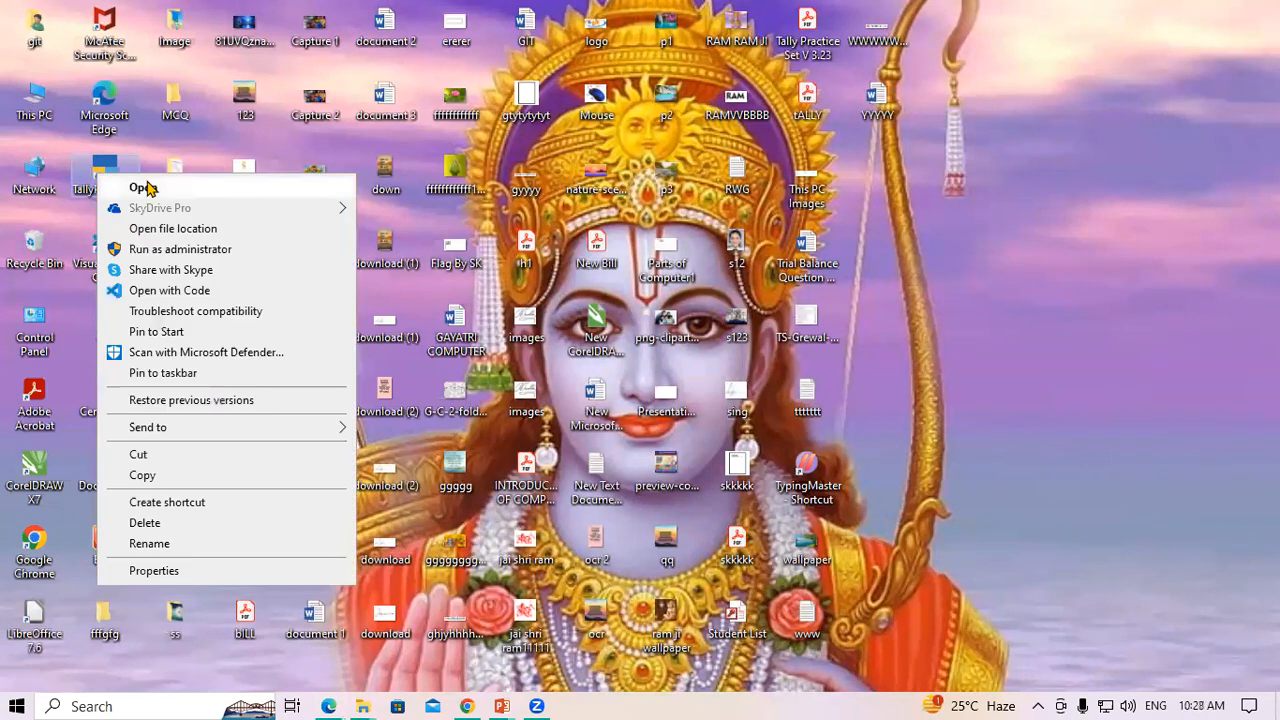
click(150, 189)
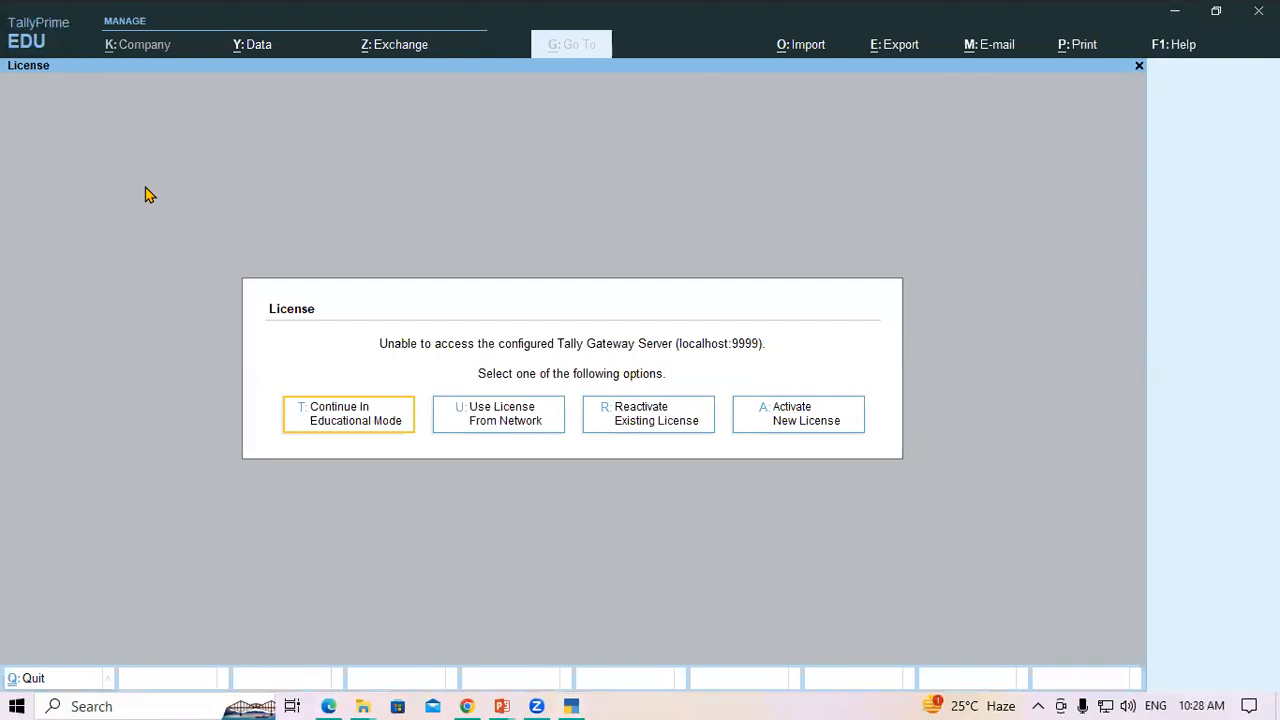
key(Return)
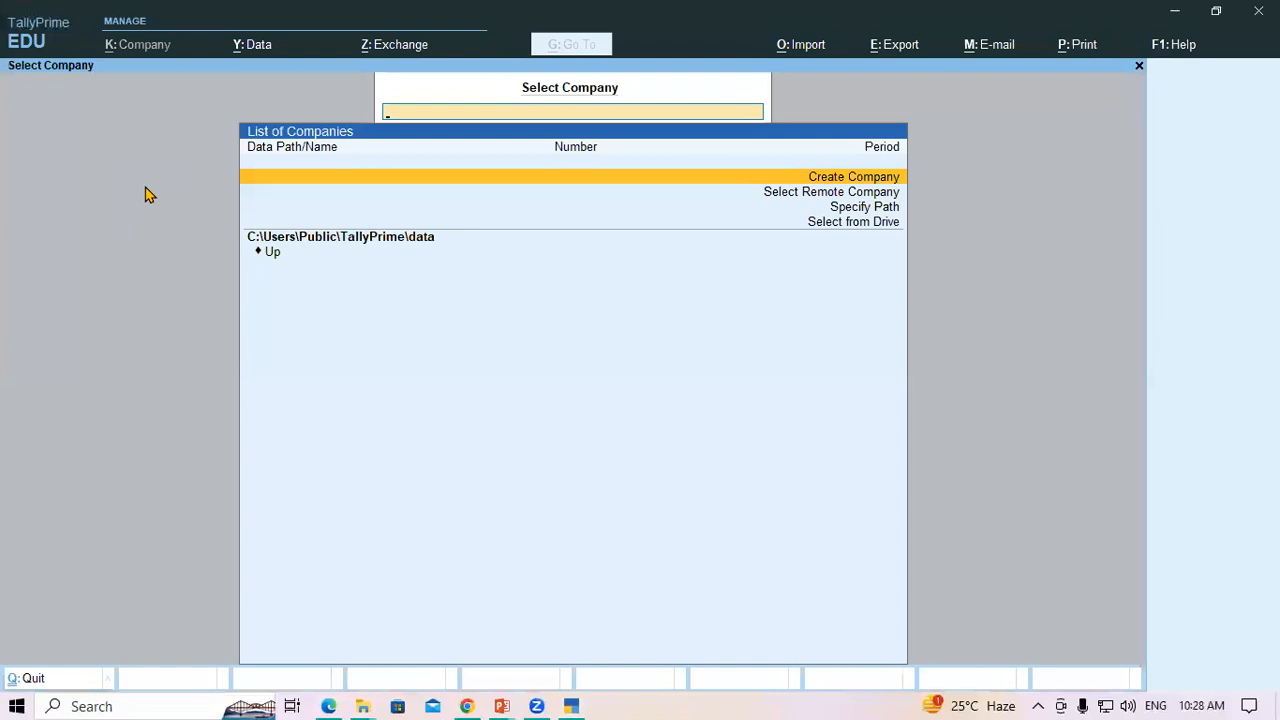
Choose Select from Drive in the company list and open the D:\ drive to list its companies and folders
key(Down)
key(Down)
key(Down)
key(Return)
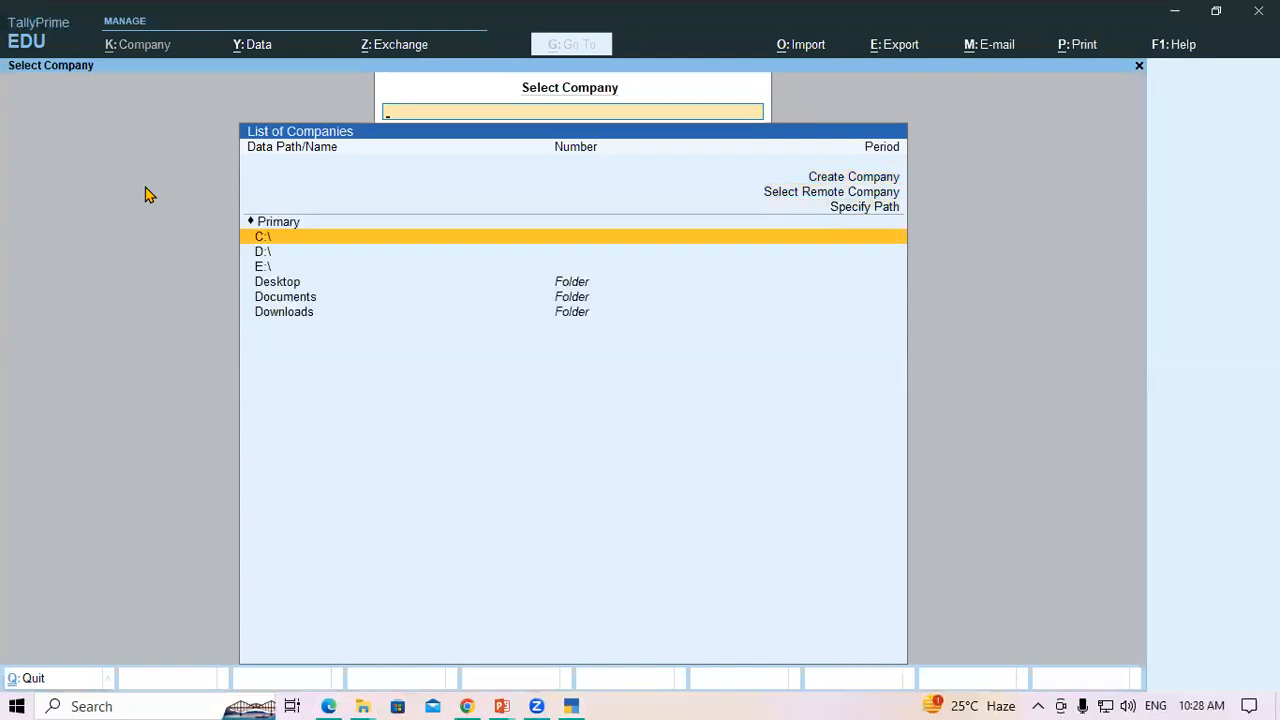
key(Down)
key(Return)
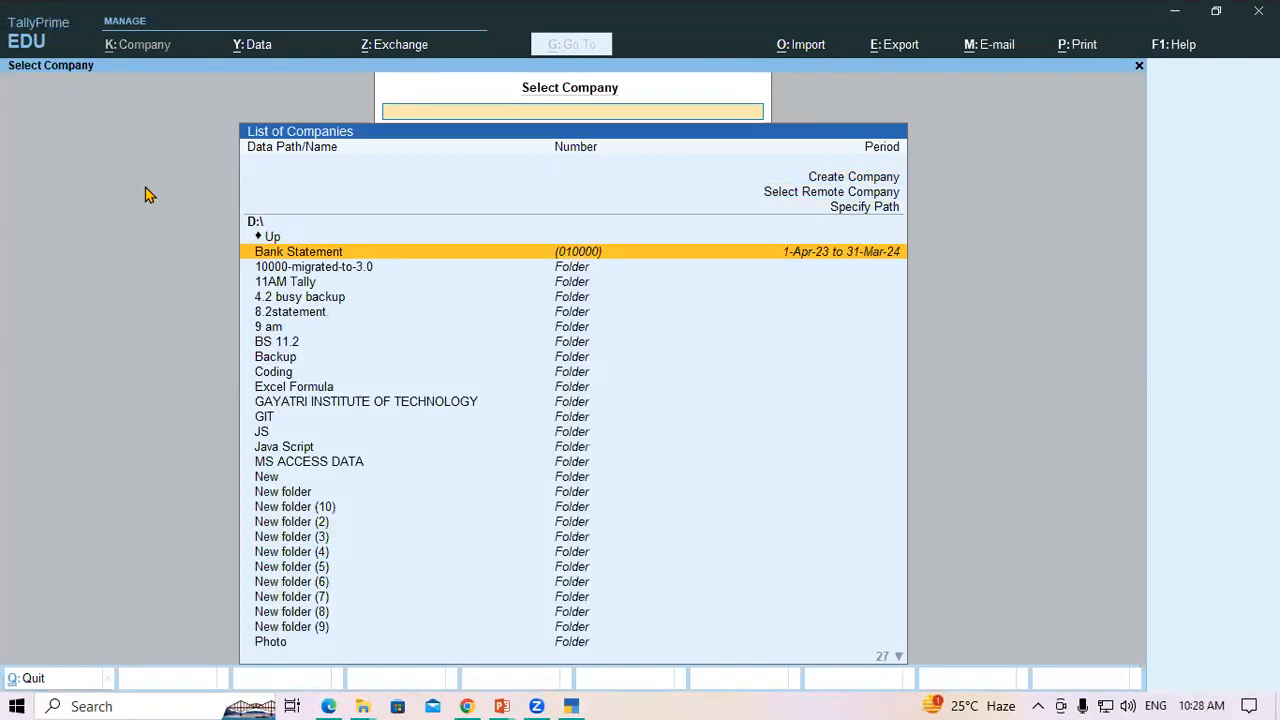
Find the SKKKK folder on the D:\ drive and open the company Gayatri Computer Pvt.Ltd from it
text(skk)
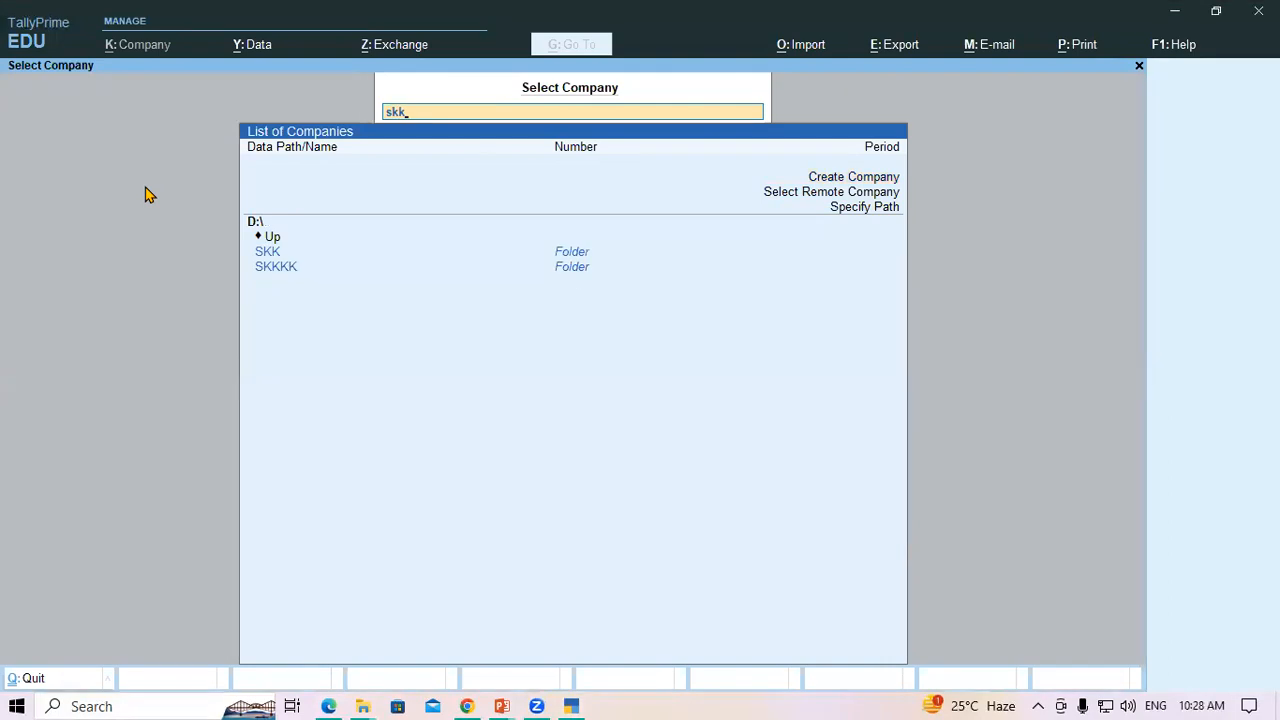
key(Down)
key(Down)
key(Return)
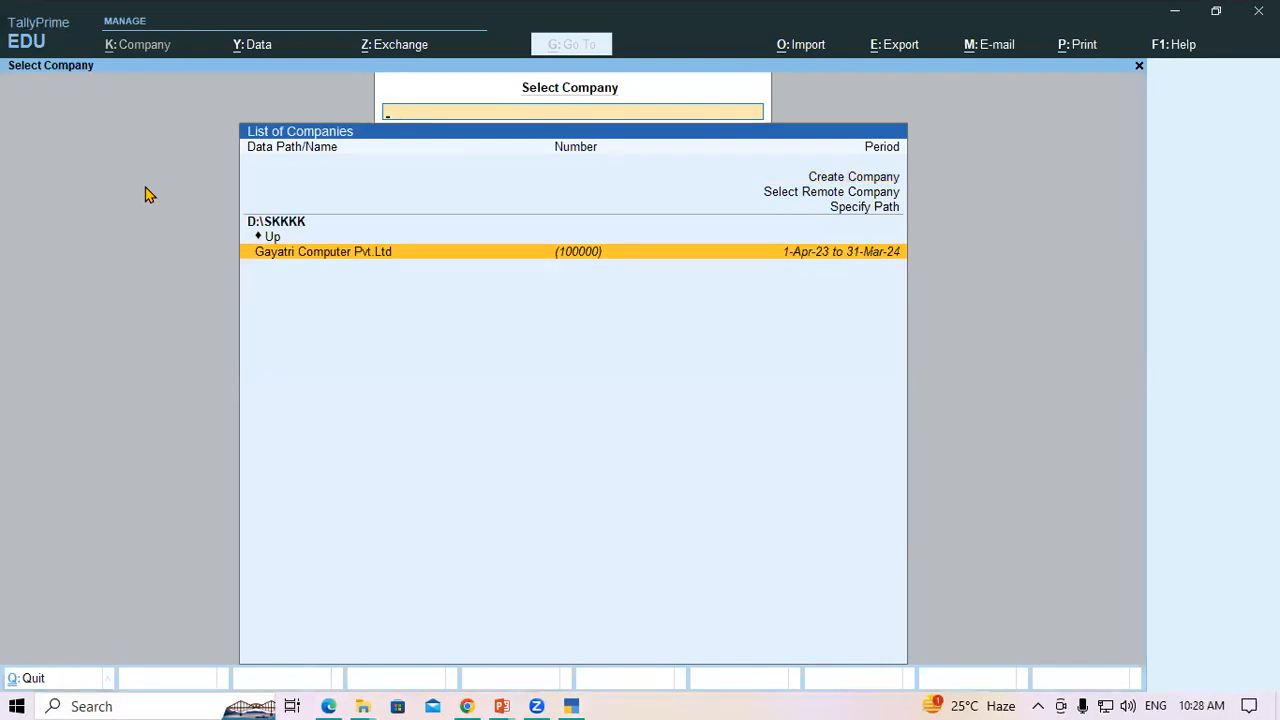
key(Return)
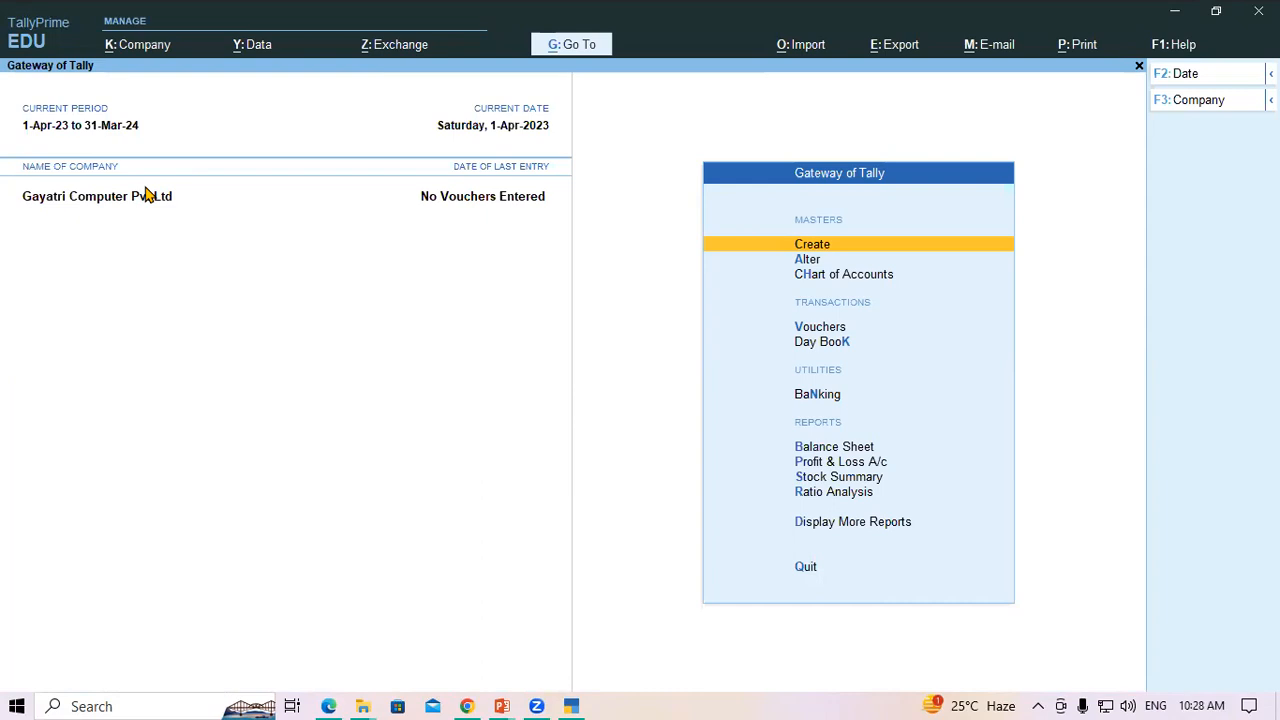
Look over the inventory masters available for creation and start creating a new stock group
key(Return)
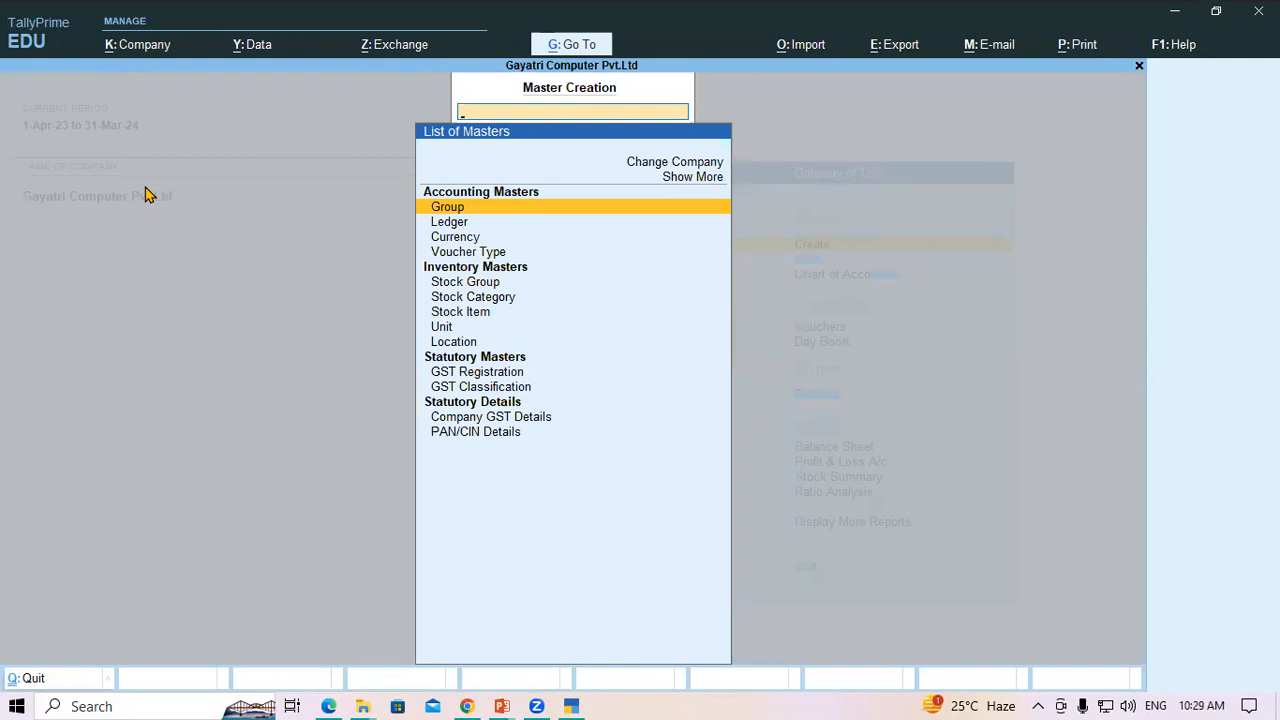
key(Down)
key(Down)
key(Down)
key(Down)
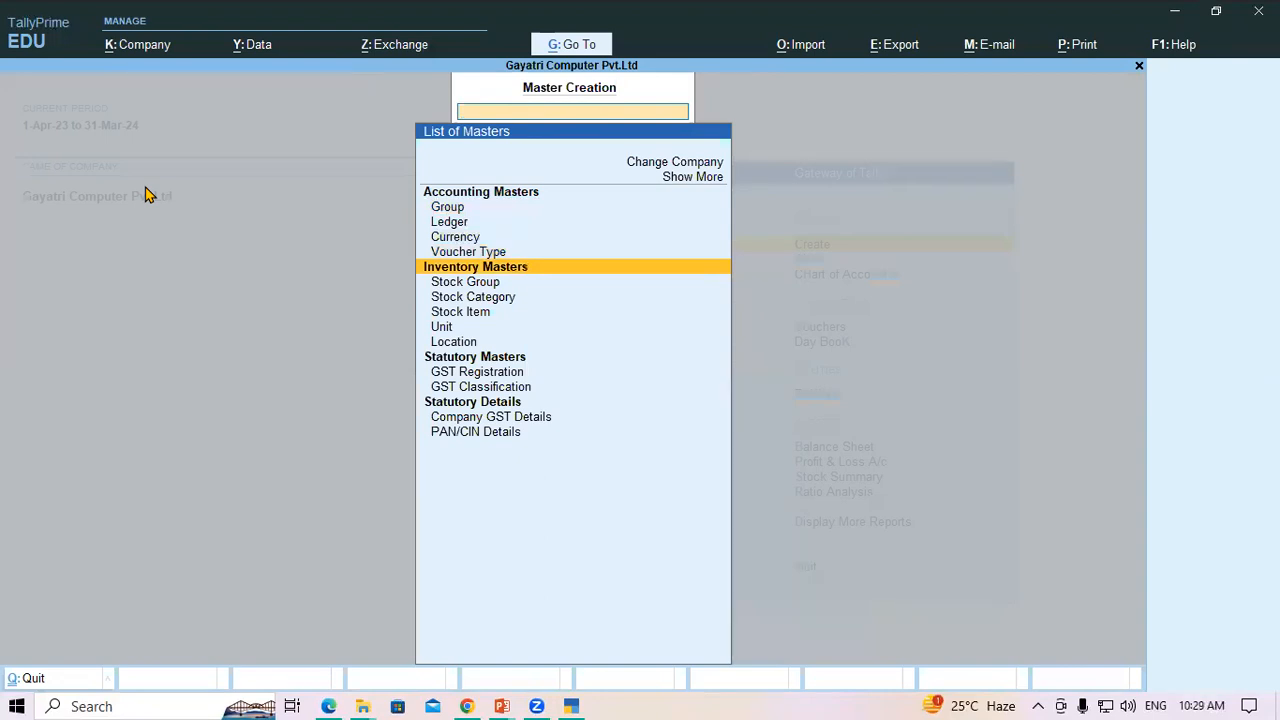
key(Down)
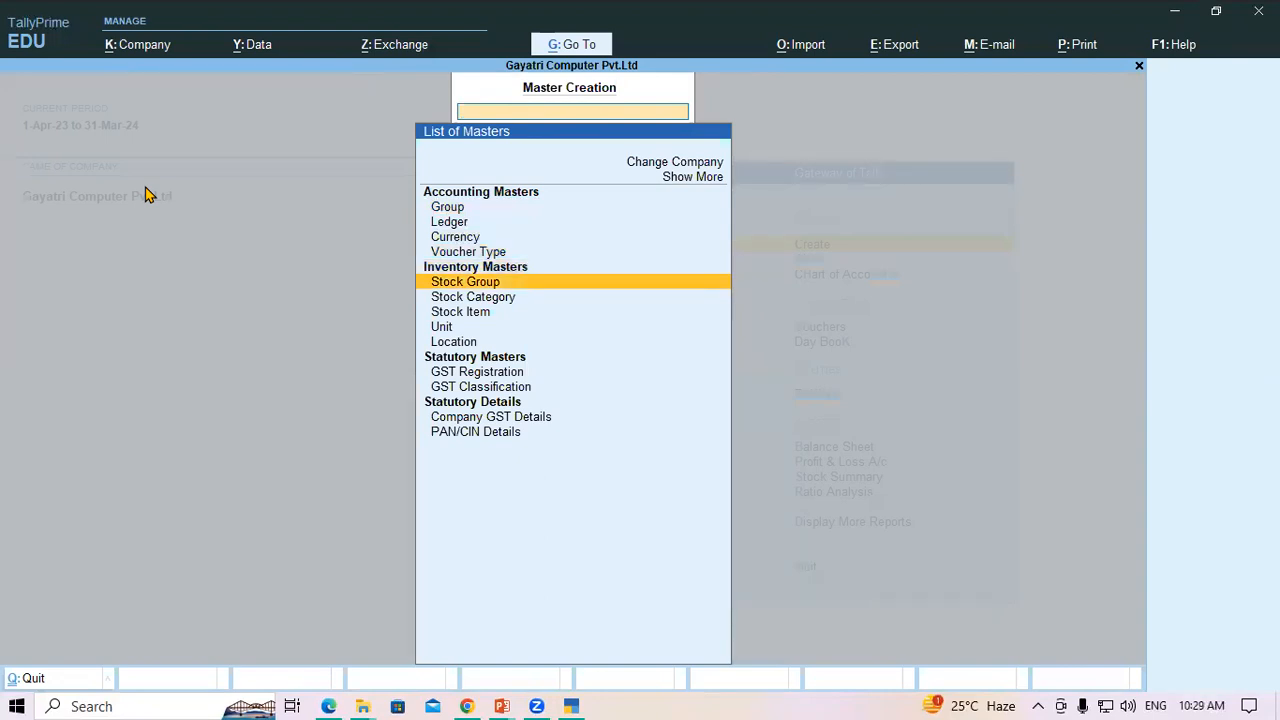
key(Down)
key(Down)
key(Down)
key(Down)
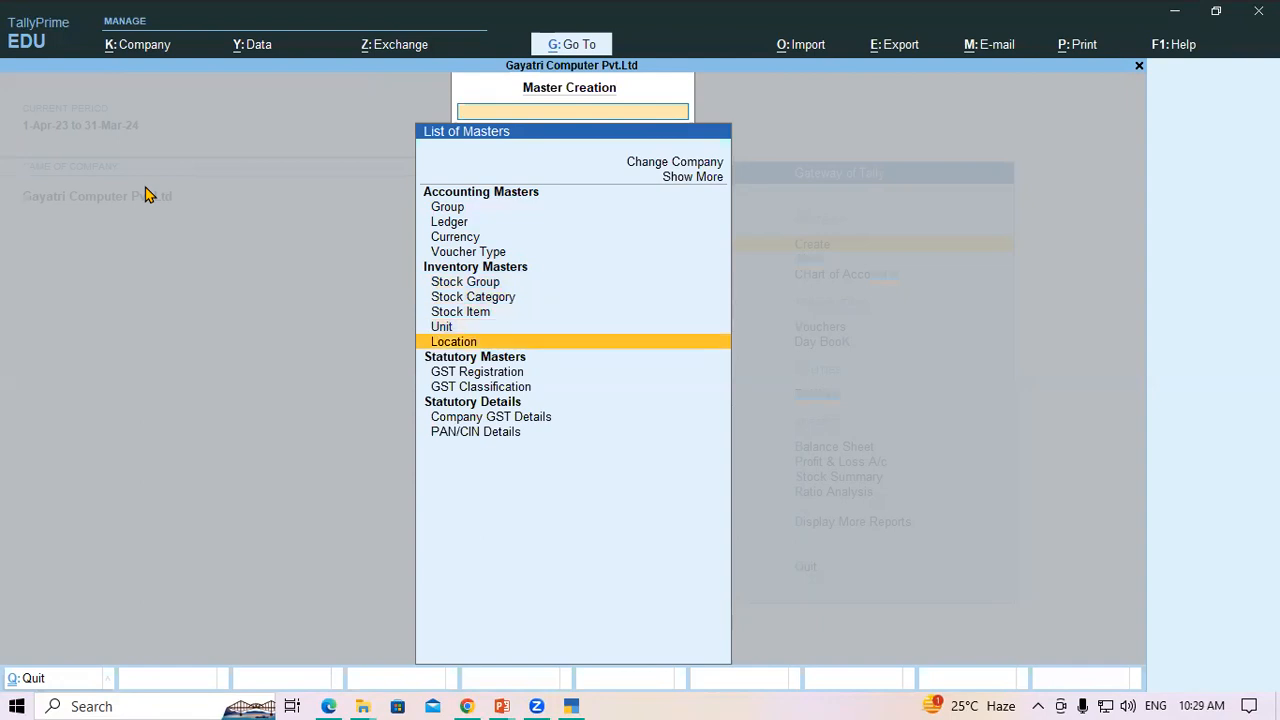
key(Up)
key(Up)
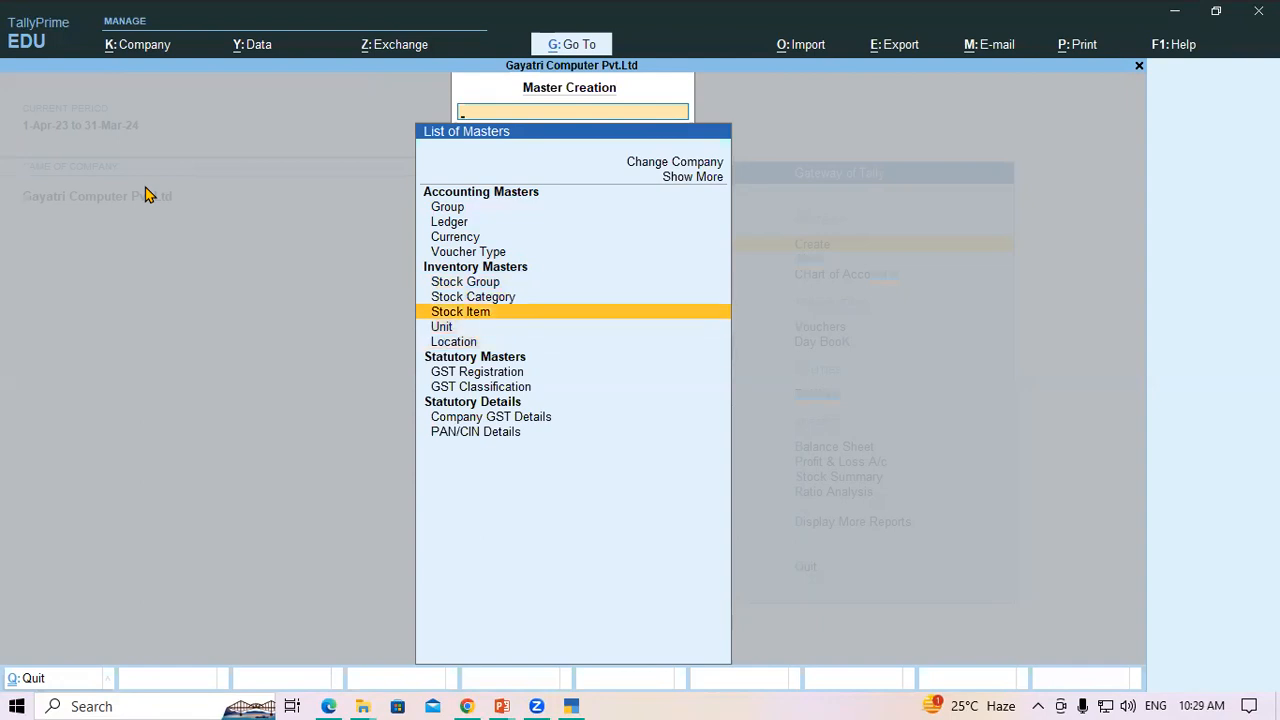
key(Up)
key(Up)
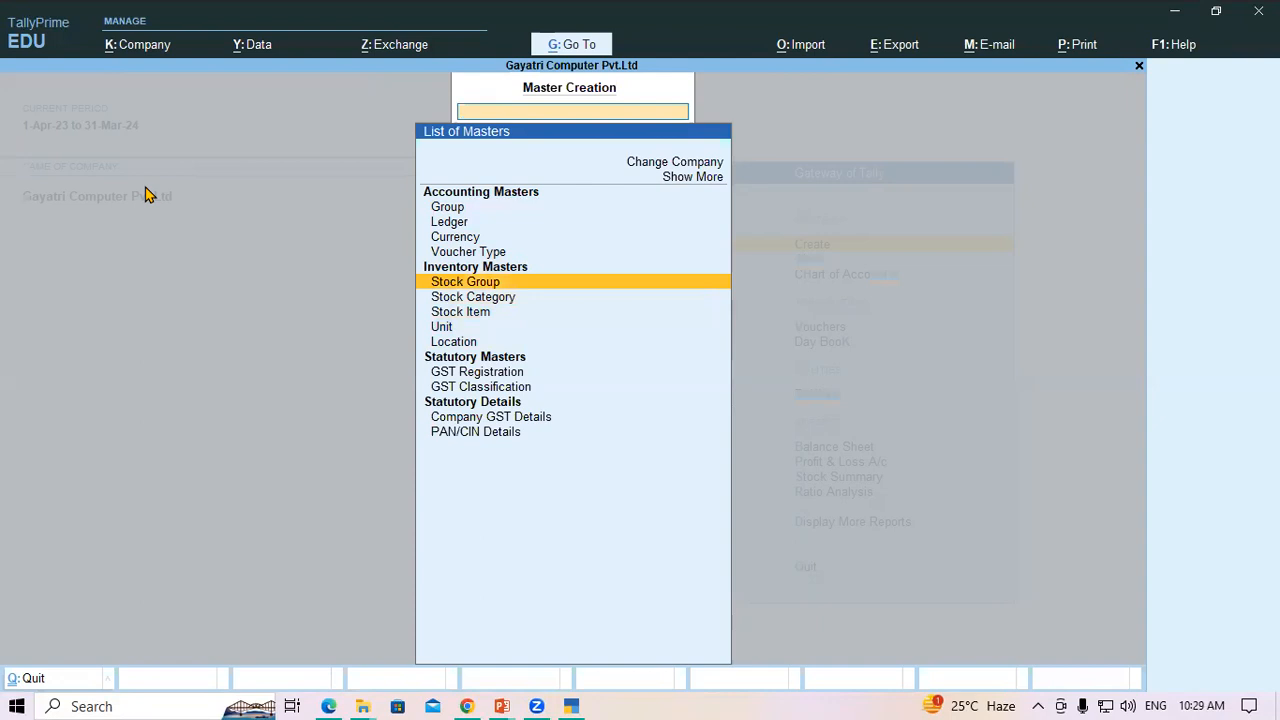
key(Return)
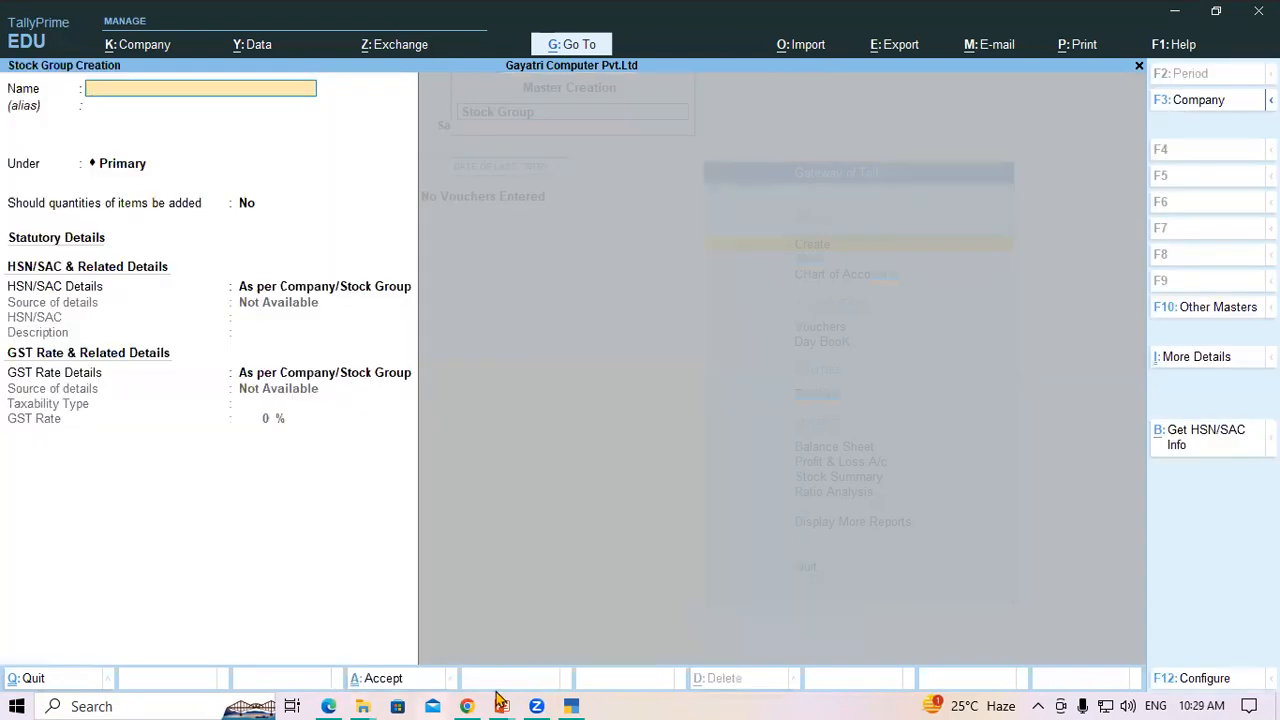
Copy Smart Phone from the Stock Group column of the lesson PDF and enter it as the name of the new stock group in TallyPrime
click(468, 704)
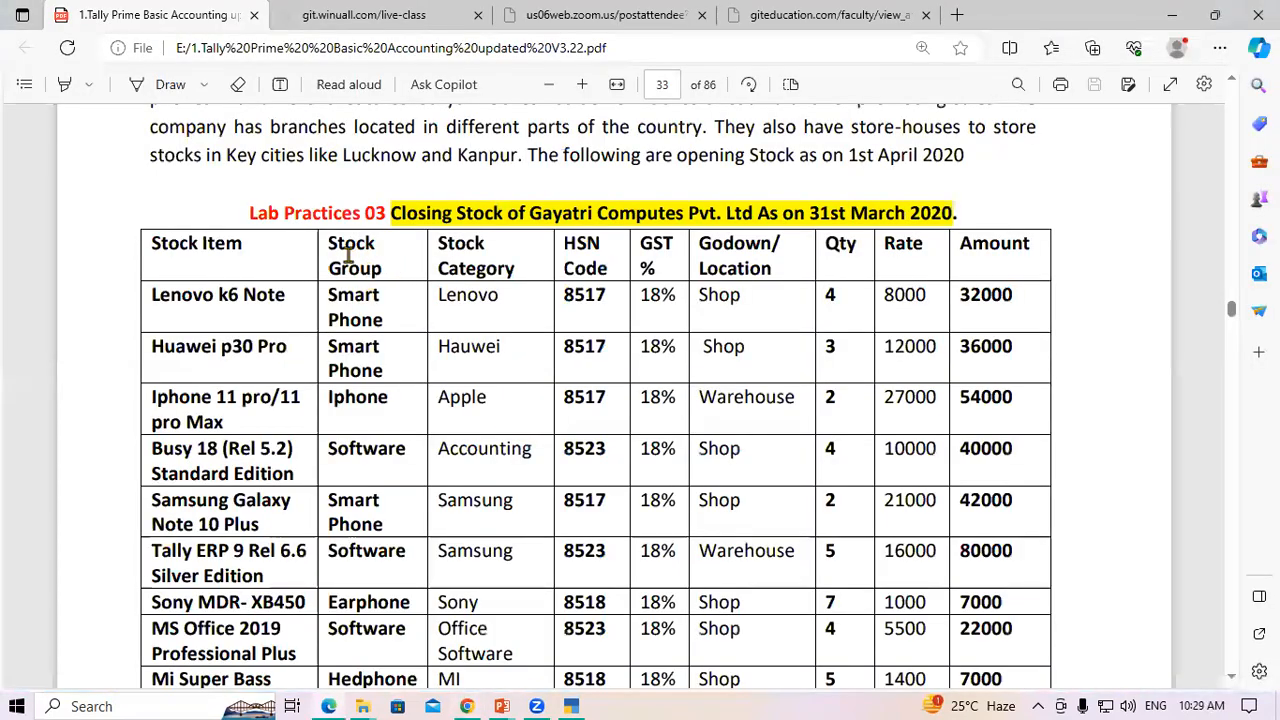
drag(330, 292, 391, 318)
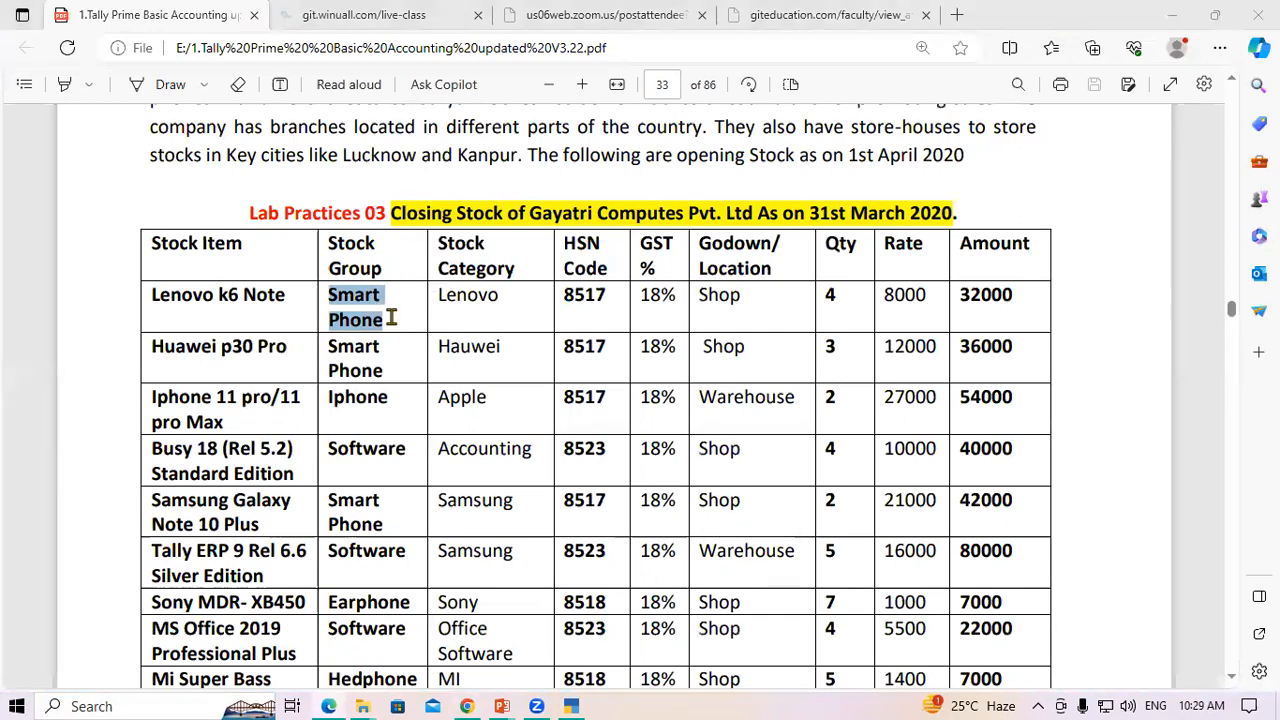
key(alt+Tab)
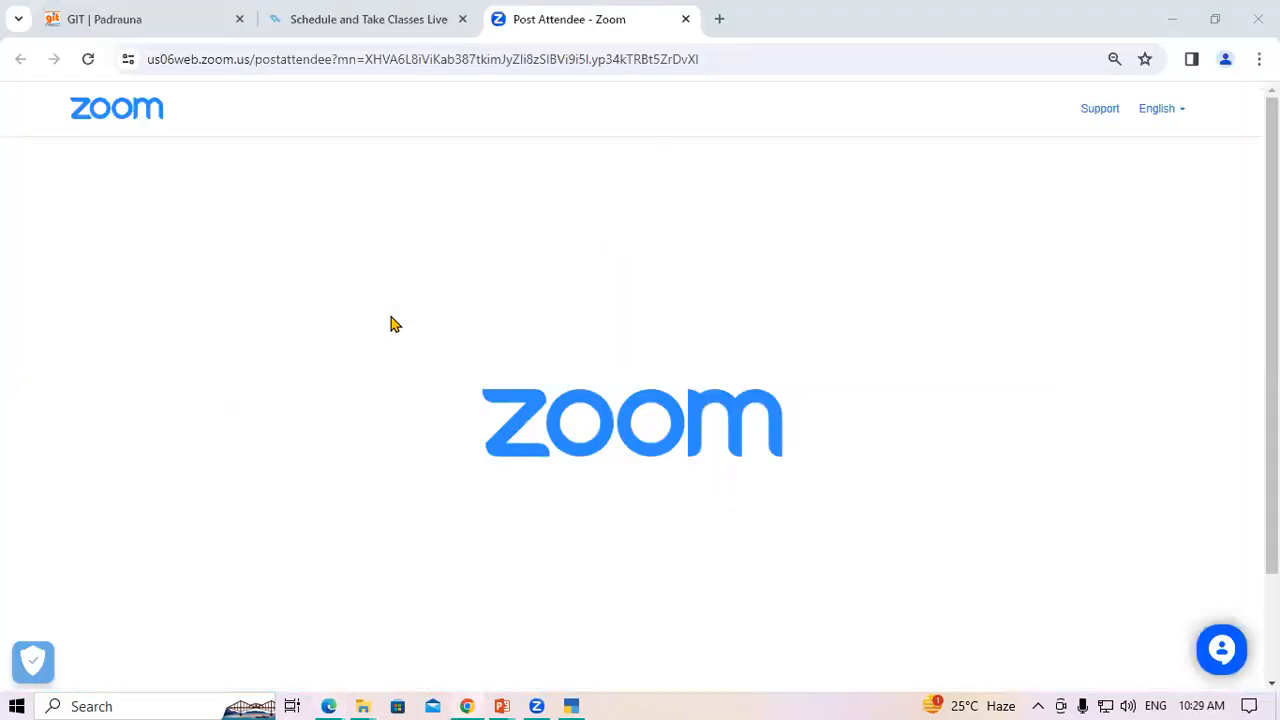
key(alt+Tab)
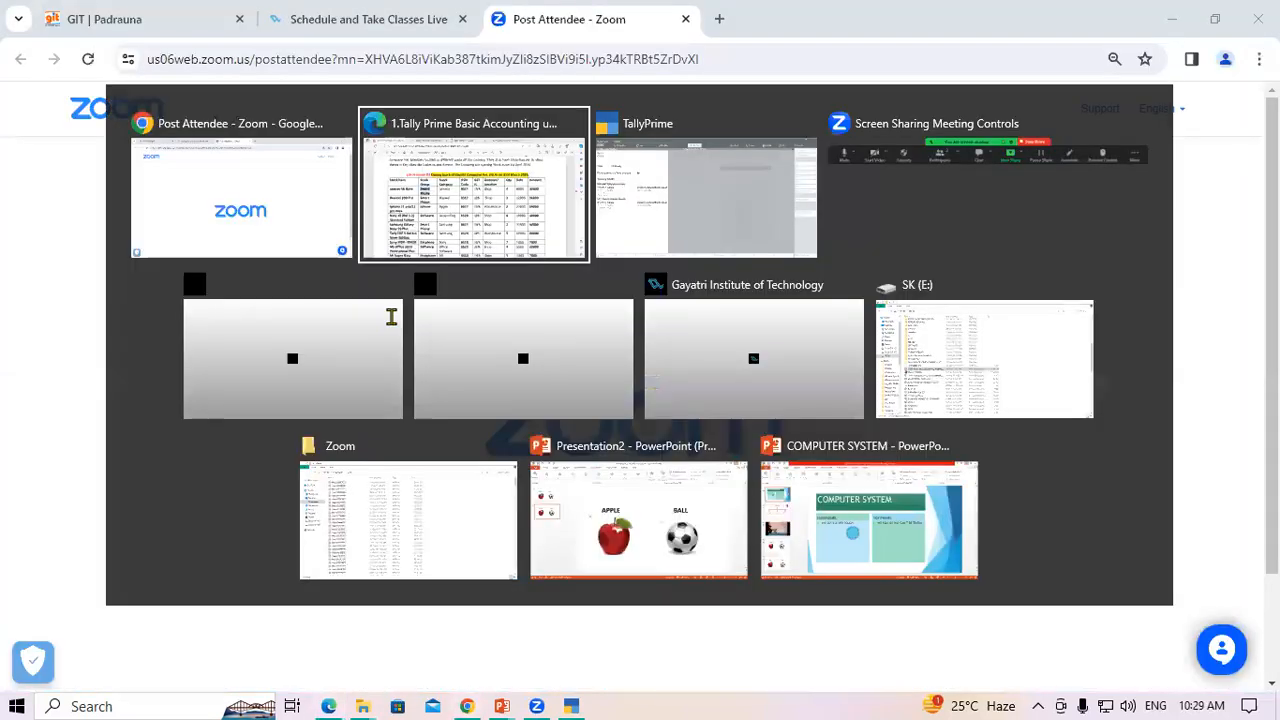
key(alt+Tab)
key(alt+Tab)
key(alt+Tab)
key(alt+Tab)
key(alt+Tab)
key(alt+Tab)
key(alt+Tab)
key(alt+Tab)
key(alt+Tab)
key(alt+Tab)
key(alt+Tab)
key(alt+Tab)
key(alt+Tab)
key(ctrl)
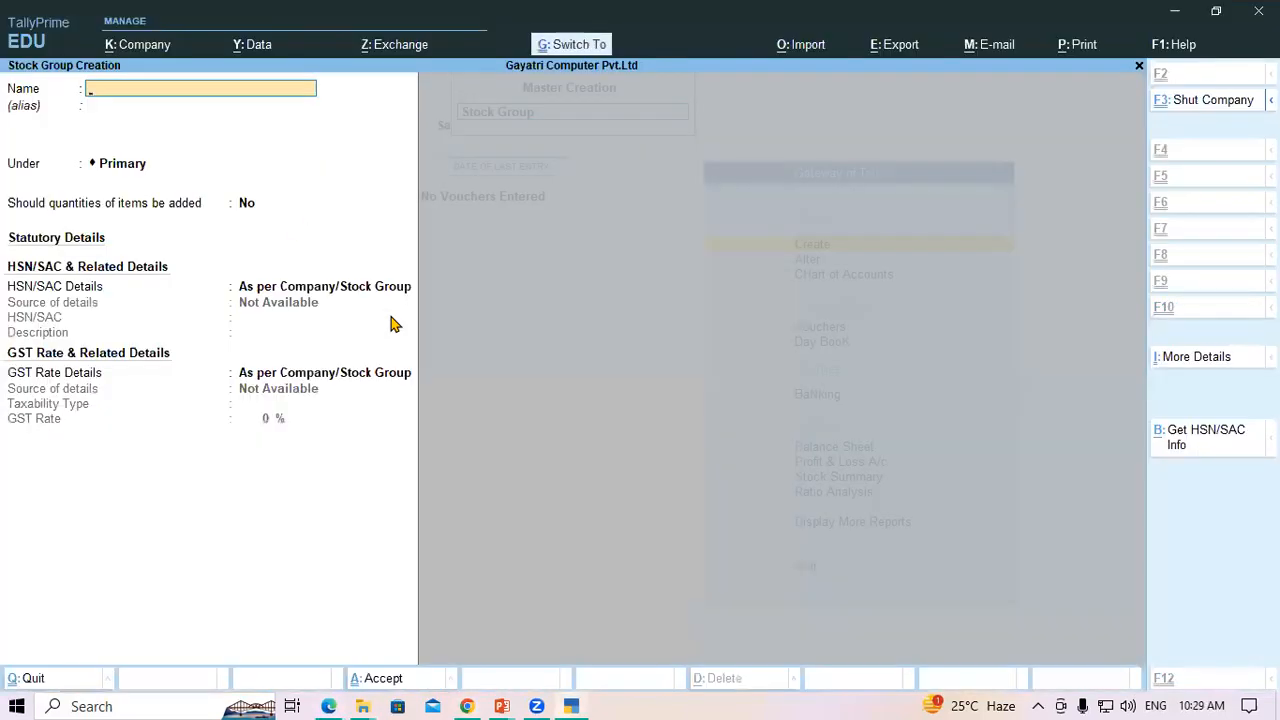
key(ctrl+alt+v)
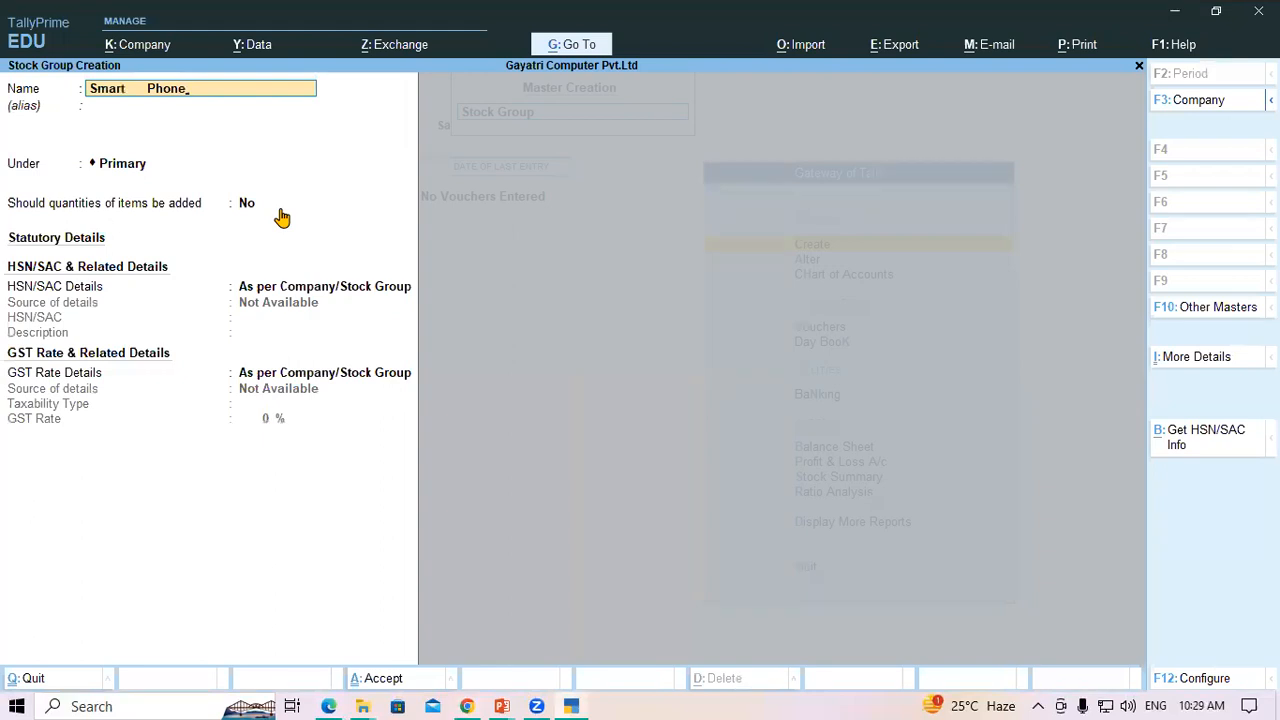
Leave the alias blank, place the stock group under Primary and keep adding of item quantities at No
key(Return)
key(Return)
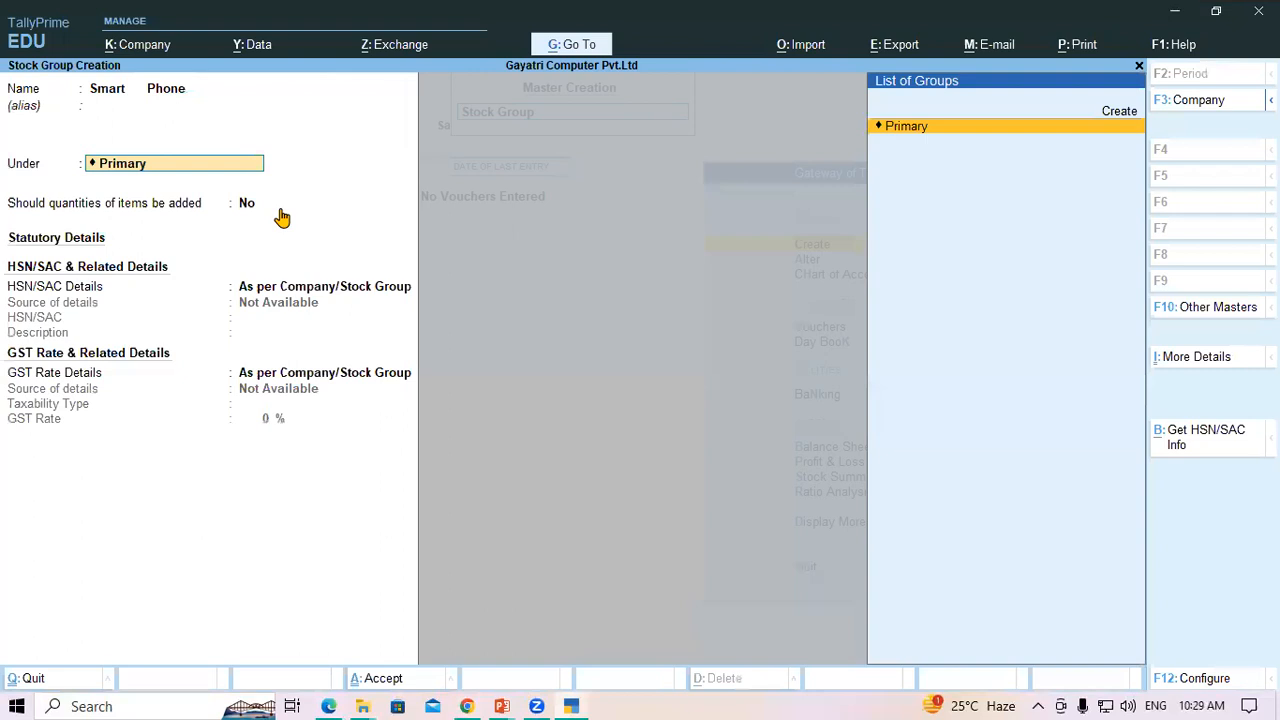
key(Return)
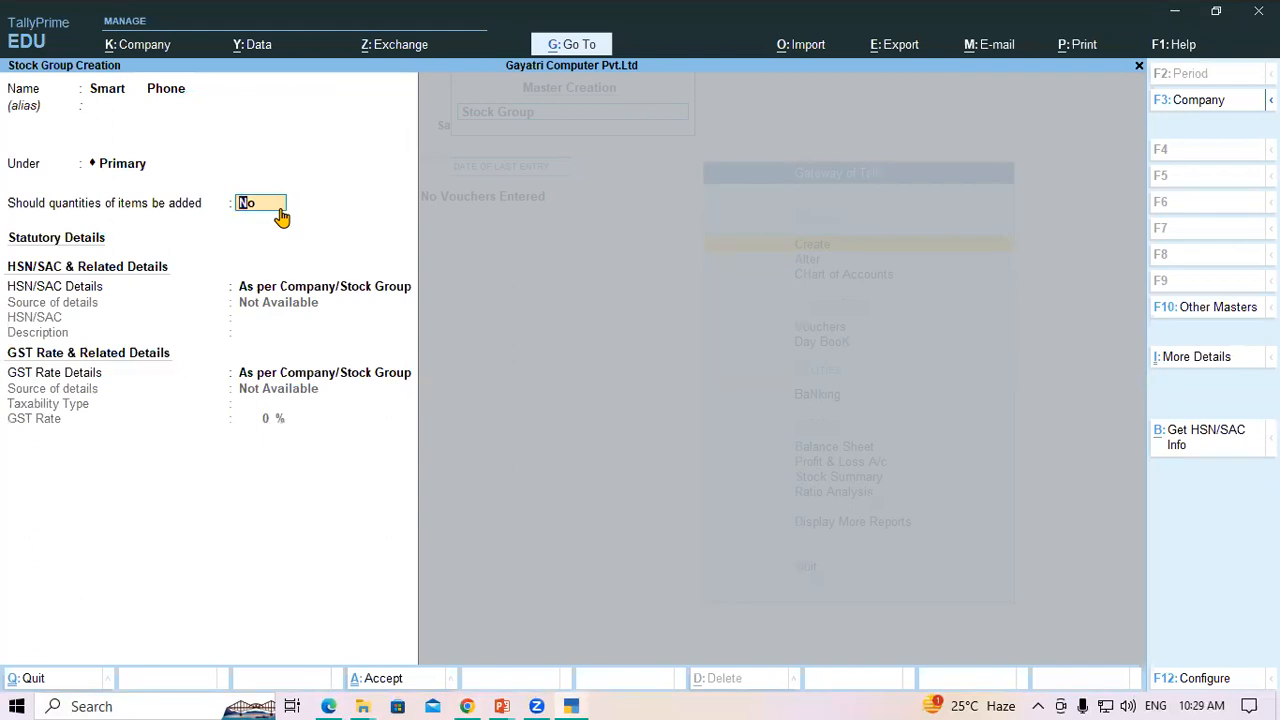
key(Return)
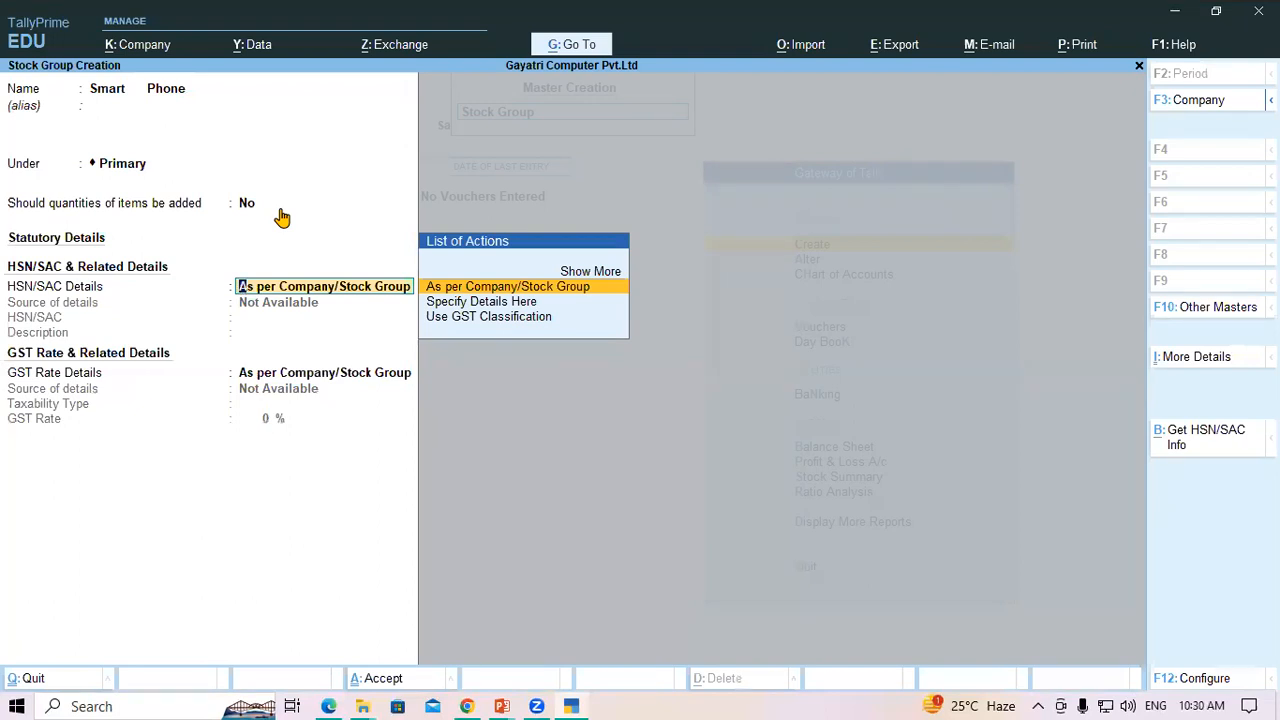
key(Down)
key(Down)
key(Return)
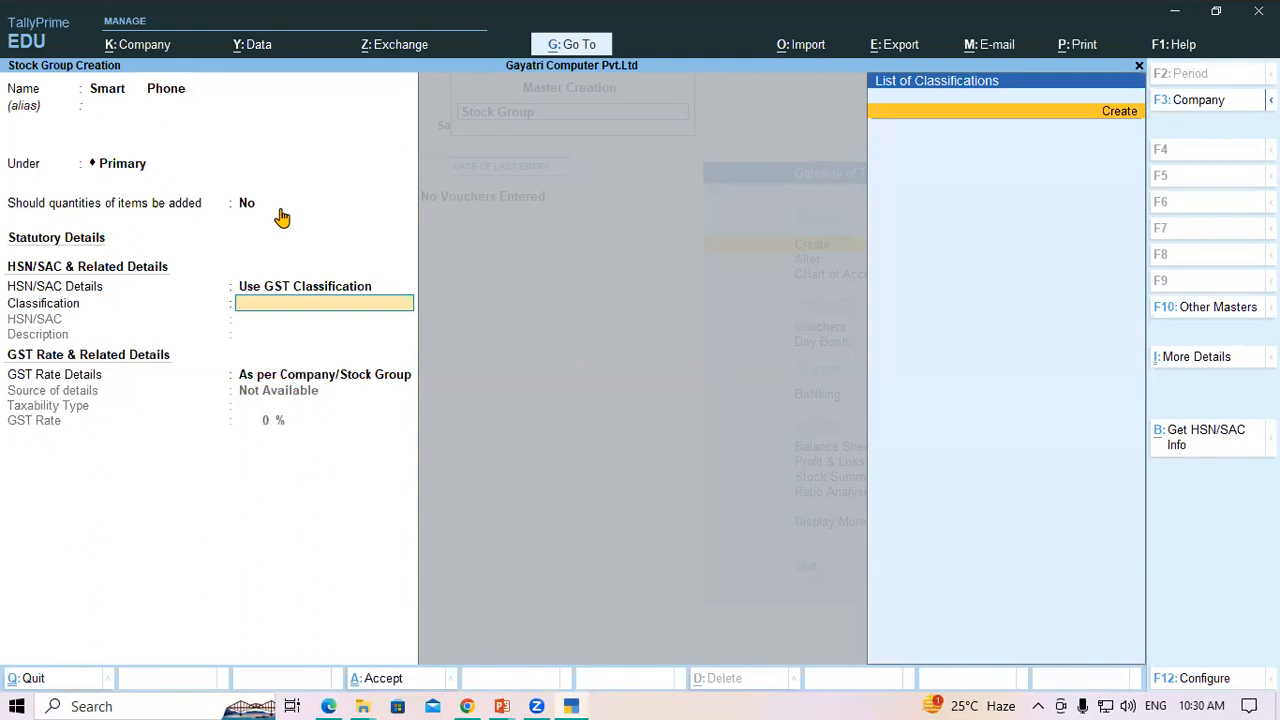
key(BackSpace)
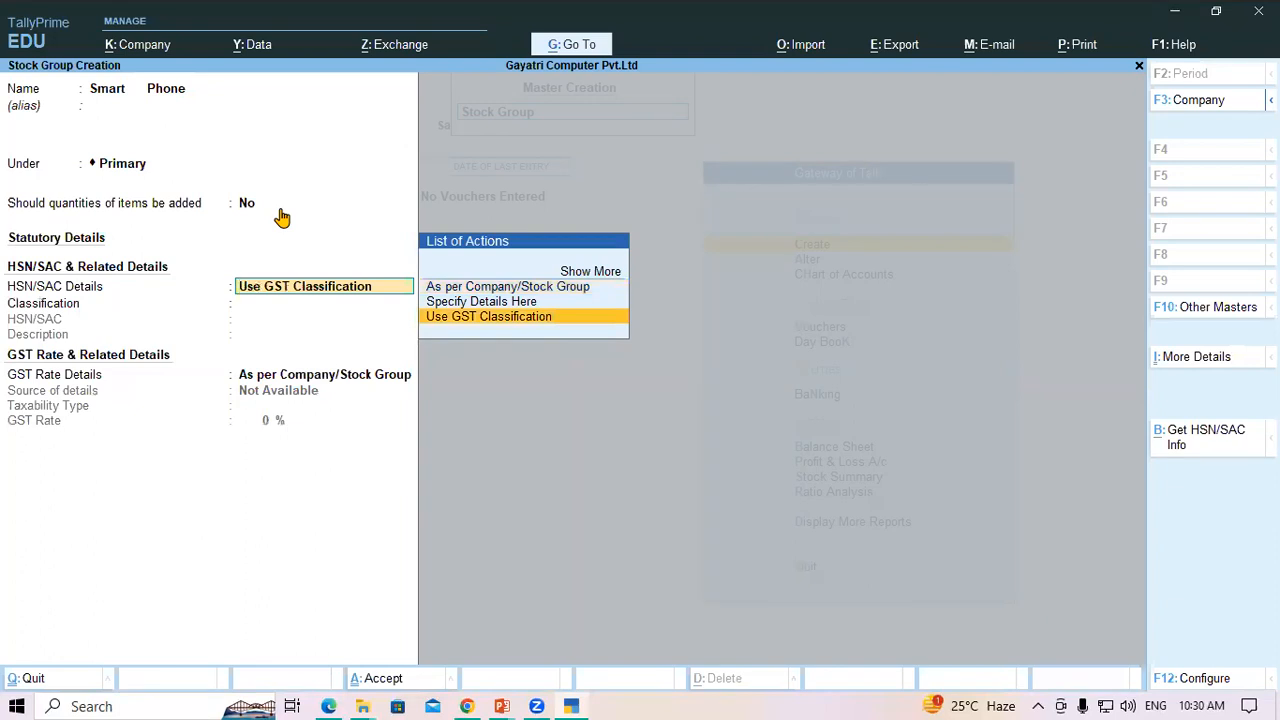
Set the stock group's HSN/SAC details to Specify Details Here
key(Up)
key(Return)
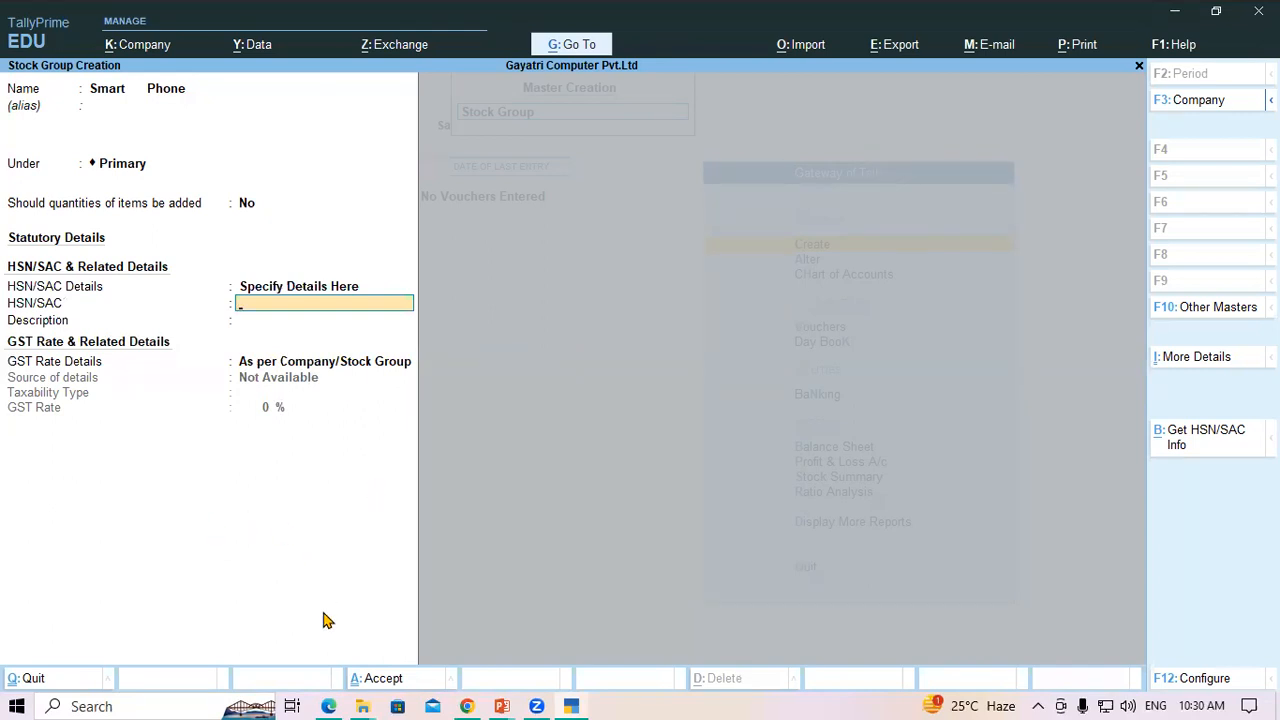
Switch to the lesson PDF in Edge and examine the HSN codes and GST rates of the Smart Phone rows in the closing stock table
click(328, 706)
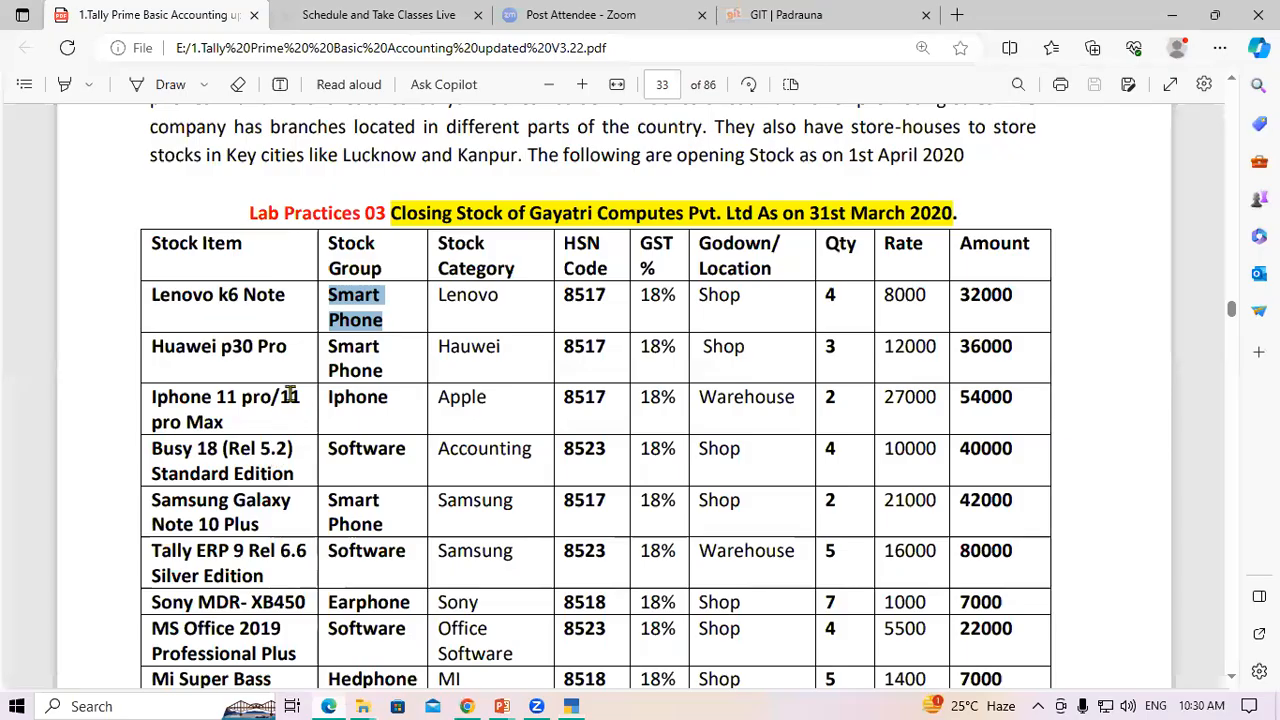
click(407, 326)
drag(331, 297, 371, 309)
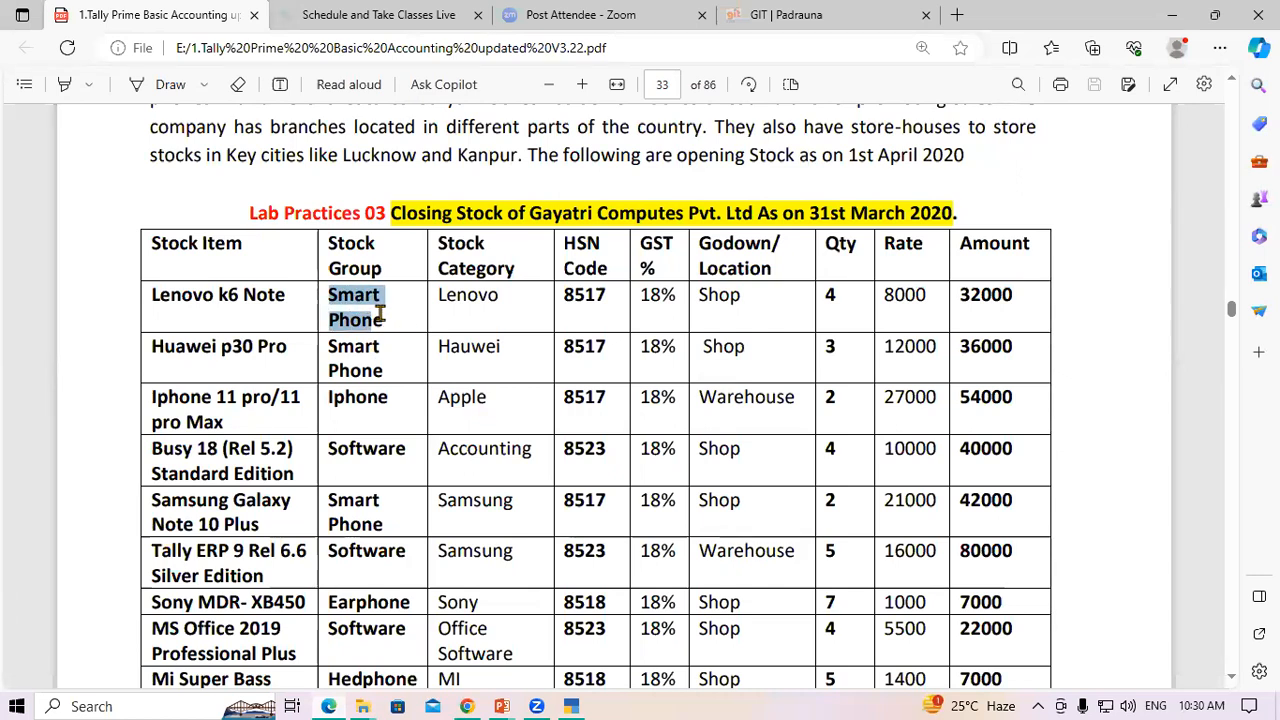
click(576, 285)
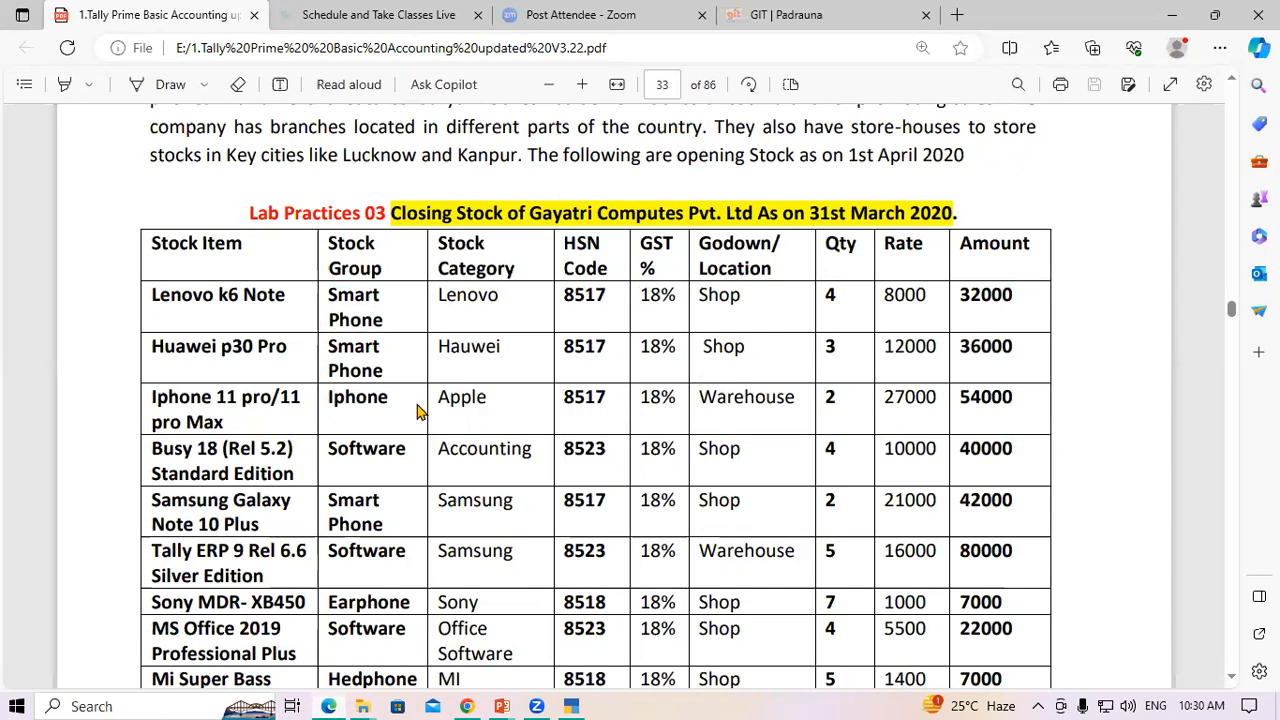
scroll(385, 435, down, 1)
drag(337, 408, 385, 432)
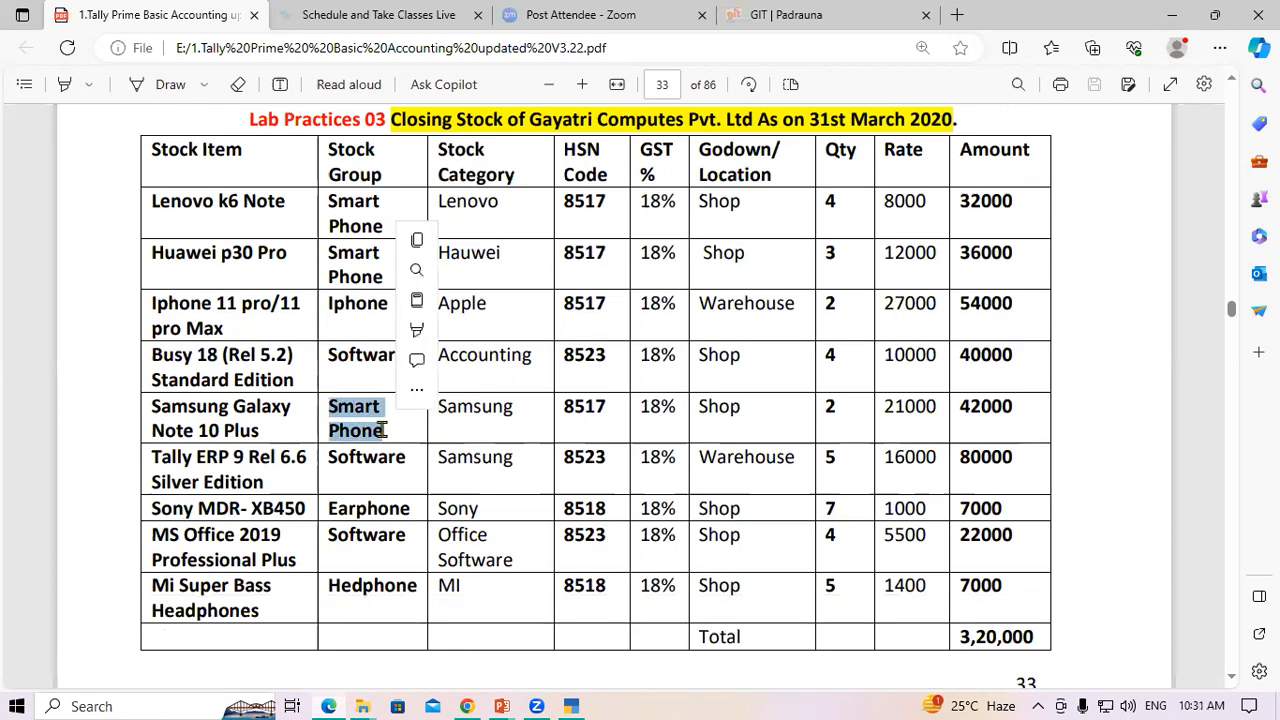
click(558, 406)
drag(640, 408, 676, 410)
scroll(653, 437, down, 1)
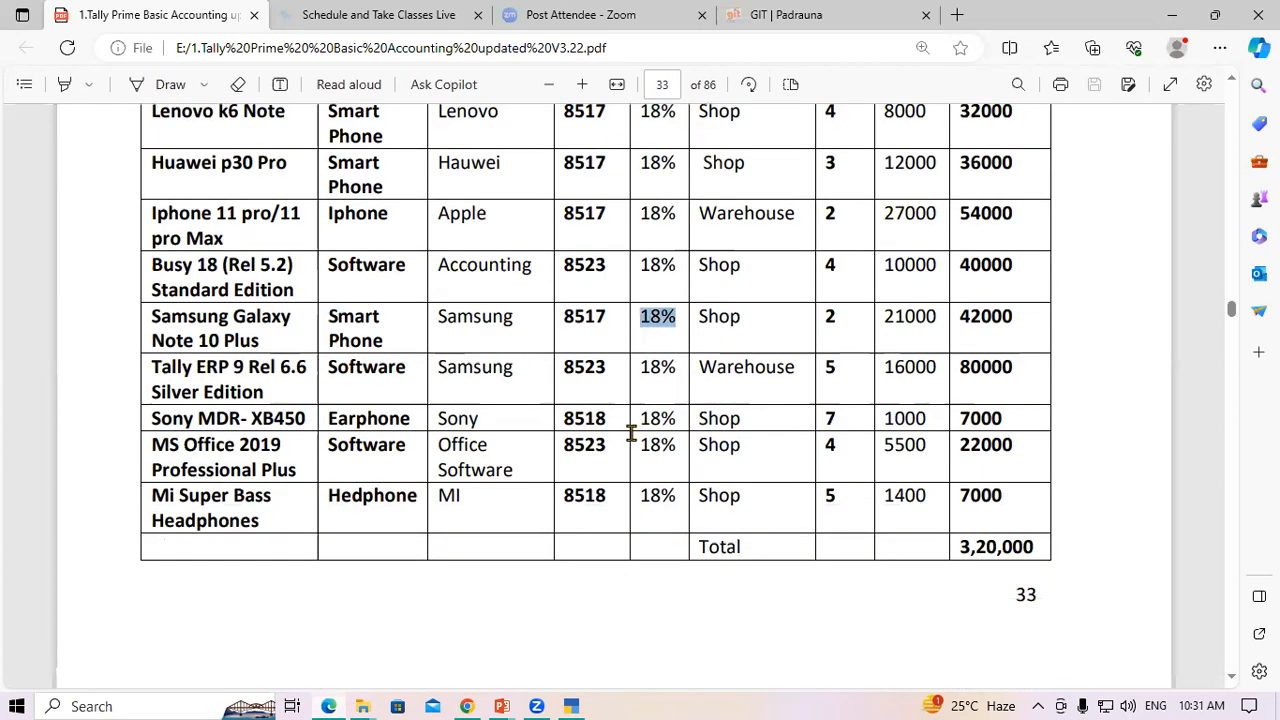
scroll(591, 443, up, 3)
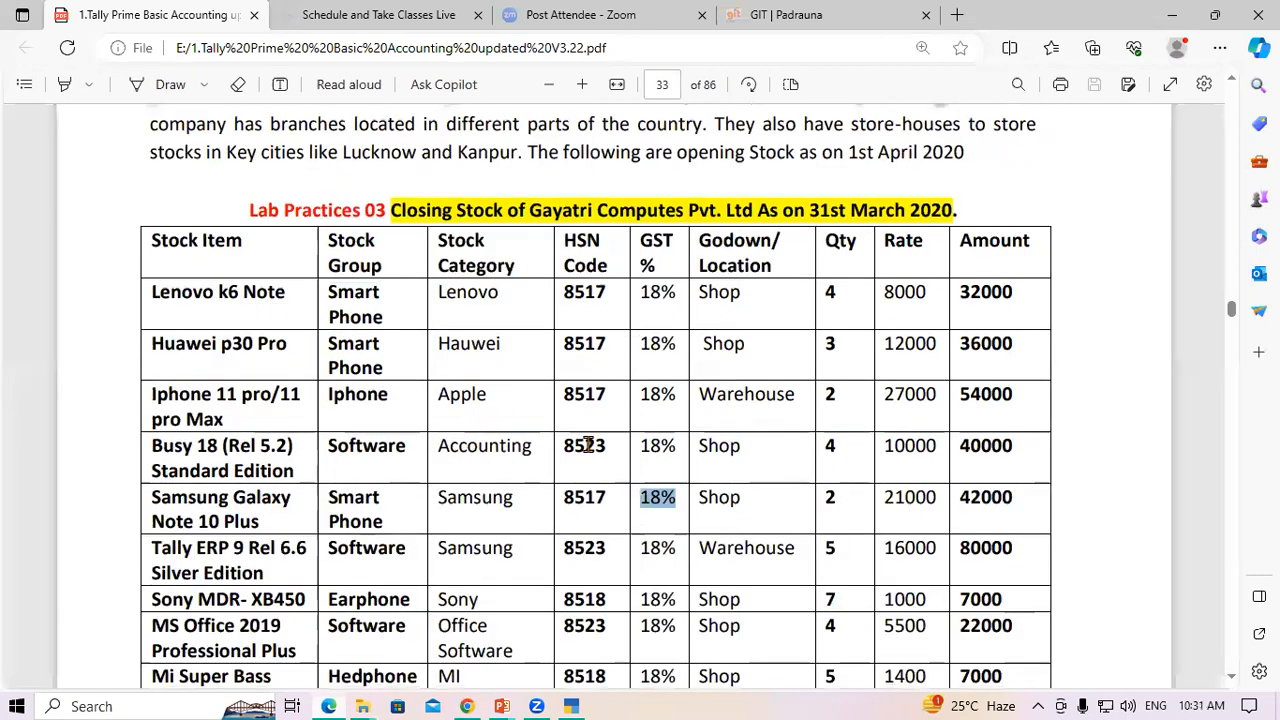
scroll(605, 410, down, 2)
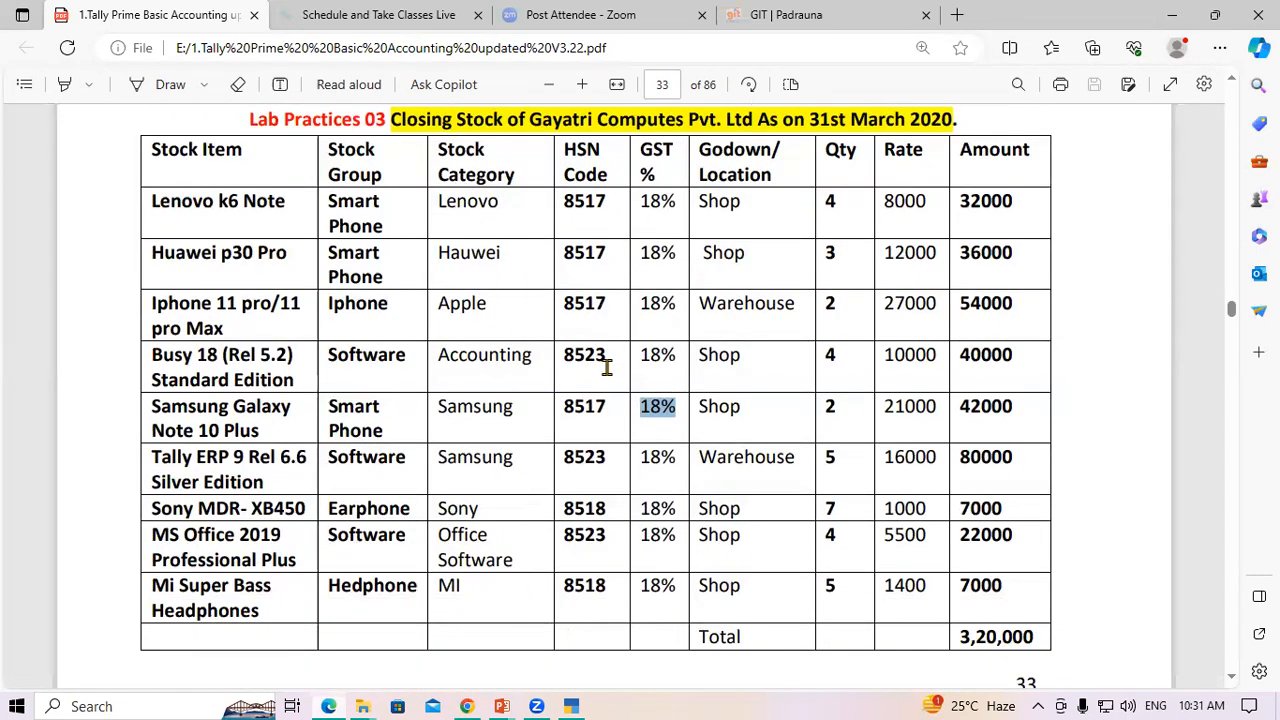
click(365, 222)
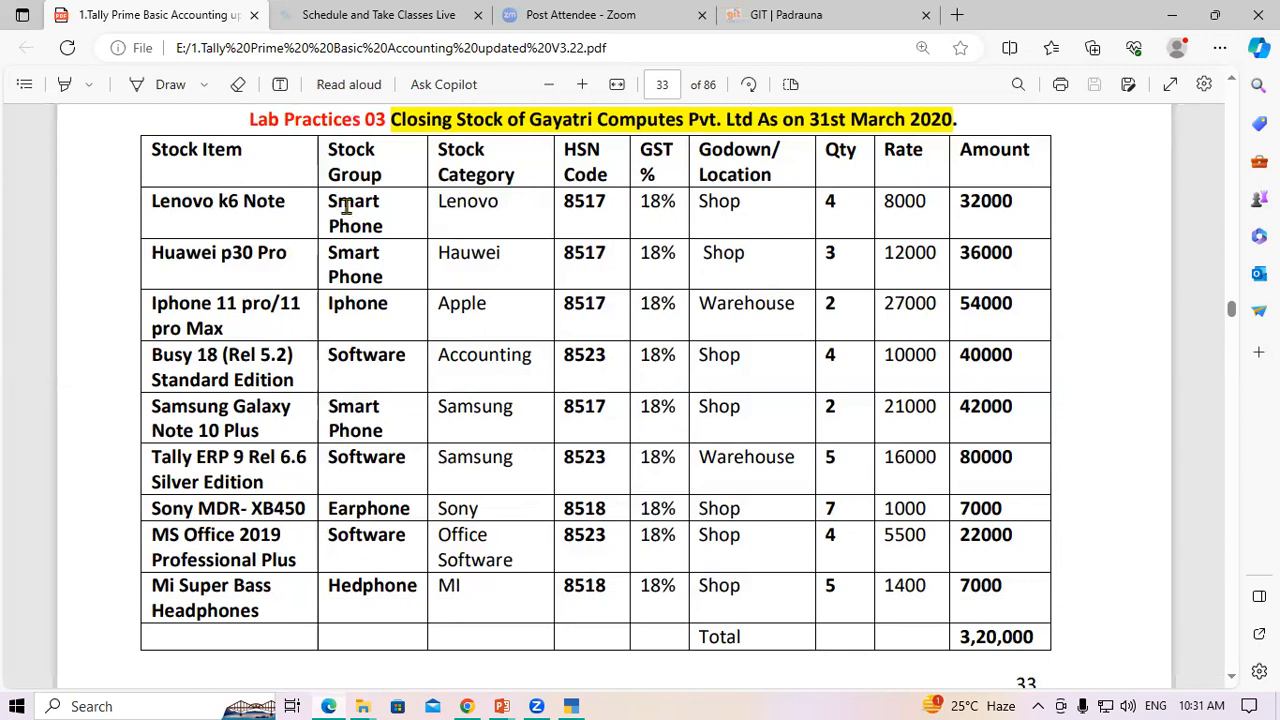
drag(330, 202, 377, 228)
click(388, 228)
drag(157, 203, 262, 210)
click(258, 206)
Return to TallyPrime and enter HSN/SAC code 8517 with the description Smart Phone for the stock group
click(569, 704)
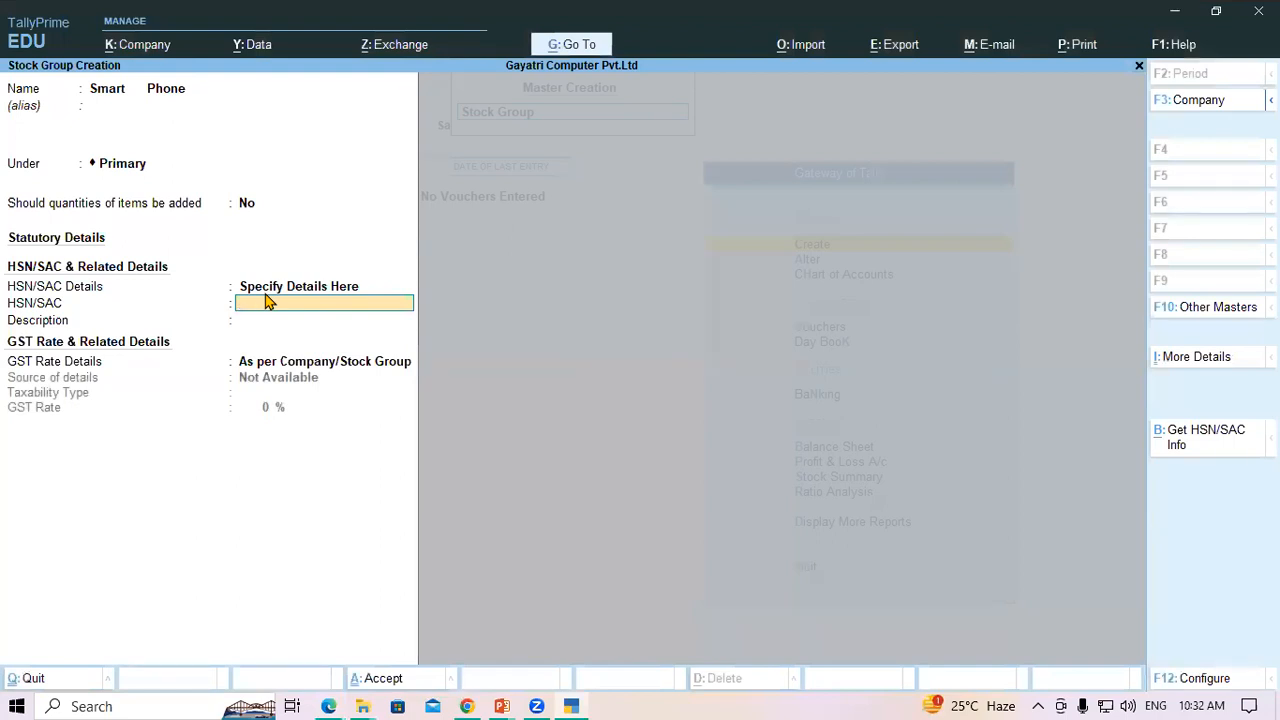
text(8517)
key(Return)
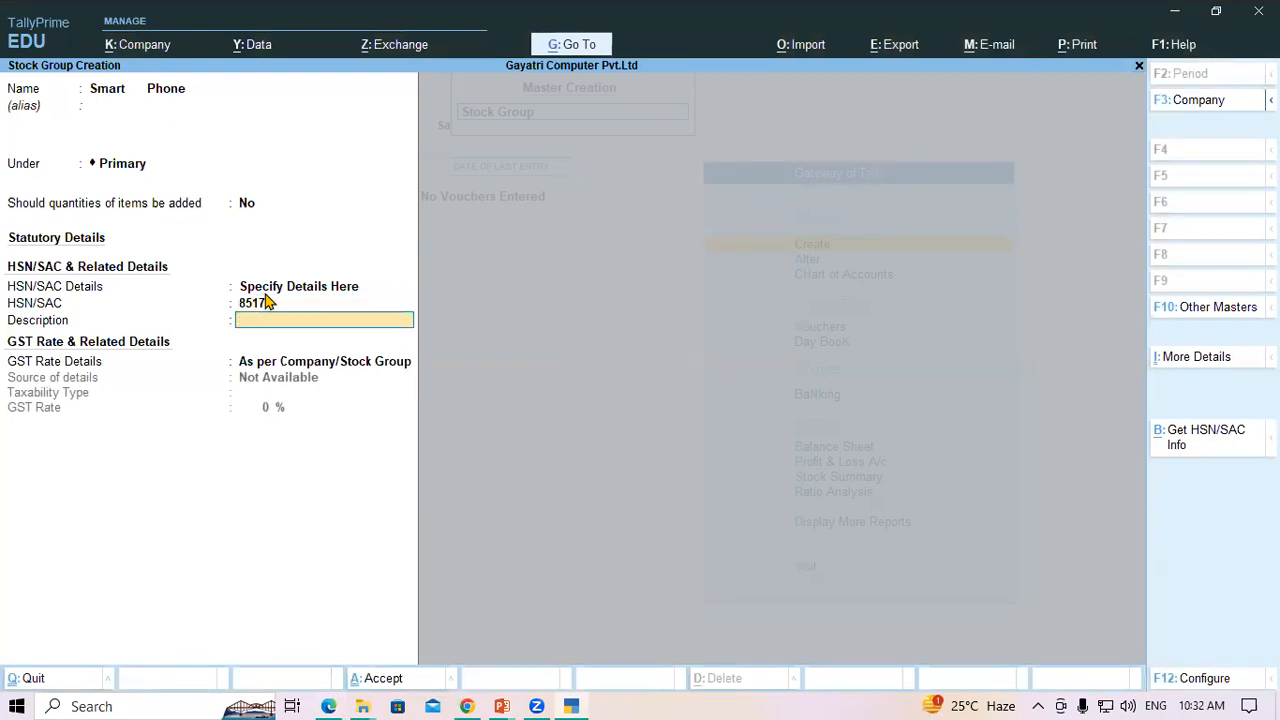
key(ctrl+r)
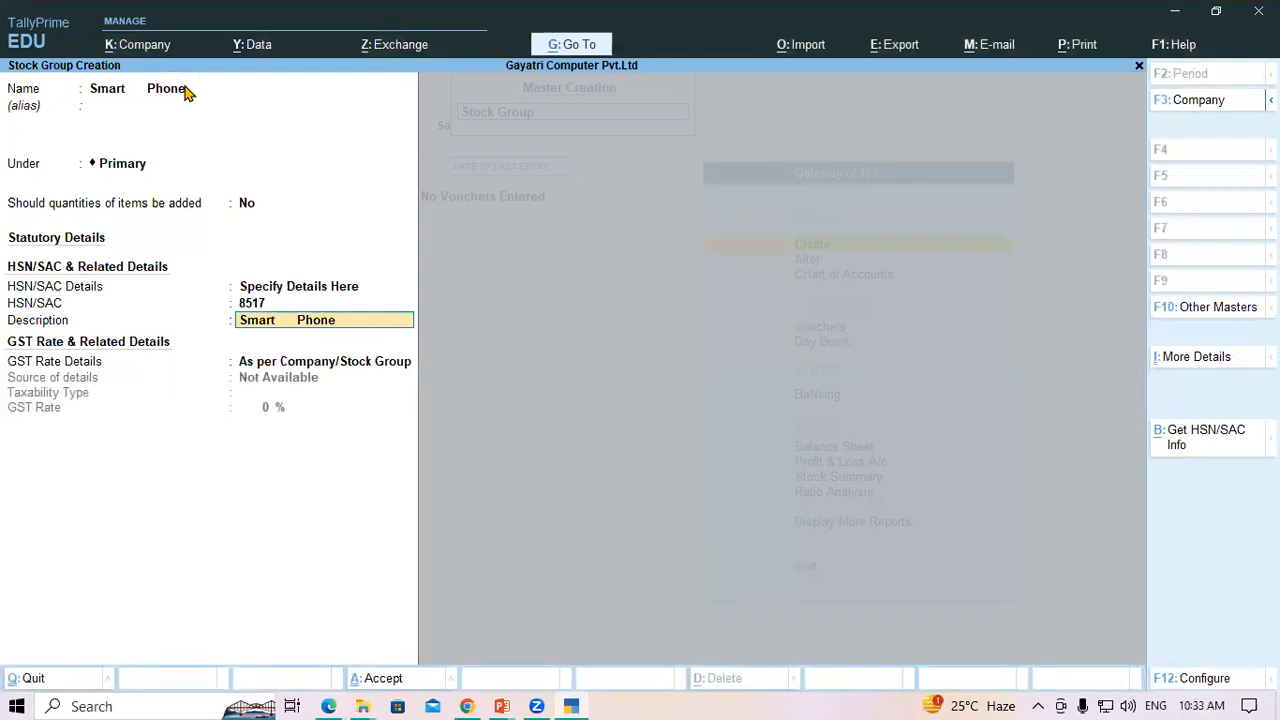
key(Return)
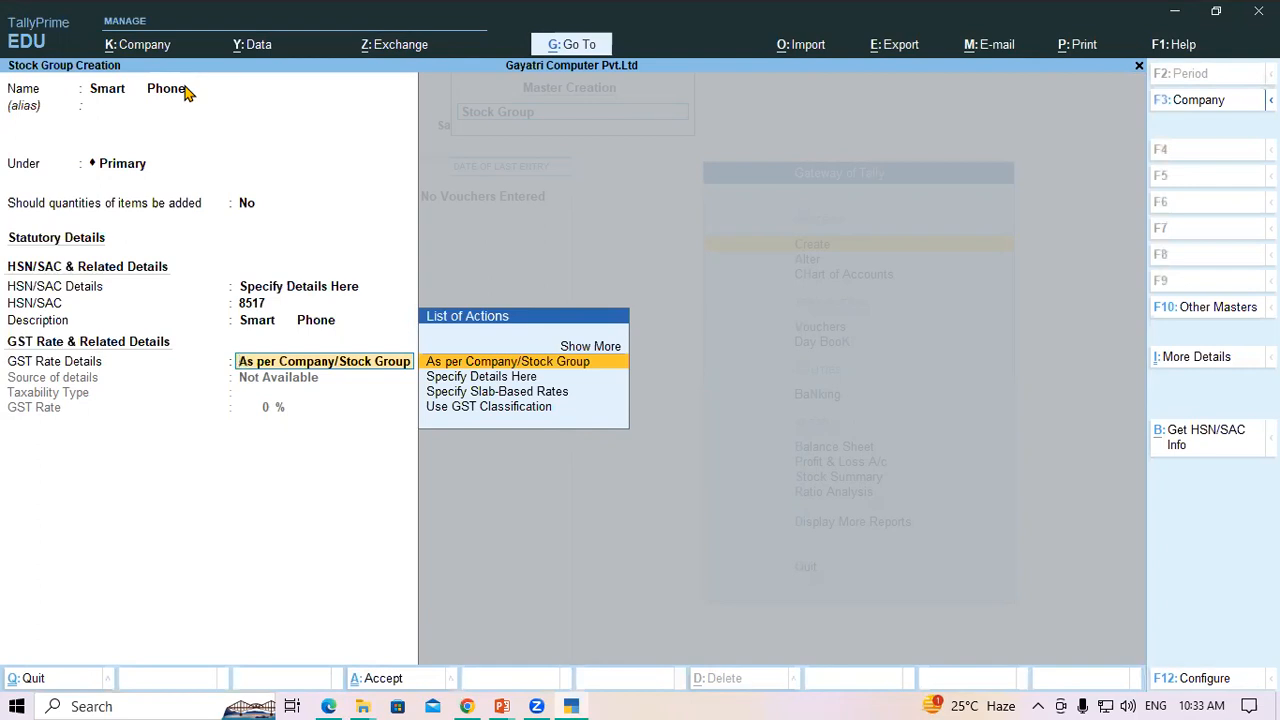
key(Down)
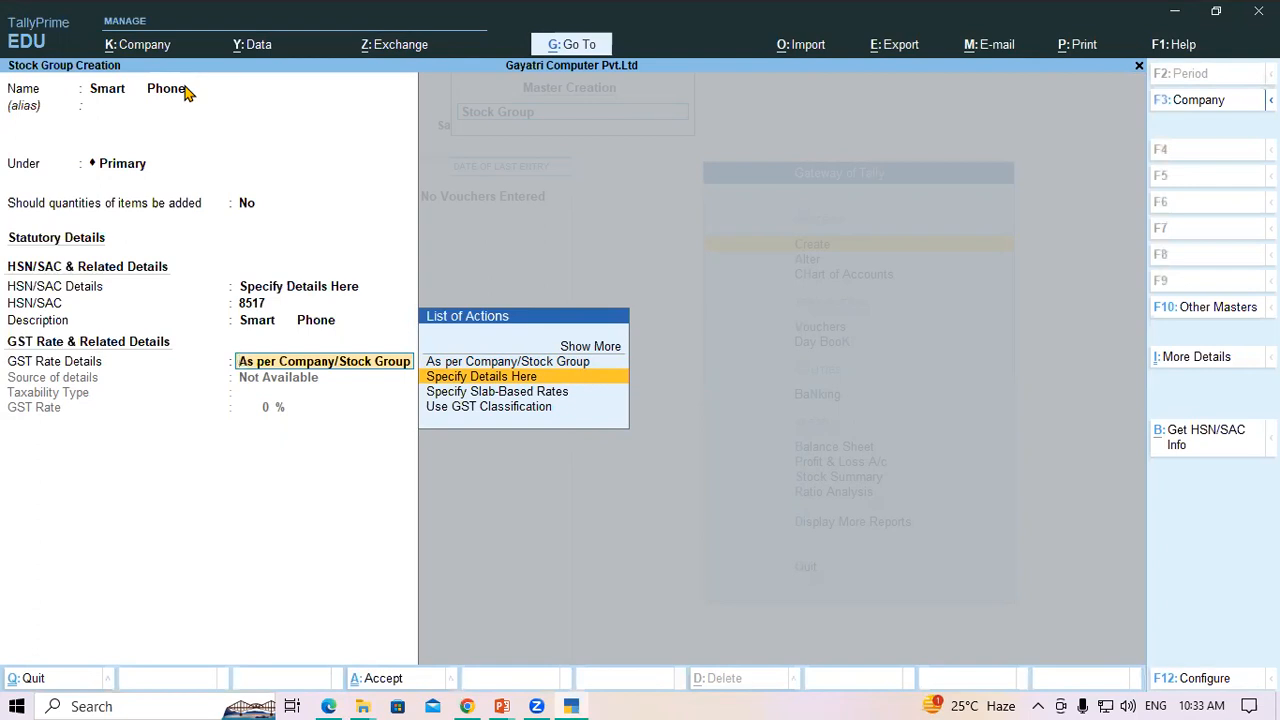
key(Down)
key(Return)
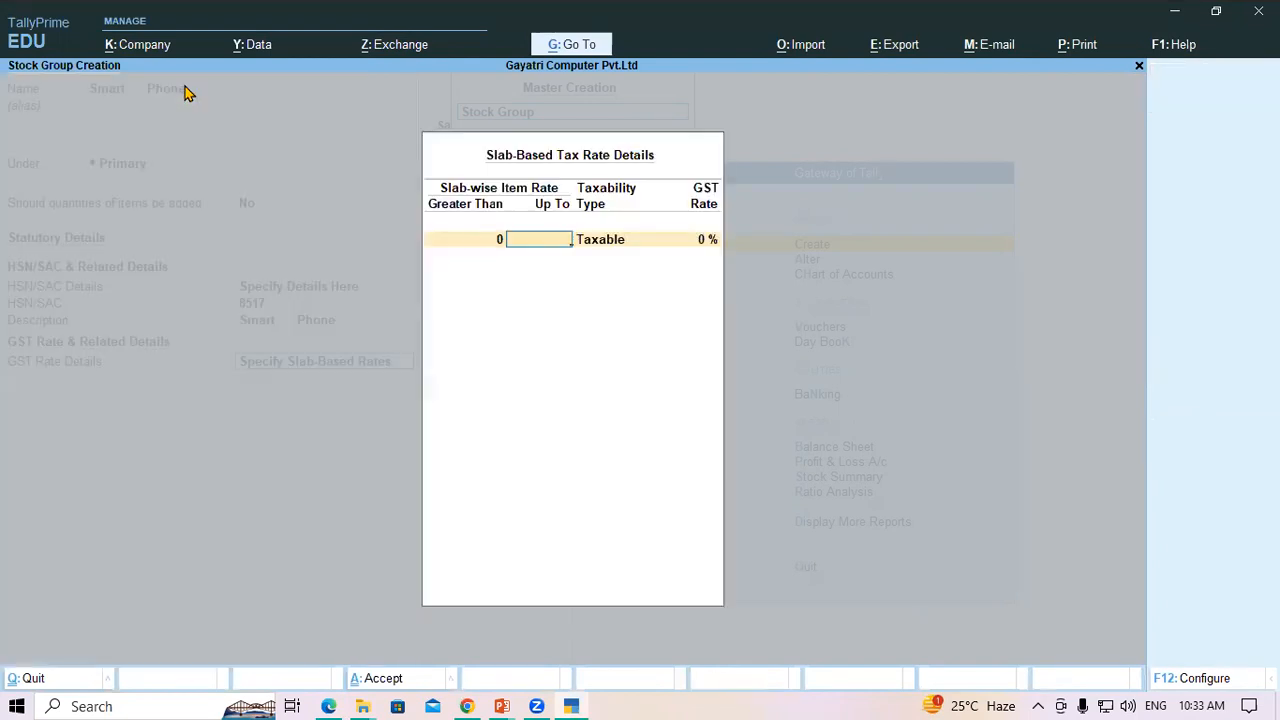
key(Escape)
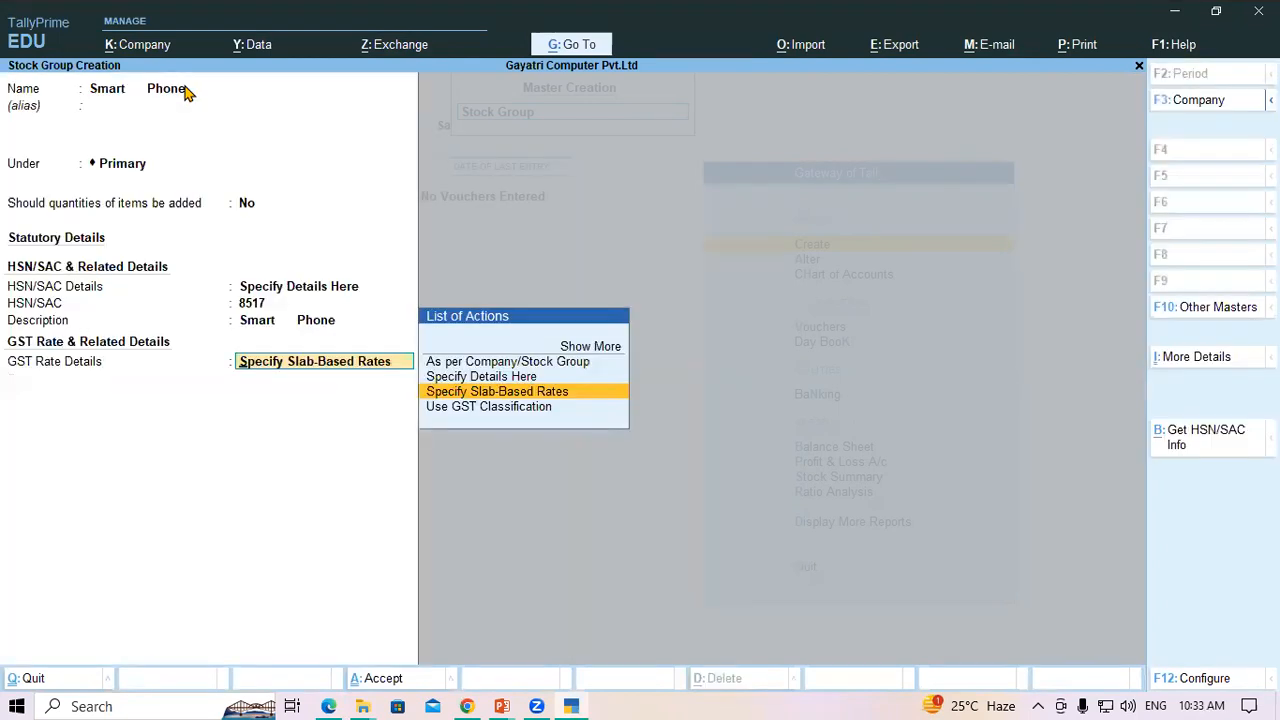
Set the Smart Phone group's GST rate details to Specify Details Here, Taxable at 18%, and save the stock group
key(Up)
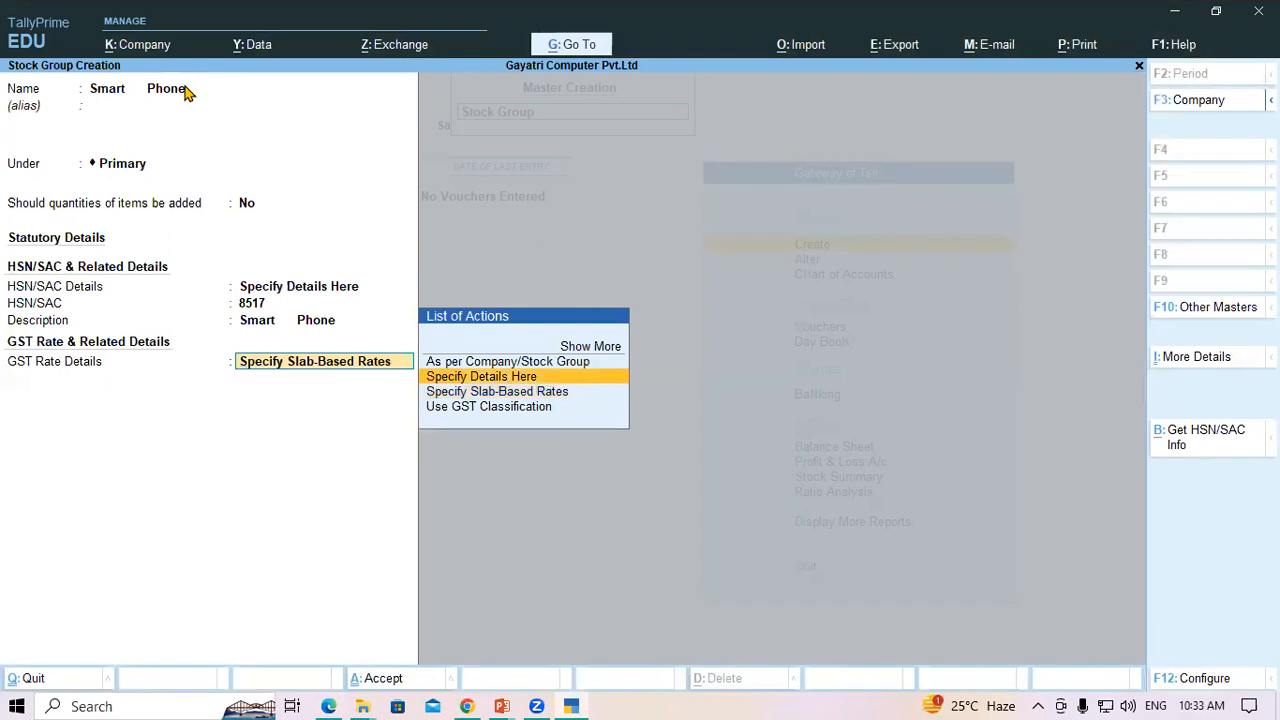
key(Return)
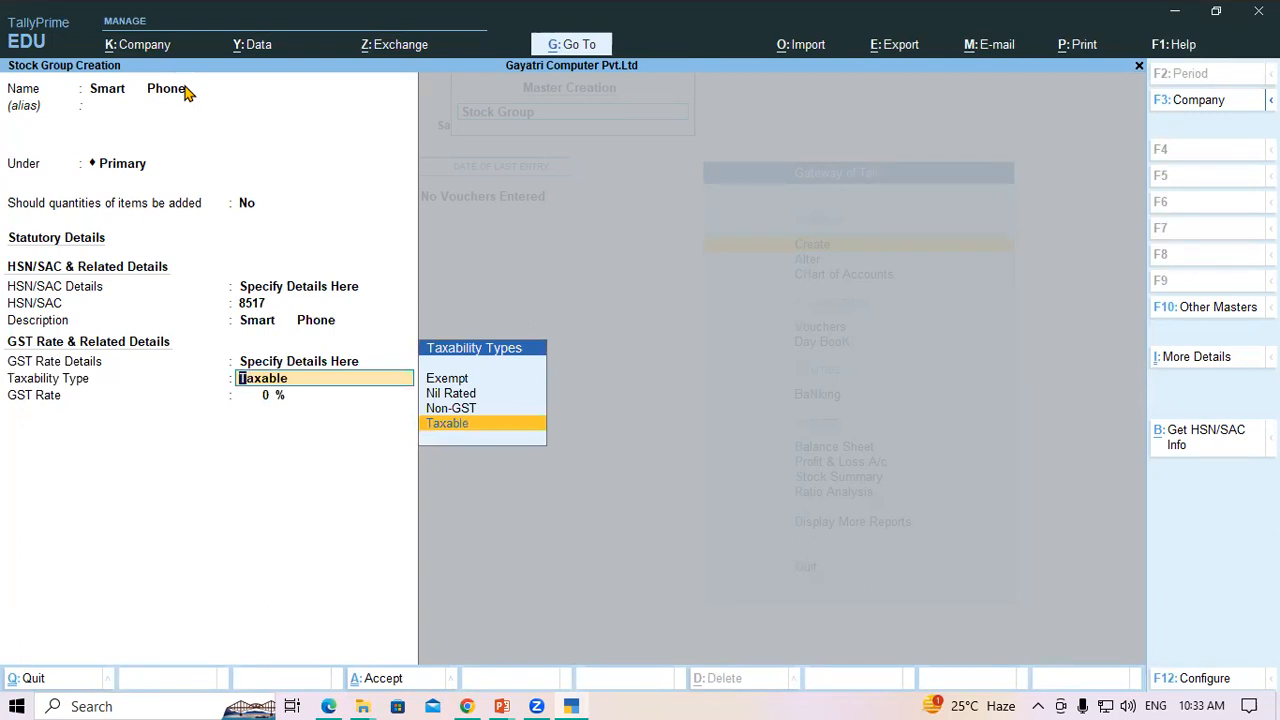
key(Return)
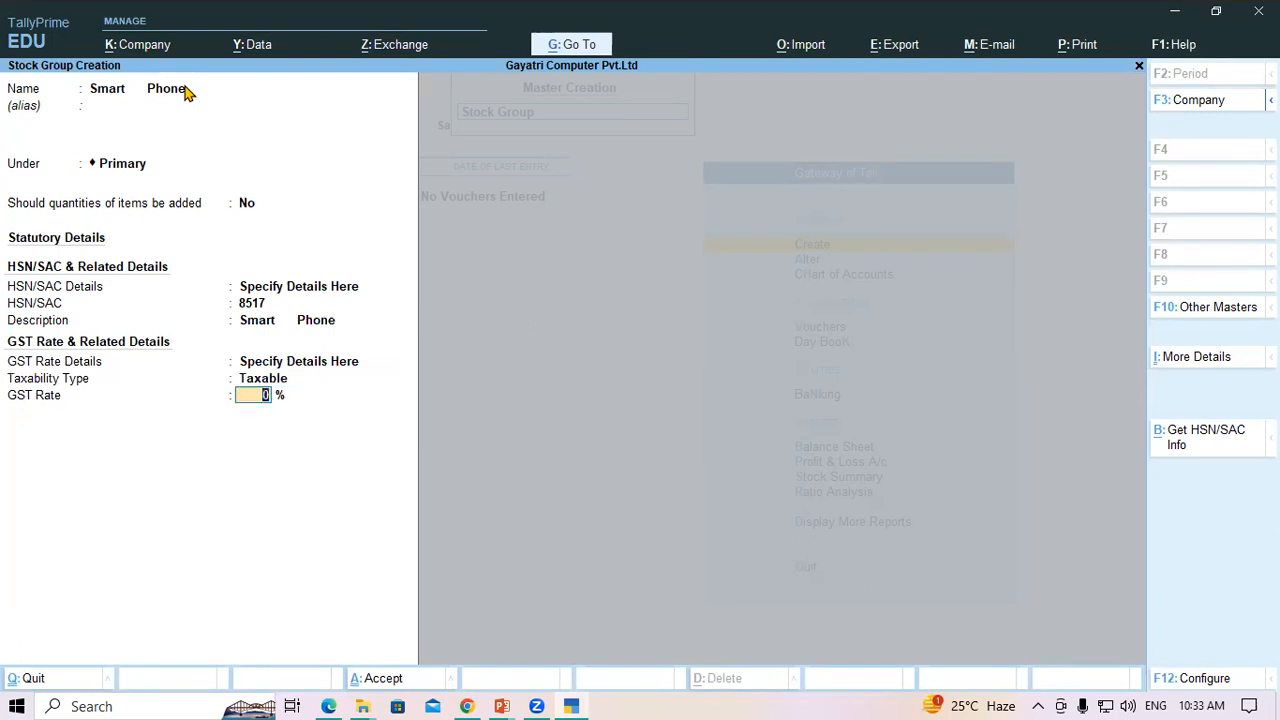
text(18)
key(Return)
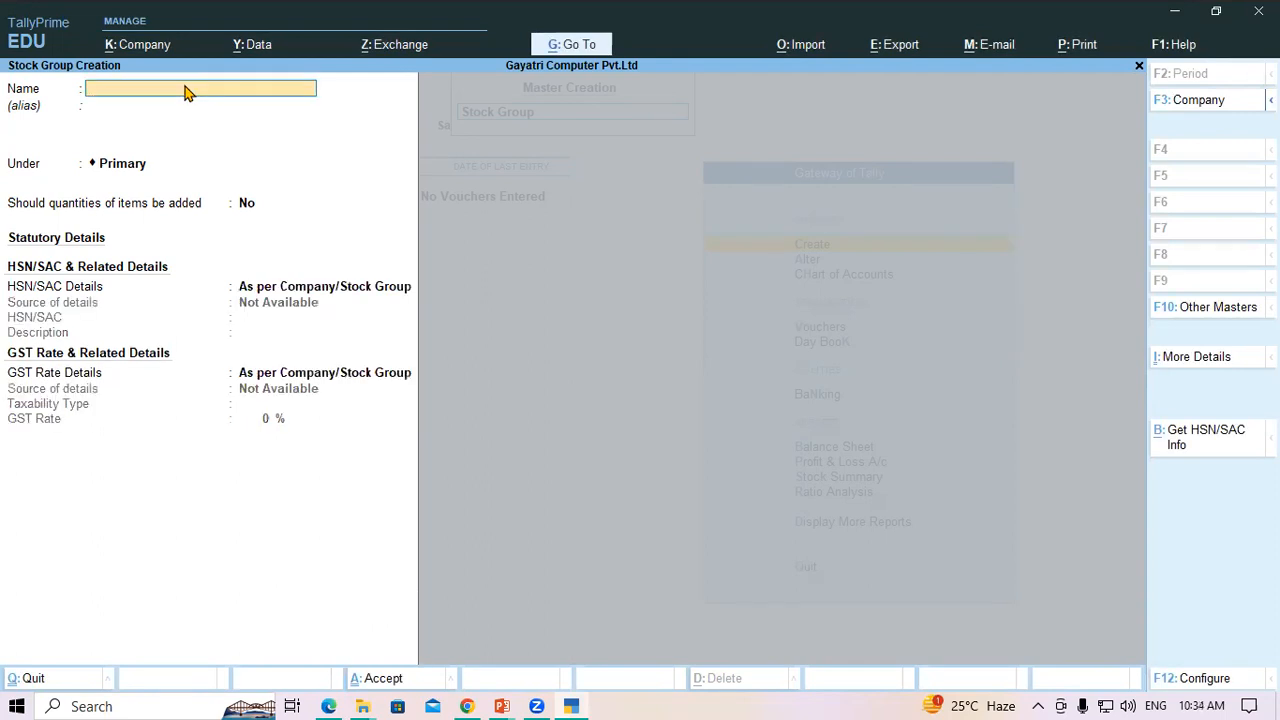
Switch to the lesson PDF in Edge and copy the stock group name Iphone from the closing stock table
key(alt)
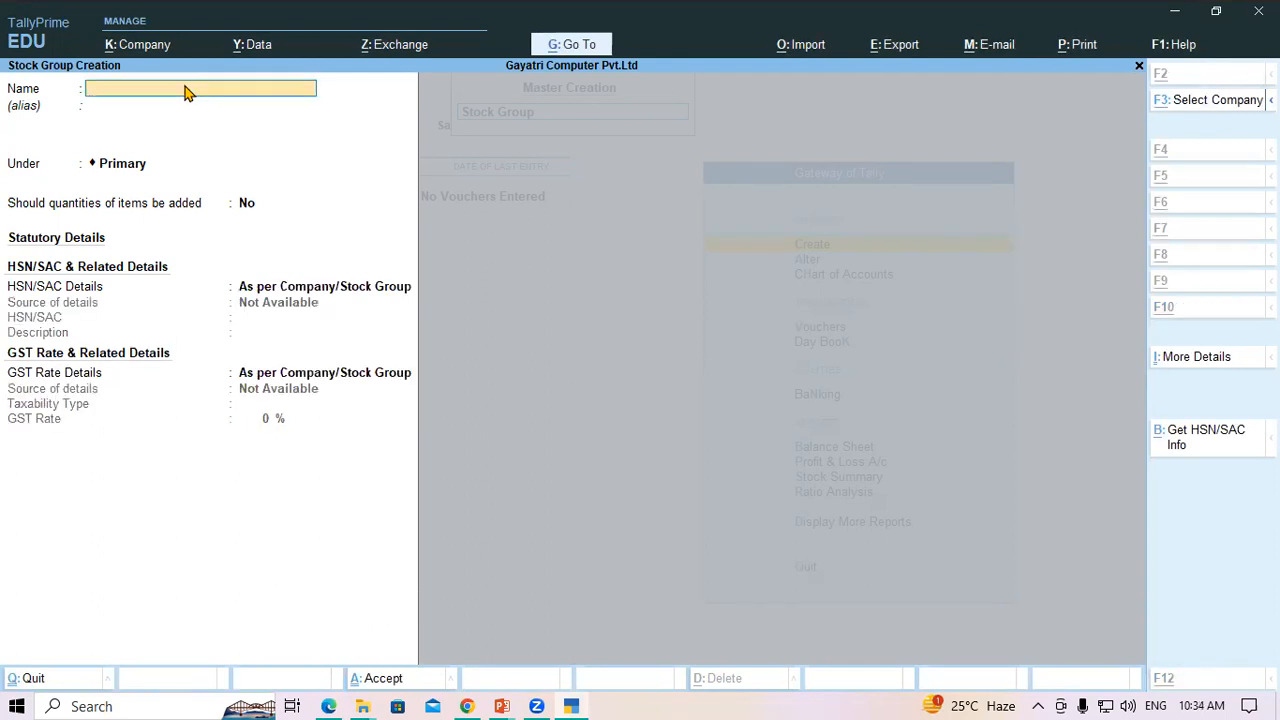
key(alt+Tab)
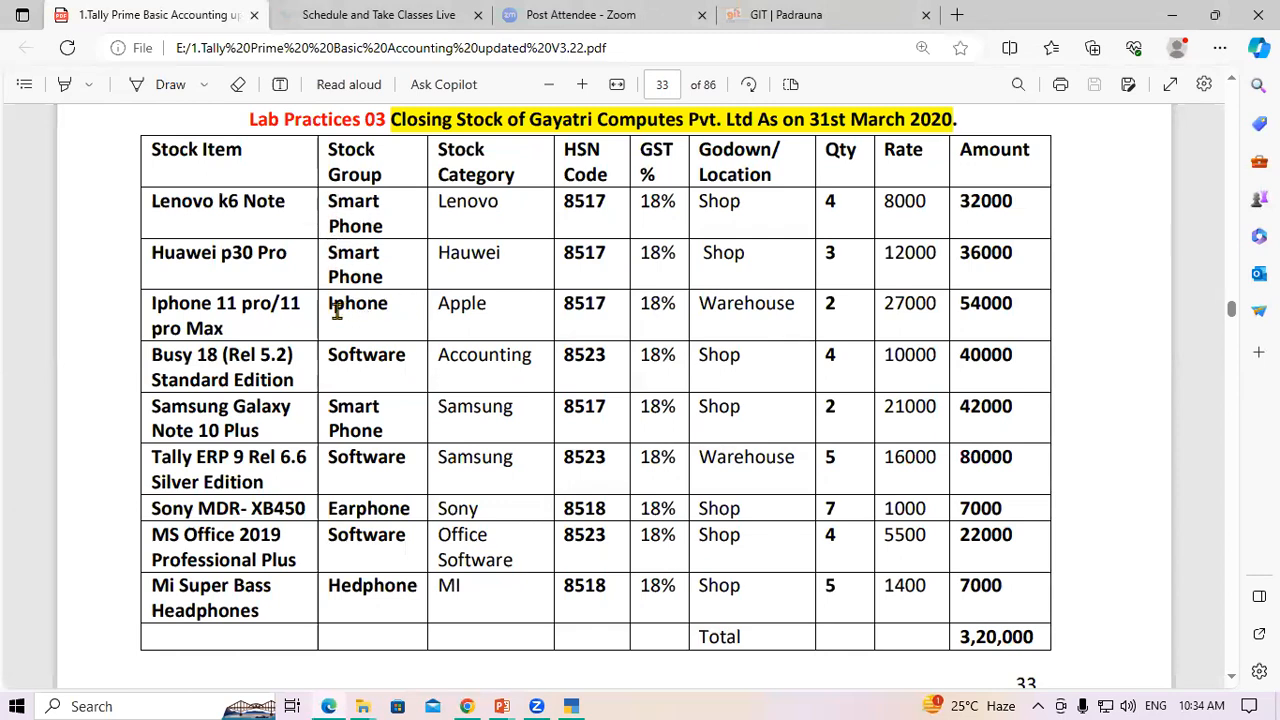
double_click(385, 310)
key(ctrl+c)
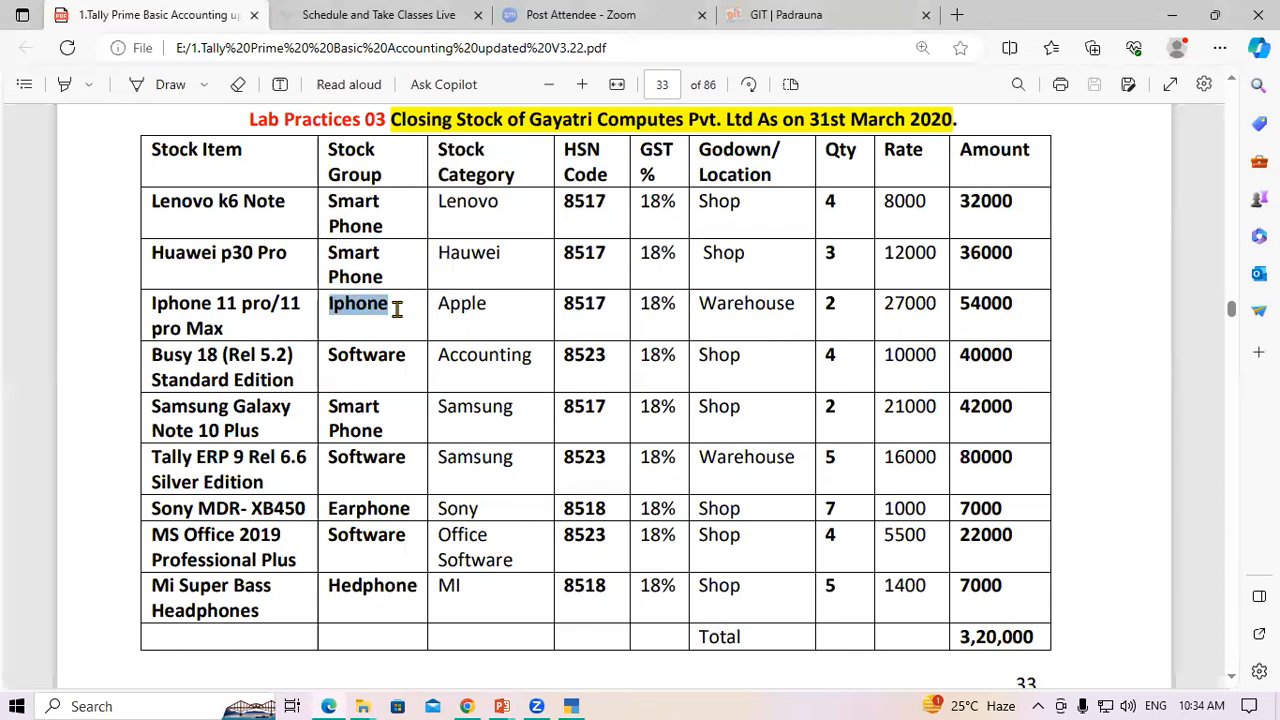
Return to TallyPrime and name the new stock group Iphone, under Primary, with adding of item quantities at No
key(alt+Tab)
key(ctrl+v)
key(Return)
key(Return)
key(Return)
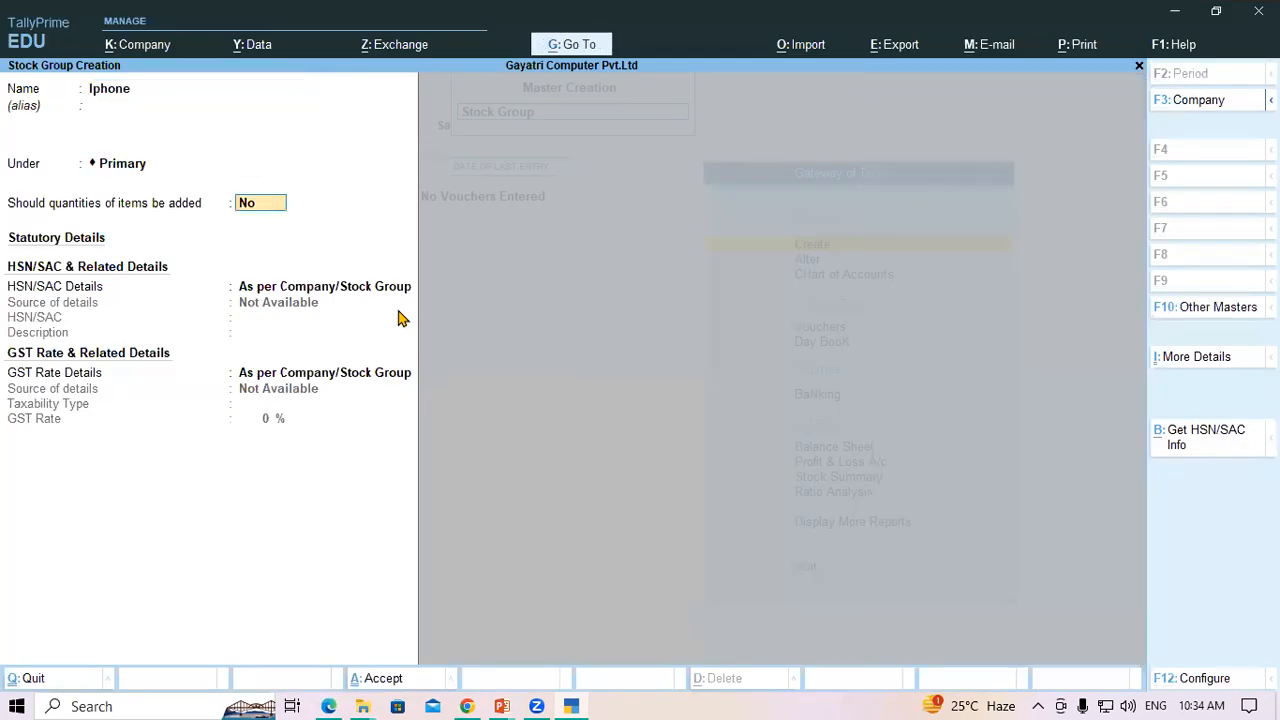
key(Return)
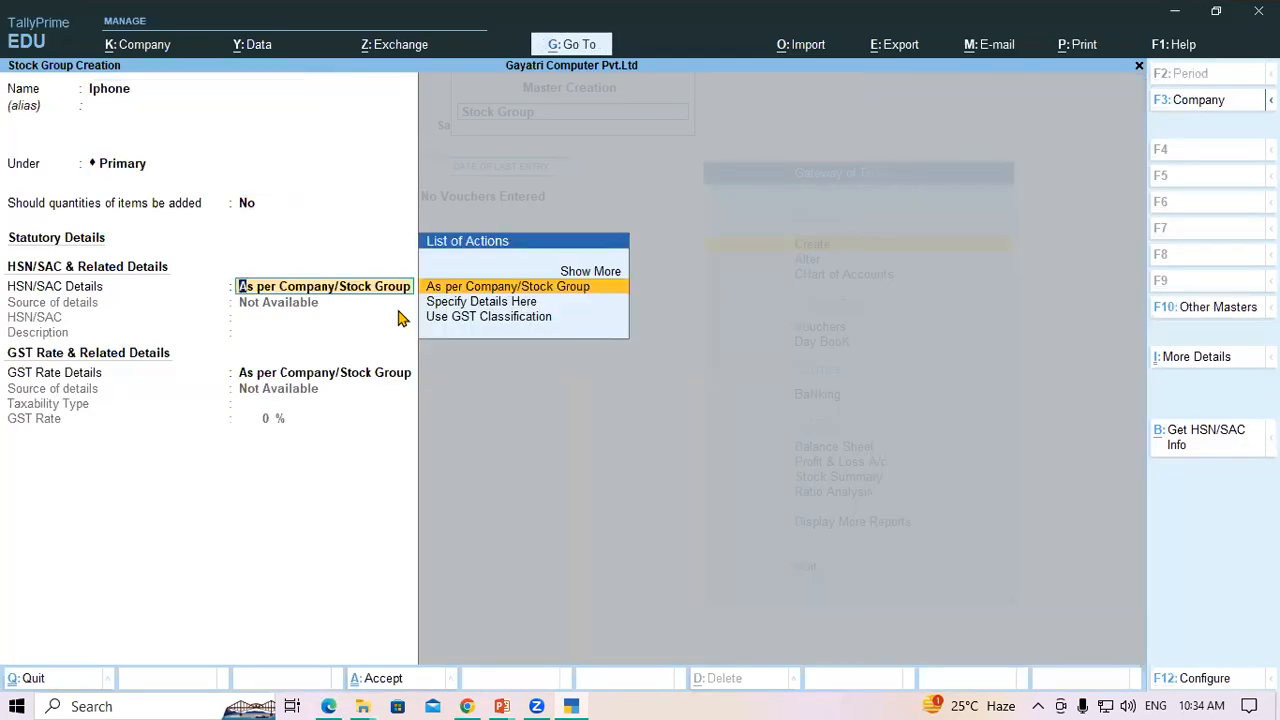
Specify the Iphone group's HSN/SAC details here, with code 8517 as in the lesson PDF and the description Iphone
key(Down)
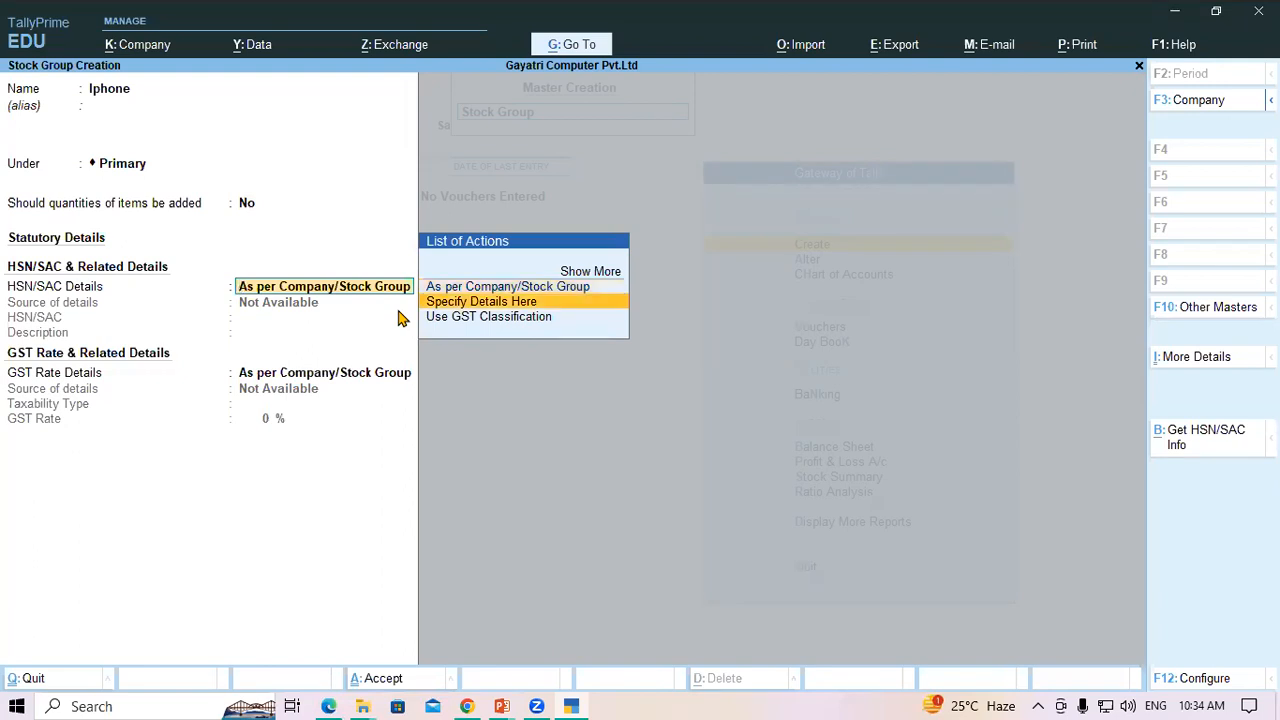
key(Return)
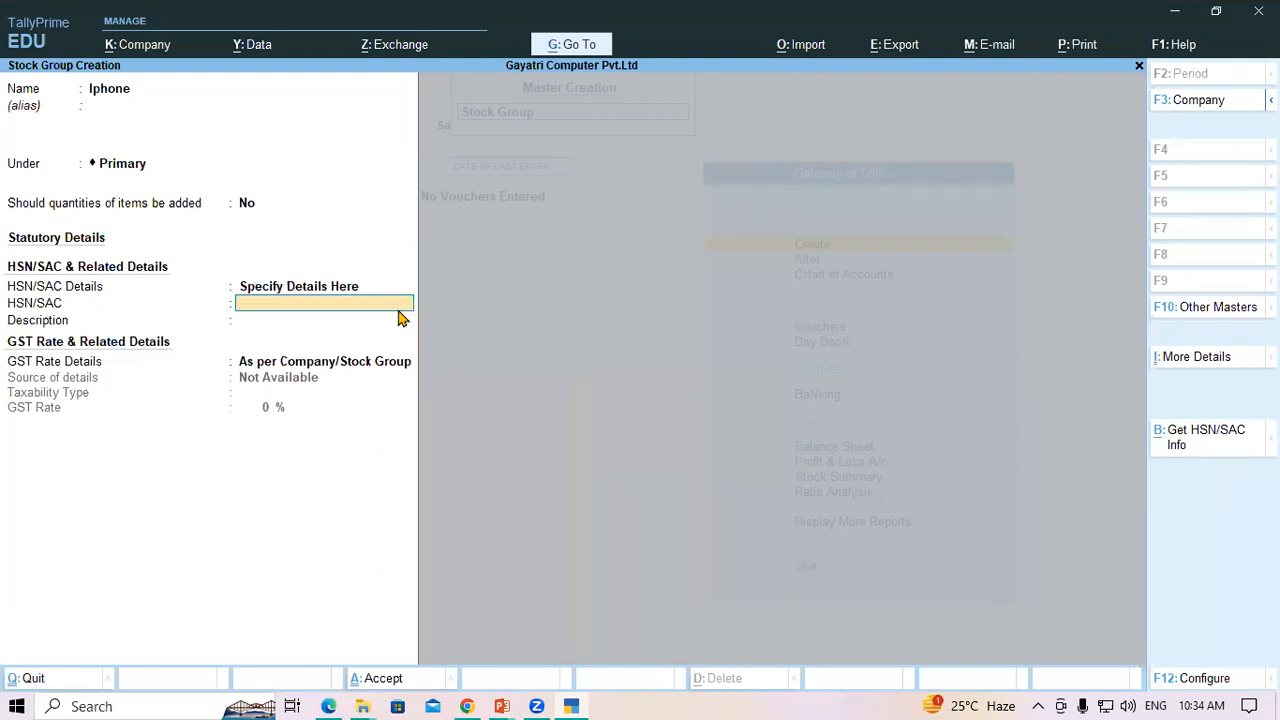
key(alt+Tab)
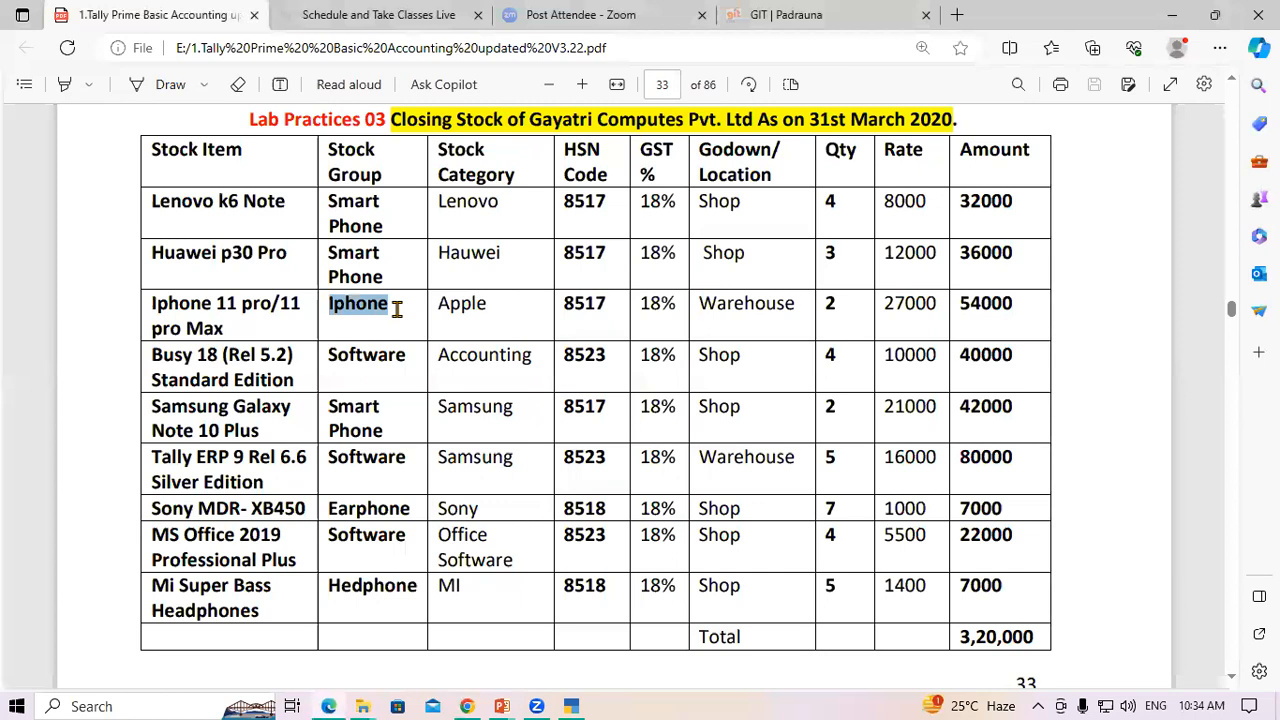
key(alt+Tab)
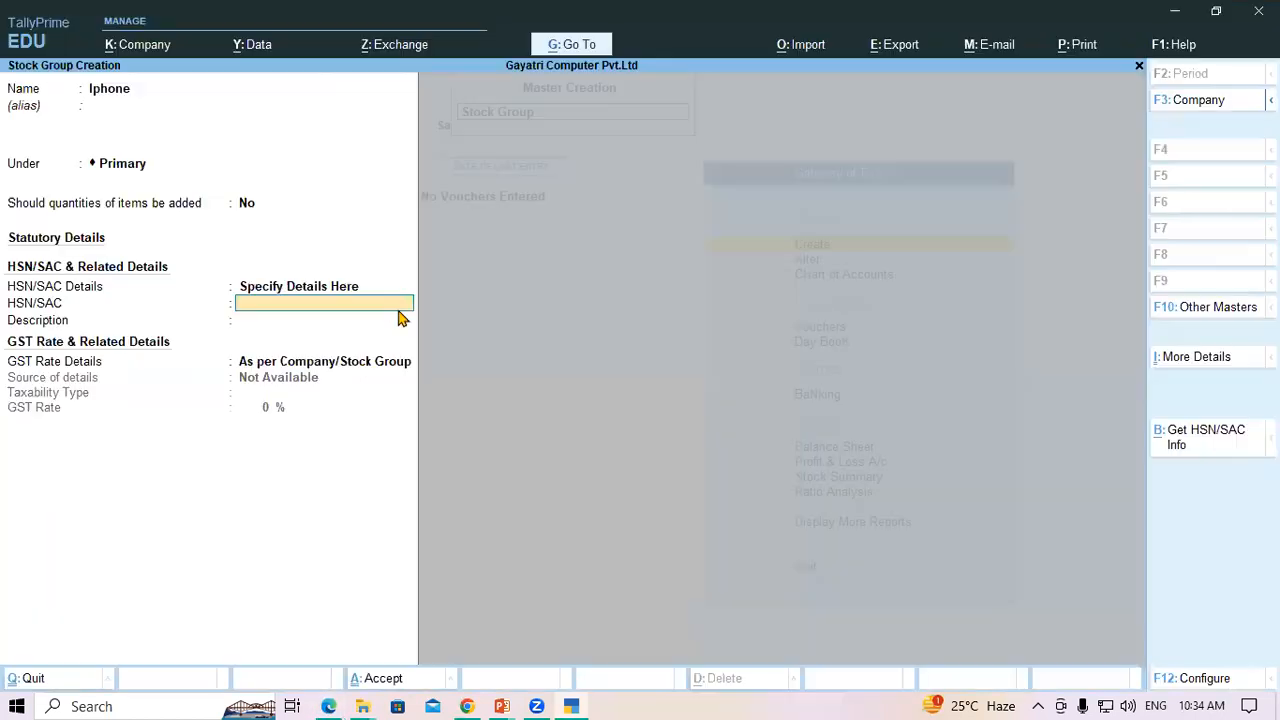
text(8517)
key(Return)
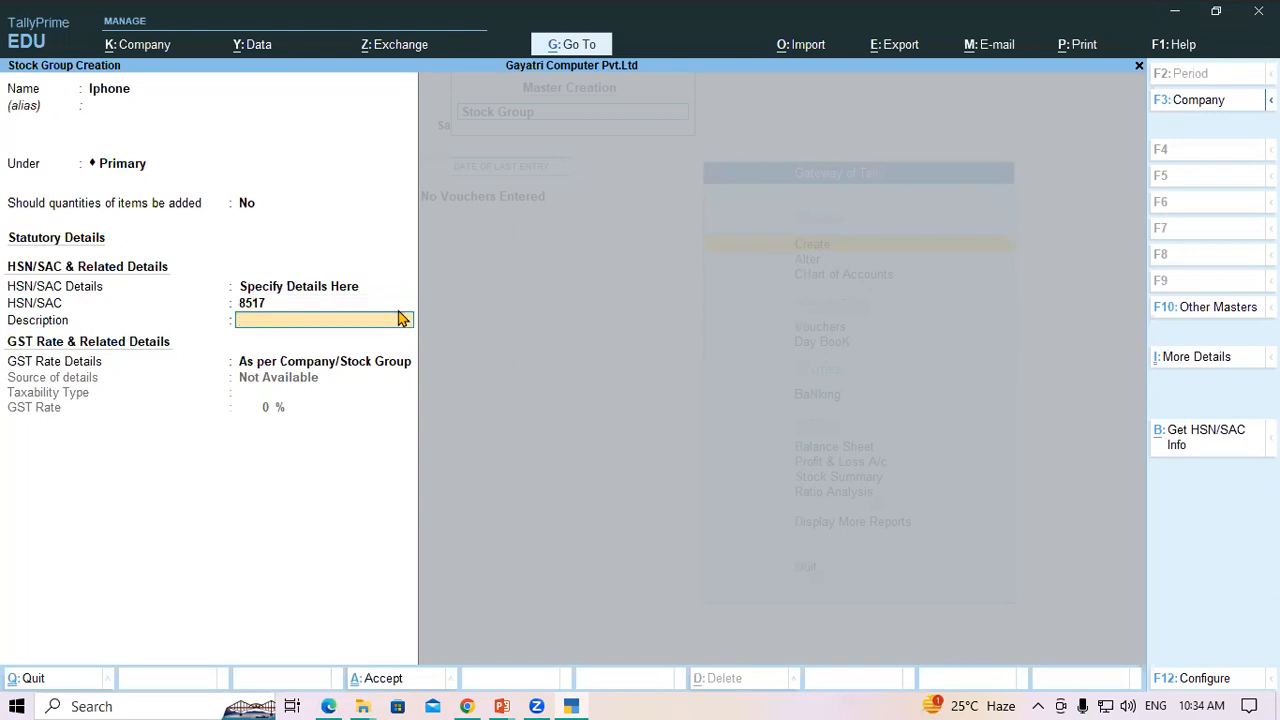
key(ctrl+v)
key(Return)
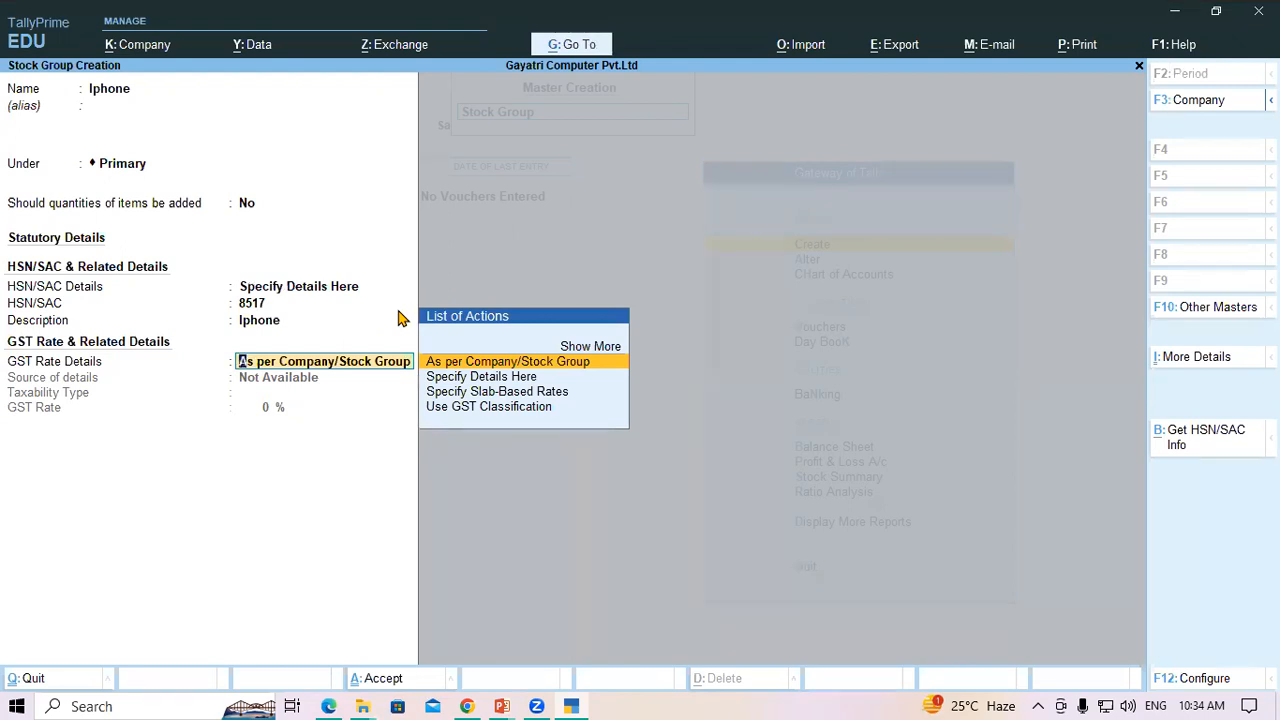
Set the Iphone group's GST rate details to Specify Details Here, Taxable at 18%, and save the stock group
key(Down)
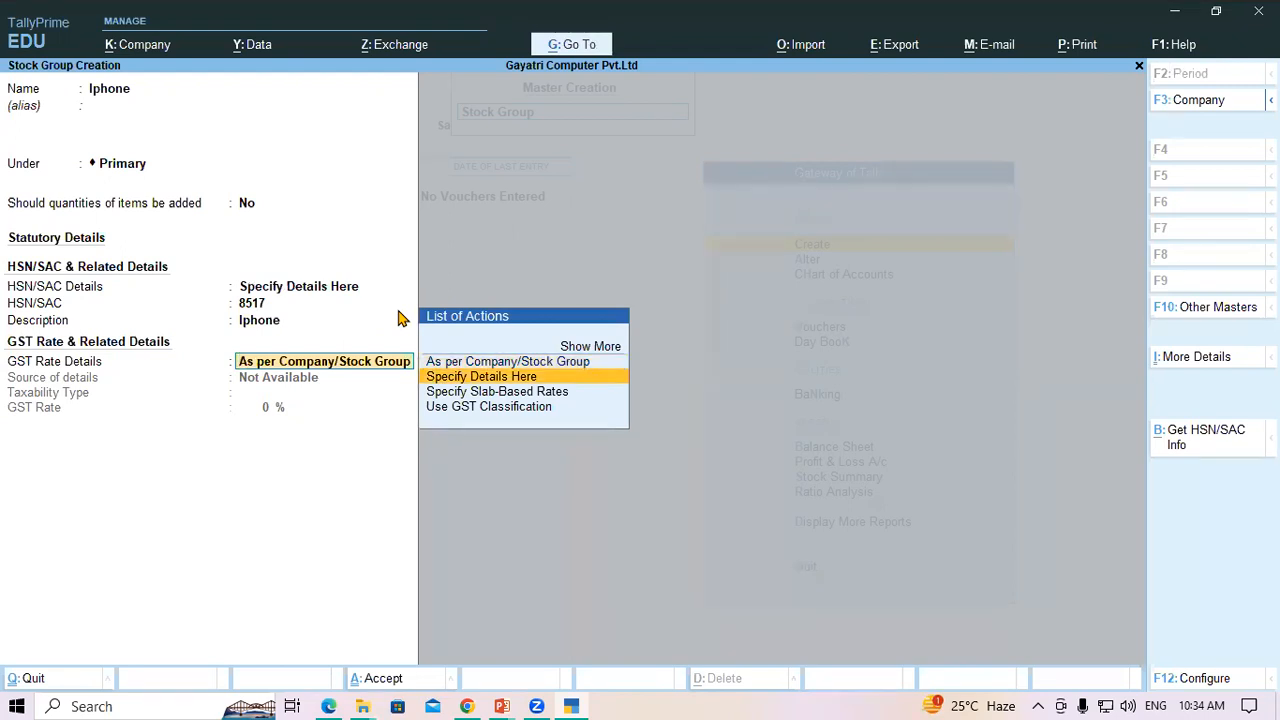
key(Return)
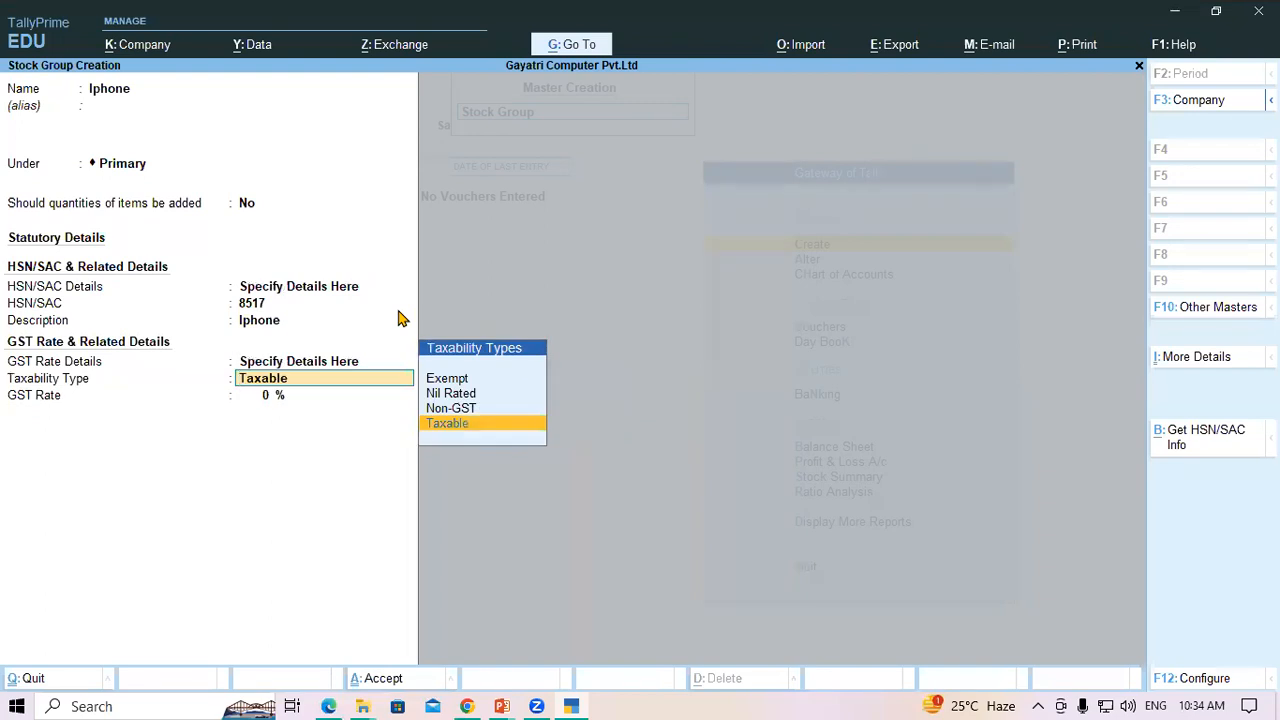
key(Return)
text(18)
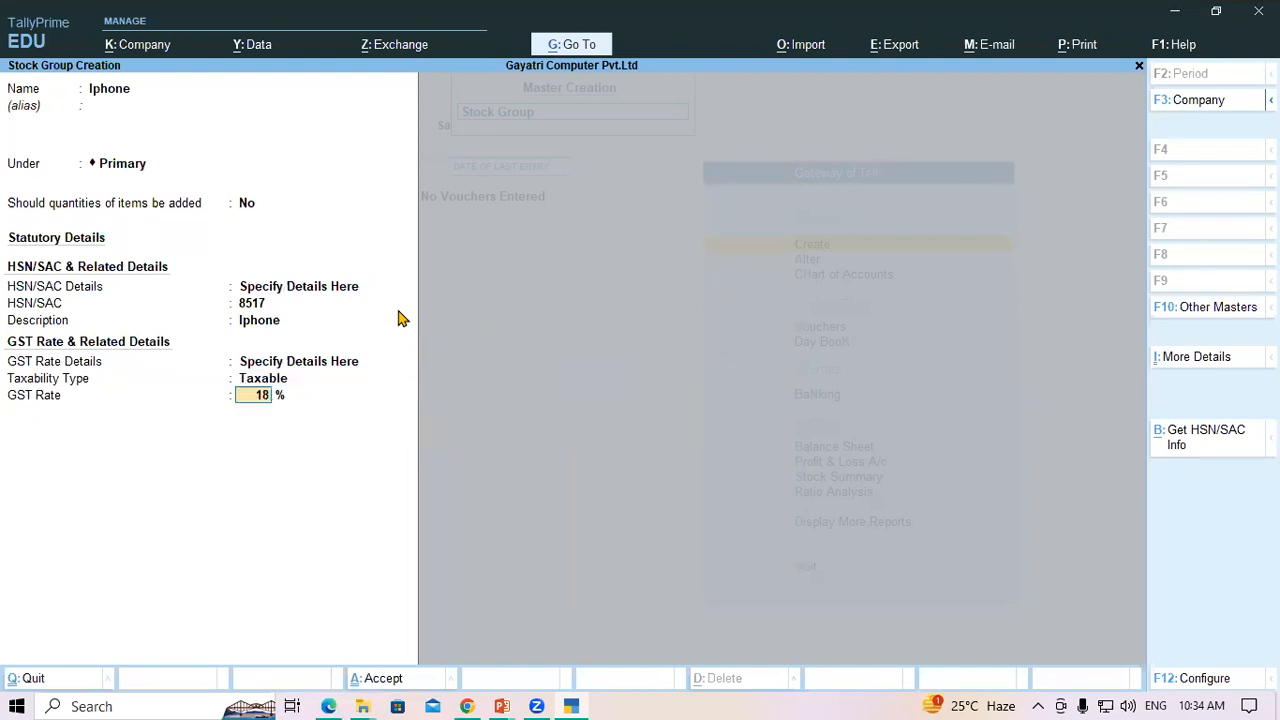
key(Return)
key(Return)
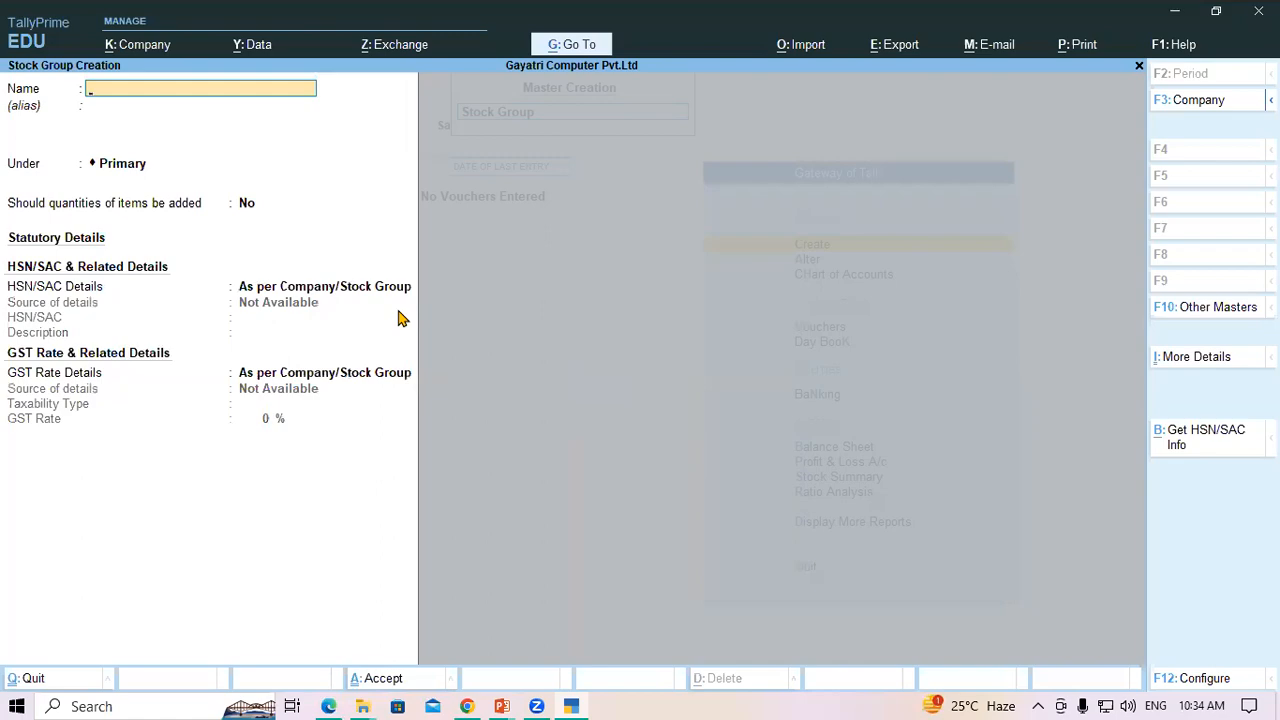
Switch to the lesson PDF in Edge and copy the stock group name Software from the Busy 18 row
key(alt+Tab)
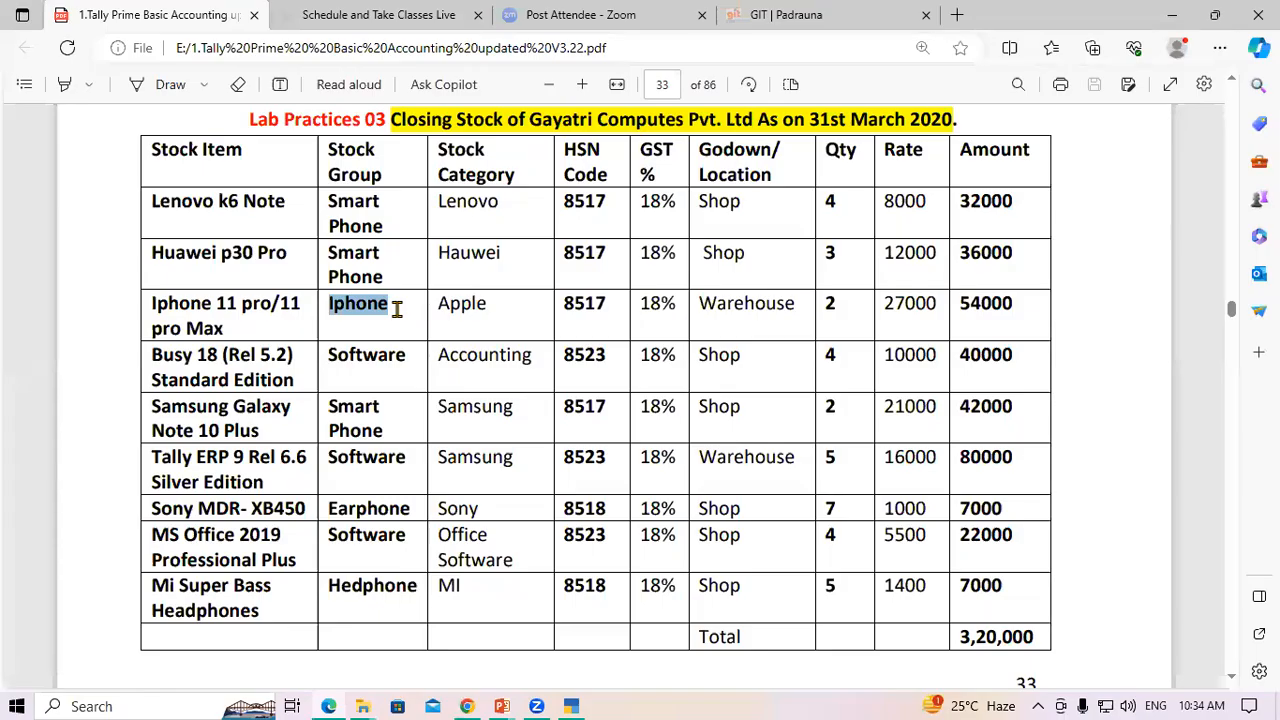
drag(333, 200, 346, 311)
click(356, 237)
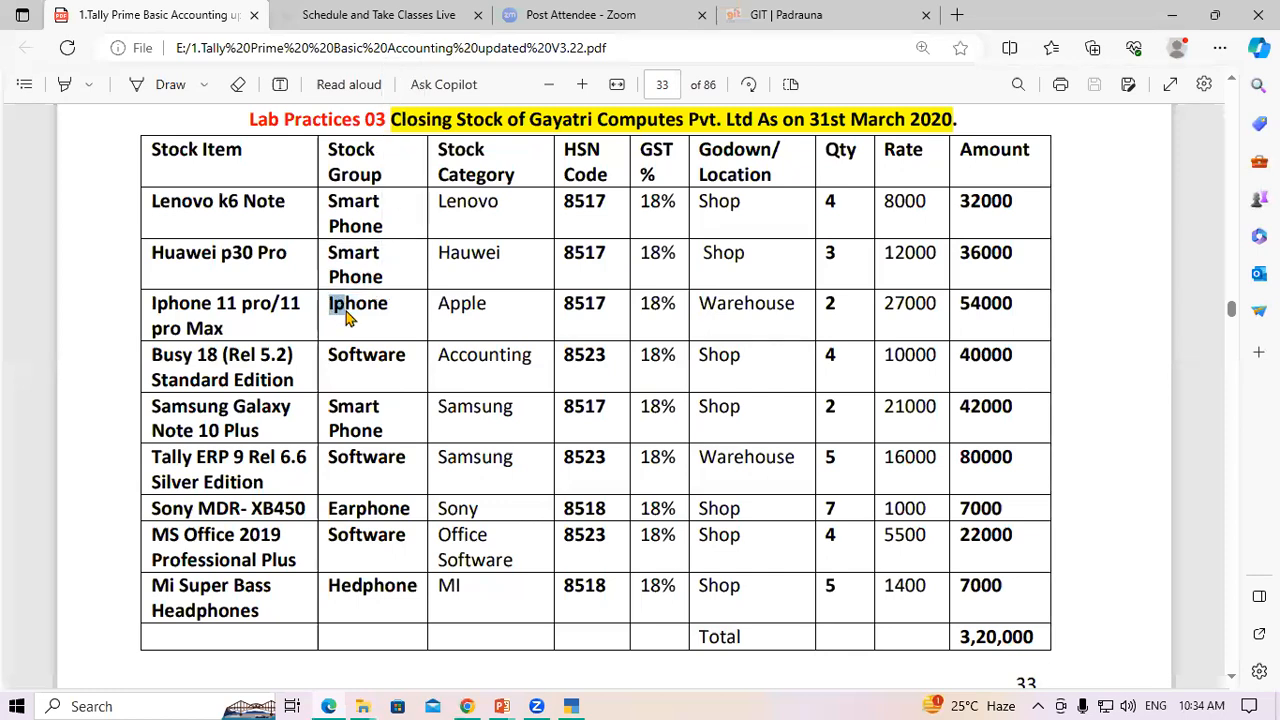
drag(330, 356, 408, 370)
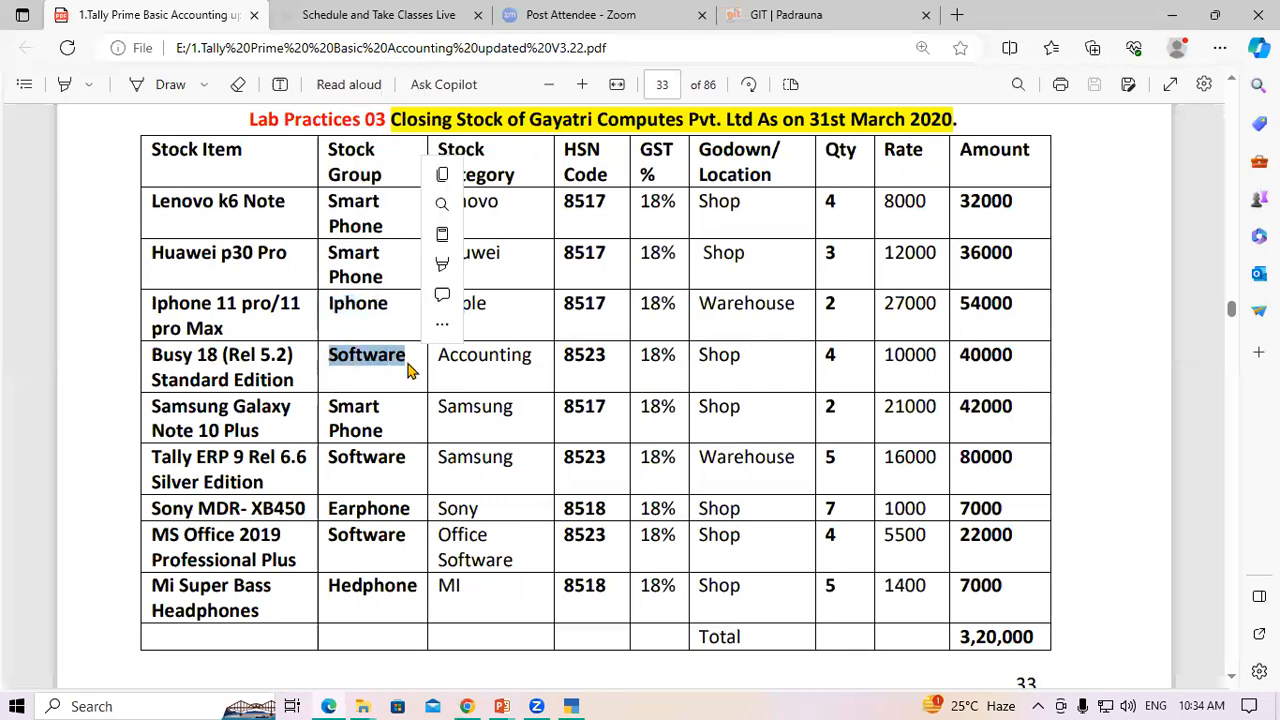
key(ctrl+c)
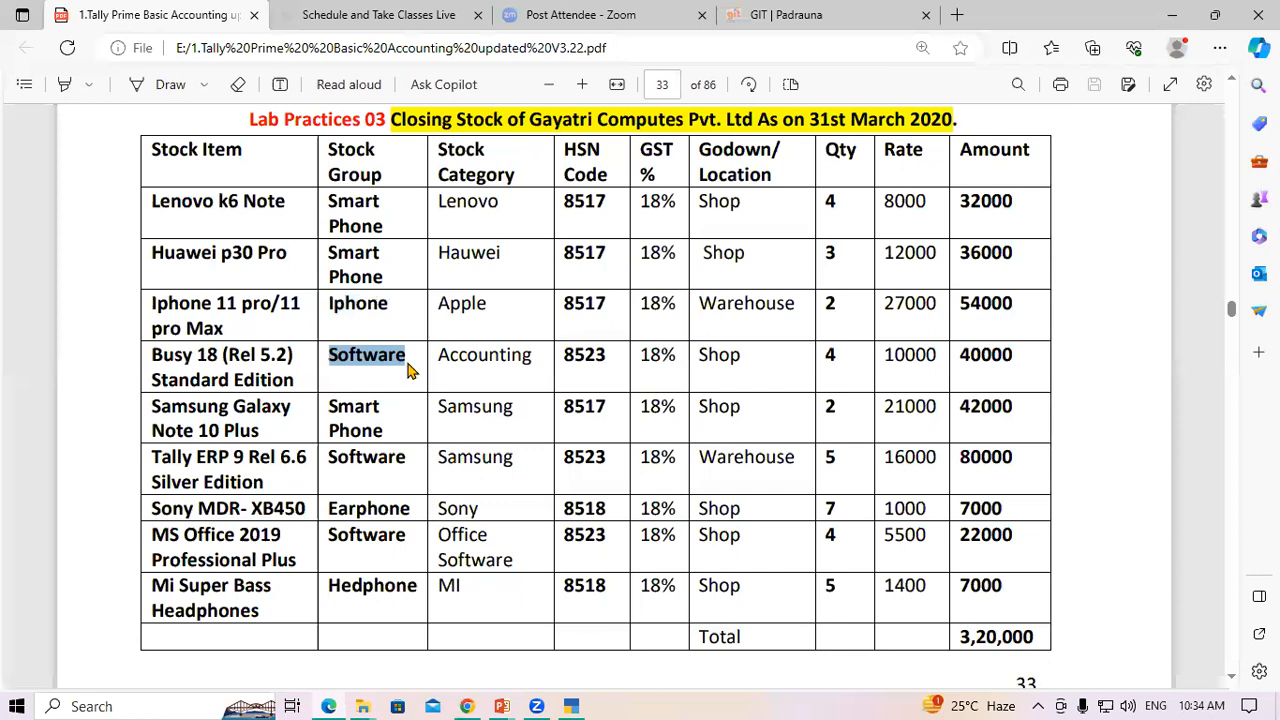
Return to TallyPrime and name the new stock group Software, under Primary, with adding of item quantities at No
key(alt+Tab)
key(ctrl+v)
key(Return)
key(Return)
key(Return)
key(Return)
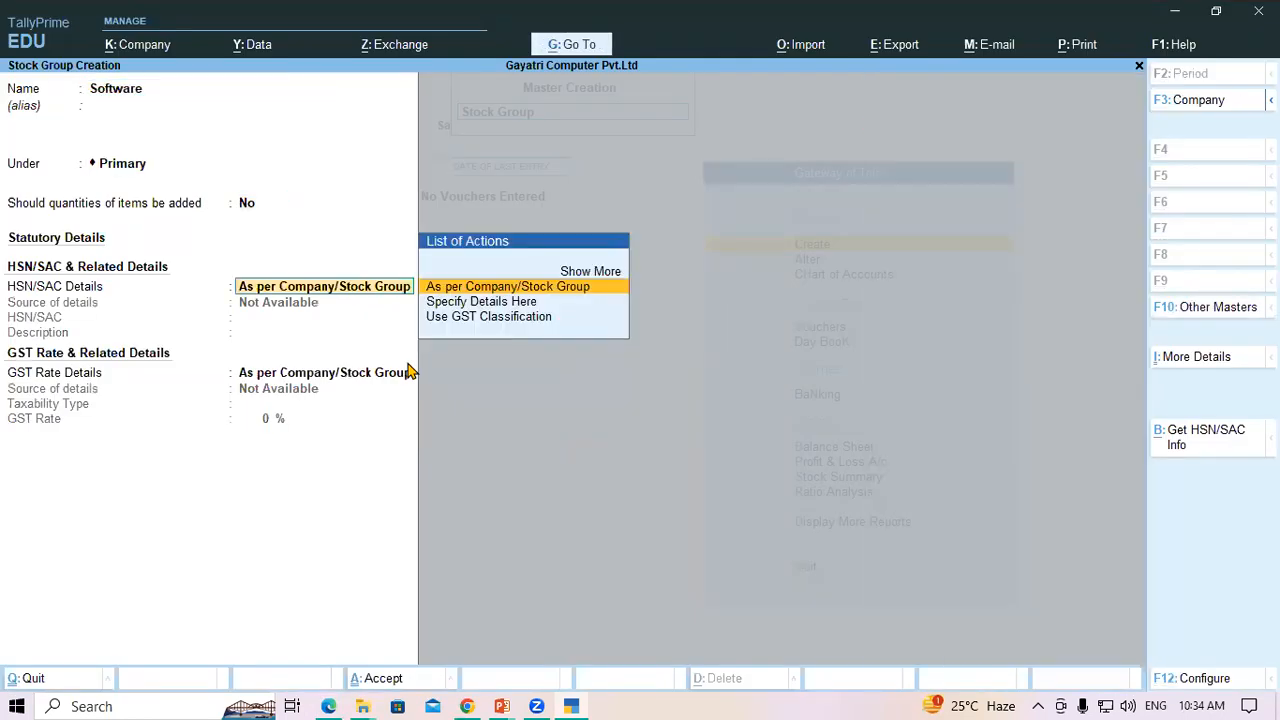
Set the Software group's HSN/SAC details to Specify Details Here and enter code 8523 as given in the lesson PDF
key(Down)
key(Return)
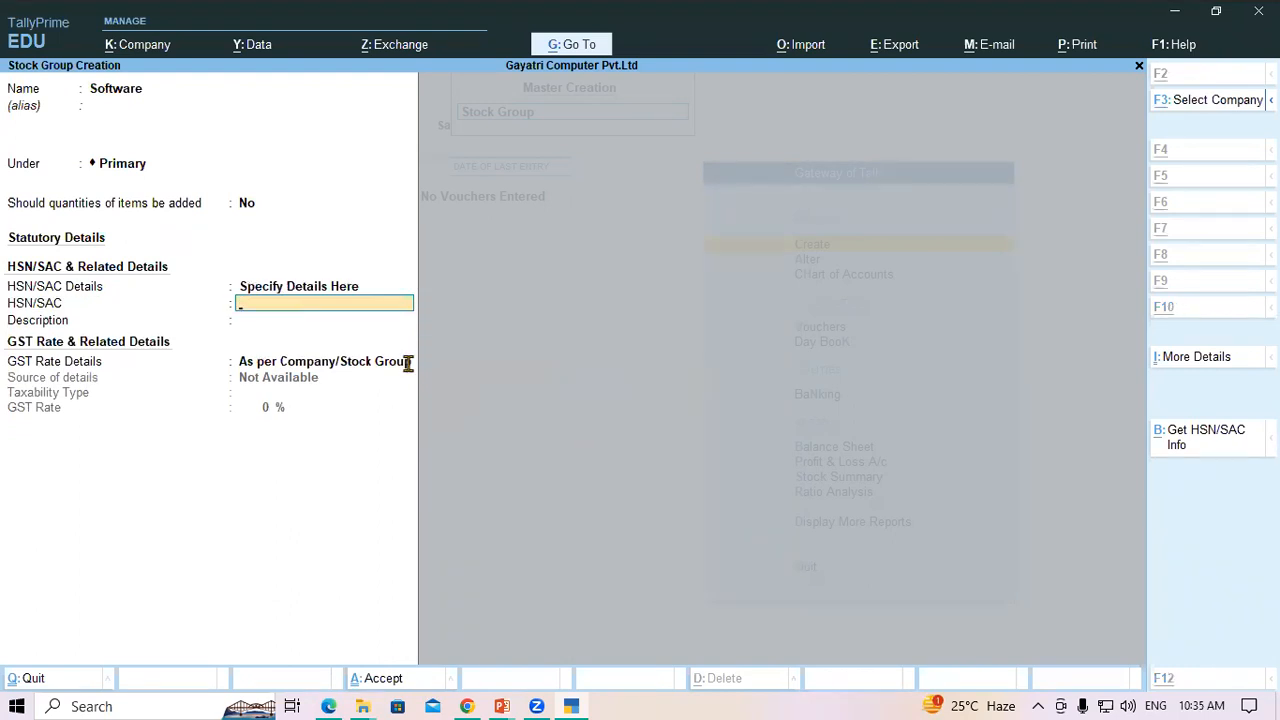
key(alt+Tab)
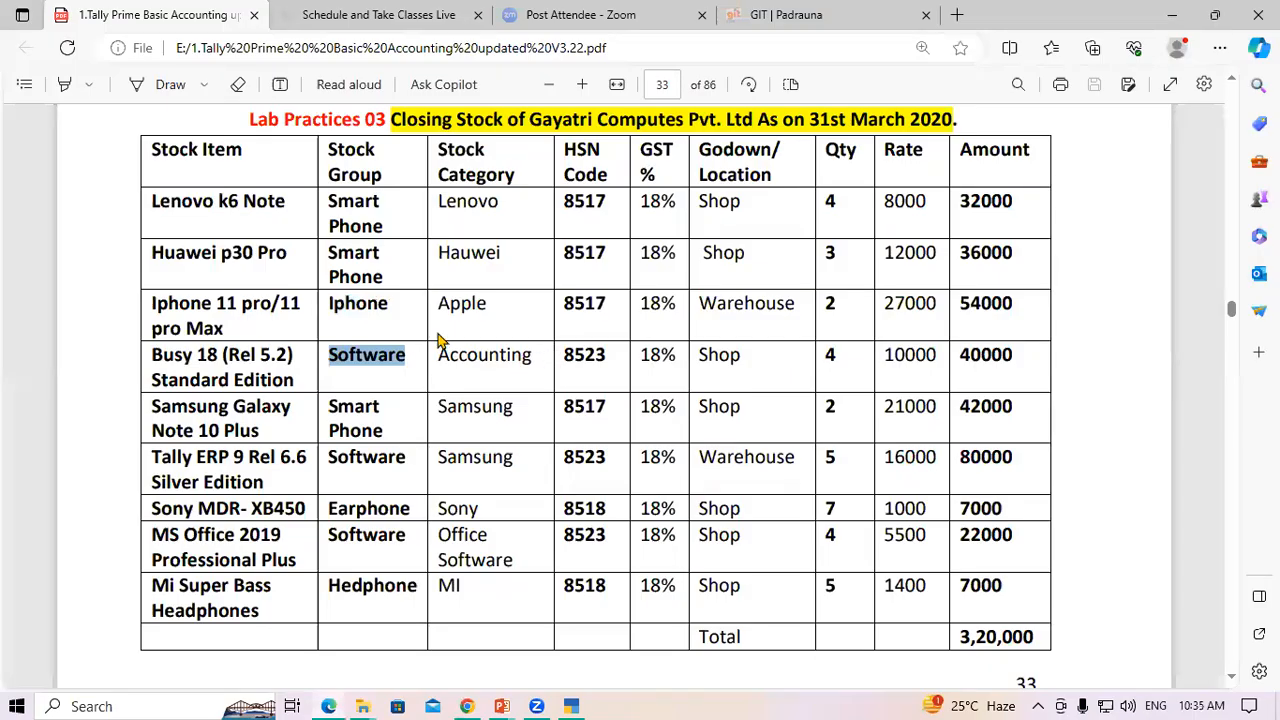
key(alt+Tab)
text(8553)
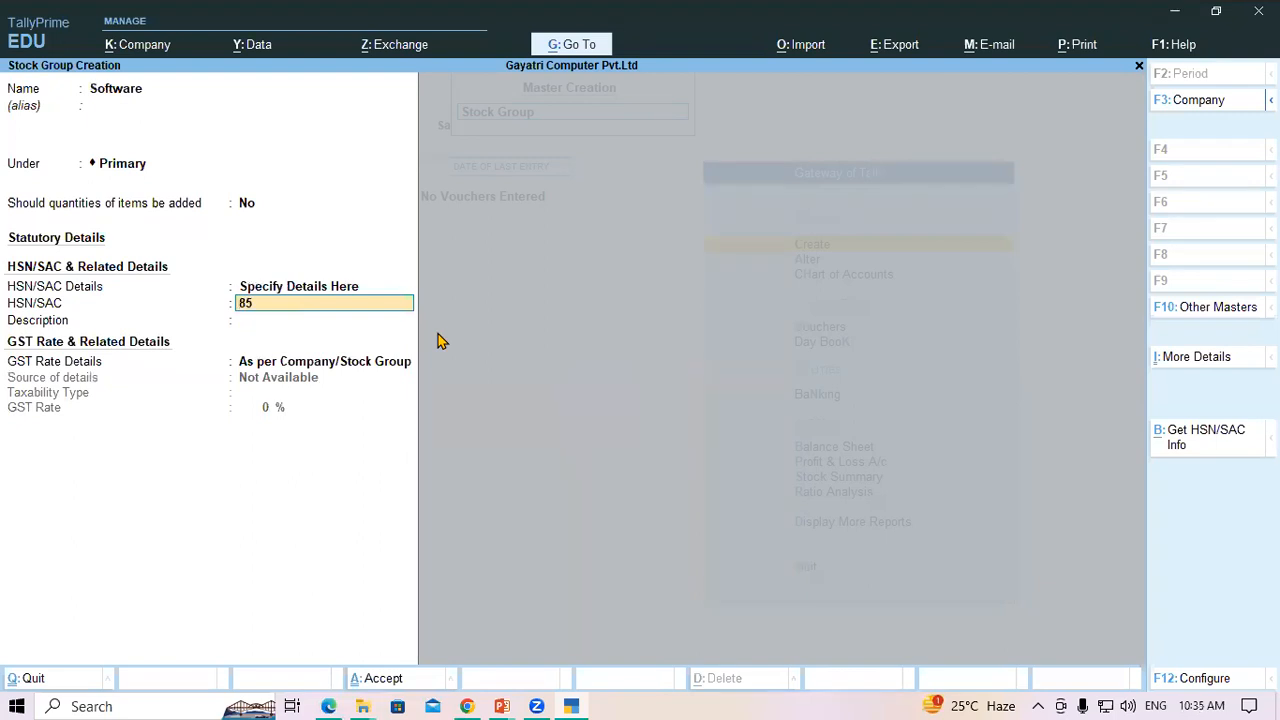
key(BackSpace)
key(BackSpace)
text(23)
key(Return)
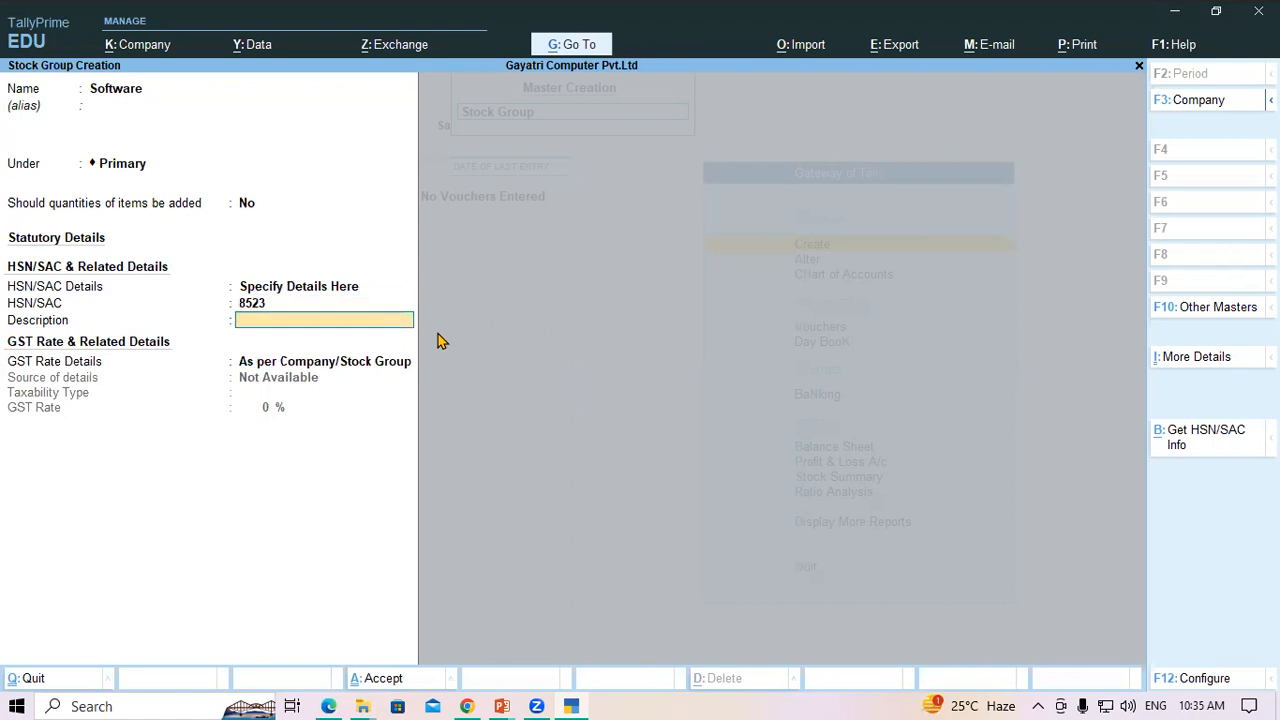
Enter Software as the HSN/SAC description of the Software stock group
key(alt+Tab)
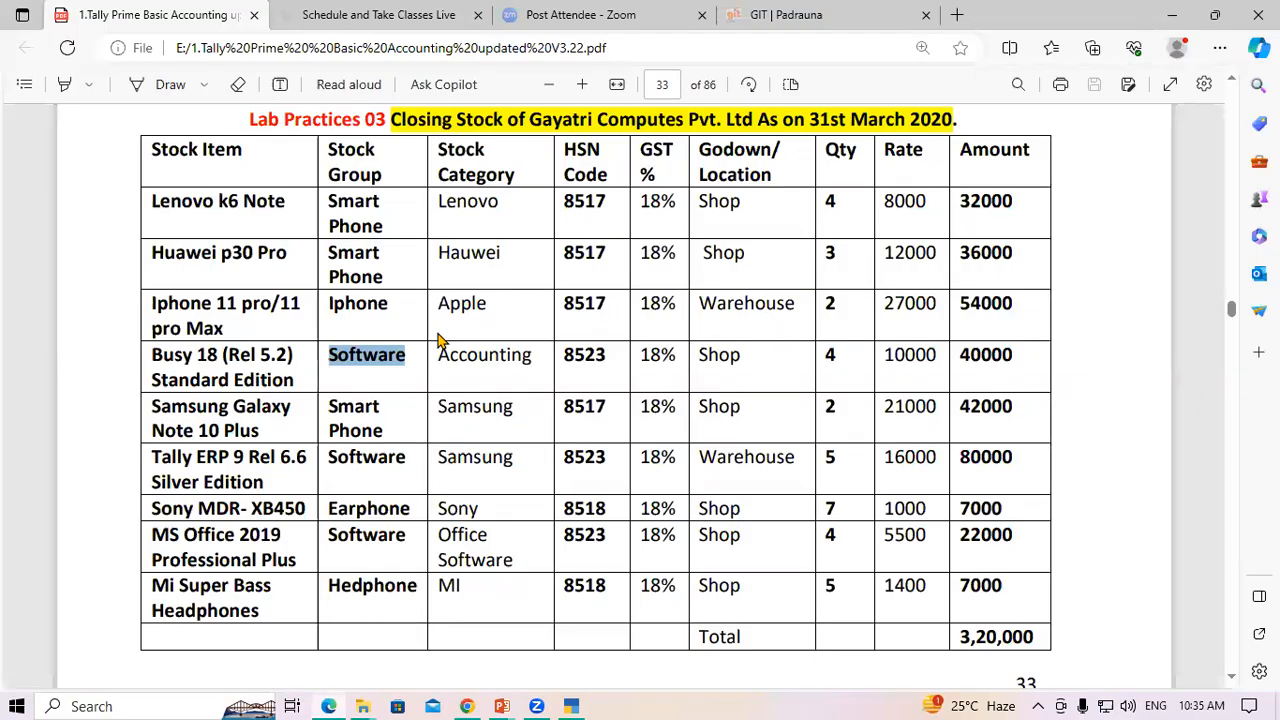
key(alt+Tab)
key(ctrl+v)
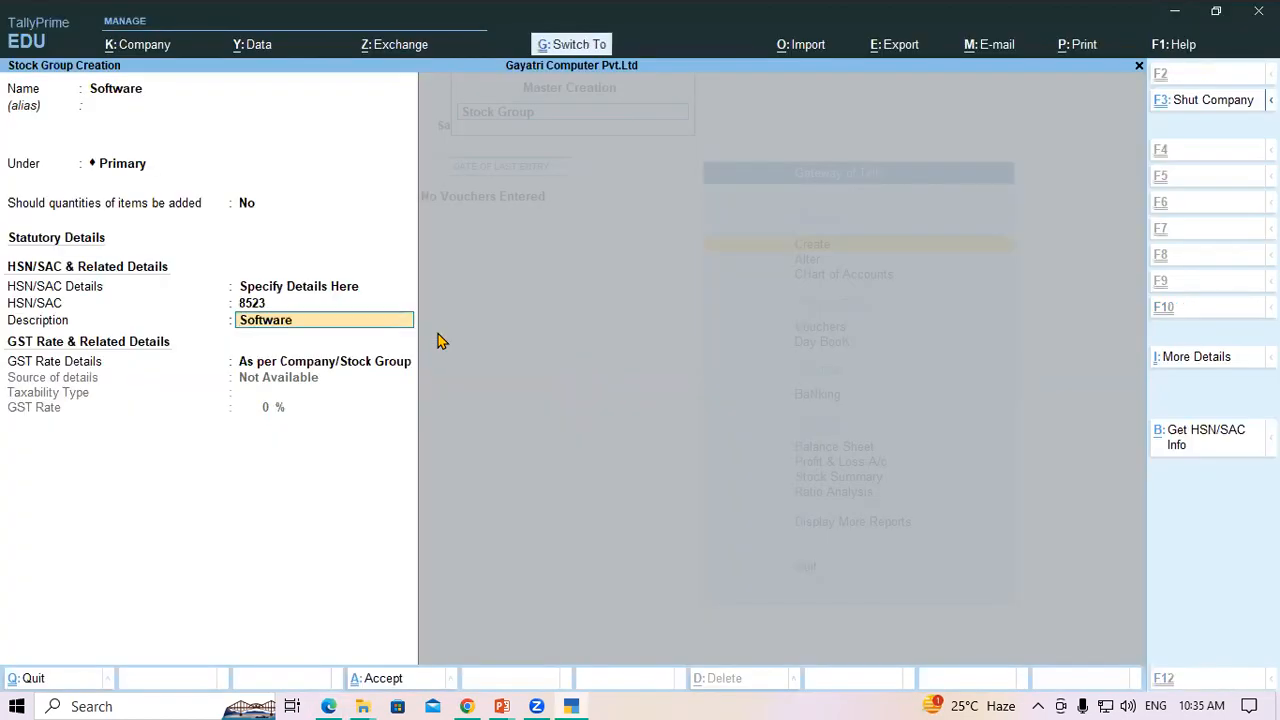
key(Return)
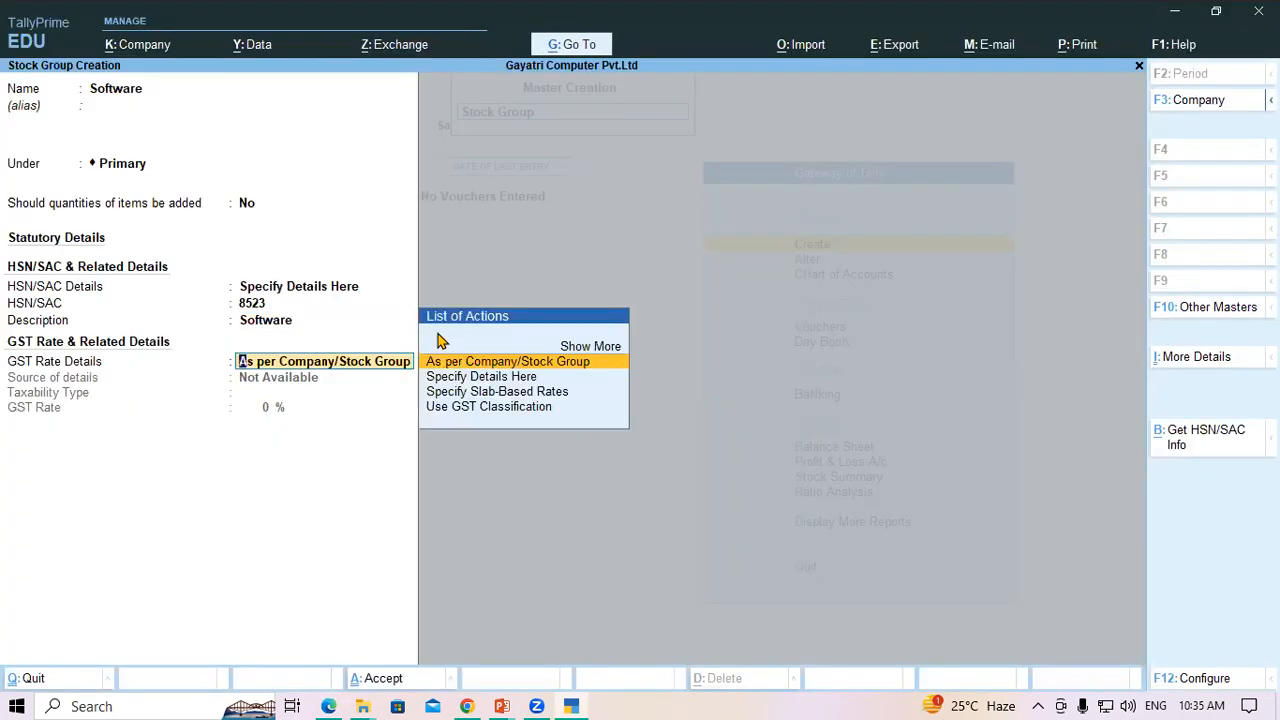
Specify the Software group's GST rate details here as Taxable at 18% and save the stock group
key(Down)
key(Return)
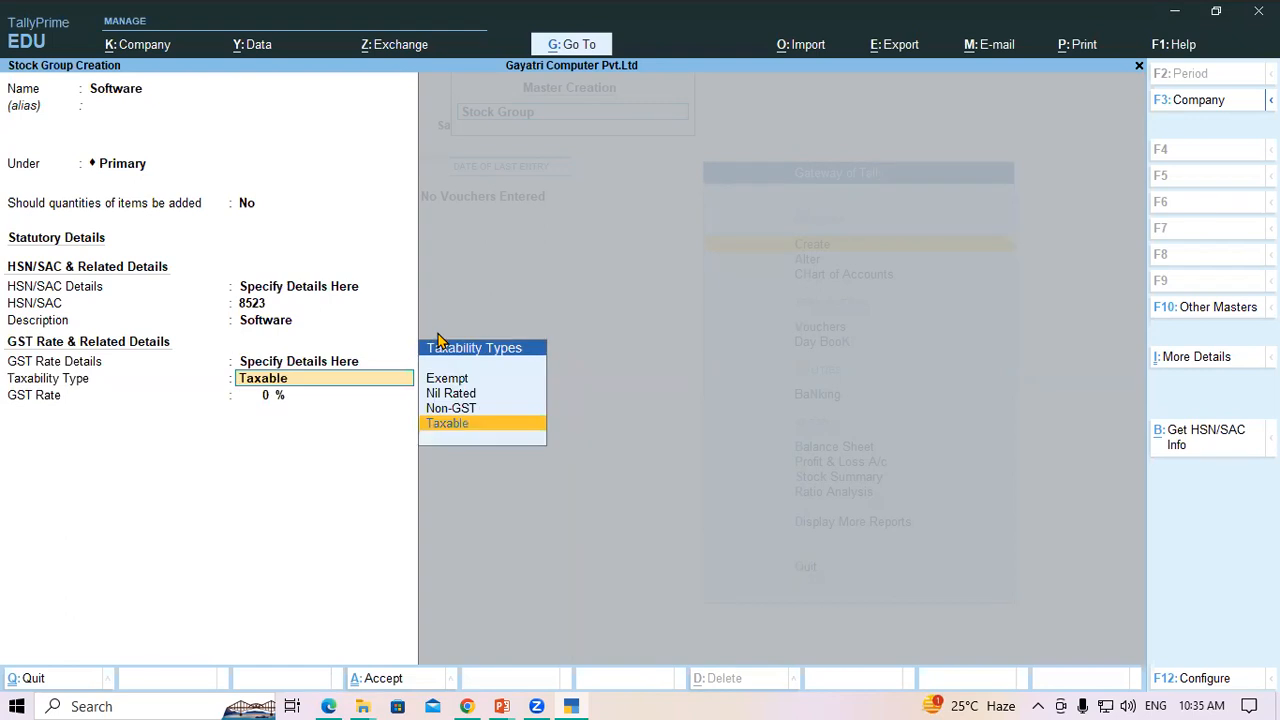
key(Return)
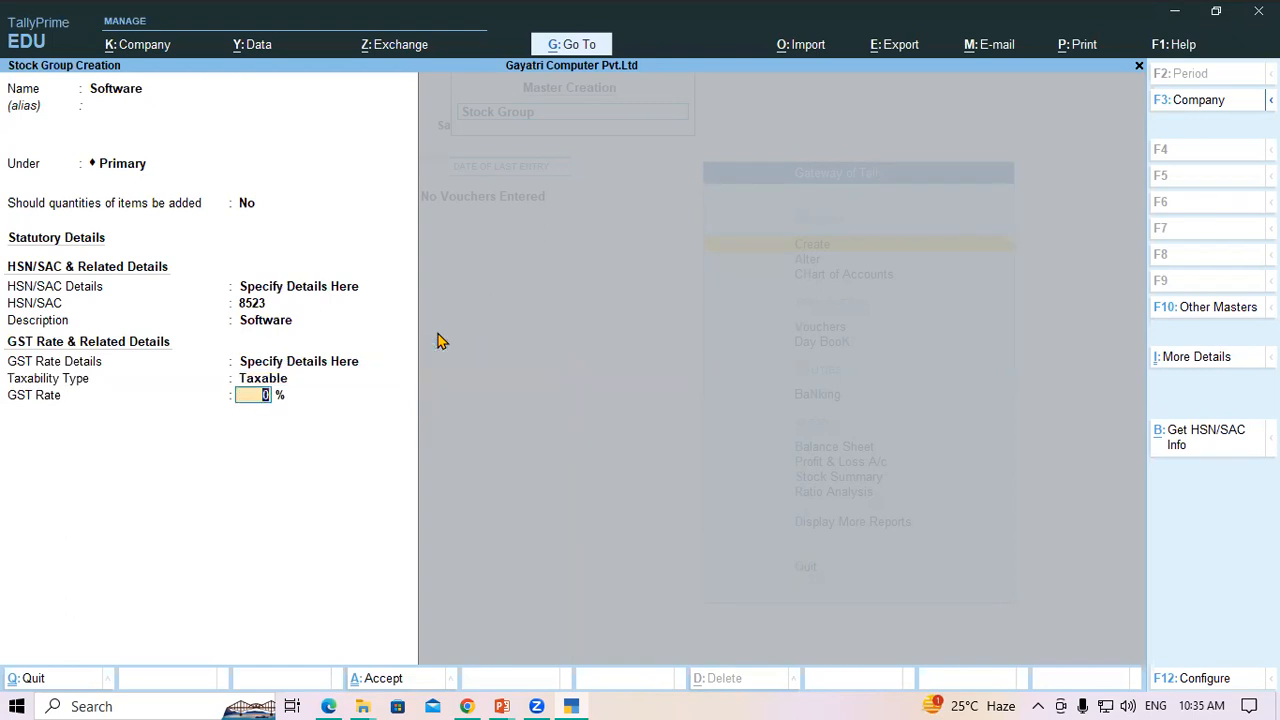
text(18)
key(Return)
key(Return)
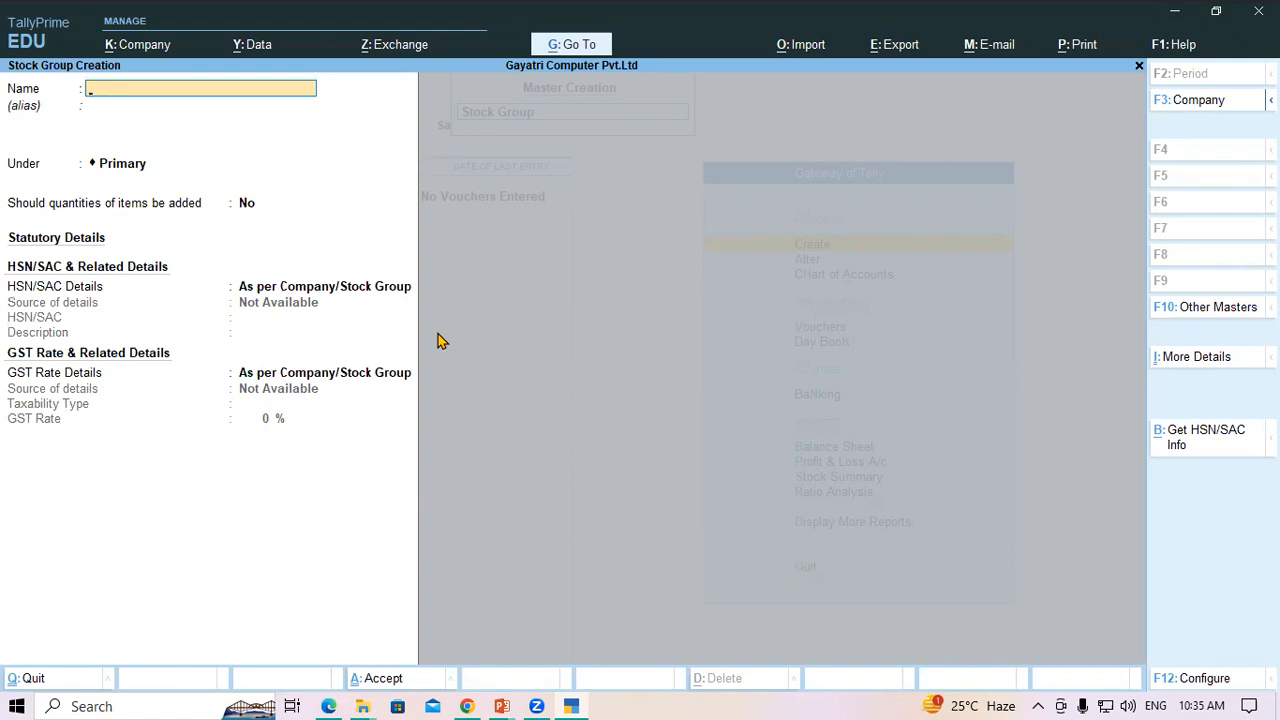
Switch to the lesson PDF in Edge and copy the stock group name Earphone from the Sony MDR-XB450 row
key(alt)
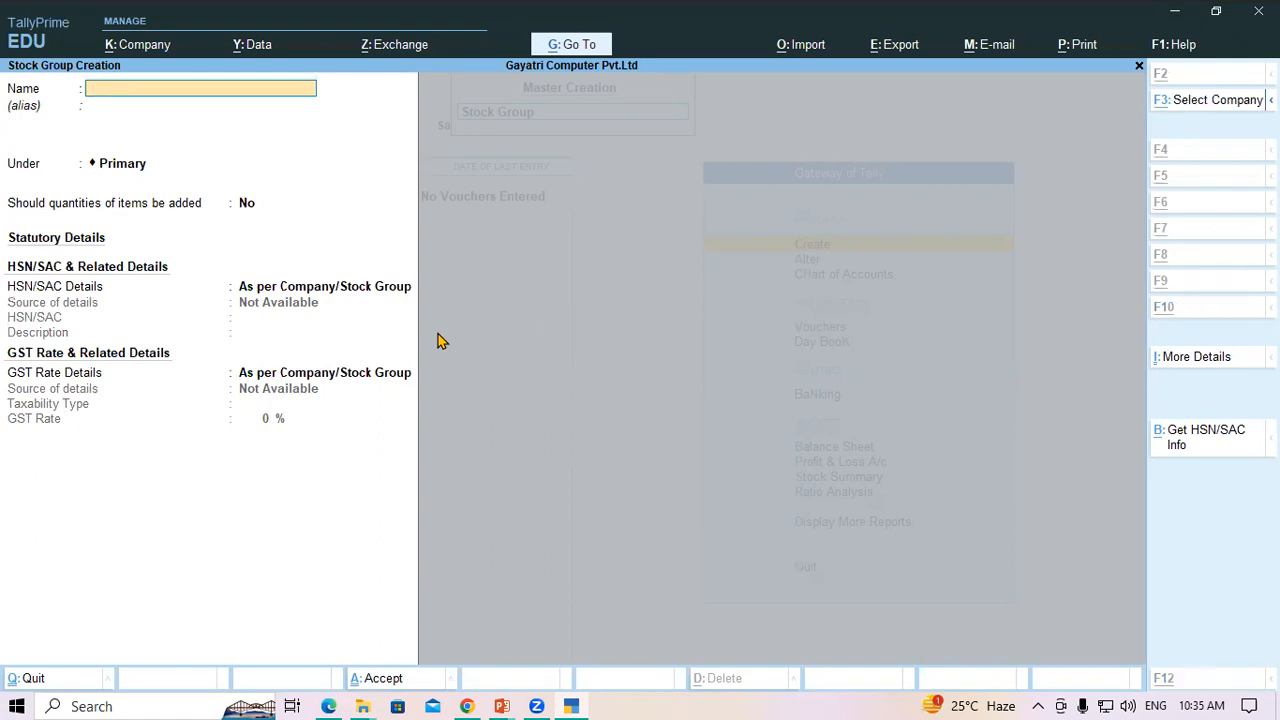
key(alt+Tab)
drag(328, 409, 332, 412)
click(334, 414)
drag(328, 457, 405, 472)
click(383, 483)
drag(330, 511, 412, 515)
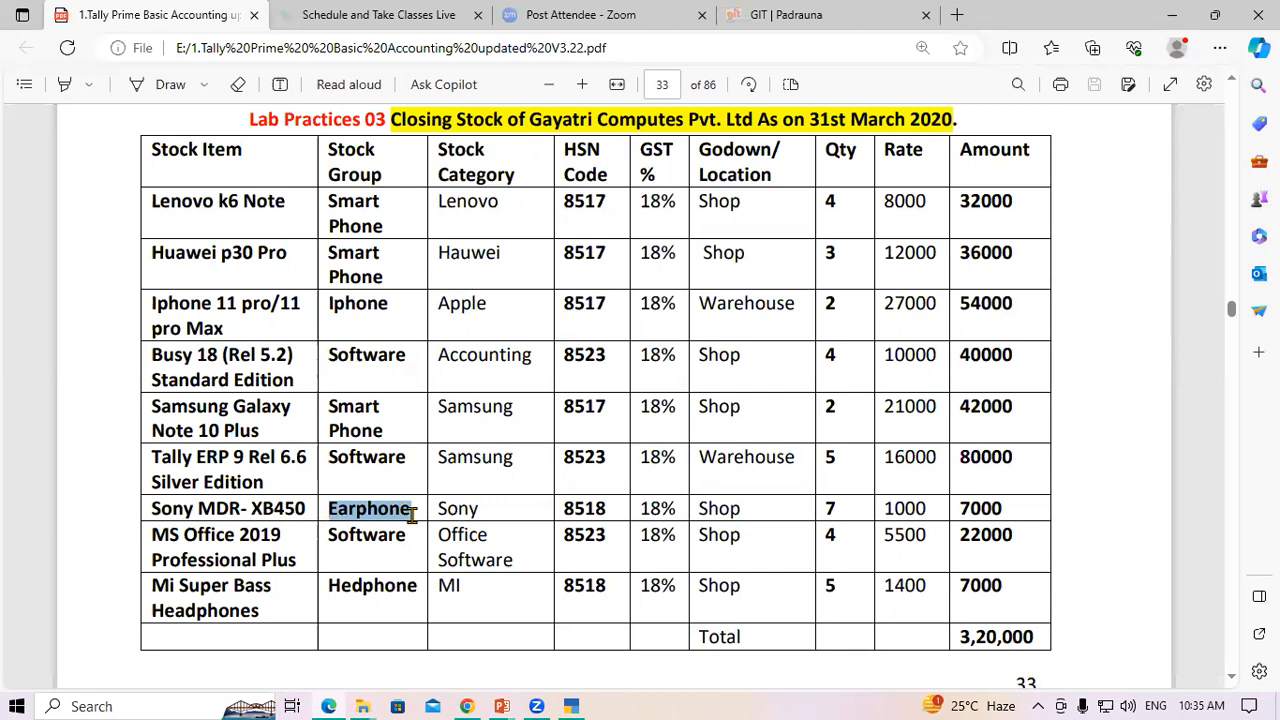
key(ctrl+c)
Return to TallyPrime and name the new stock group Earphone, under Primary, with adding of item quantities at No
key(alt+Tab)
key(ctrl+v)
key(Return)
key(Return)
key(Return)
key(Return)
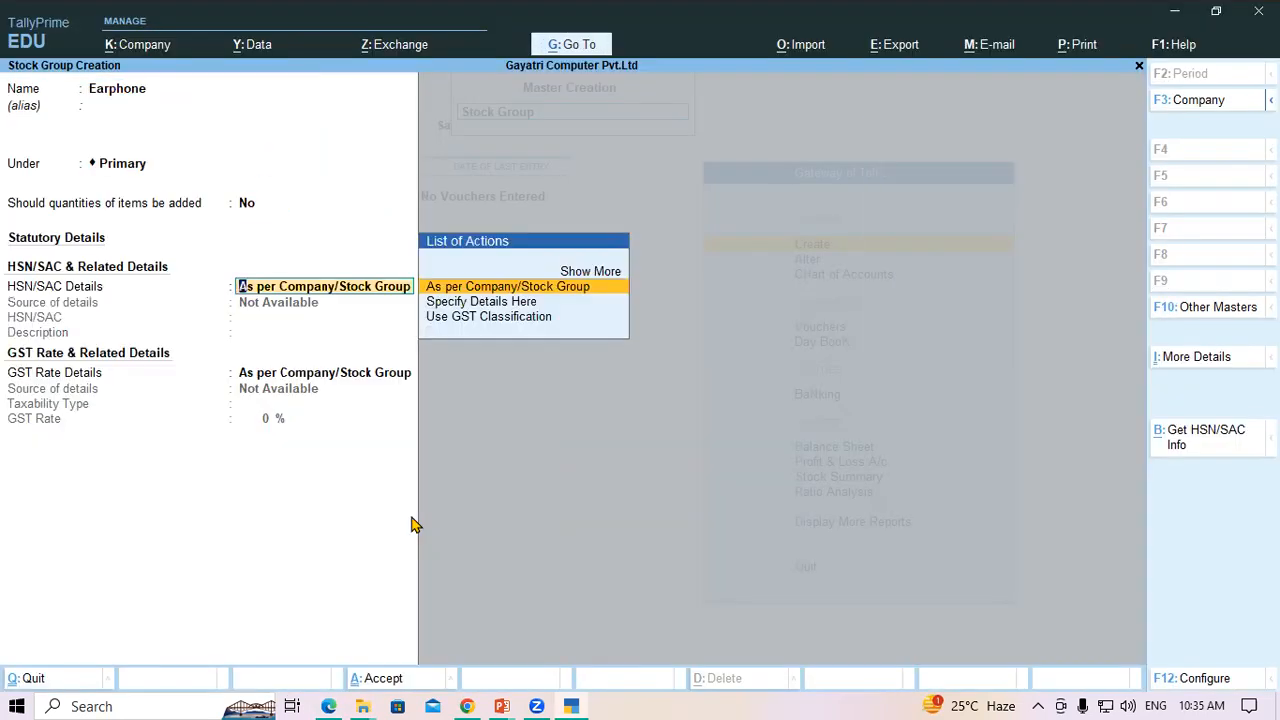
Set the Earphone group's HSN/SAC details to Specify Details Here, with code 8518 and description Earphone
key(Down)
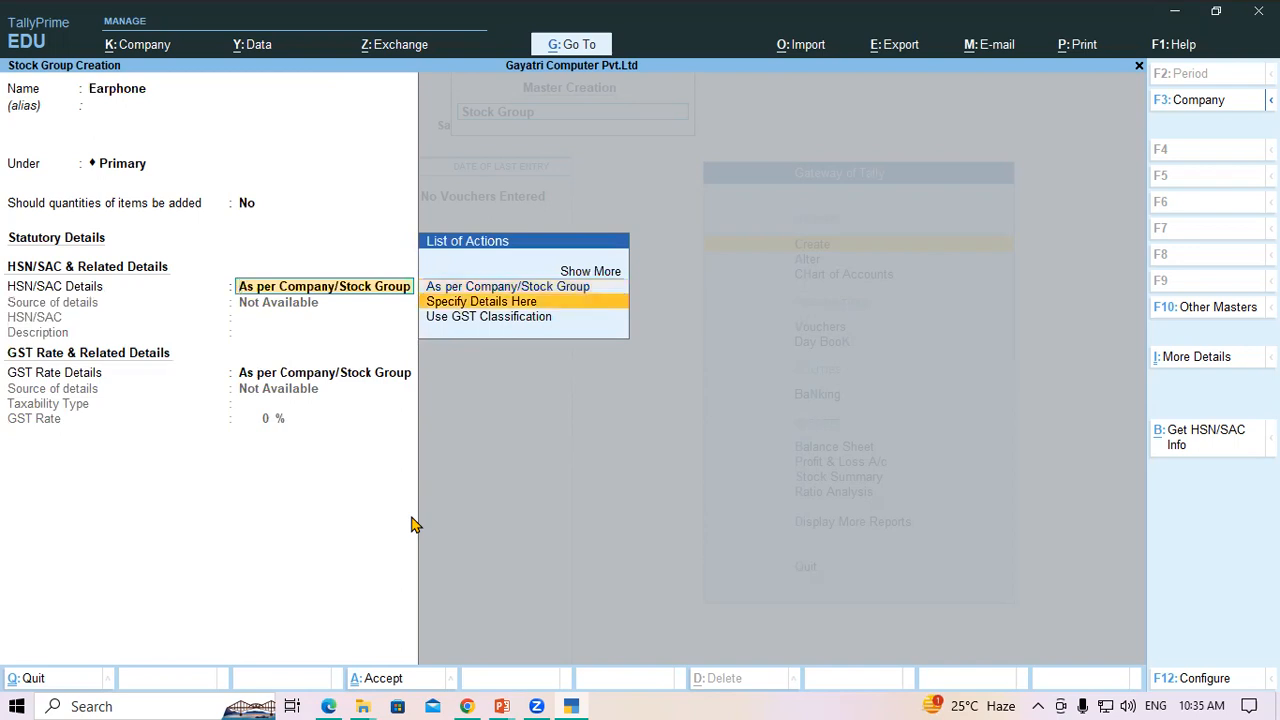
key(Return)
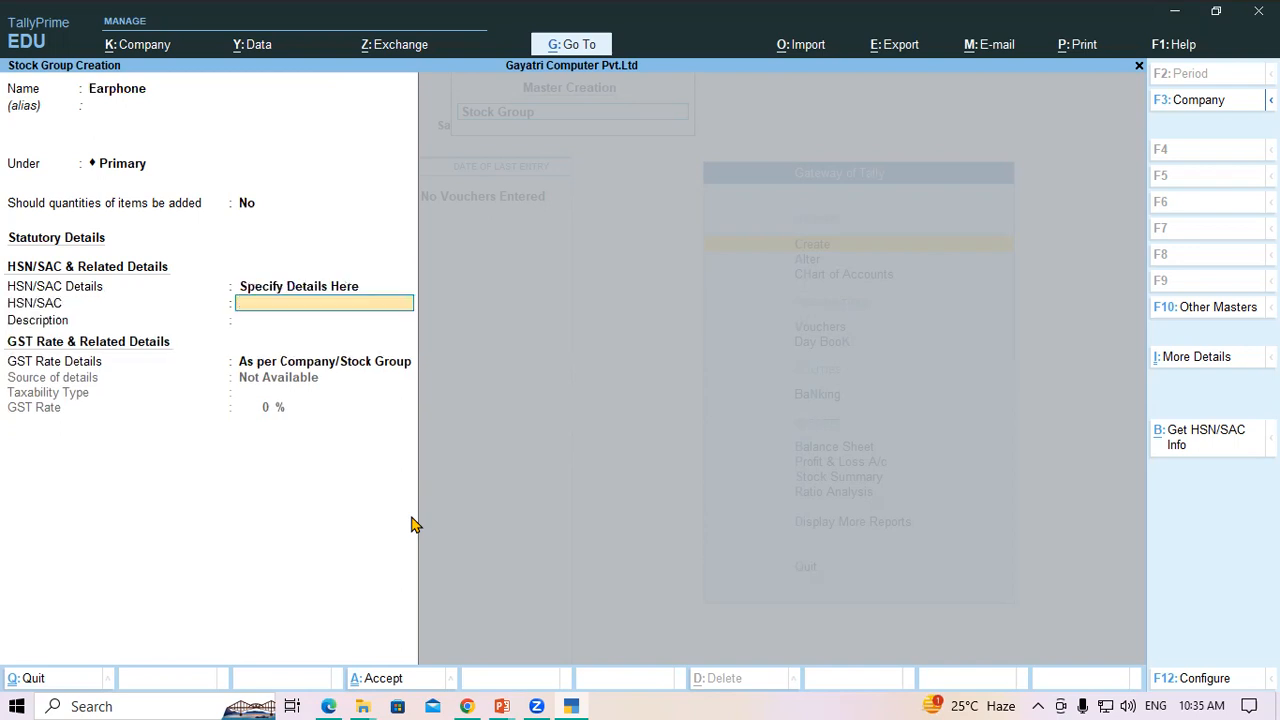
text(8518)
key(Return)
key(ctrl)
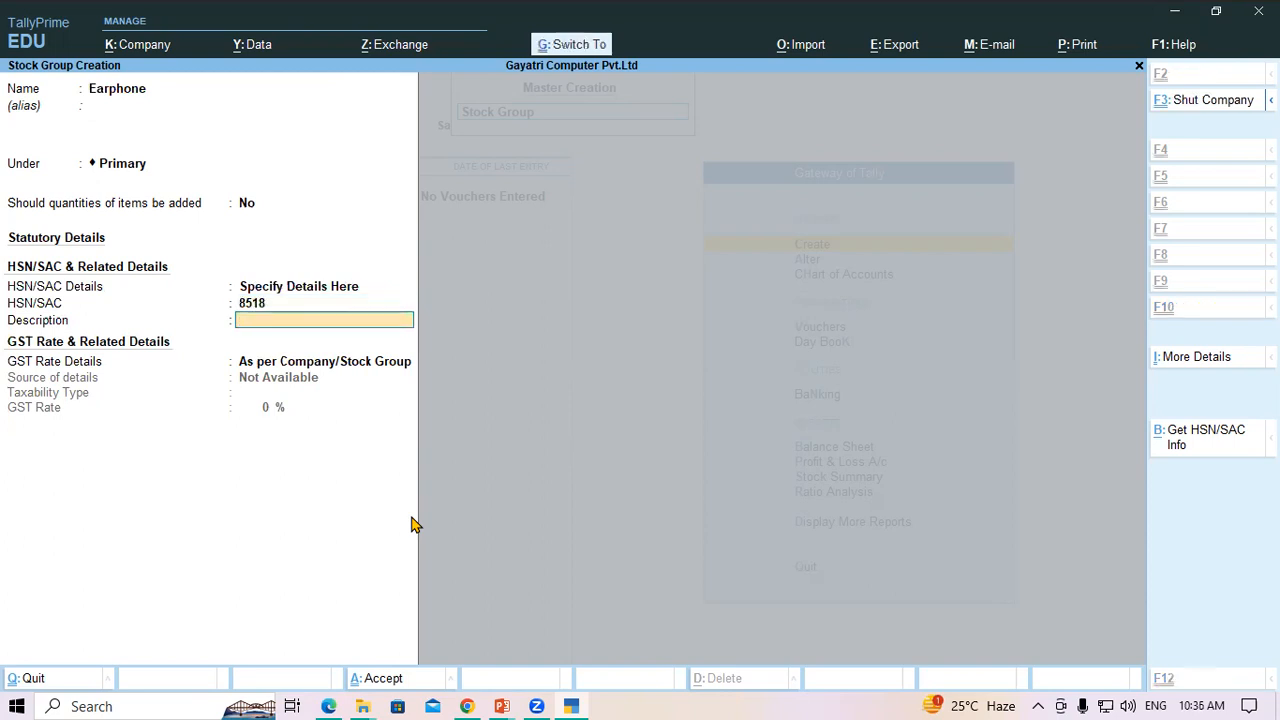
key(ctrl+v)
key(Return)
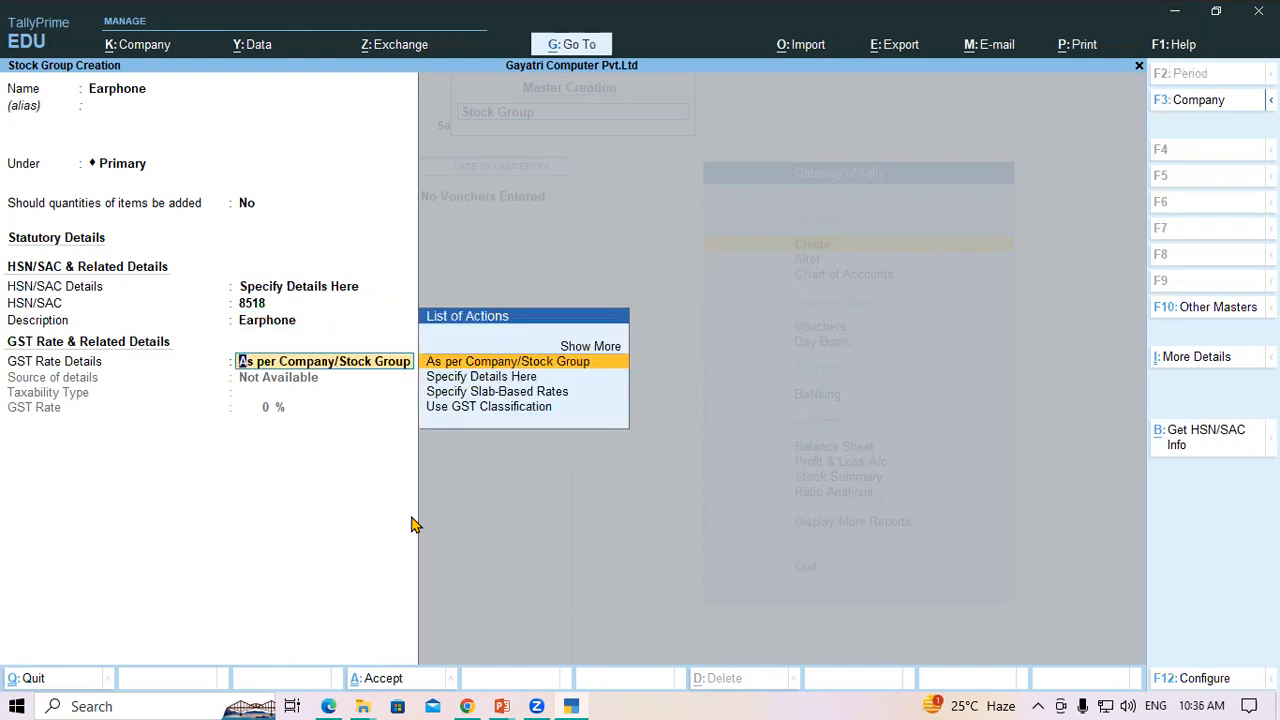
Specify the Earphone group's GST rate details here as Taxable at 18% and save the stock group
key(Down)
key(Return)
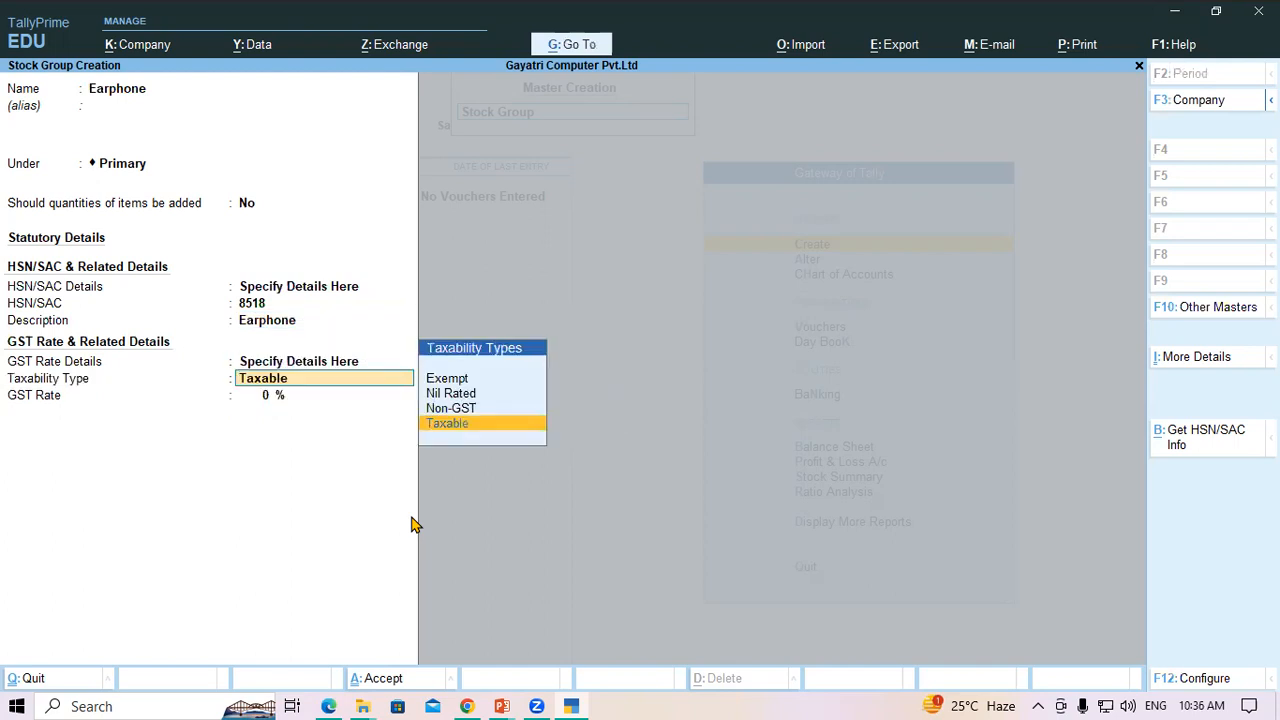
key(Return)
text(18)
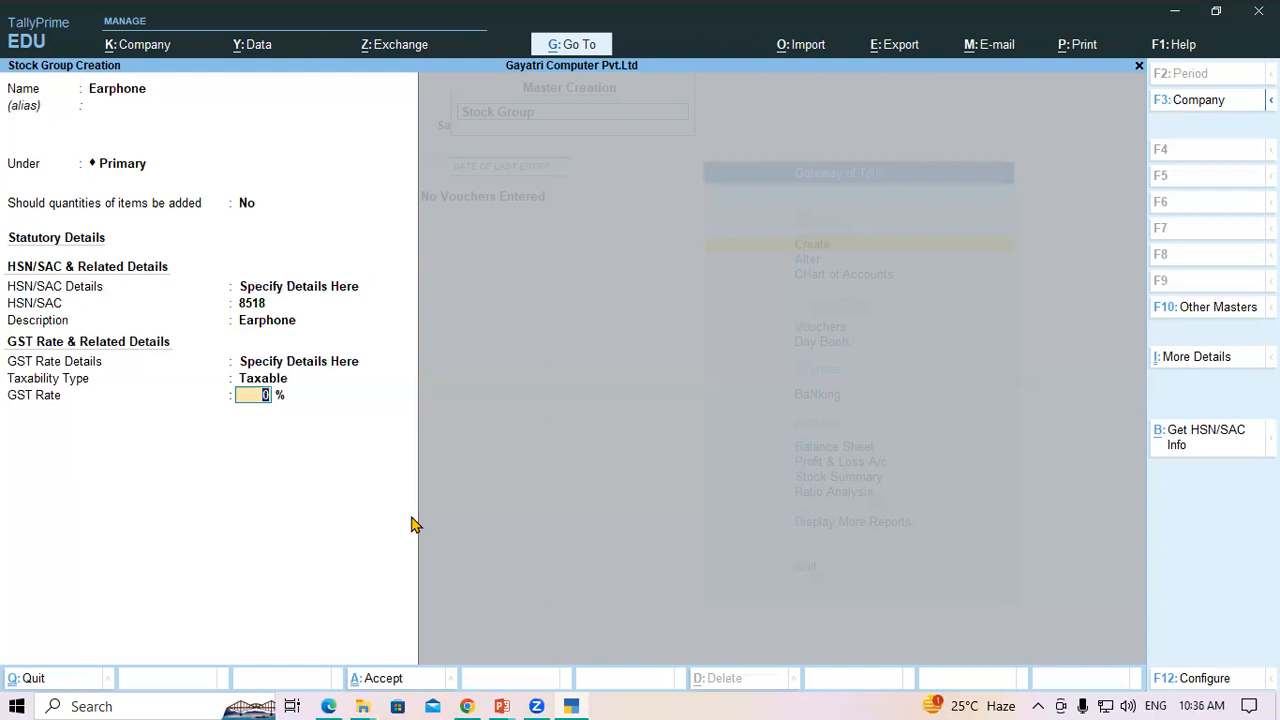
key(Return)
key(y)
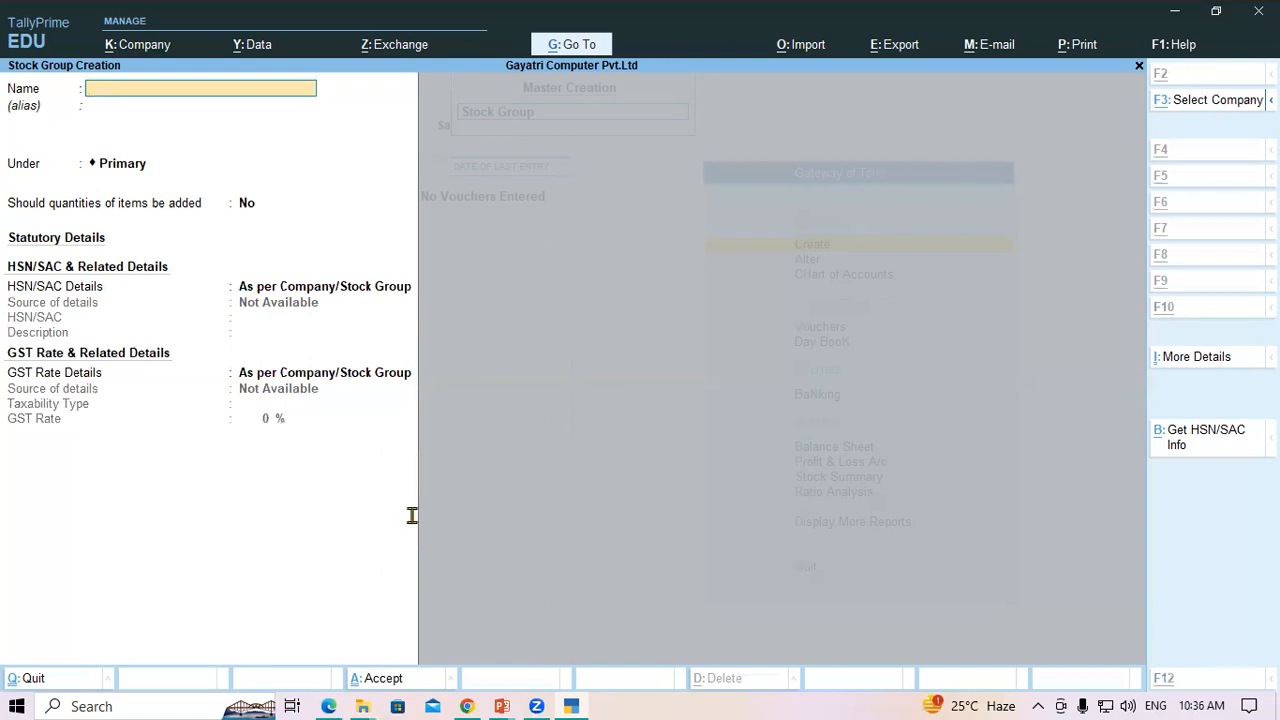
Copy the group name Hedphone from the lesson PDF in Edge and name a new TallyPrime stock group with it, under Primary, quantities not added
key(alt+Tab)
drag(331, 585, 414, 590)
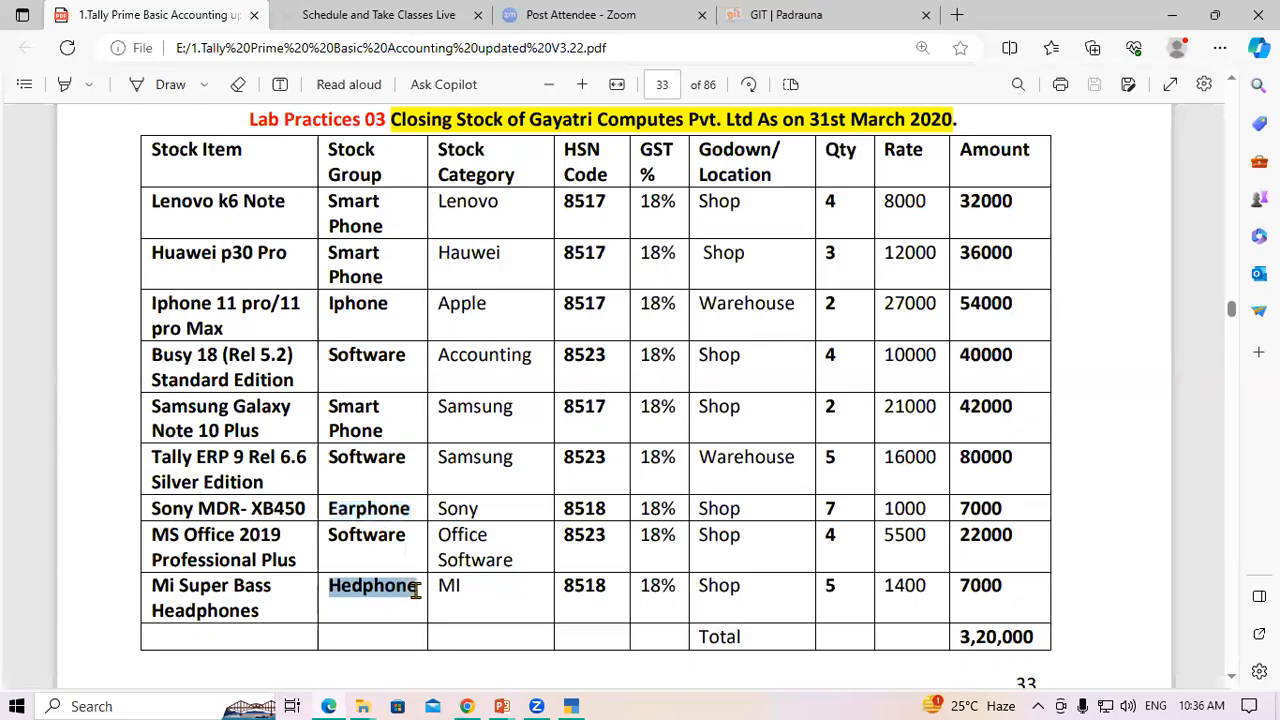
key(alt+Tab)
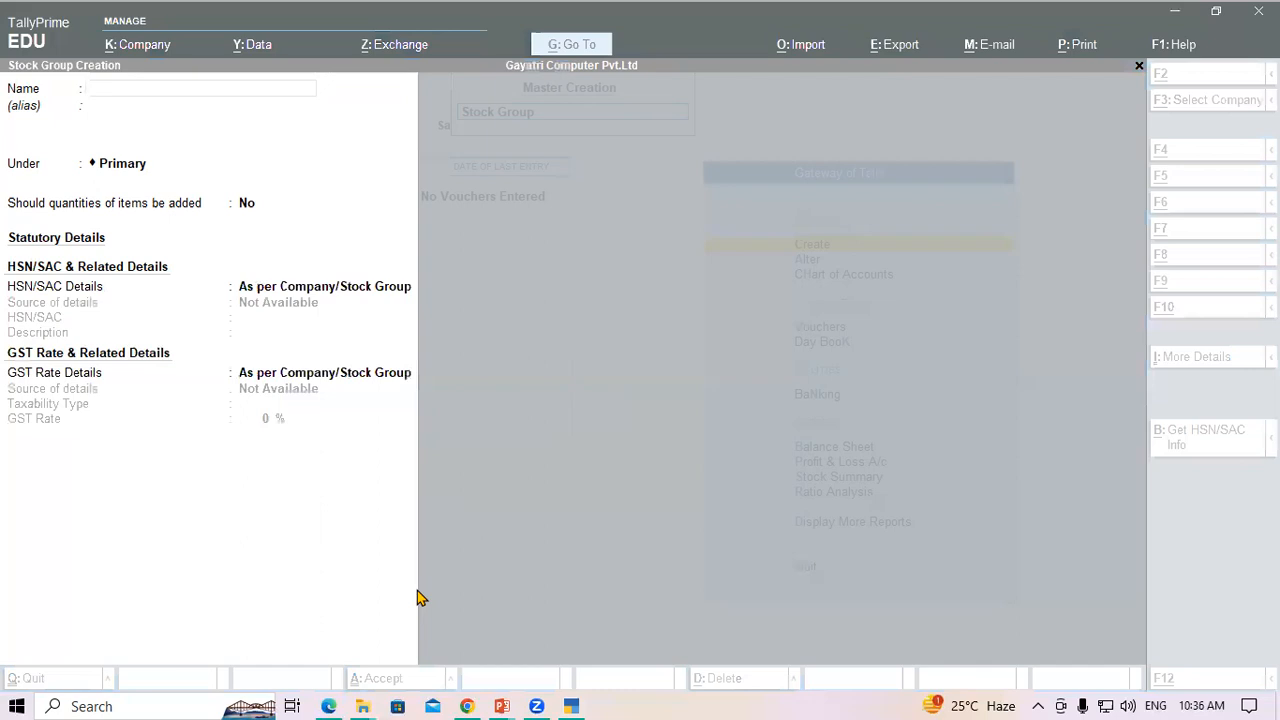
key(ctrl+v)
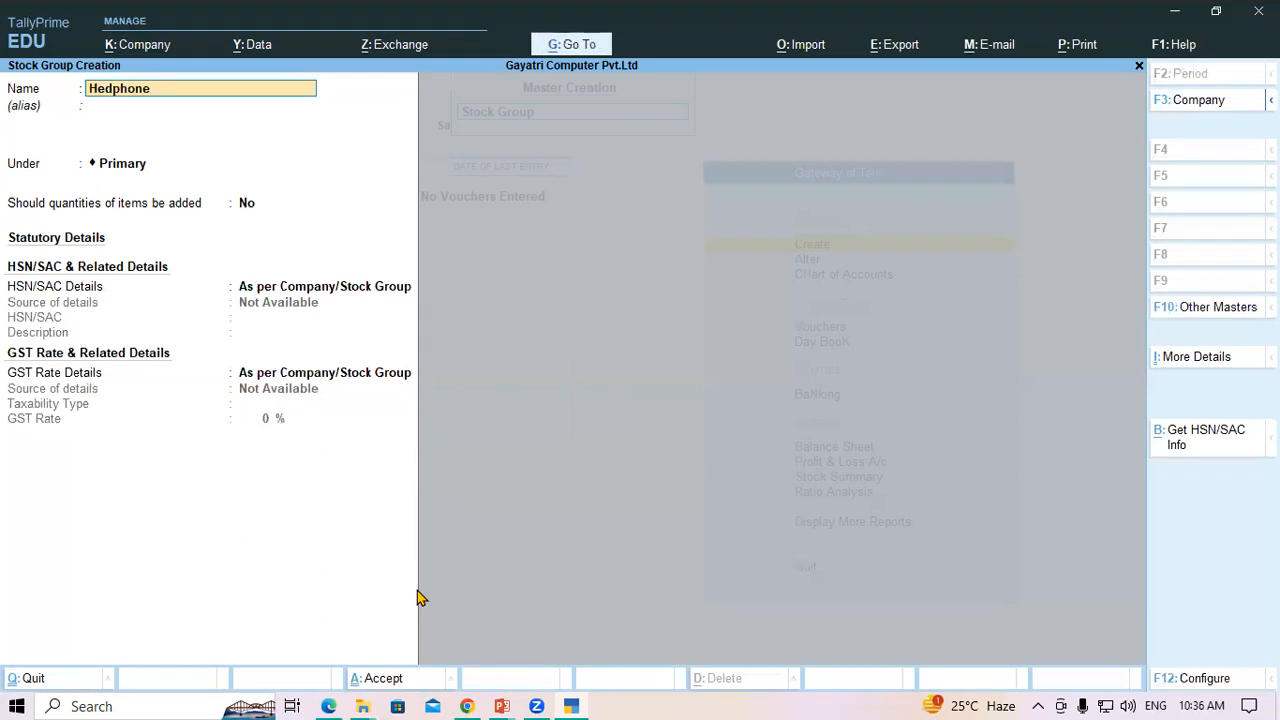
key(Return)
key(Return)
key(Return)
key(Return)
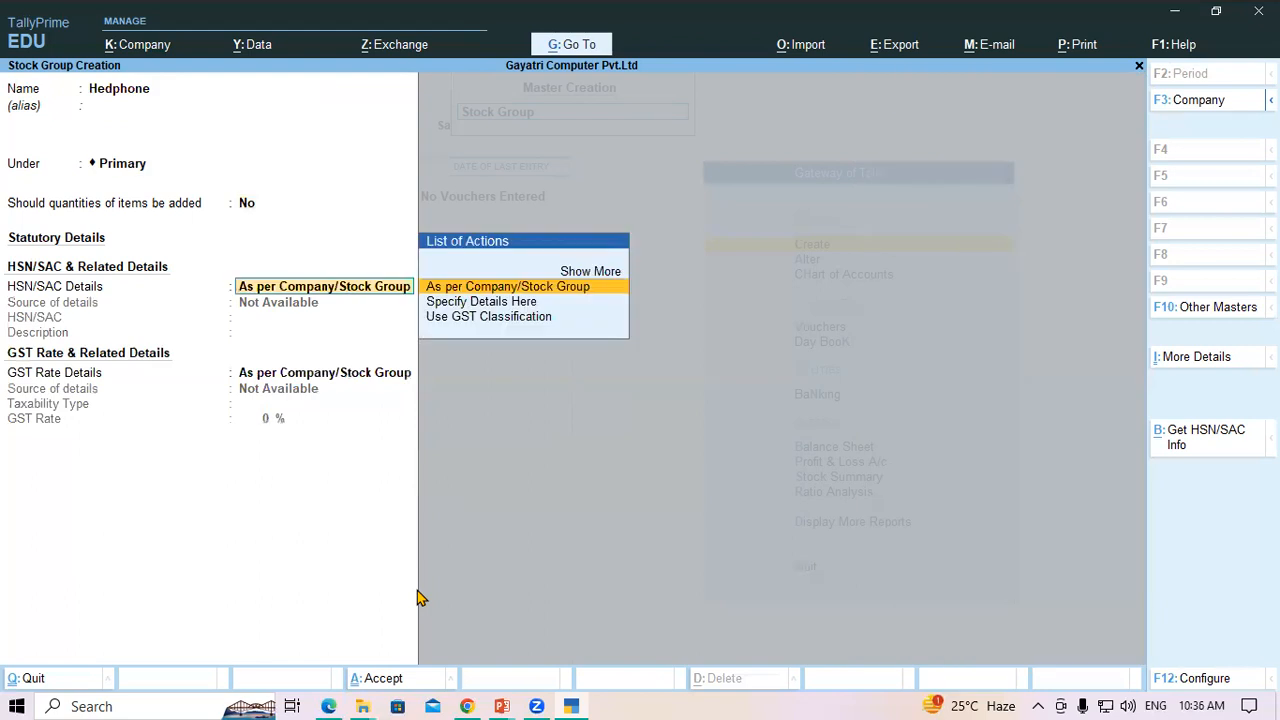
Set the Hedphone group's HSN/SAC details to Specify Details Here, with code 8518 and description Hedphone
key(Down)
key(Return)
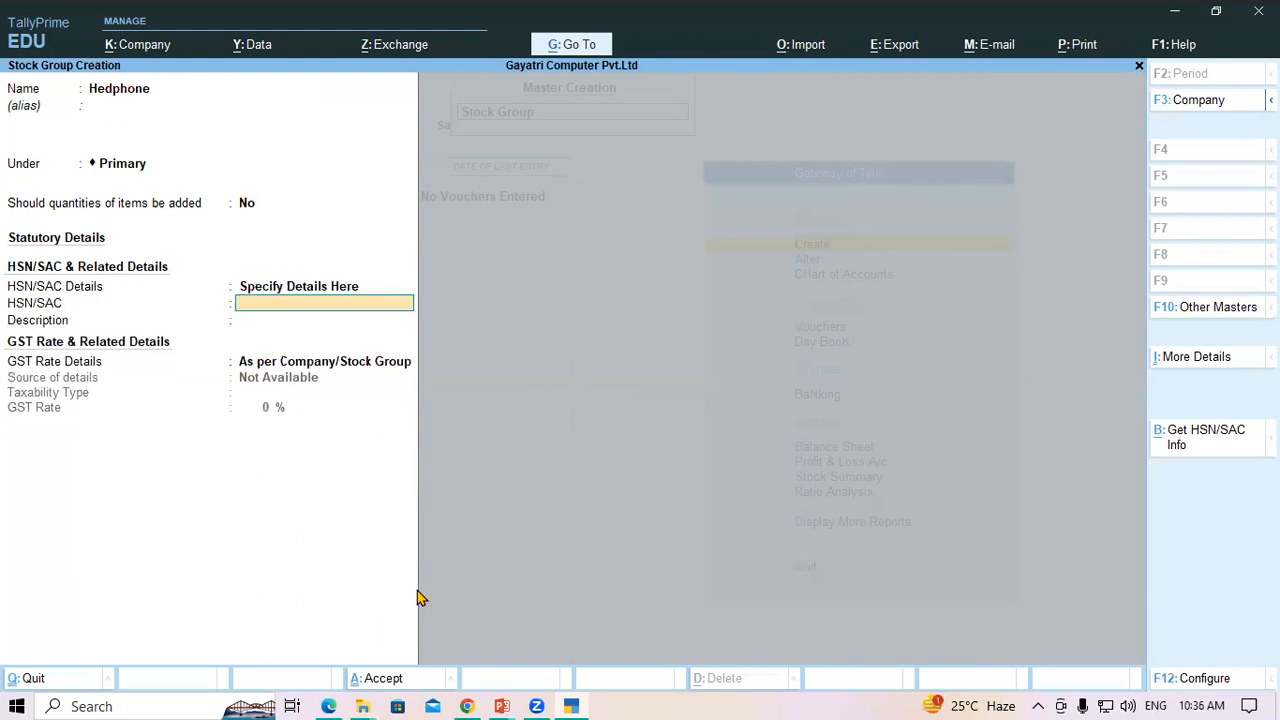
key(Return)
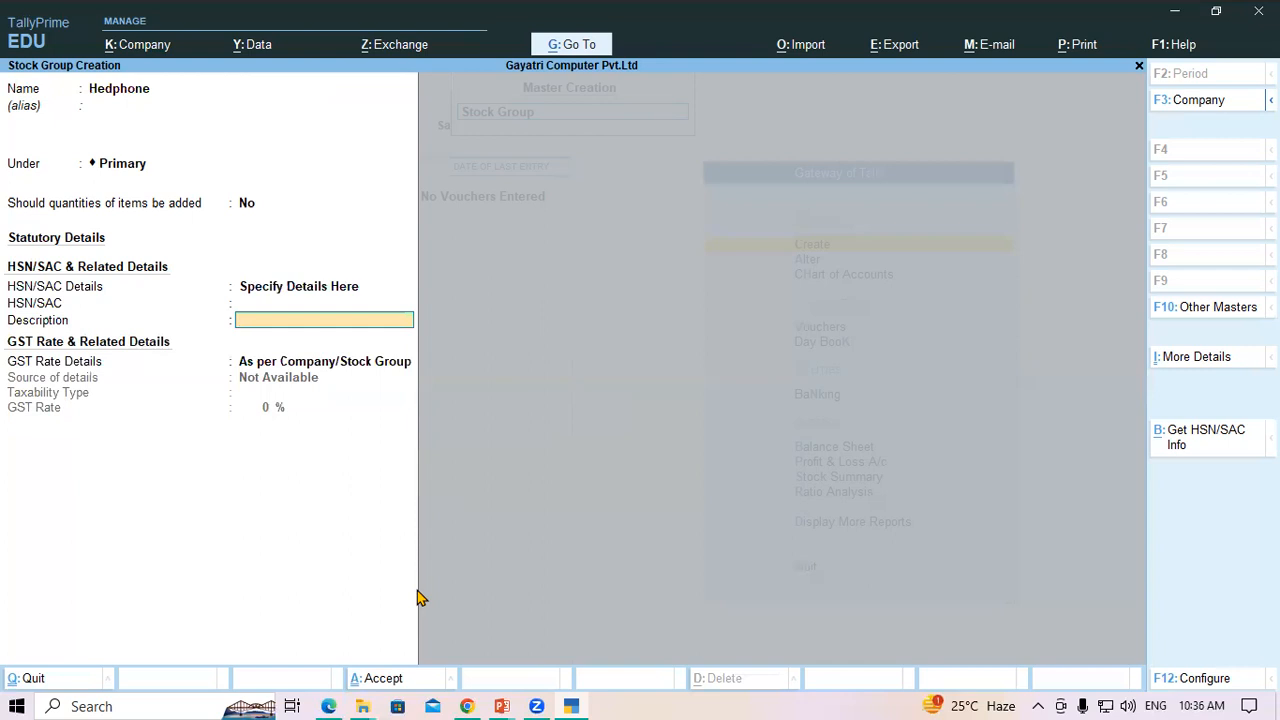
key(BackSpace)
text(8518)
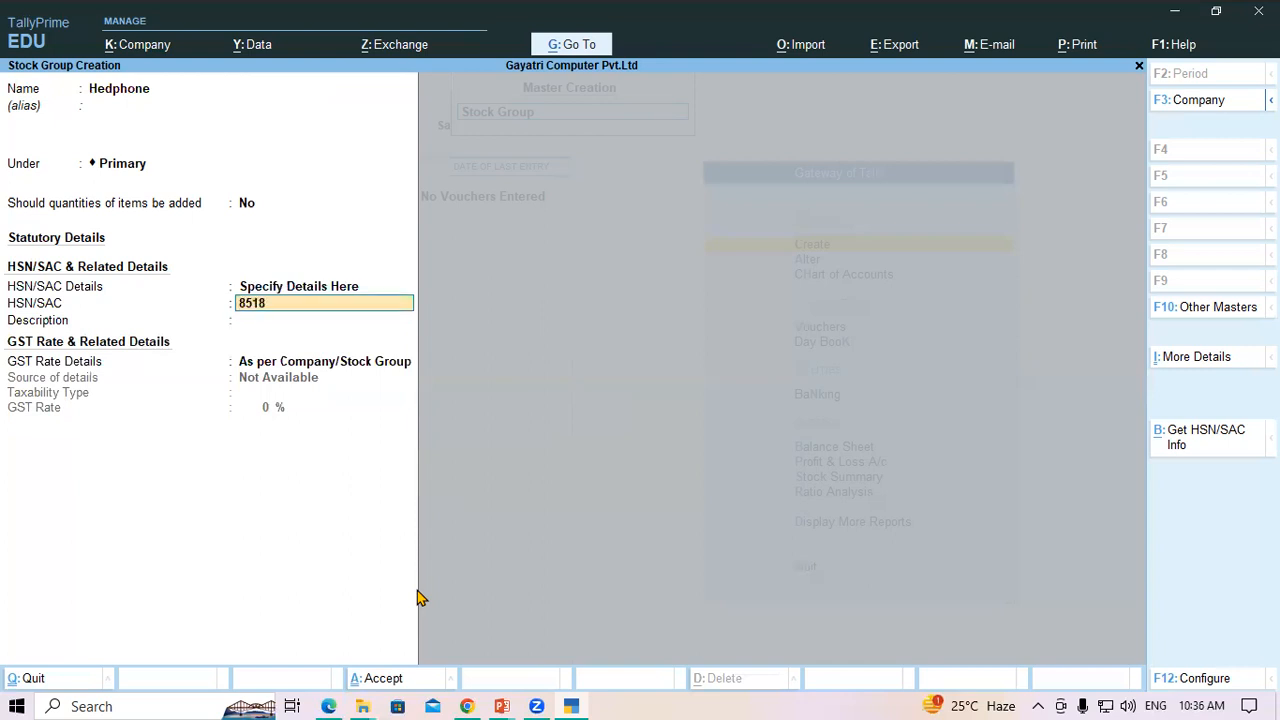
key(Return)
key(ctrl+alt+v)
key(Return)
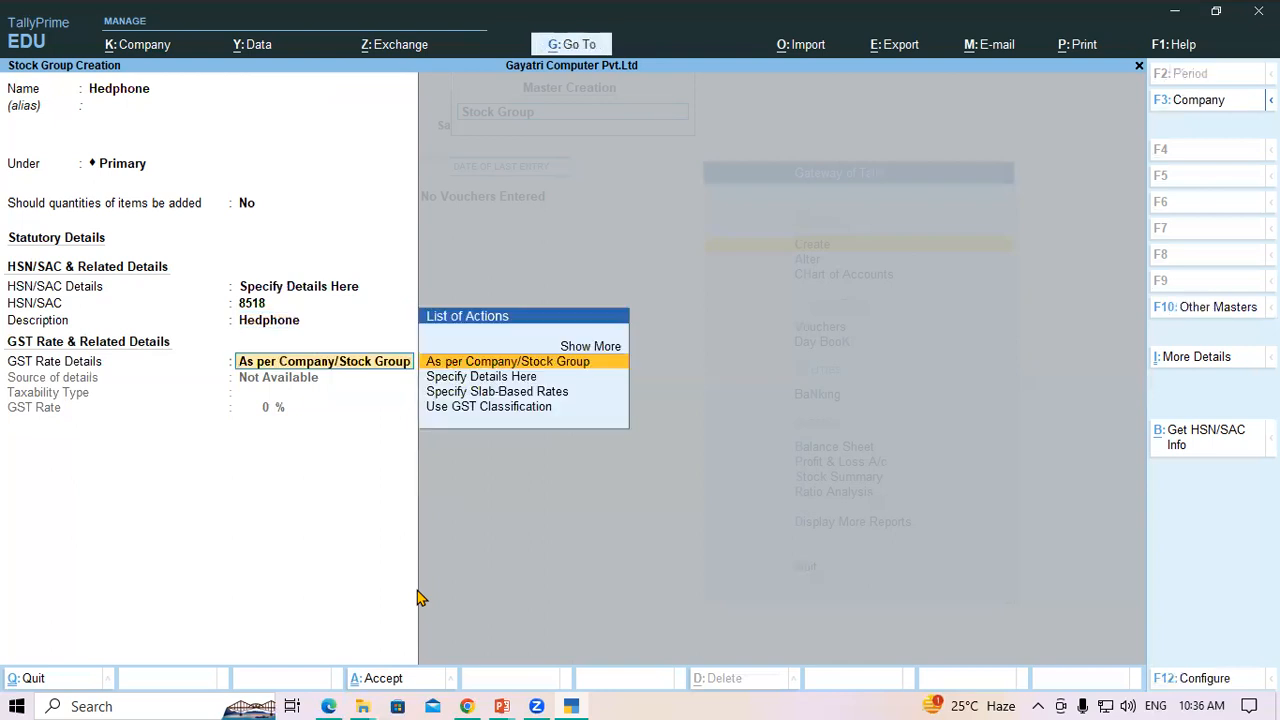
Specify the Hedphone group's GST rate as Taxable at 18%, save it, and leave stock group creation for the Gateway of Tally
key(Down)
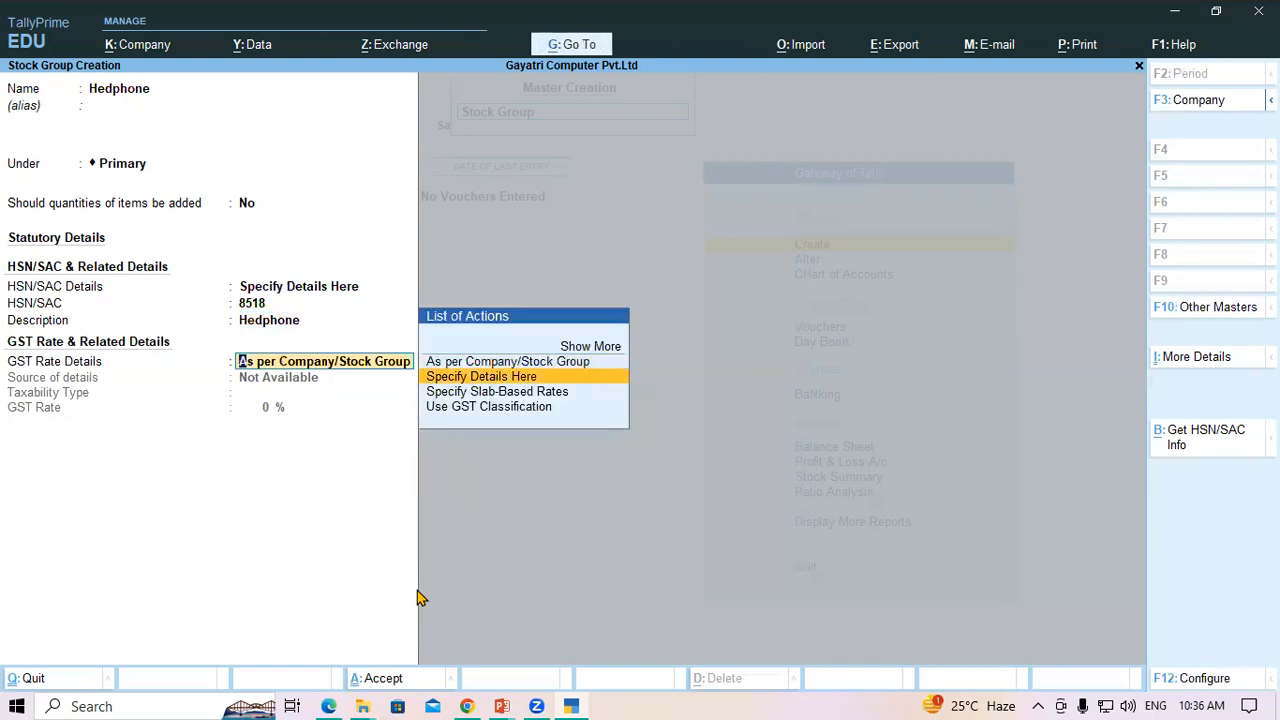
key(Return)
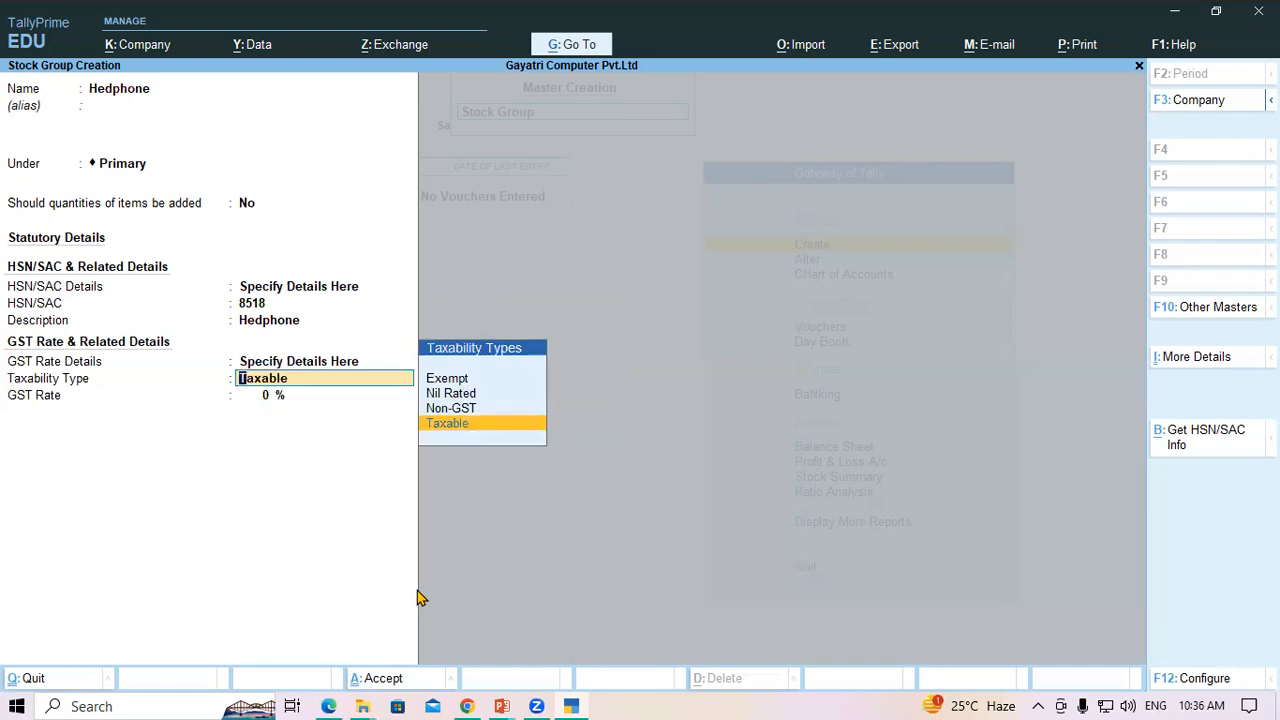
key(Return)
text(18)
key(Return)
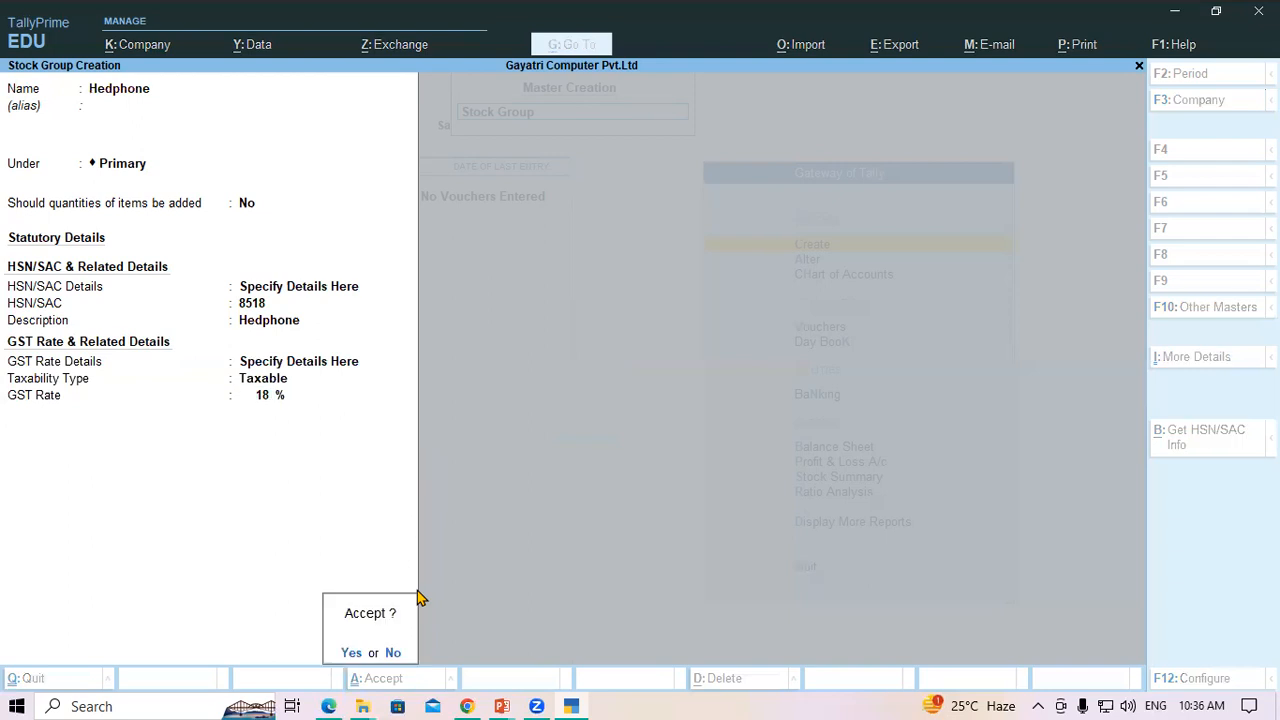
key(y)
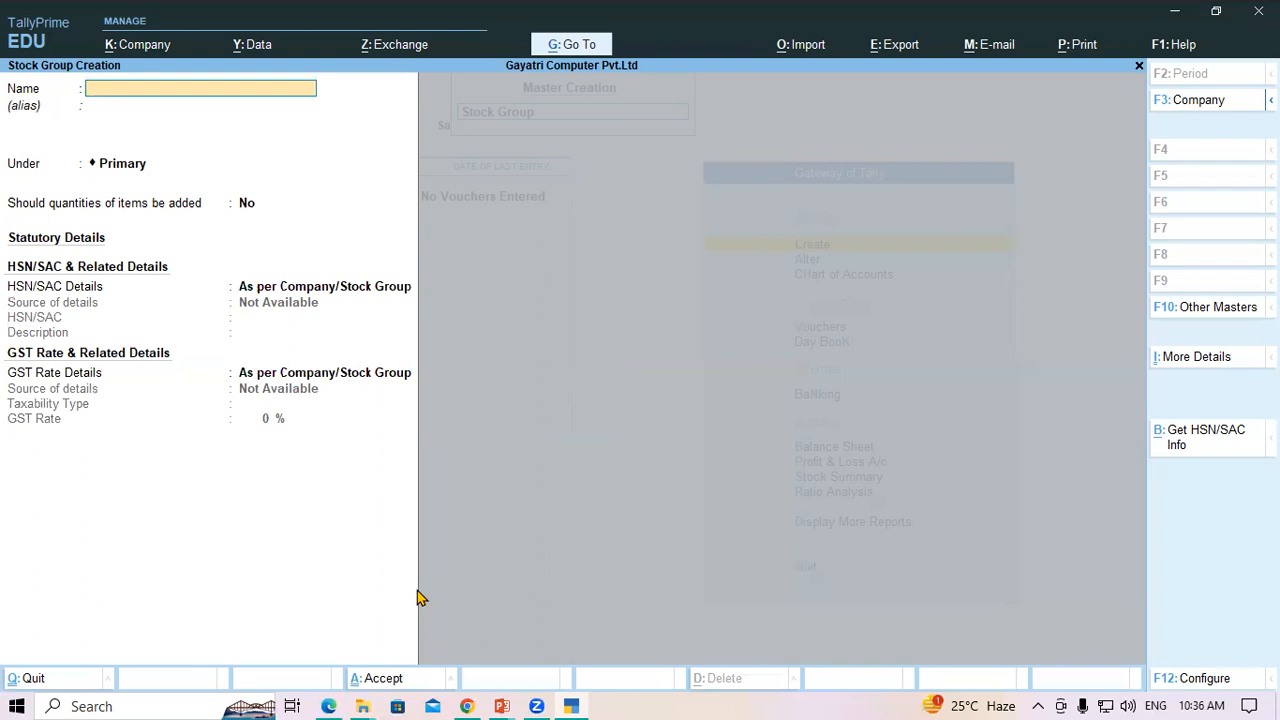
key(Escape)
key(Escape)
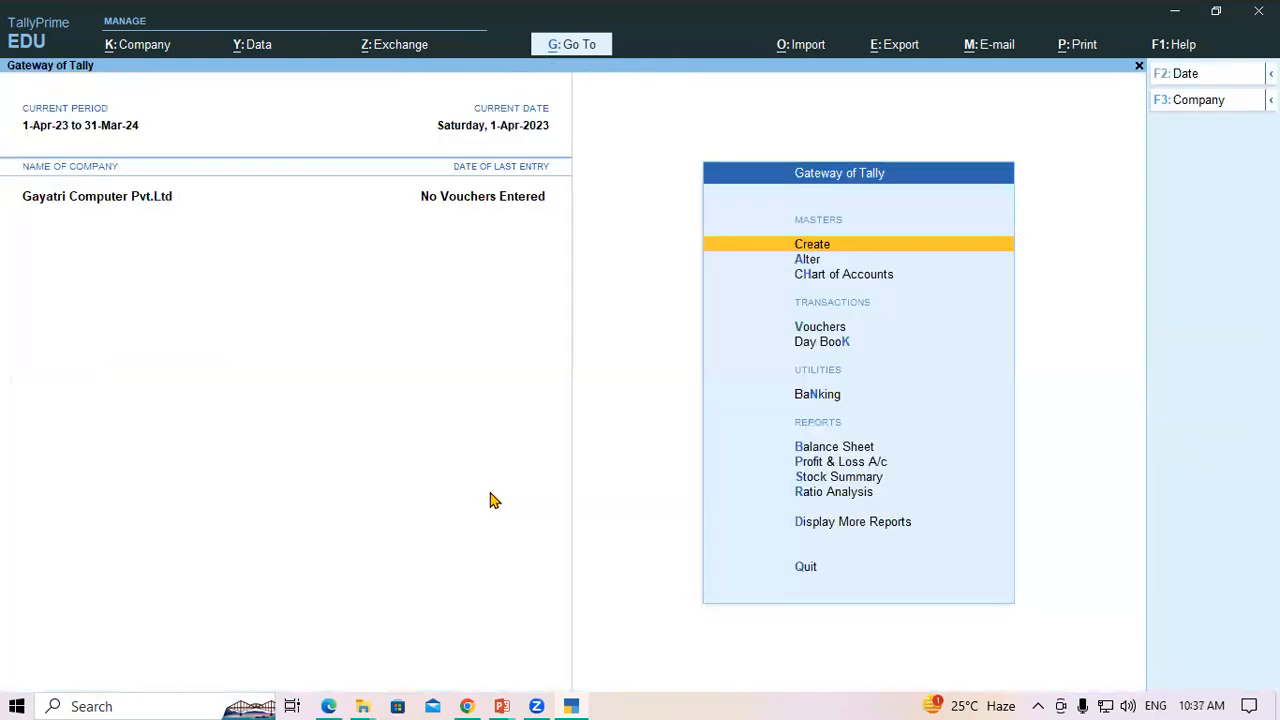
Start creating a Stock Category master from the inventory masters
key(Return)
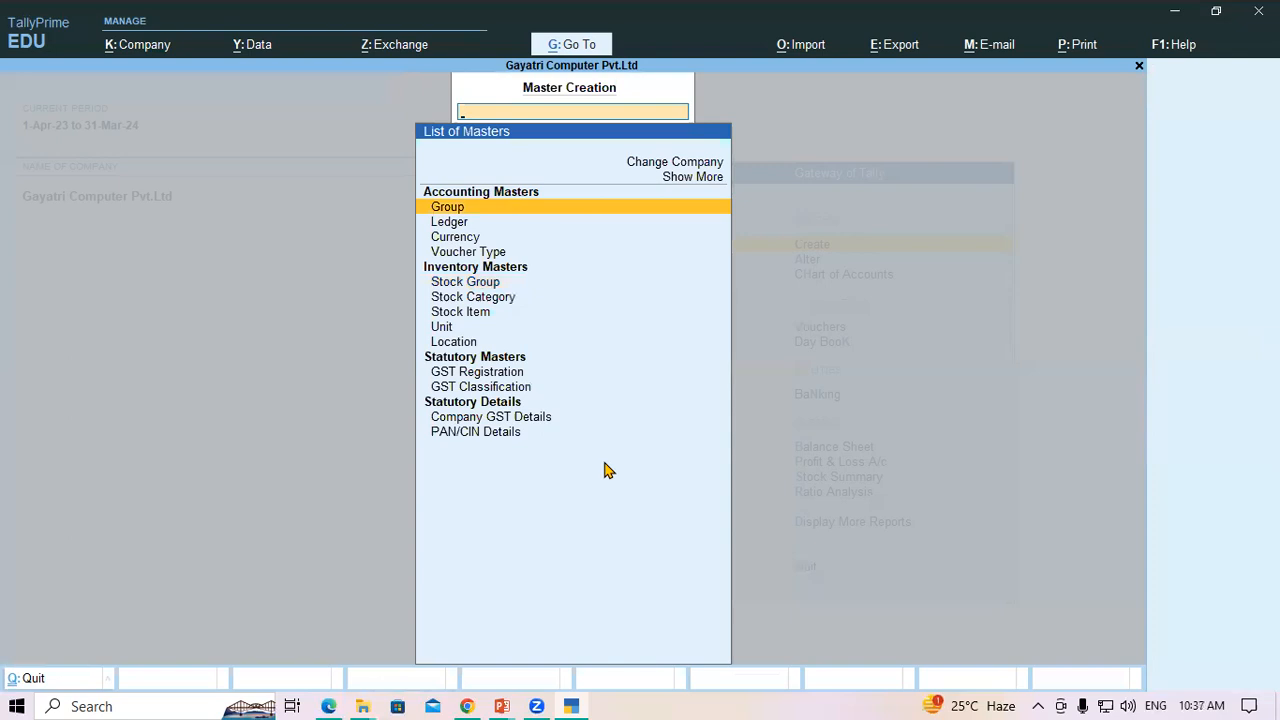
key(Down)
key(Down)
key(Down)
key(Down)
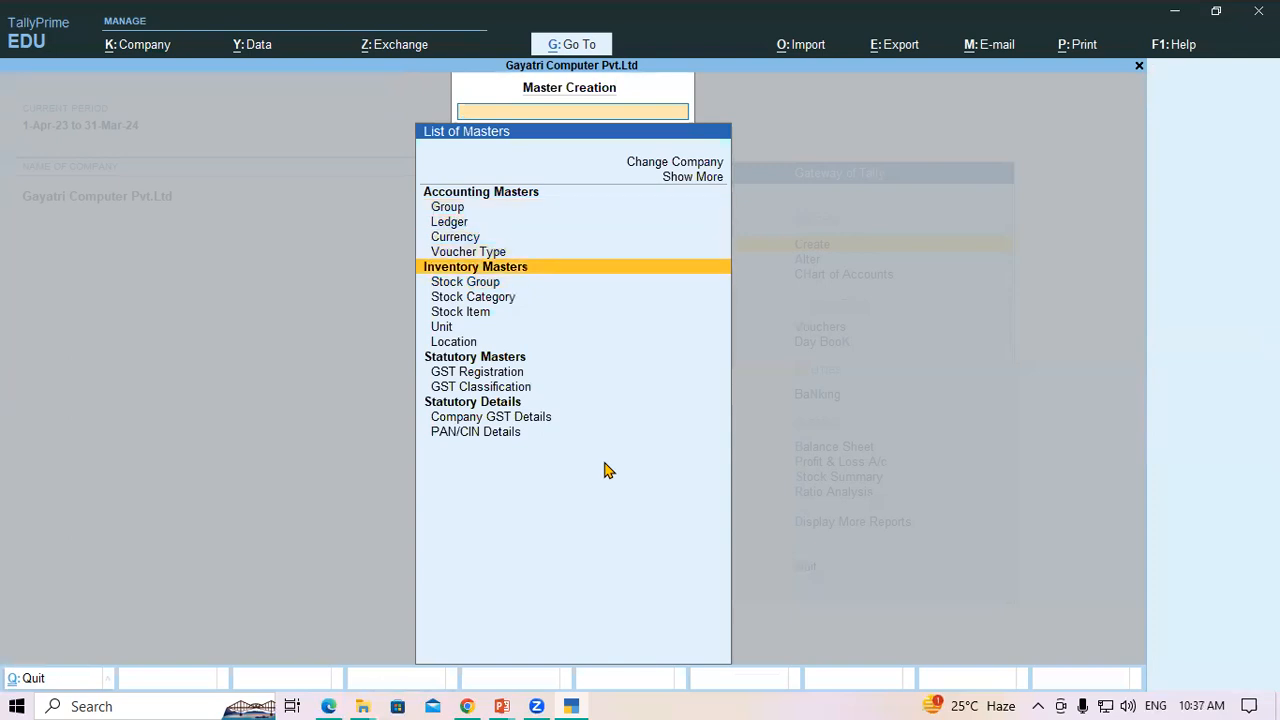
key(Down)
key(Return)
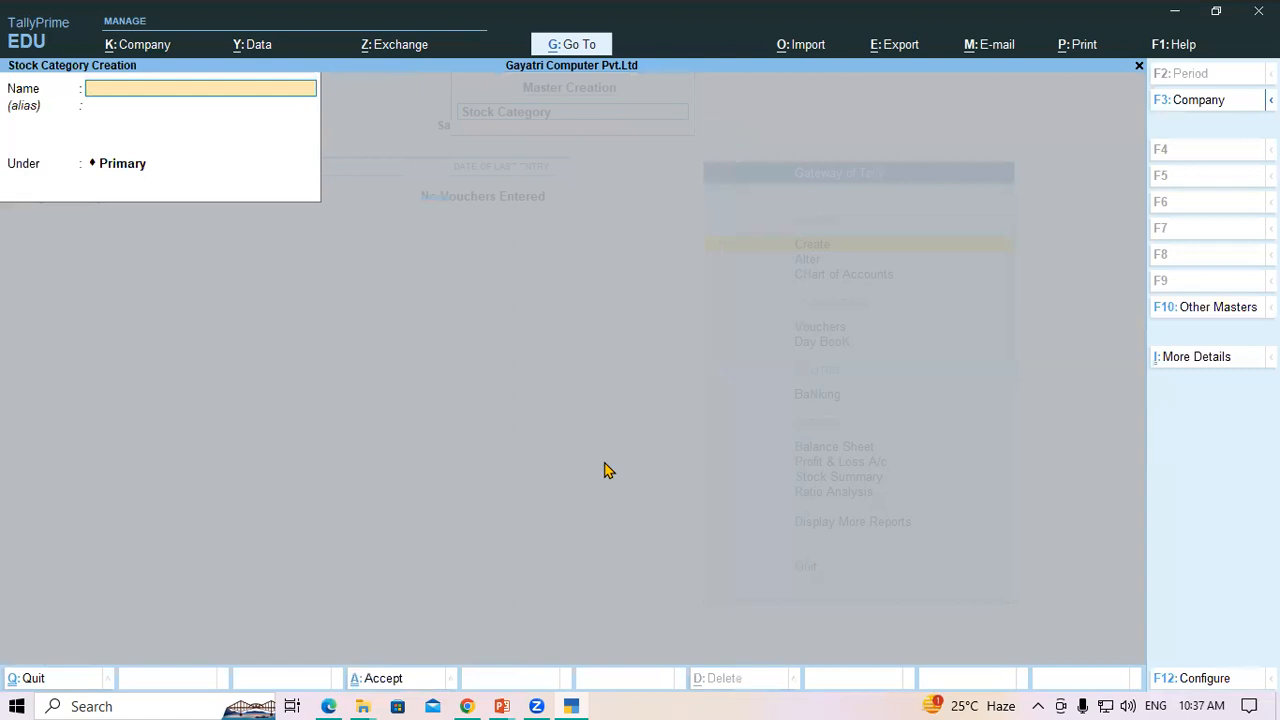
Copy the category name Lenovo from the lesson PDF in Edge and create the stock category Lenovo under Primary in TallyPrime
key(alt+Tab)
drag(443, 207, 506, 203)
key(ctrl+c)
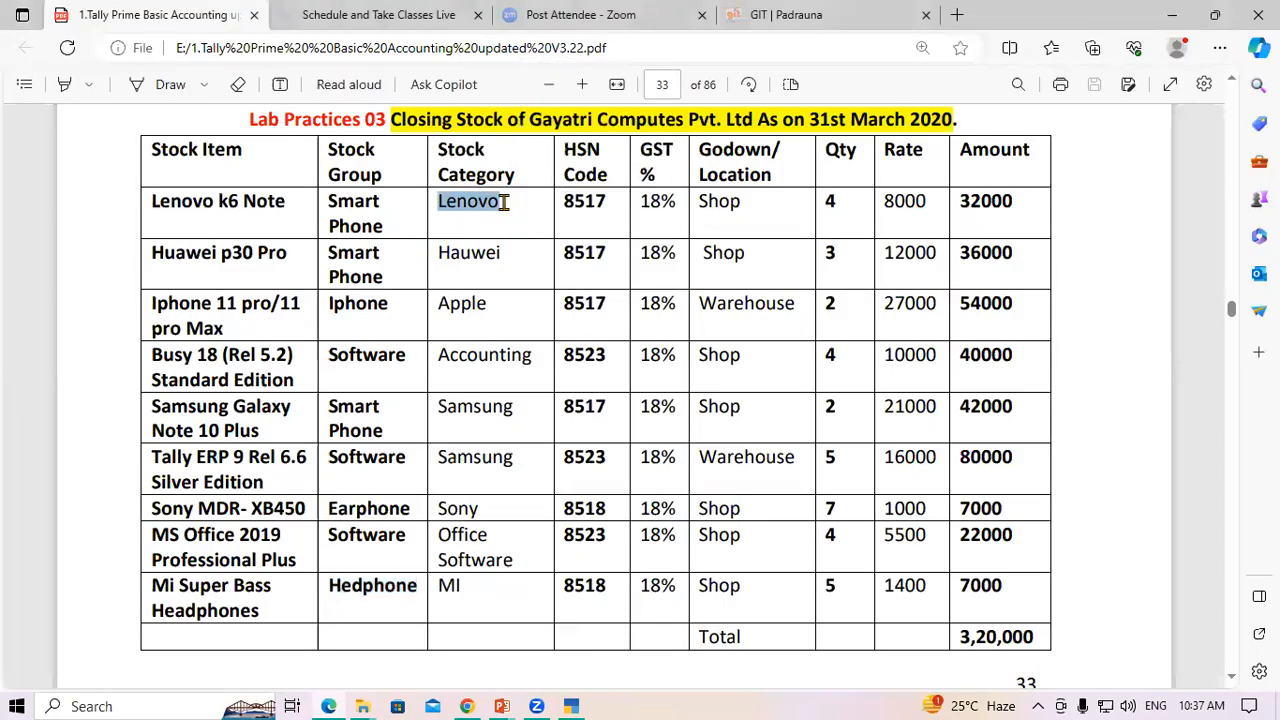
key(alt+Tab)
key(ctrl+v)
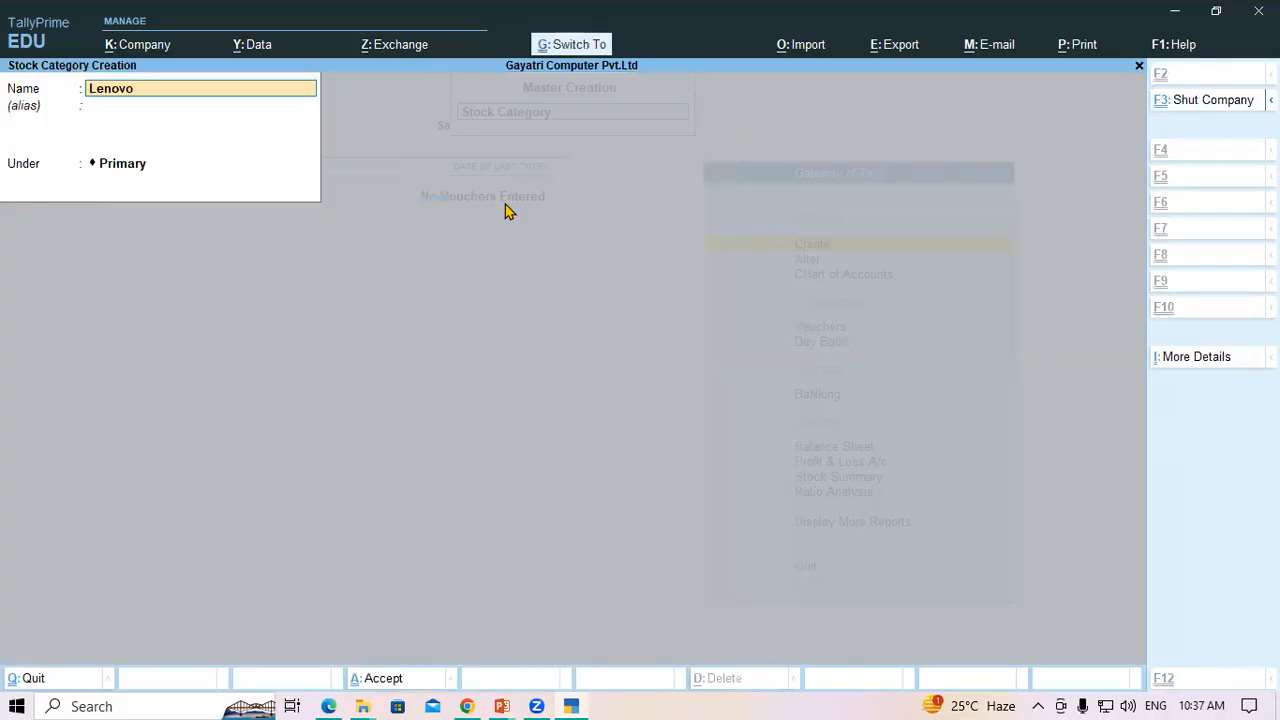
key(Return)
key(Return)
key(Return)
key(Return)
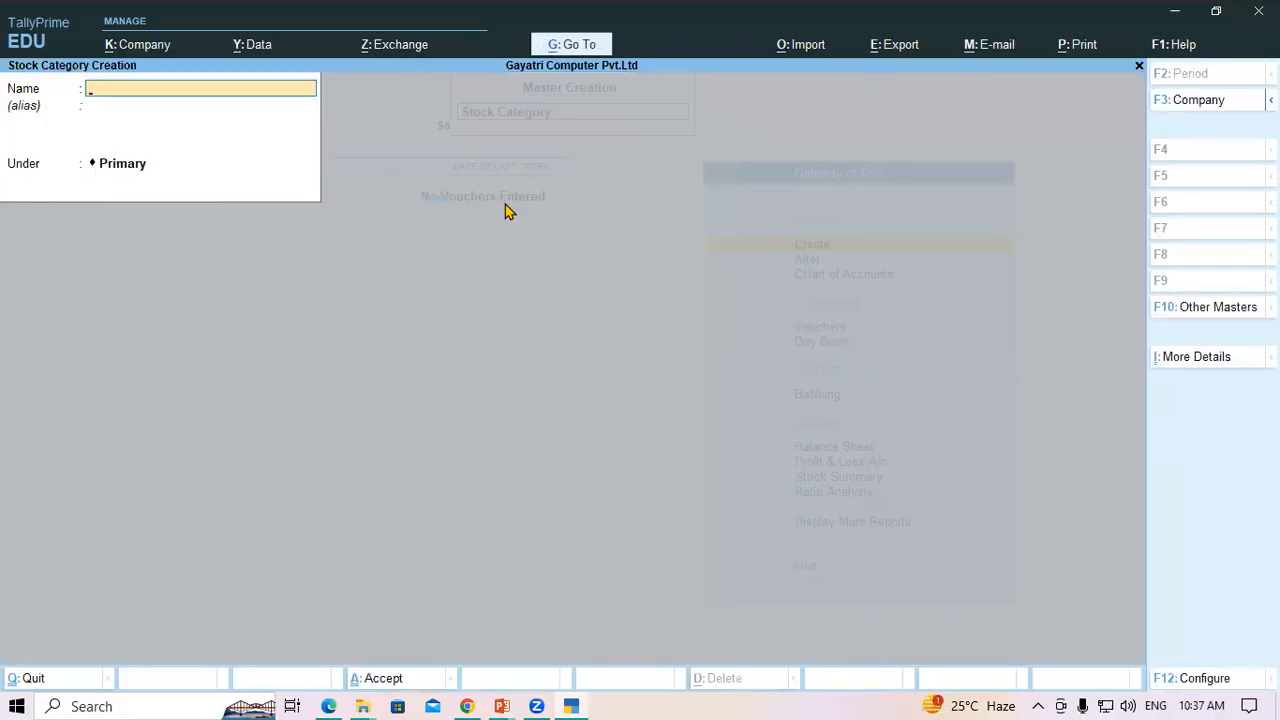
Copy the category name Hauwei from the lesson PDF in Edge and create the stock category Hauwei under Primary in TallyPrime
key(alt+Tab)
drag(437, 252, 509, 249)
key(ctrl+c)
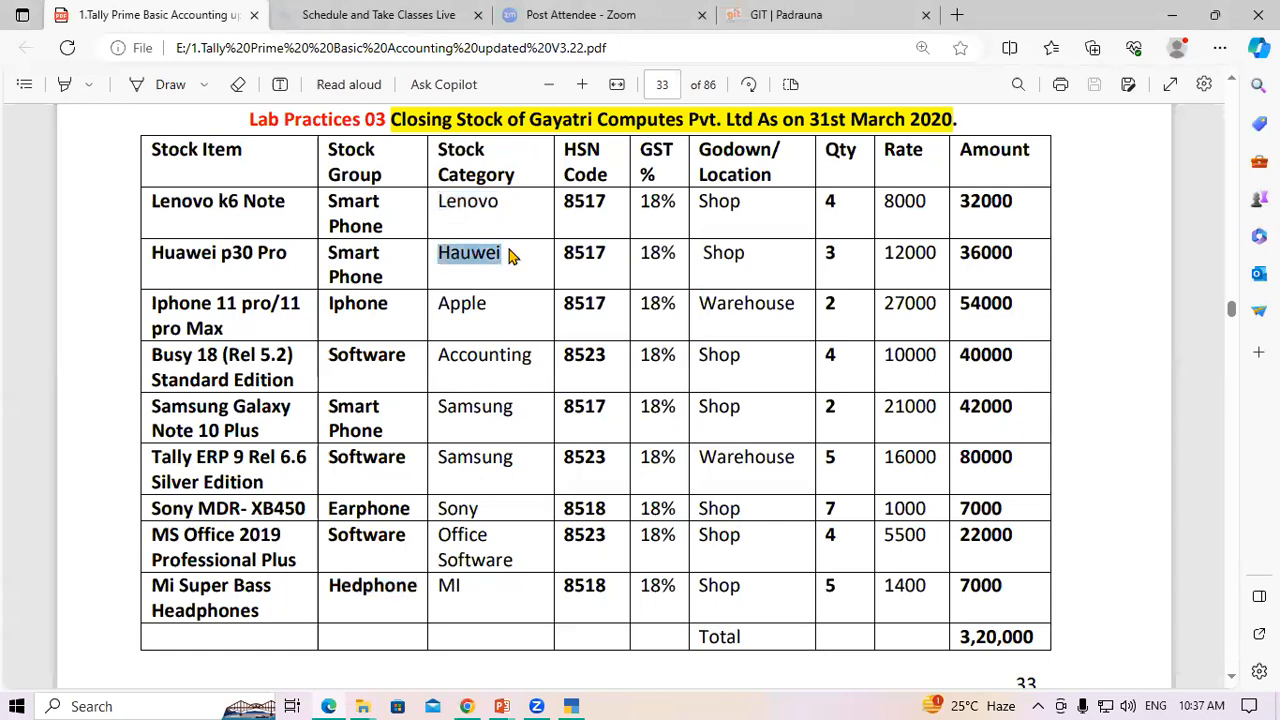
key(alt+Tab)
key(ctrl+v)
key(ctrl+v)
key(Return)
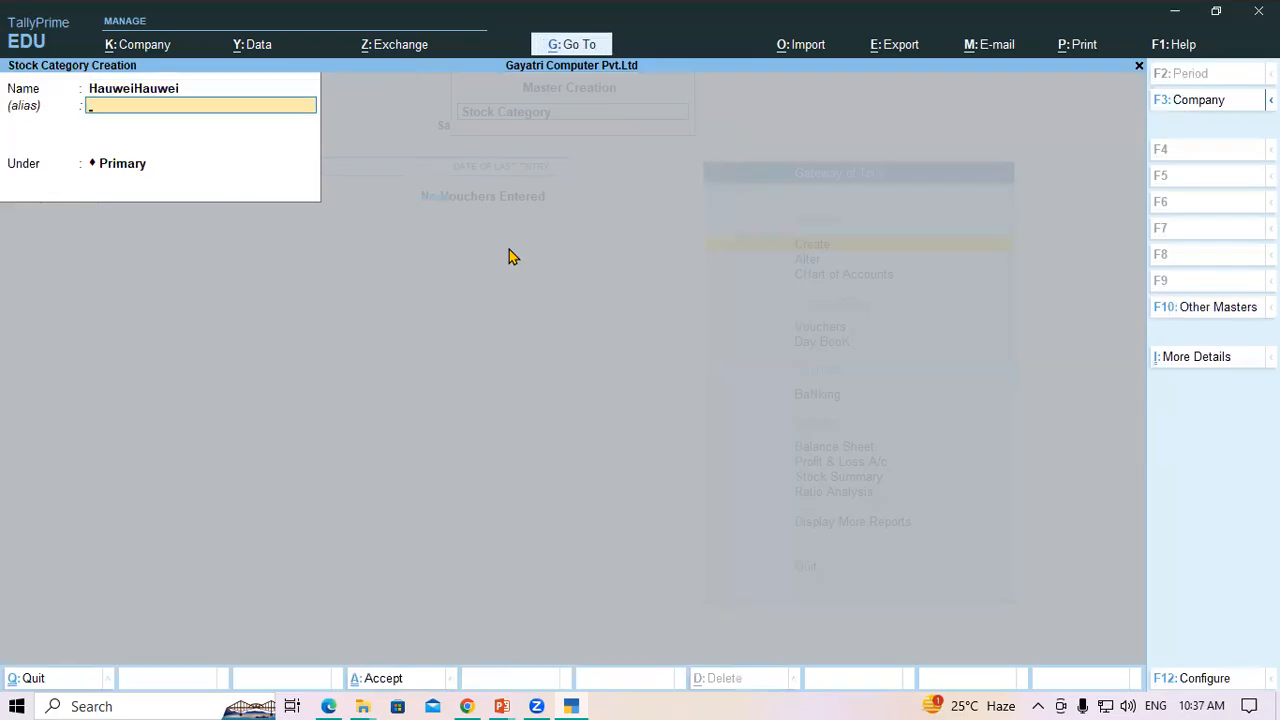
key(BackSpace)
key(ctrl+v)
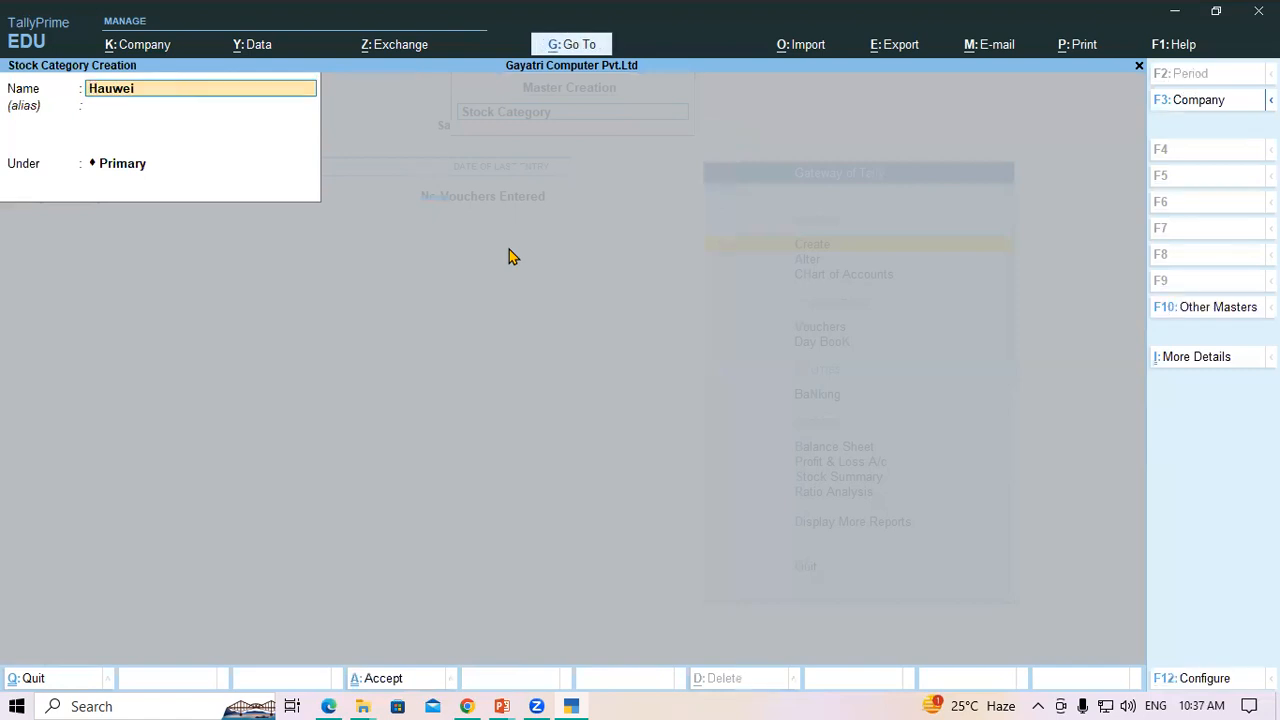
key(Return)
key(Return)
key(Return)
key(Return)
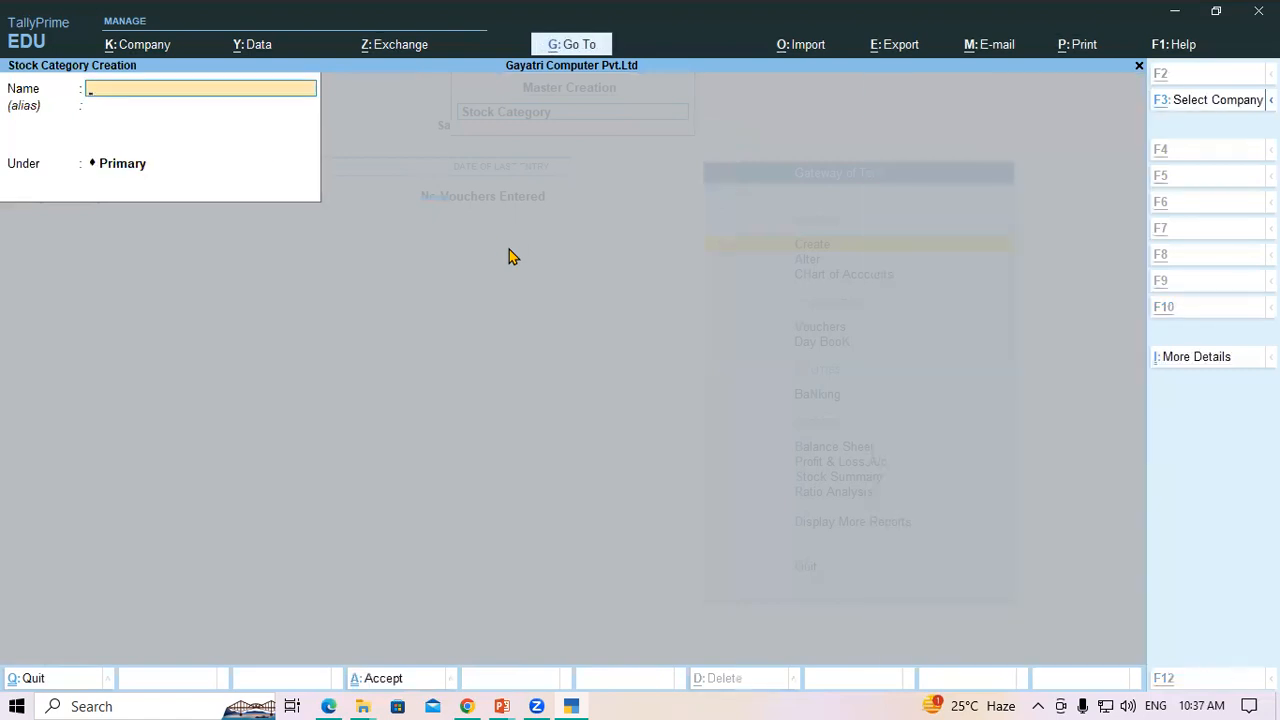
Copy the category name Apple from the lesson PDF in Edge and create the stock category Apple under Primary in TallyPrime
key(alt+Tab)
drag(437, 306, 497, 300)
right_click(502, 307)
key(ctrl+c)
key(alt+Tab)
key(ctrl+v)
key(Return)
key(Return)
key(Return)
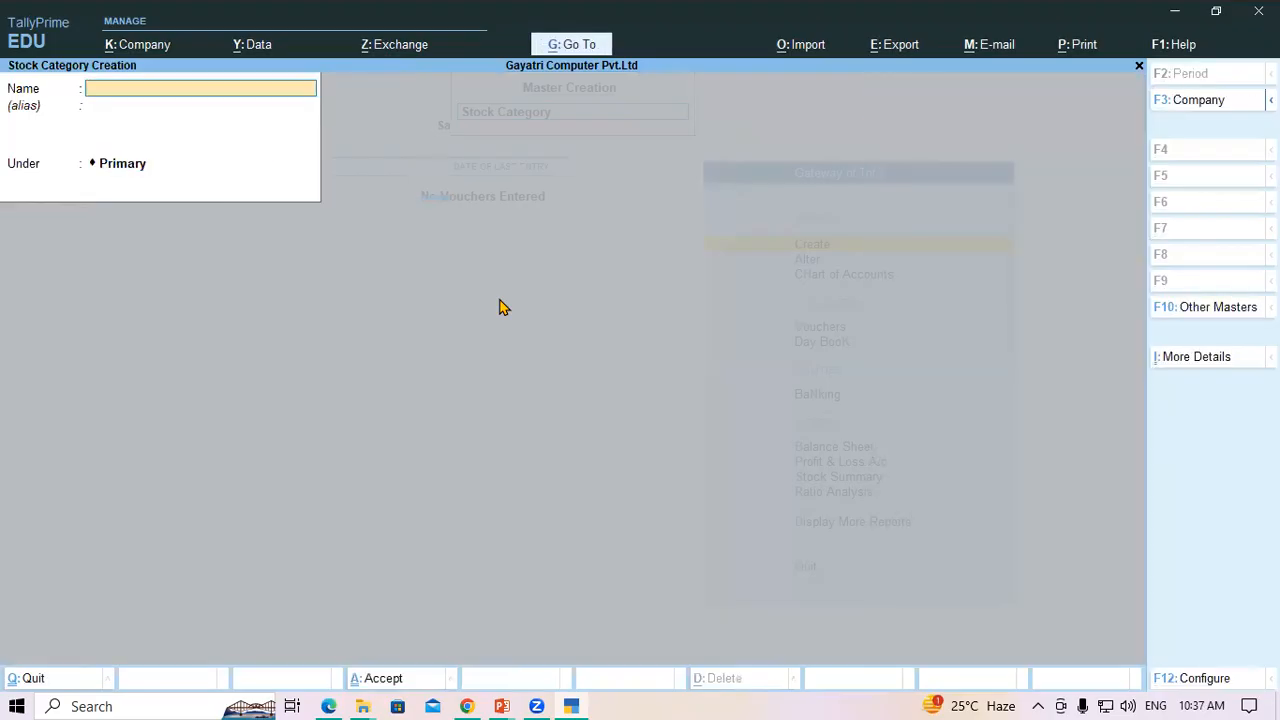
Copy the category name Accounting from the lesson PDF in Edge and create the stock category Accounting under Primary in TallyPrime
key(alt+Tab)
drag(437, 355, 535, 360)
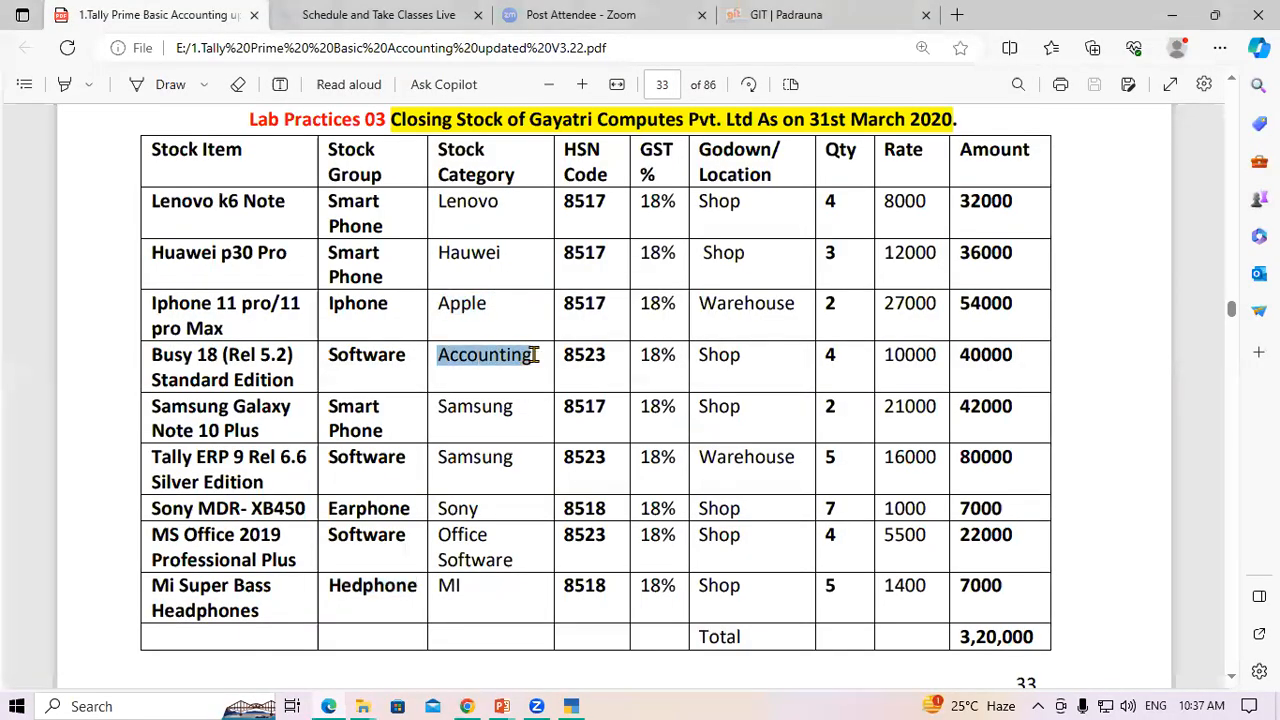
key(ctrl+c)
key(alt+Tab)
key(ctrl+alt+v)
key(Return)
key(Return)
key(Return)
Copy the category name Samsung from the lesson PDF in Edge and create the stock category Samsung under Primary in TallyPrime
key(alt+Tab)
drag(432, 408, 519, 413)
key(ctrl+c)
key(alt+Tab)
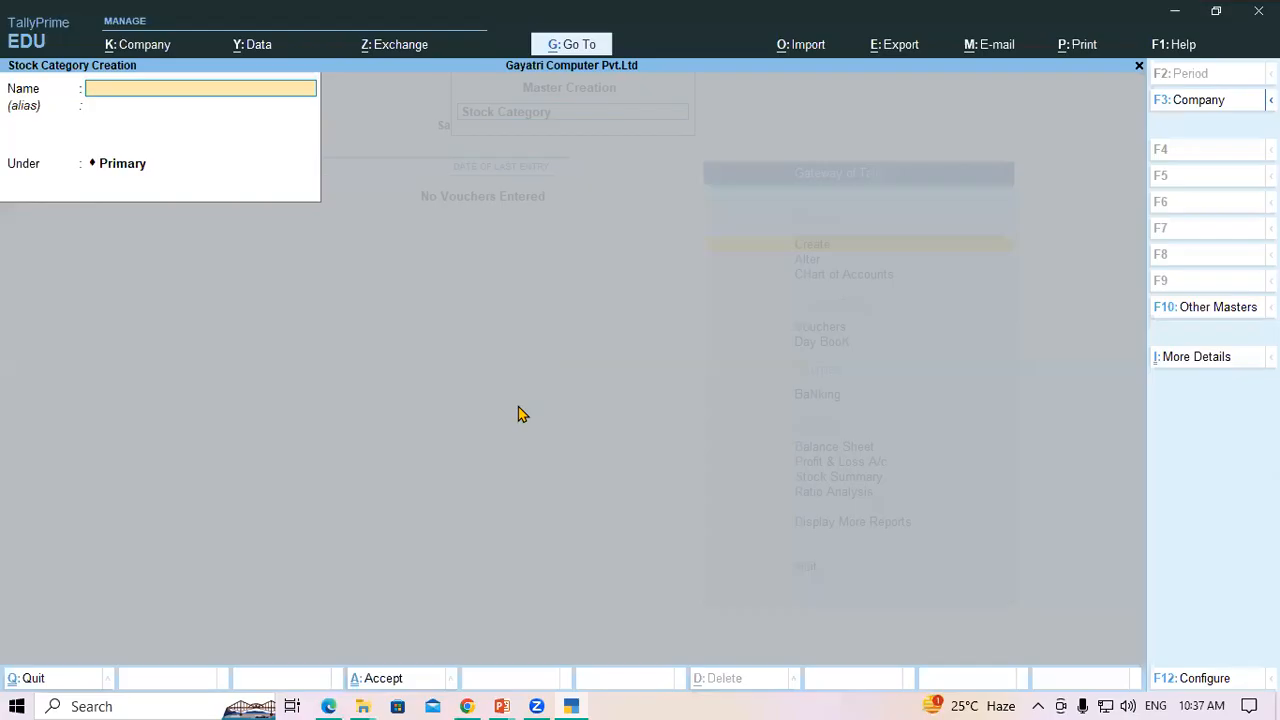
key(ctrl+v)
key(Return)
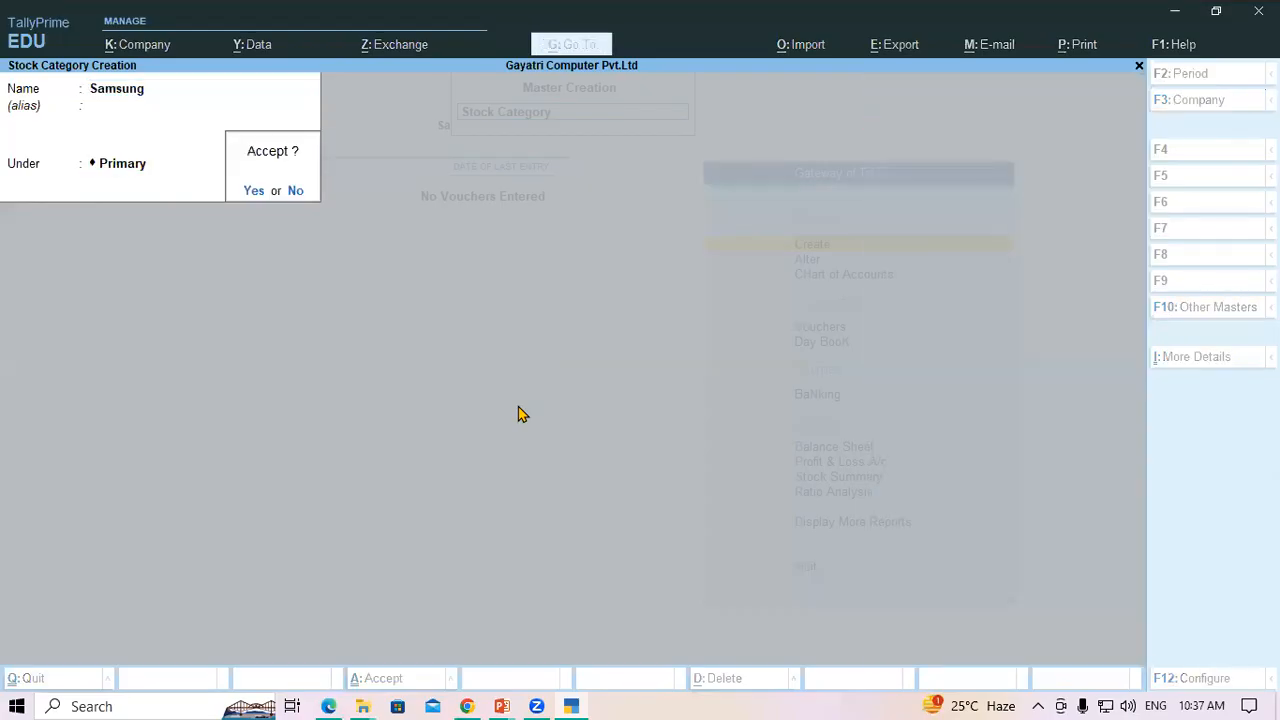
key(Return)
Skip the repeated Samsung entry in the Edge PDF, copy Sony, and create the stock category Sony under Primary in TallyPrime
key(alt+Tab)
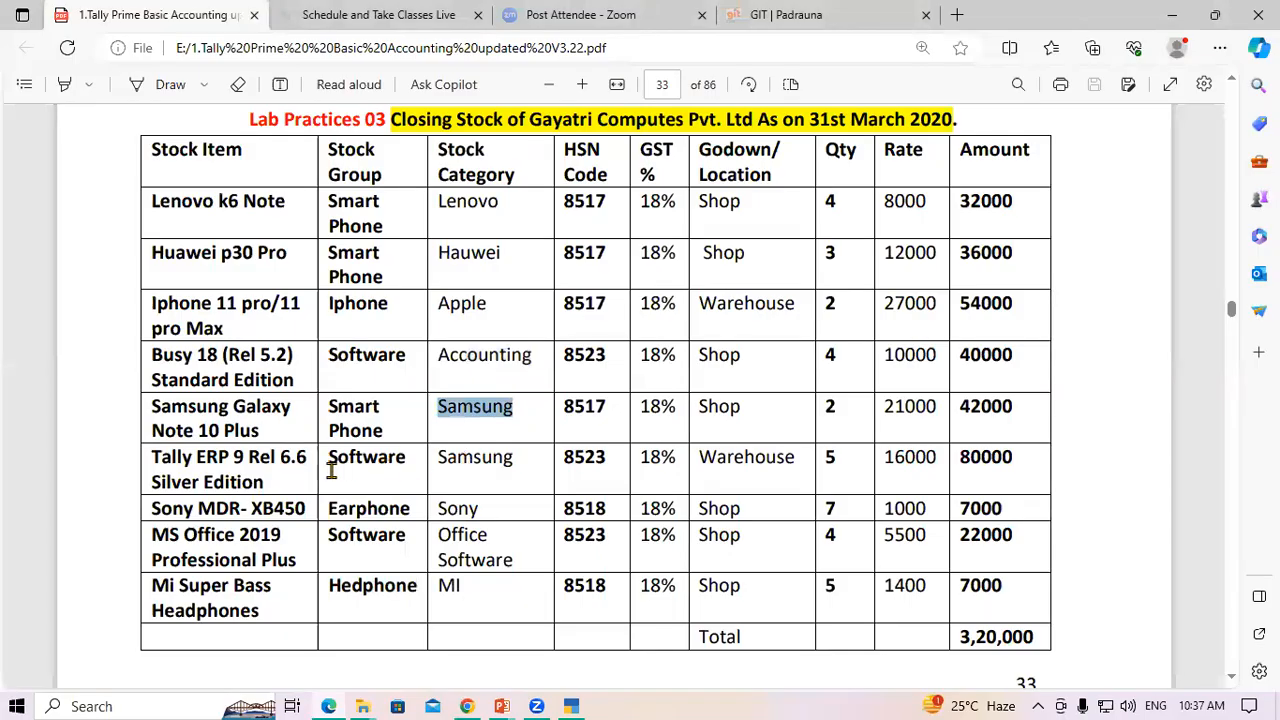
click(407, 452)
drag(438, 460, 527, 470)
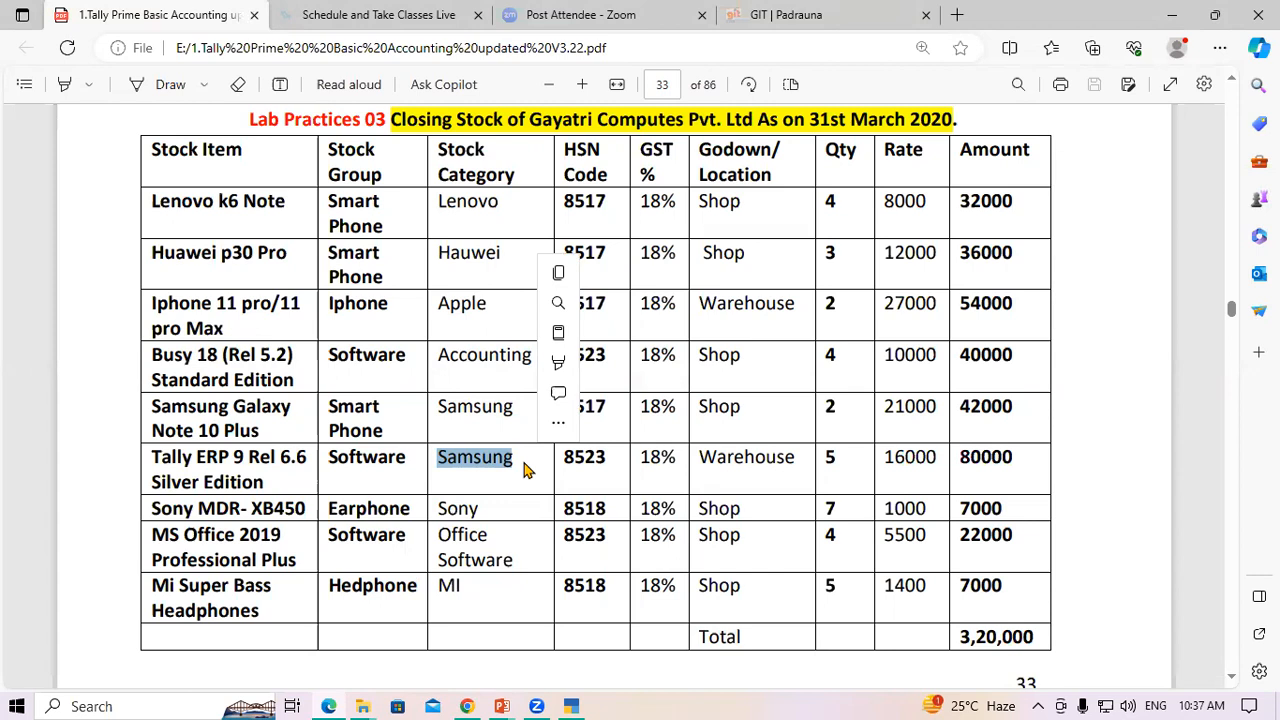
click(505, 465)
drag(437, 458, 527, 467)
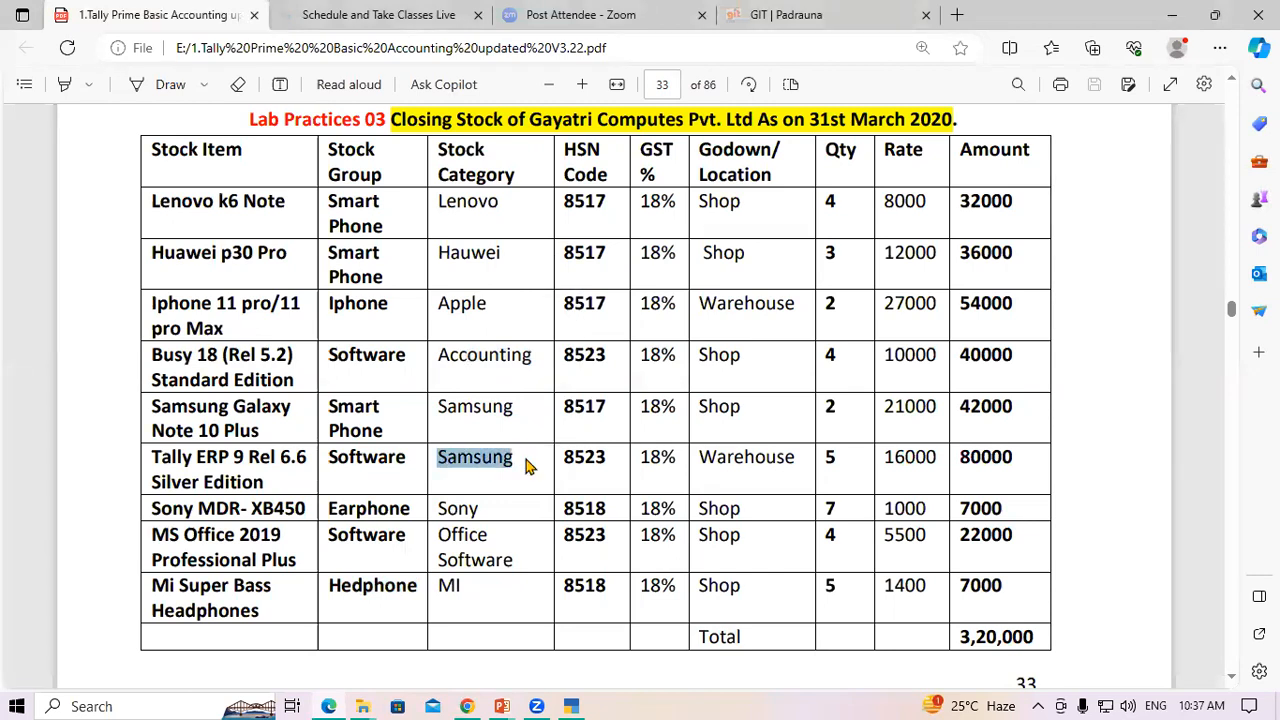
click(525, 458)
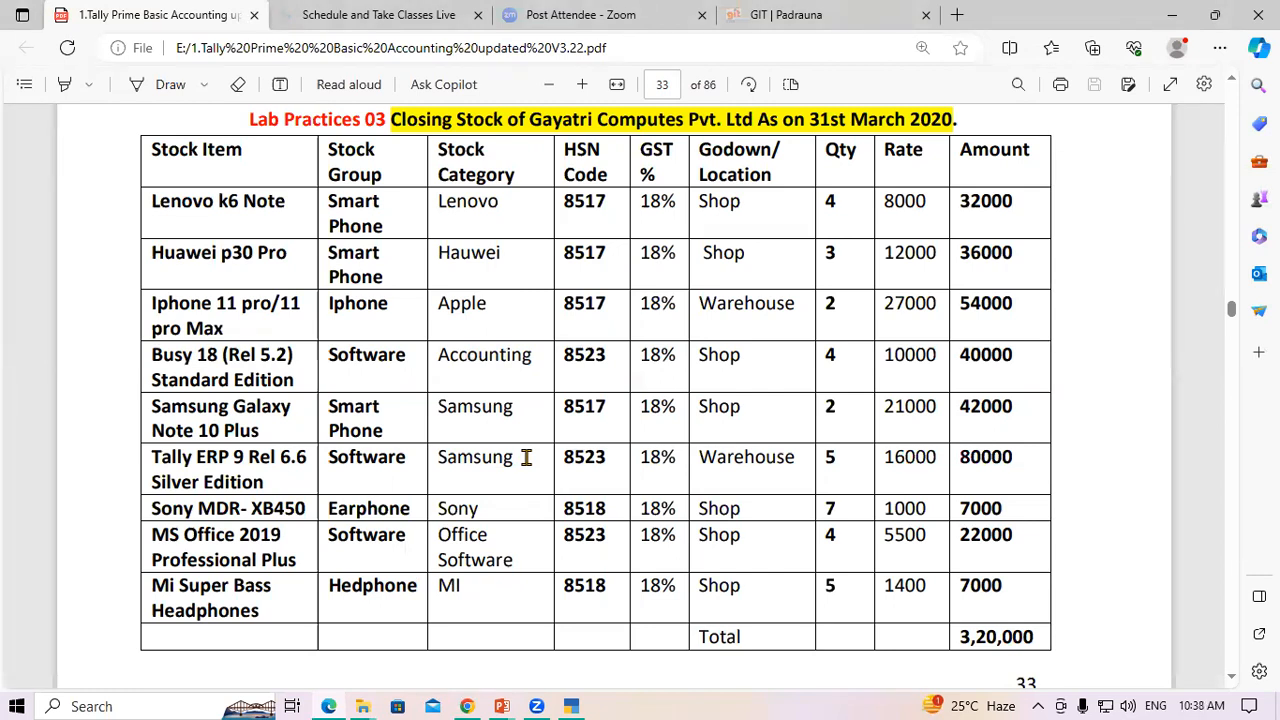
drag(437, 510, 486, 510)
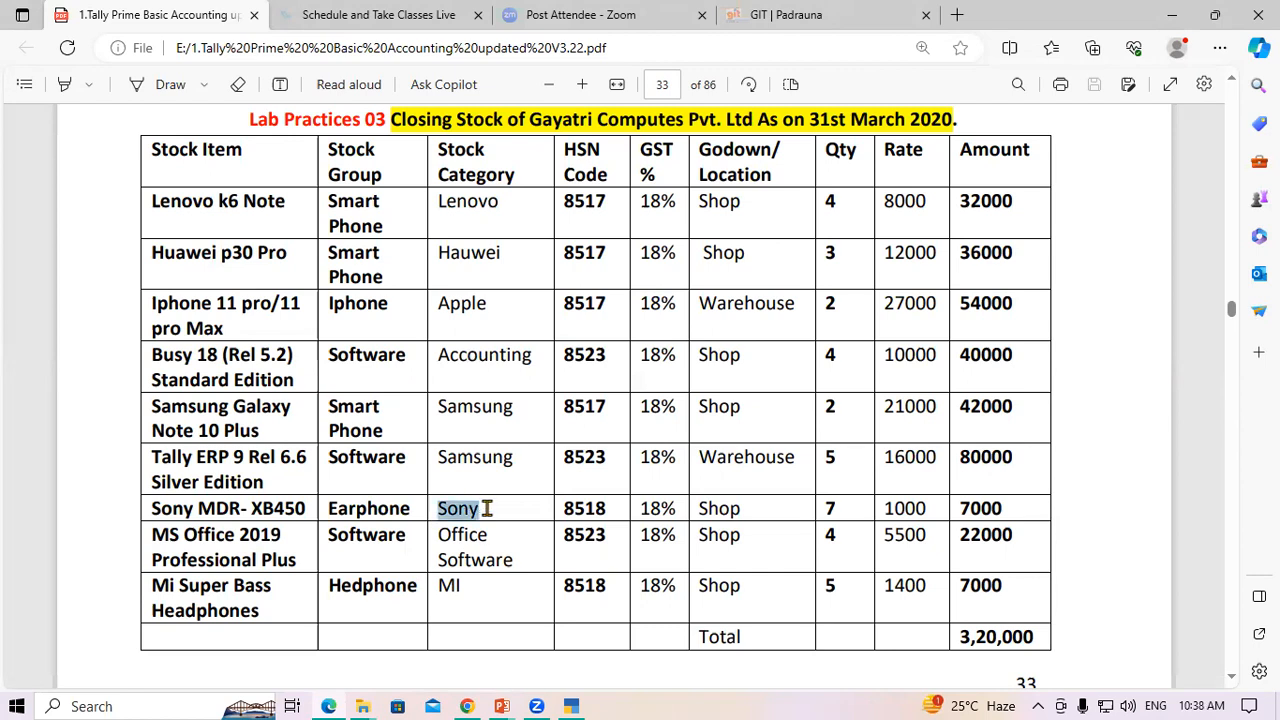
key(alt+Tab)
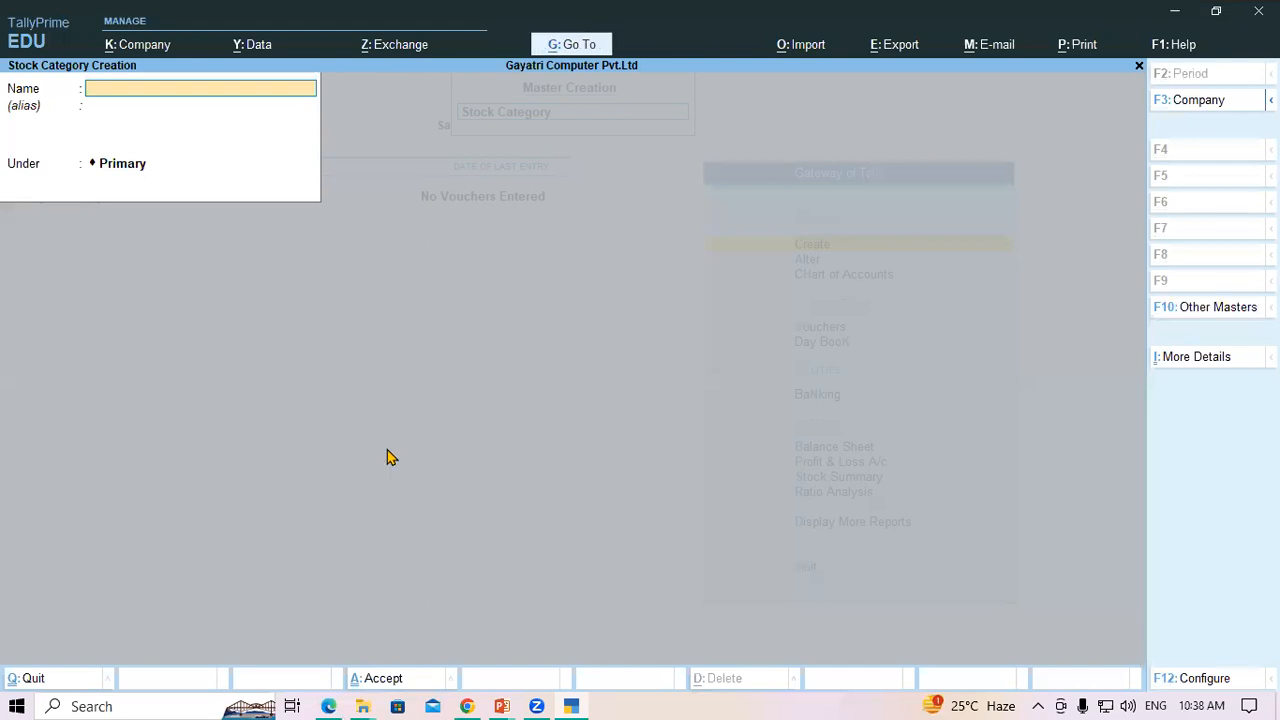
key(ctrl+v)
key(Return)
key(Return)
key(Return)
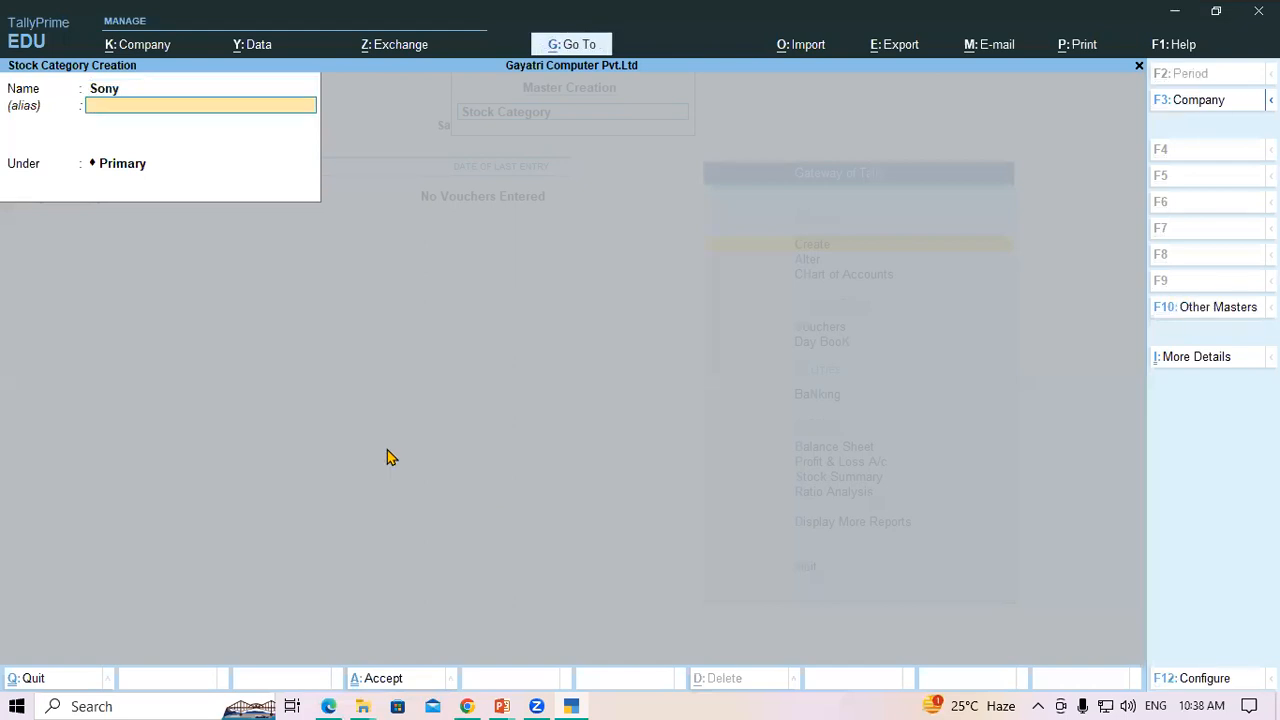
key(Return)
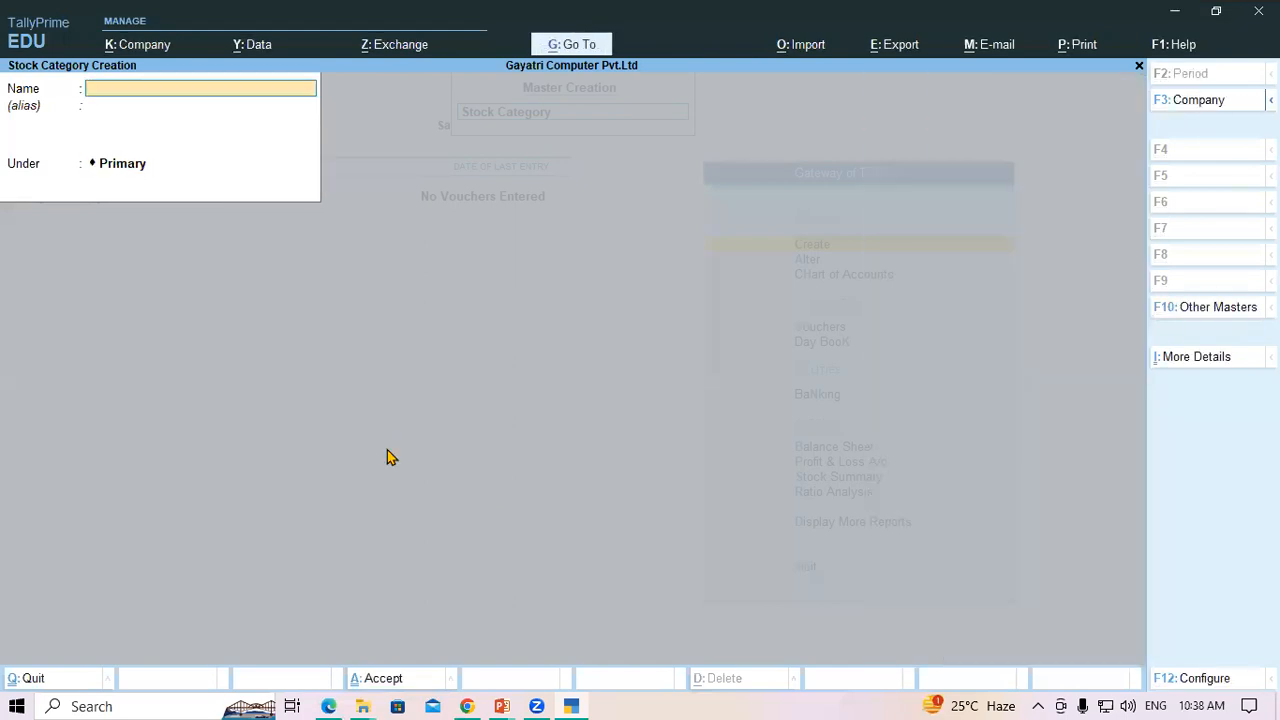
Copy the category name Office Software from the lesson PDF in Edge and create that stock category under Primary in TallyPrime
key(alt+Tab)
drag(440, 533, 520, 566)
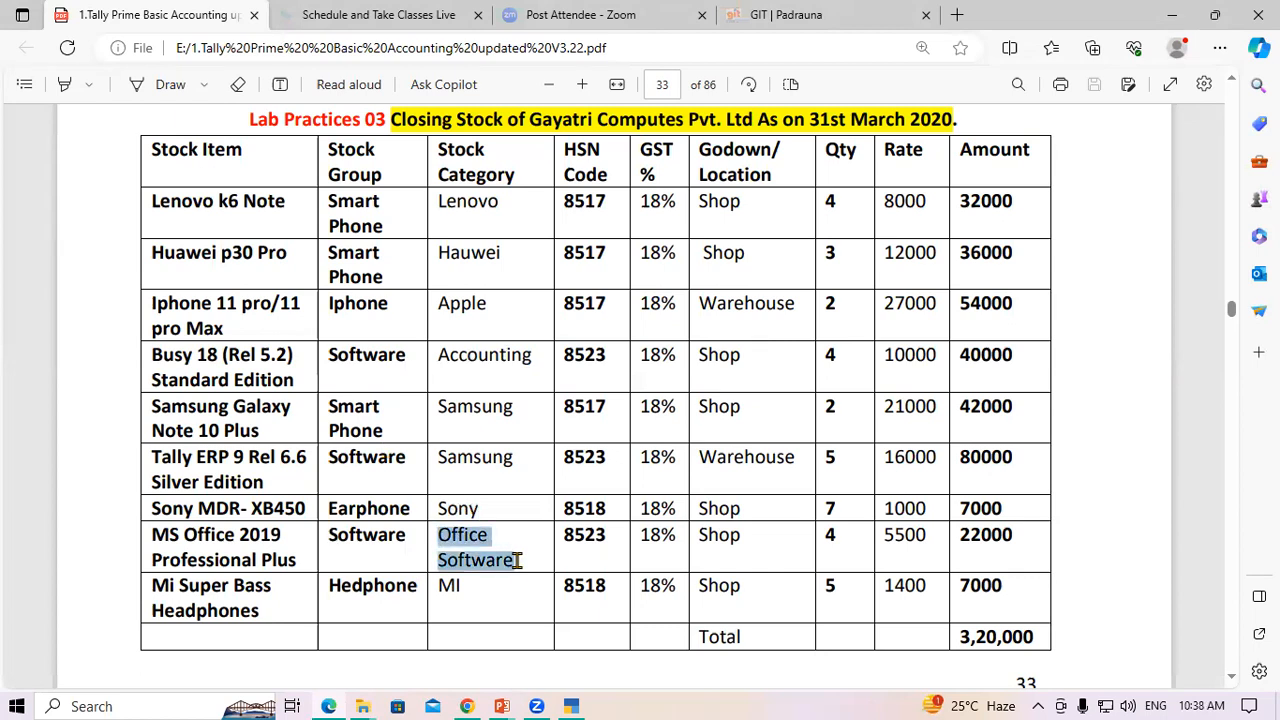
key(ctrl+c)
key(alt+Tab)
key(ctrl+alt+v)
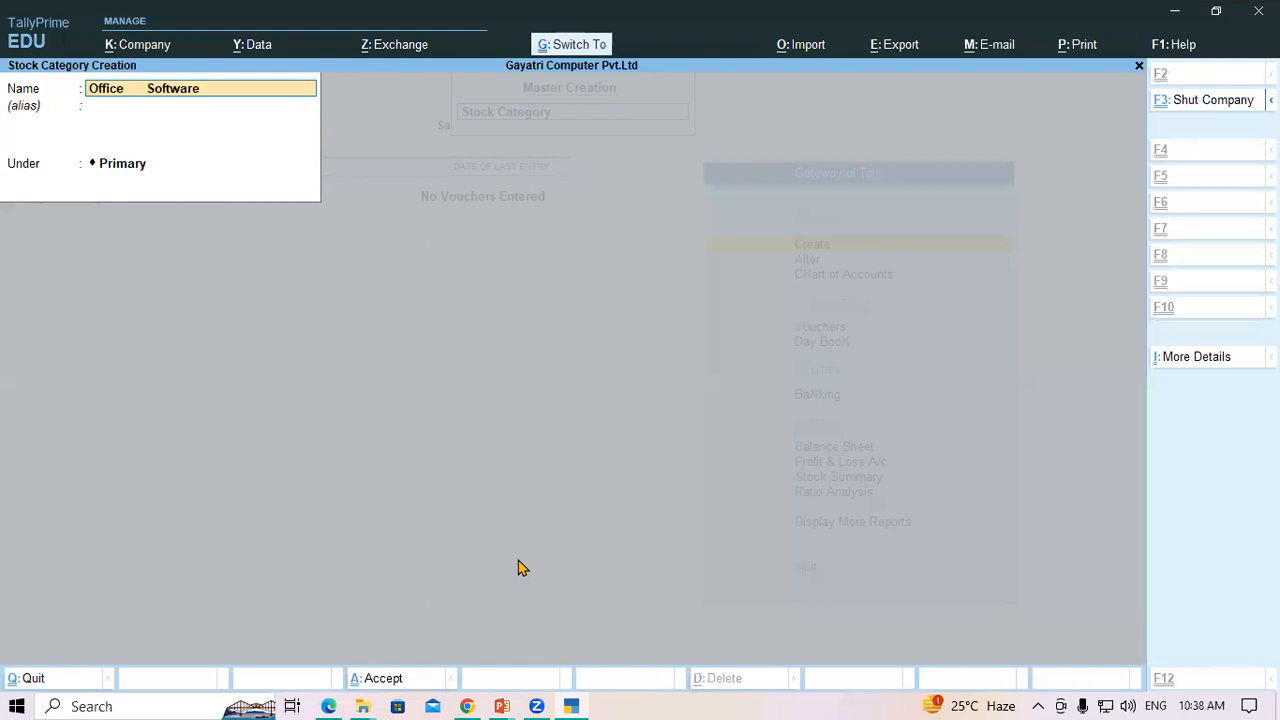
key(Return)
key(Return)
key(Return)
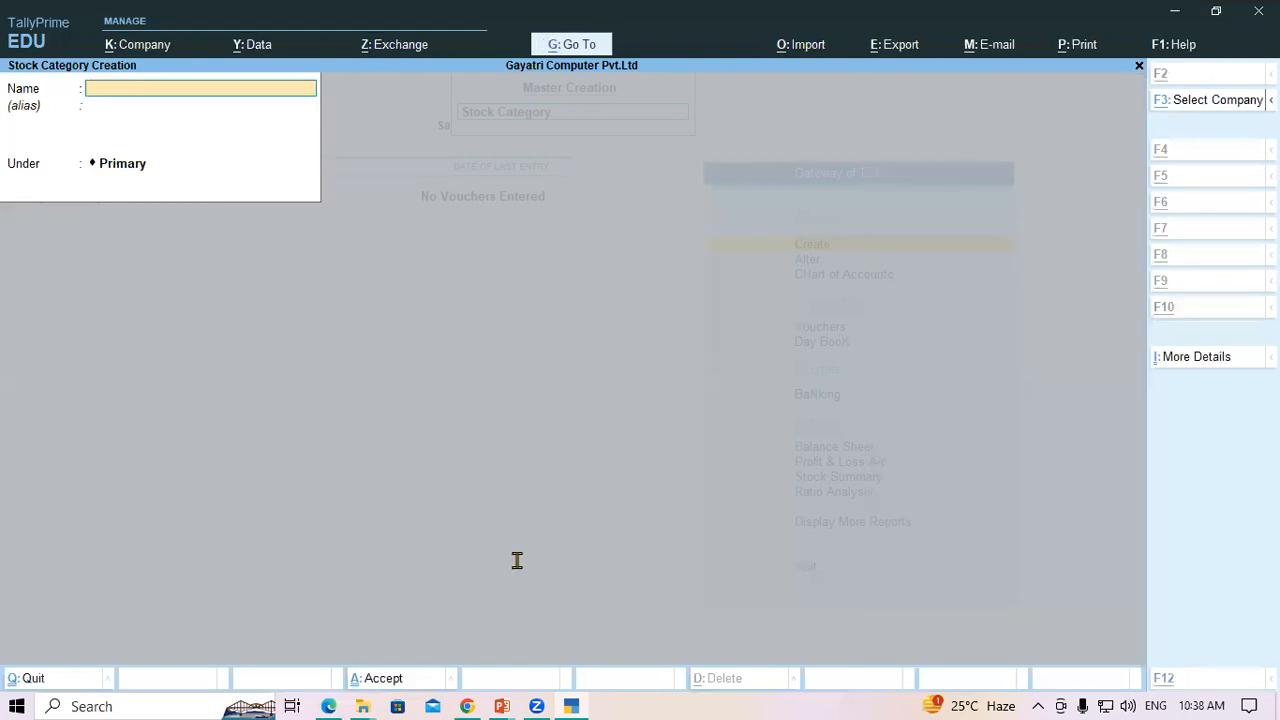
Copy MI from the Edge PDF, create the stock category MI under Primary in TallyPrime, and return to the Gateway of Tally
key(alt+Tab)
drag(440, 587, 470, 589)
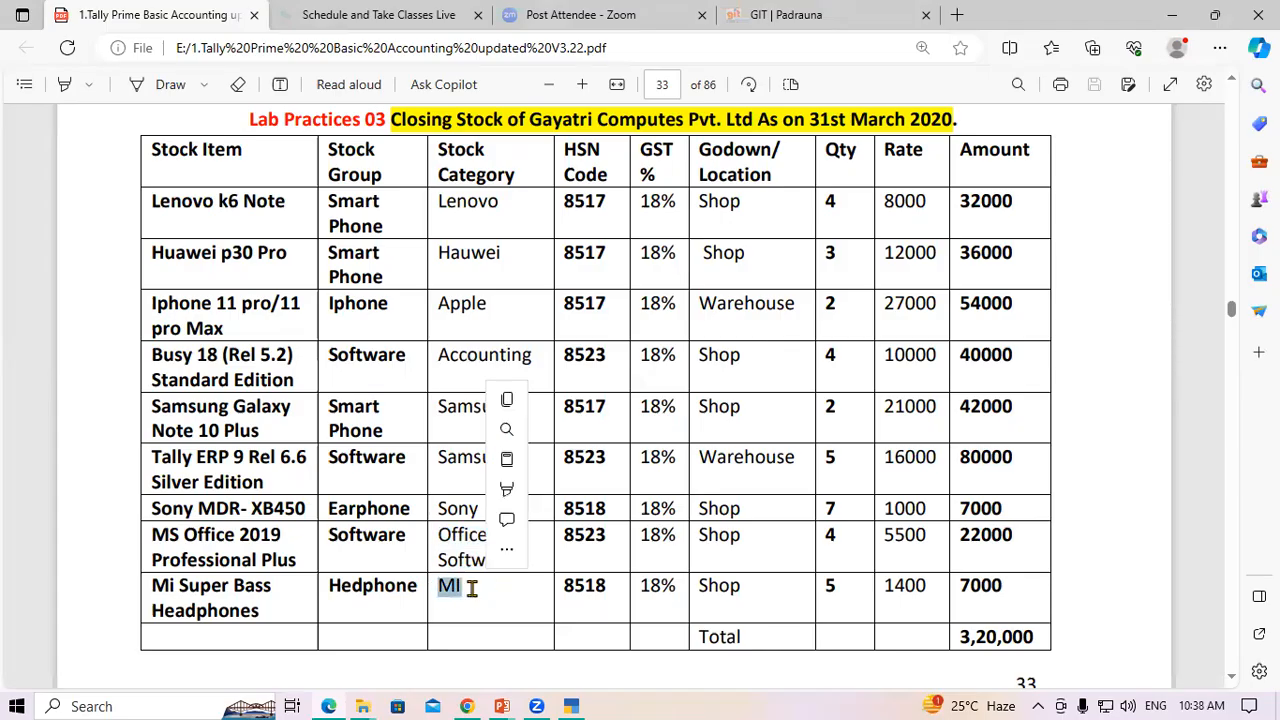
key(alt+Tab)
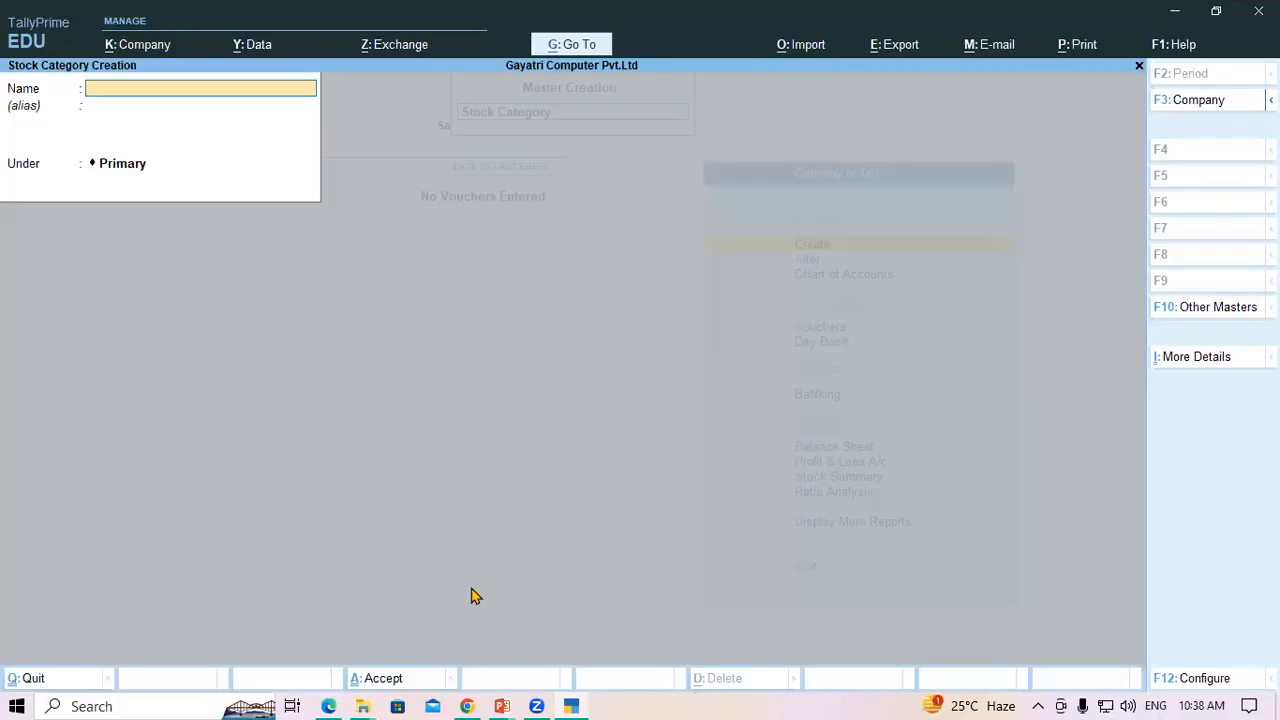
key(ctrl)
key(ctrl+v)
key(Return)
key(Return)
key(Escape)
key(Return)
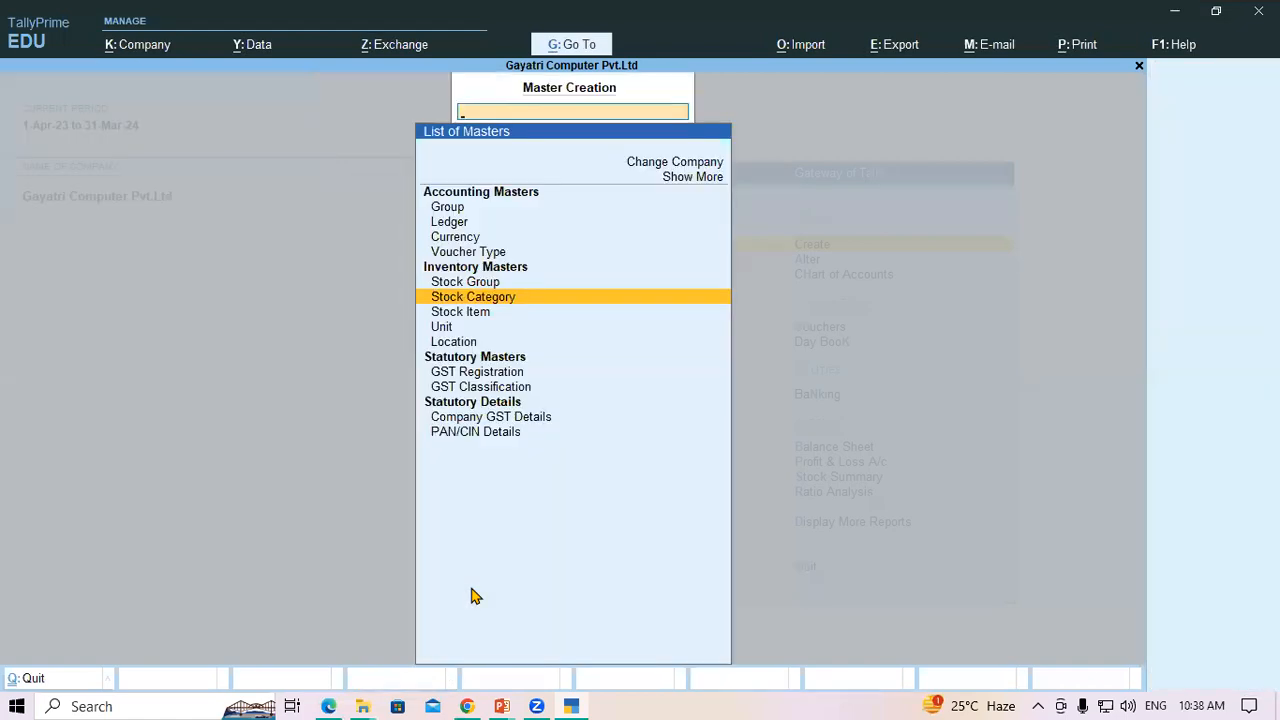
key(Escape)
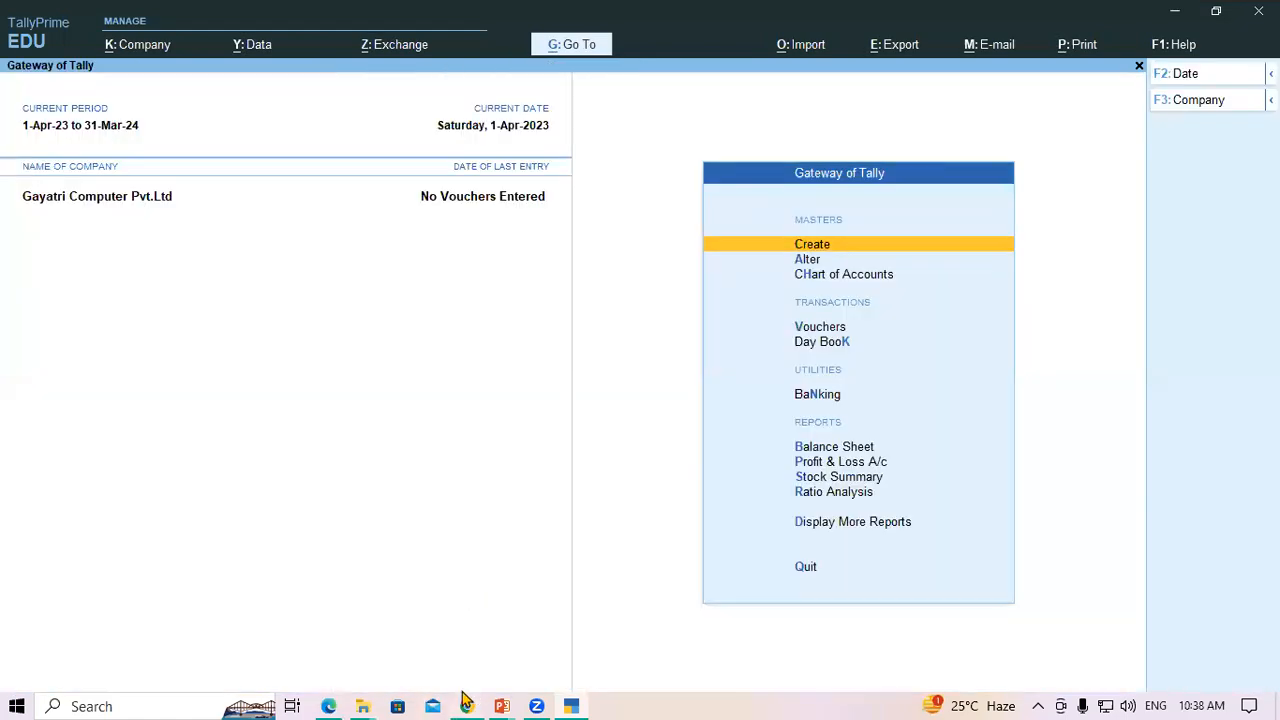
Switch to the lesson PDF in Edge and check the Godown/Location names in the closing stock table
click(328, 704)
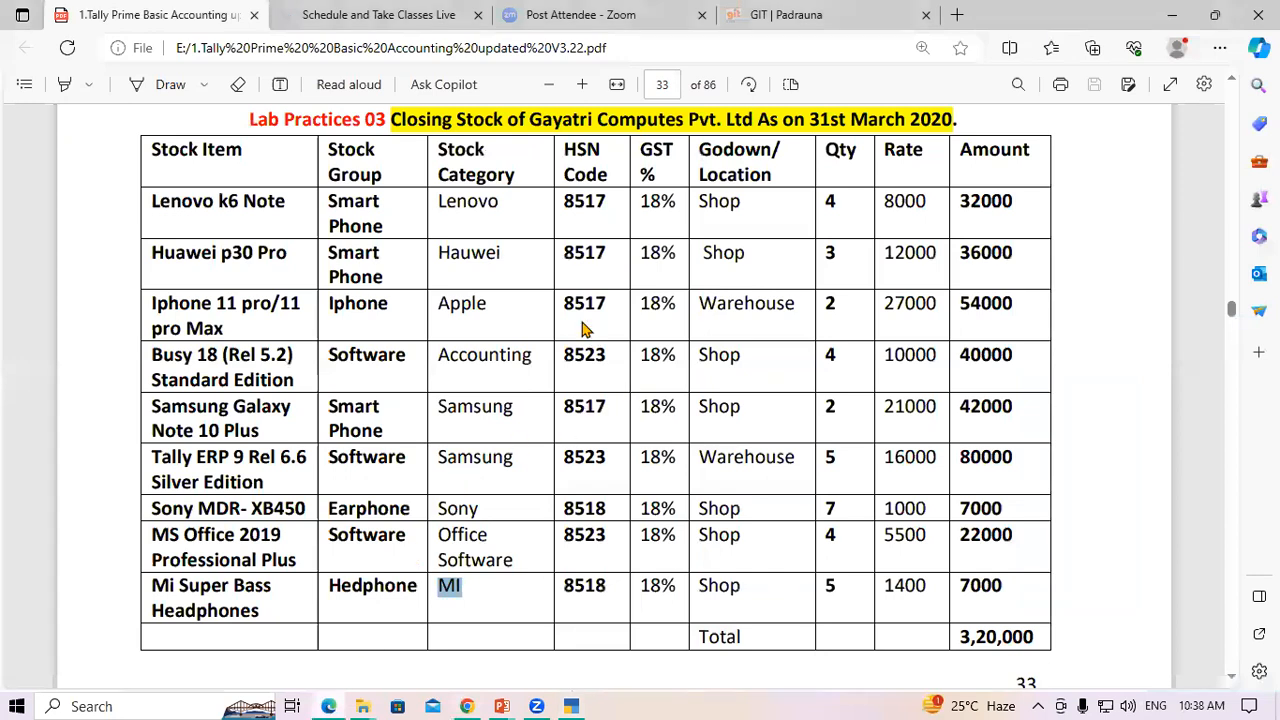
click(521, 261)
drag(584, 271, 600, 383)
click(641, 248)
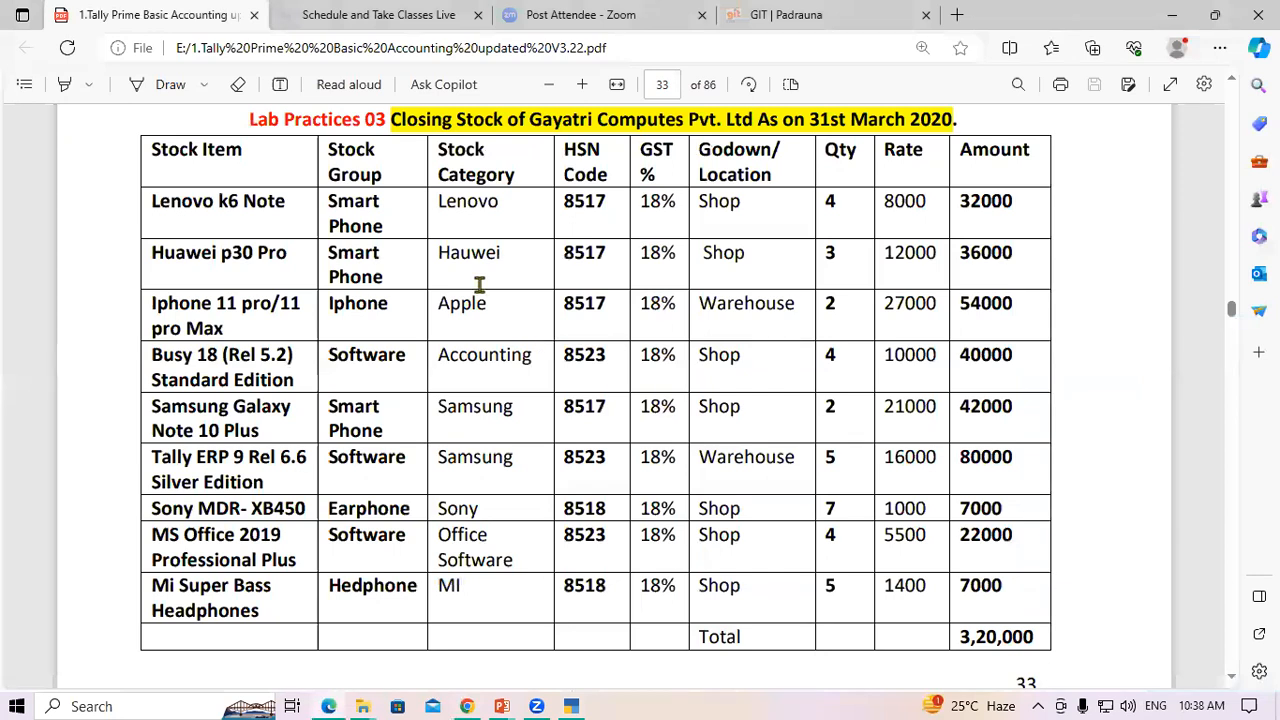
double_click(737, 206)
Switch to TallyPrime and start creating a new Location from the inventory masters instead of altering the Main Location
key(alt+Tab)
key(Return)
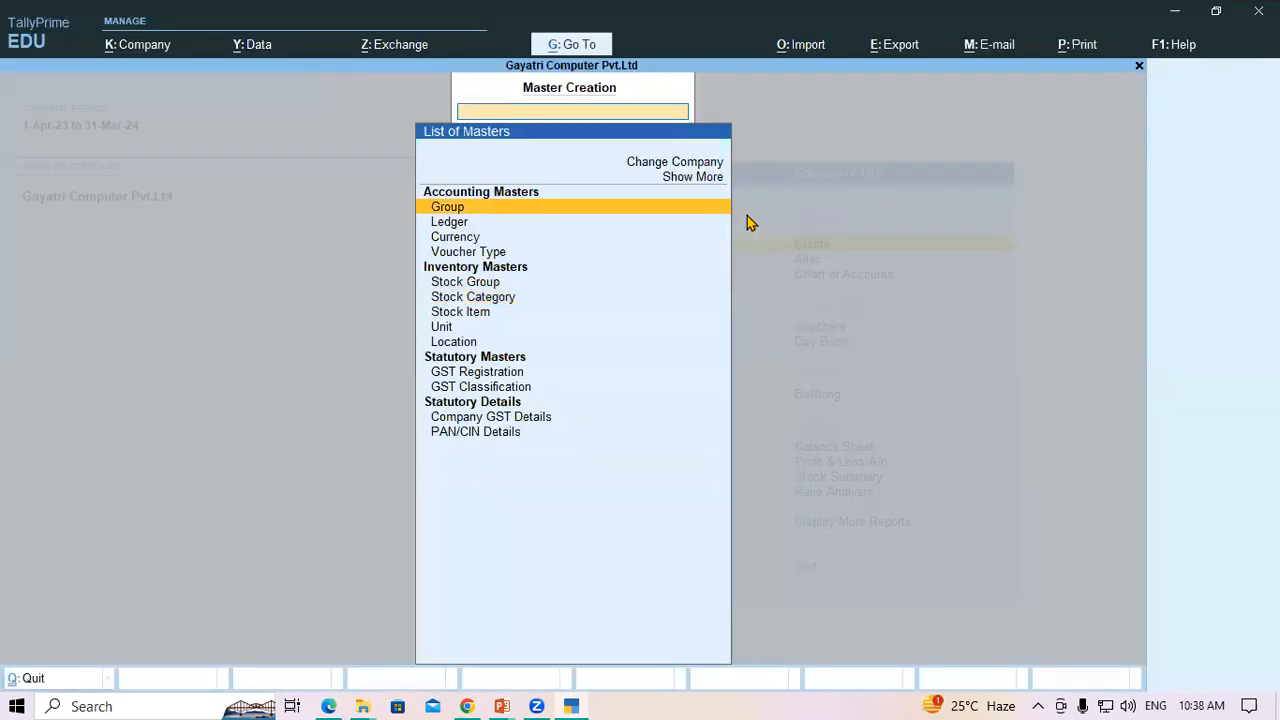
key(Down)
key(Down)
key(Down)
key(Down)
key(Down)
key(Down)
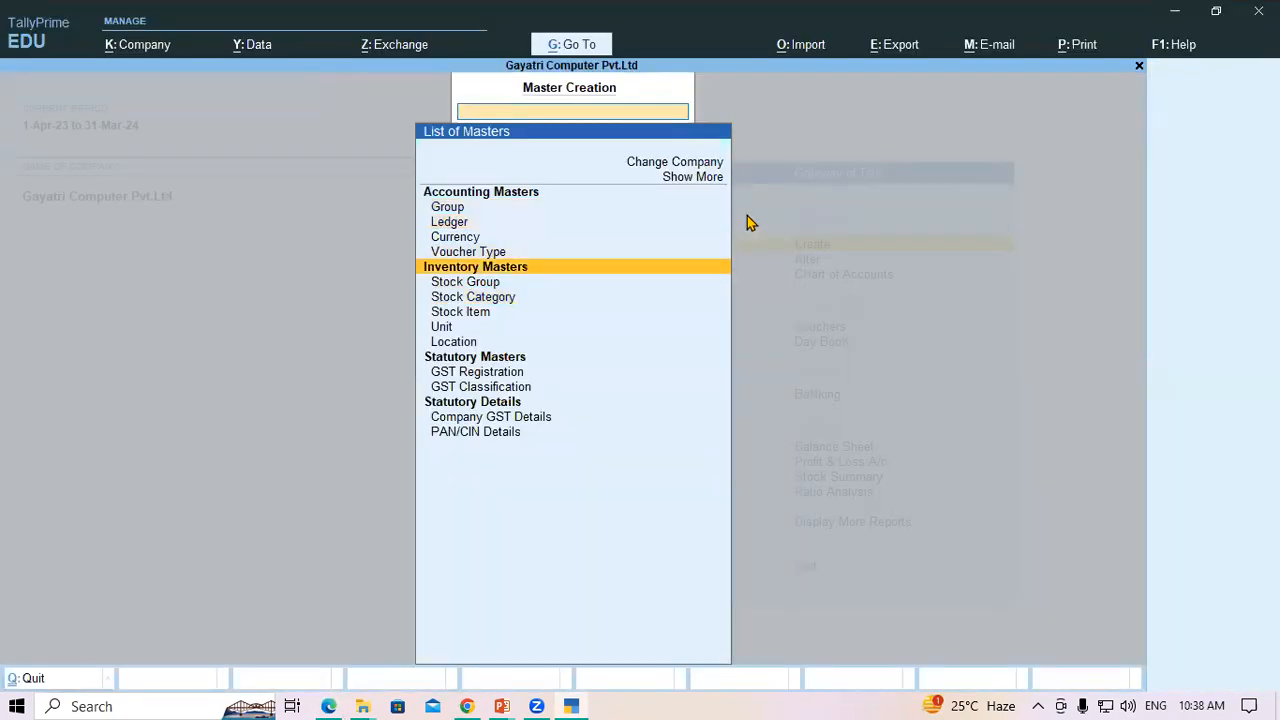
key(Down)
key(Down)
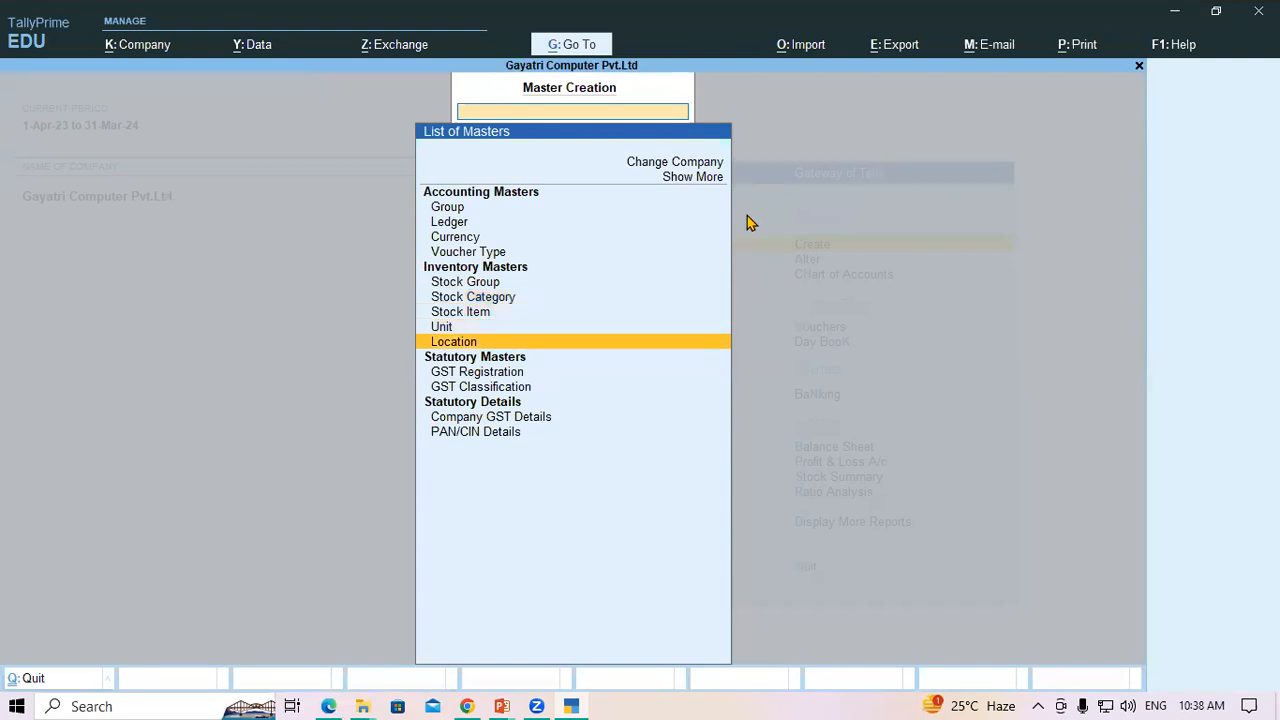
key(Return)
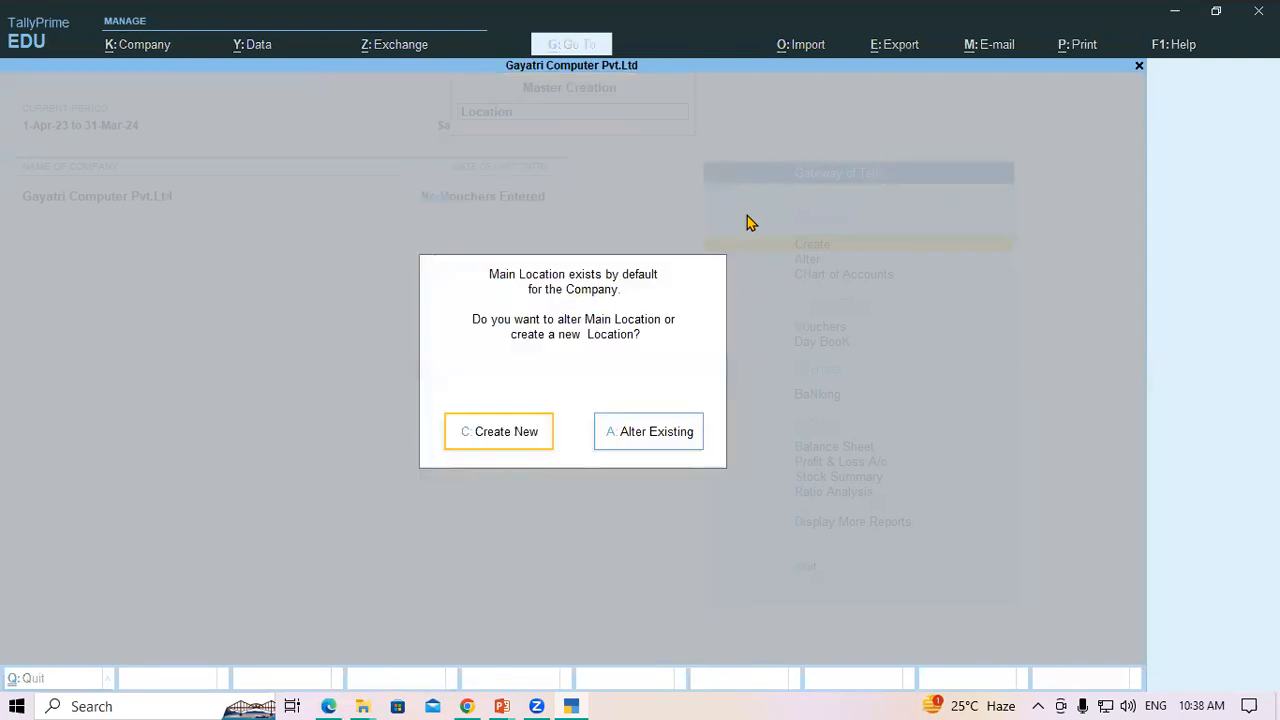
key(Return)
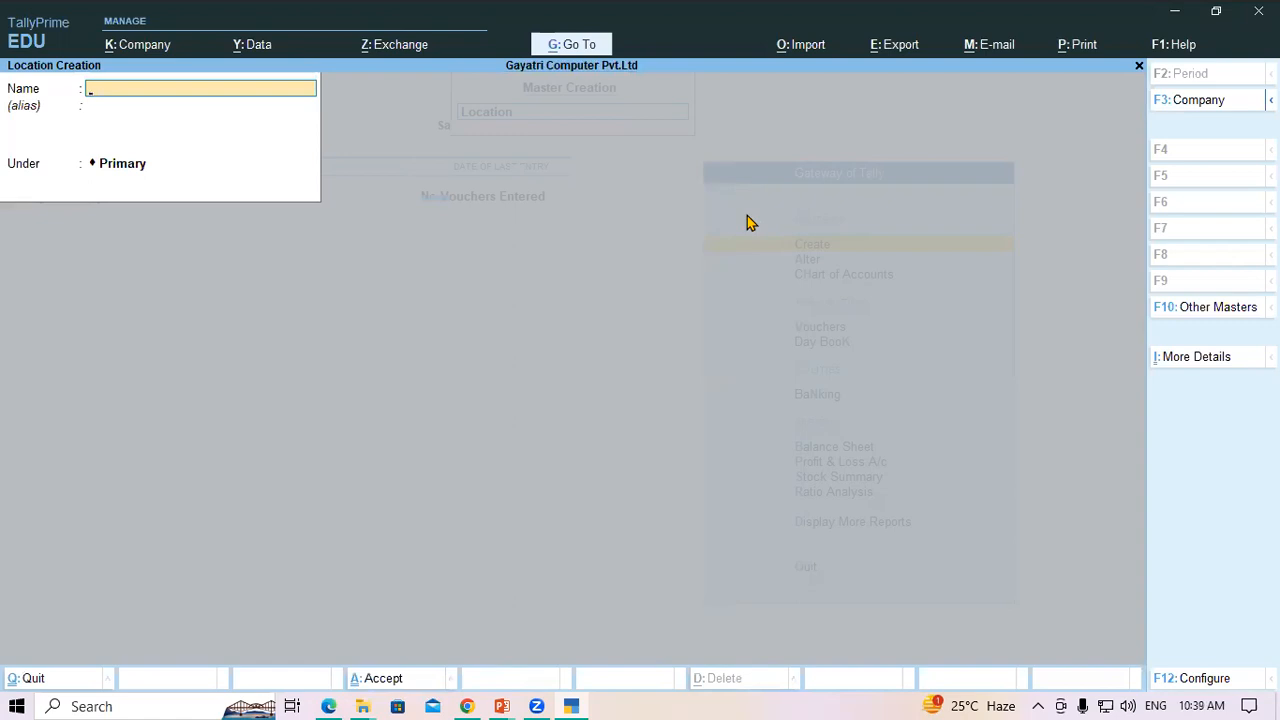
Create the location Shop under Primary
text(Shop)
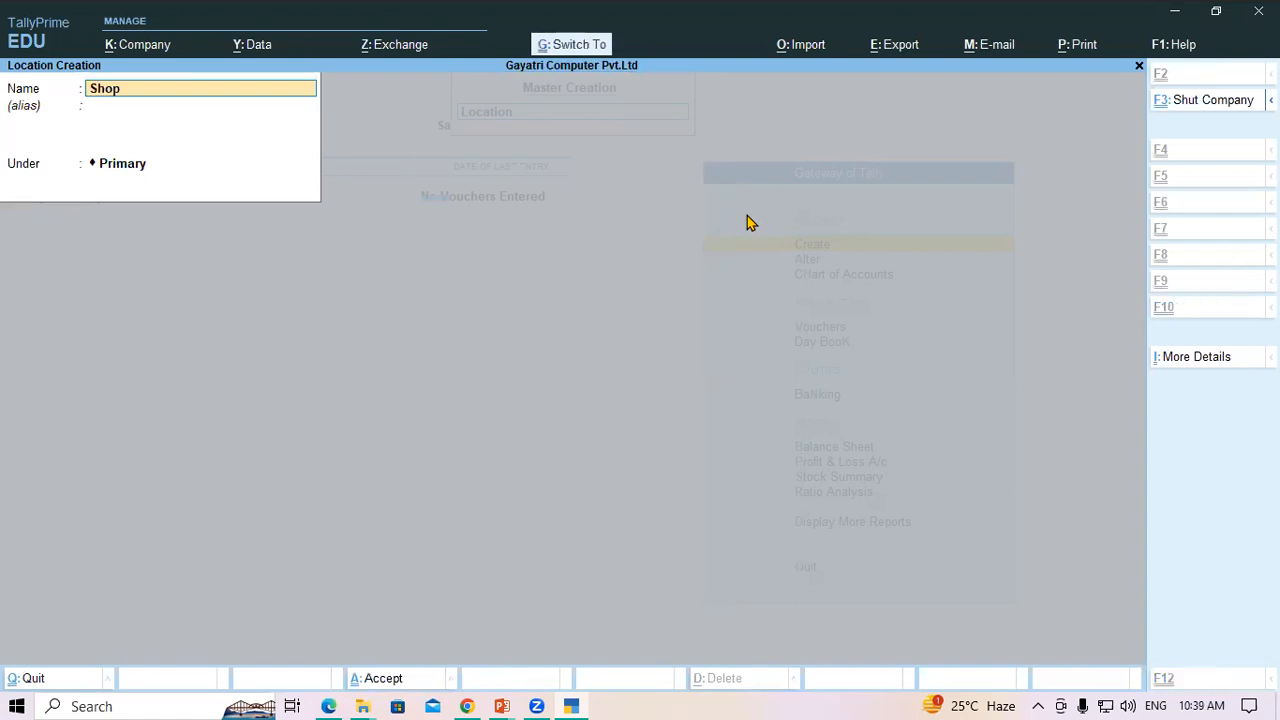
key(Return)
key(ctrl+a)
key(Return)
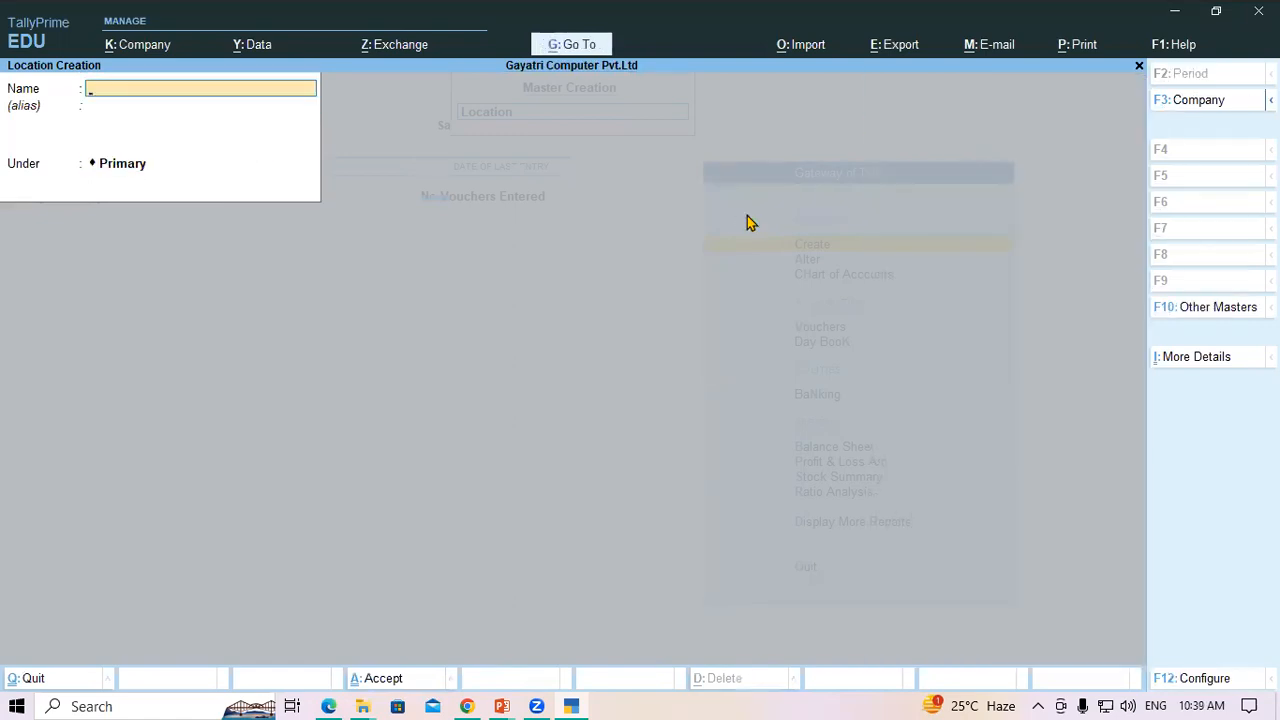
Create the location Warehouse under Primary and switch to the closing stock table in the Edge PDF
text(Warehouse)
key(Return)
key(Return)
key(Return)
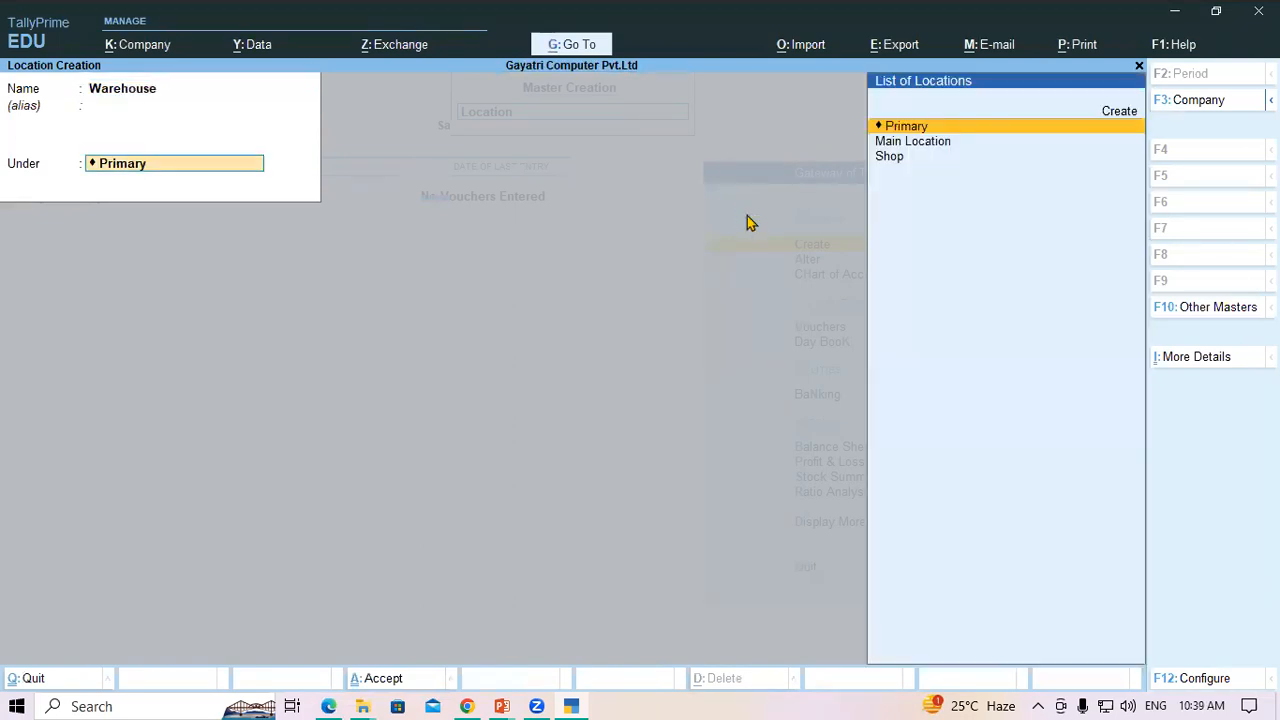
key(Return)
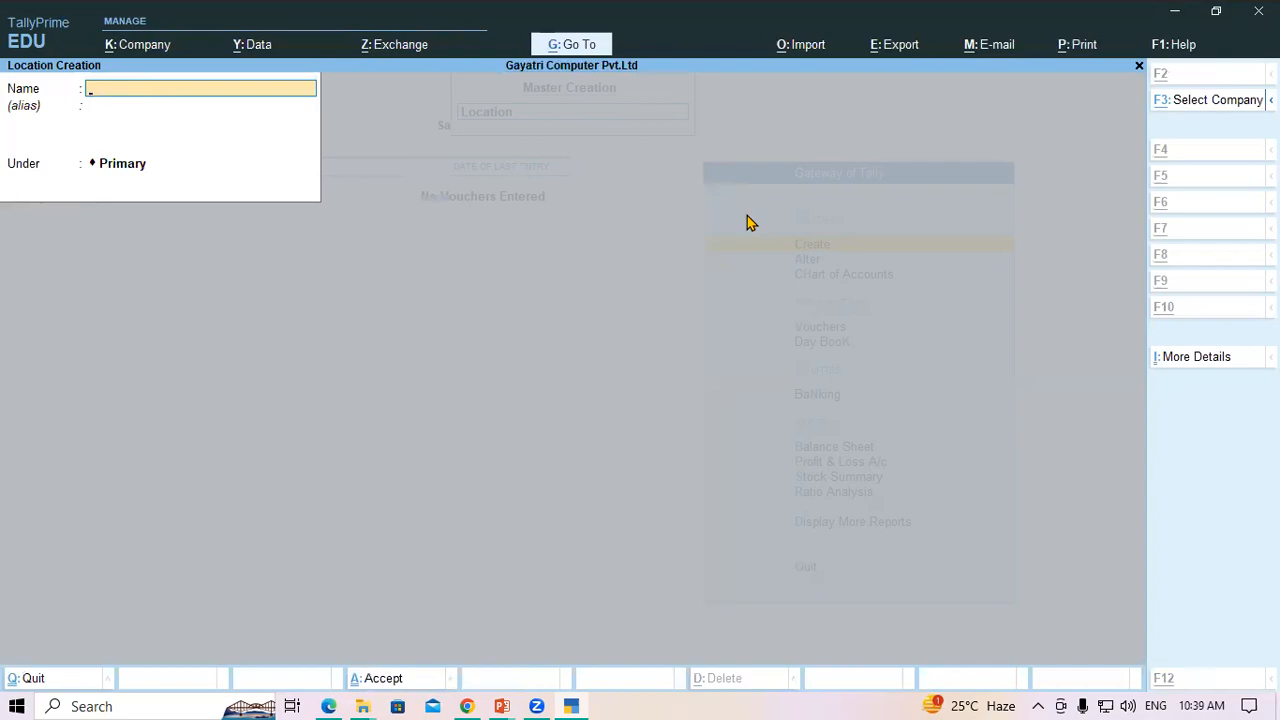
key(alt+Tab)
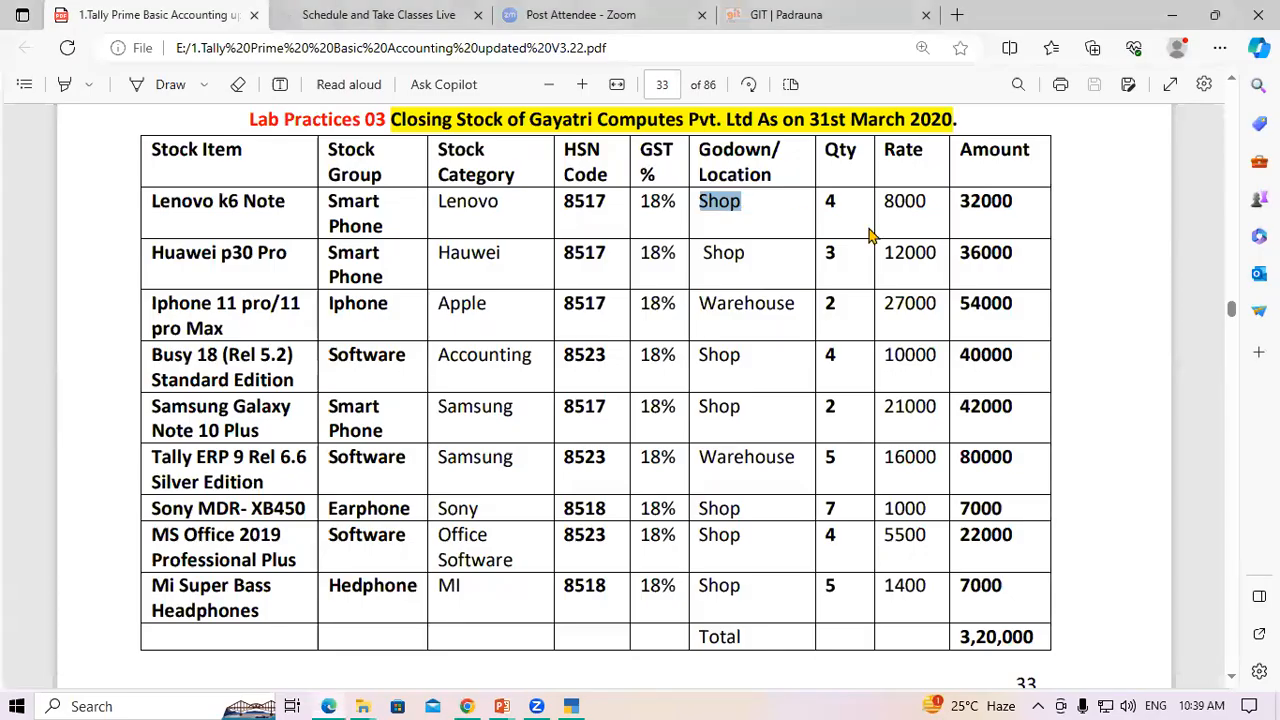
Examine the stock item, stock group and stock category of the first row in the closing stock table
click(828, 214)
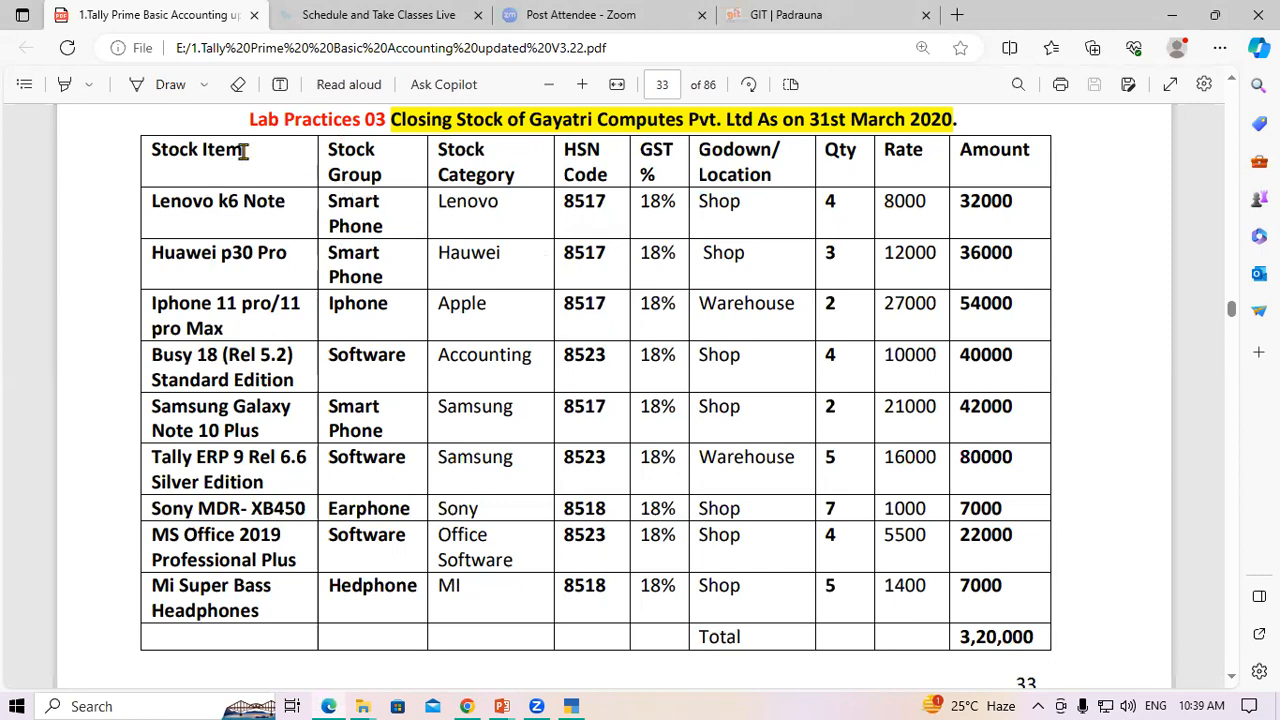
drag(149, 149, 249, 148)
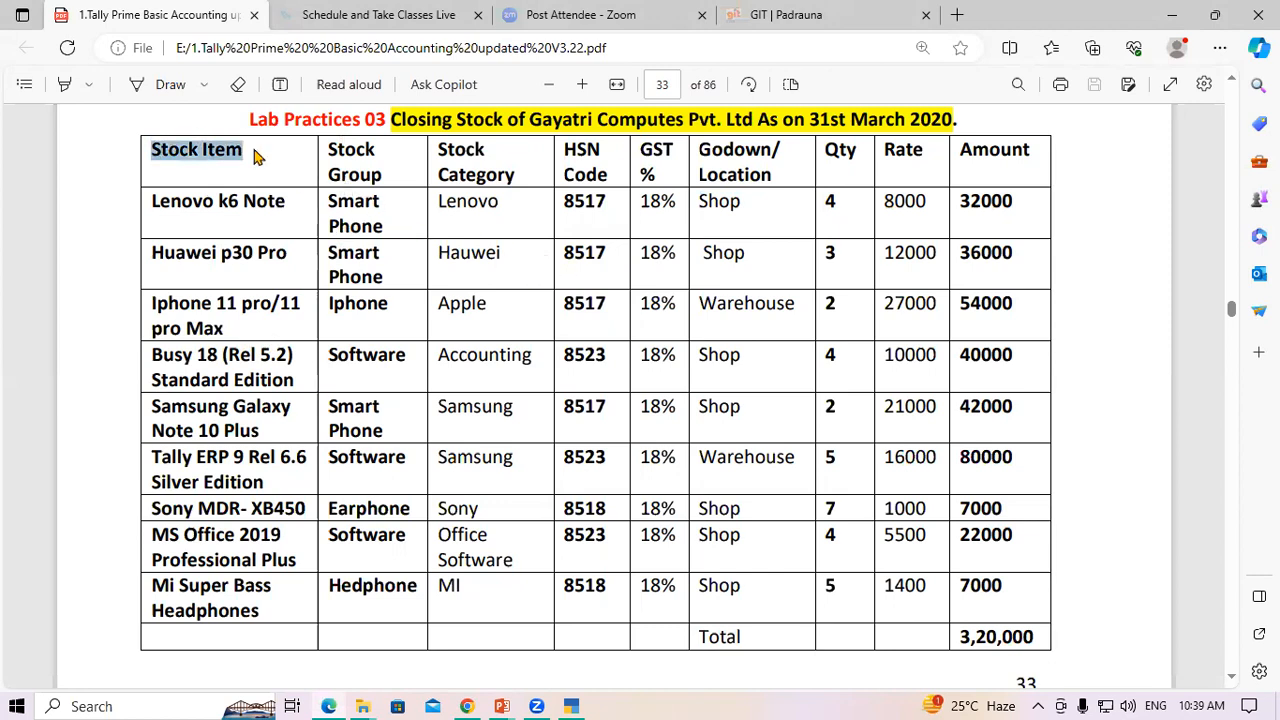
click(230, 166)
drag(153, 201, 388, 223)
click(271, 203)
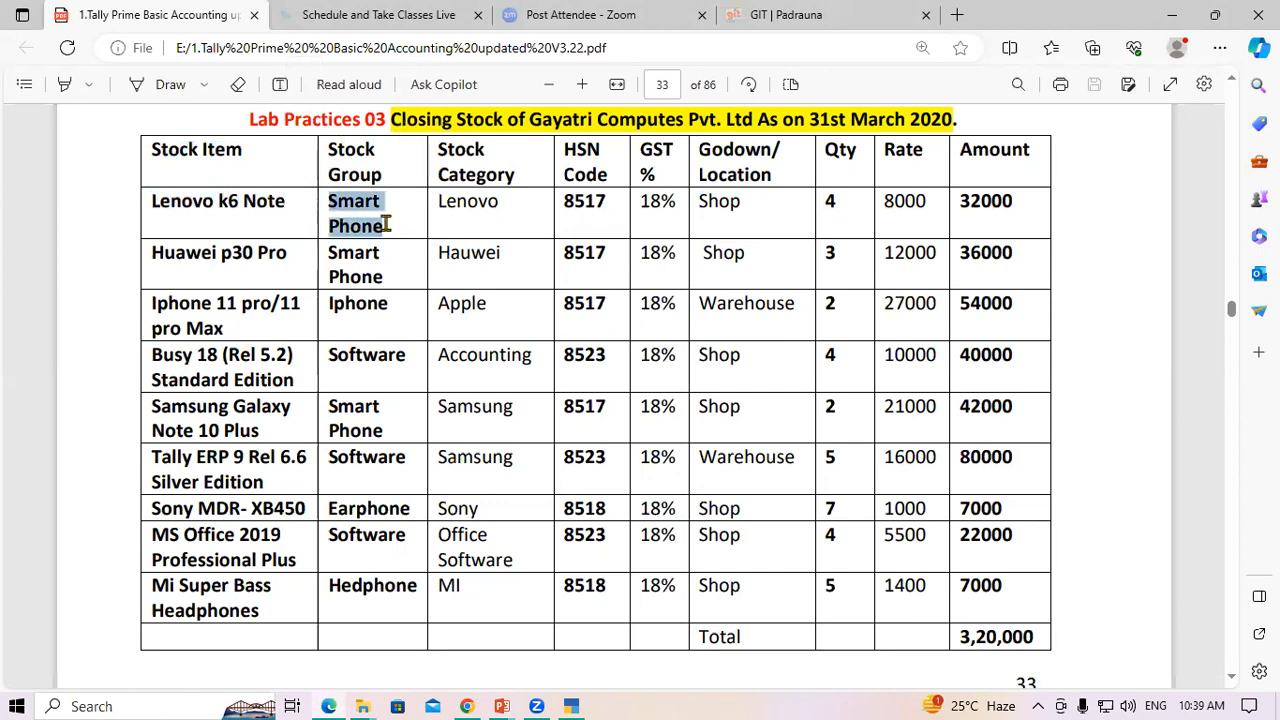
click(386, 224)
drag(440, 200, 507, 205)
click(571, 205)
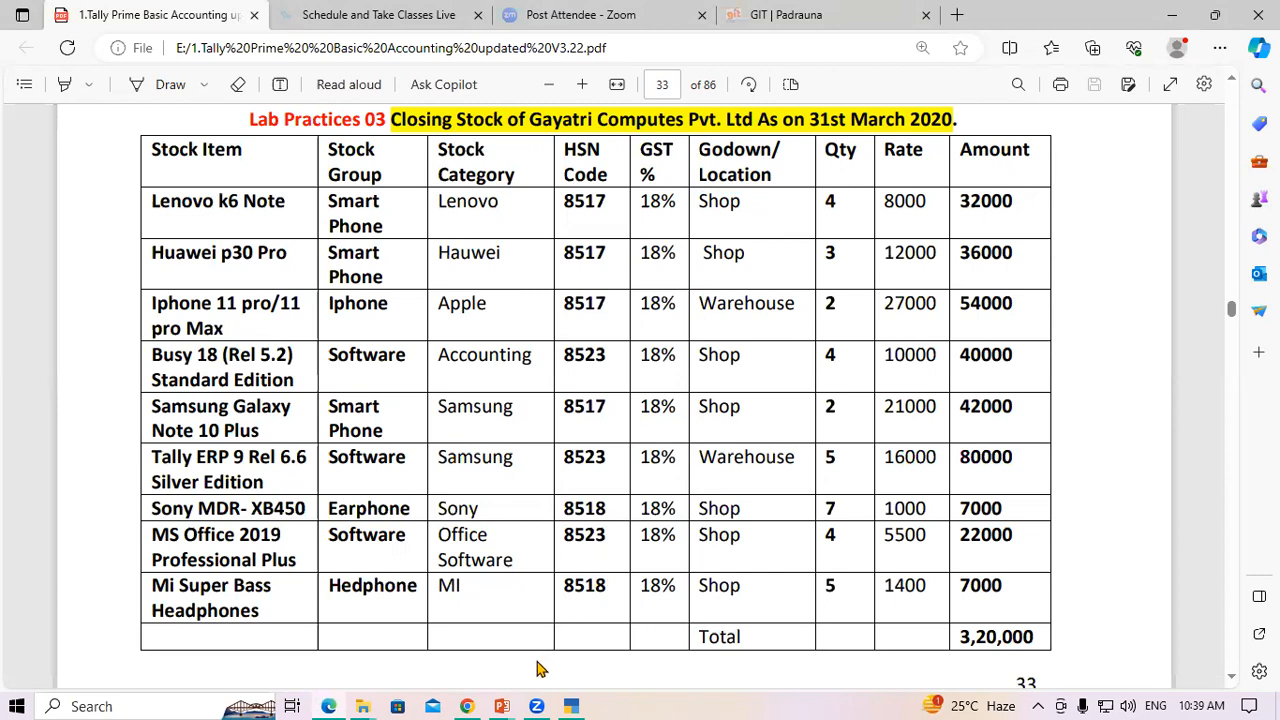
Switch to TallyPrime and start creating a new Unit from the inventory masters, checking back briefly with the closing stock table in Edge
click(571, 702)
key(Escape)
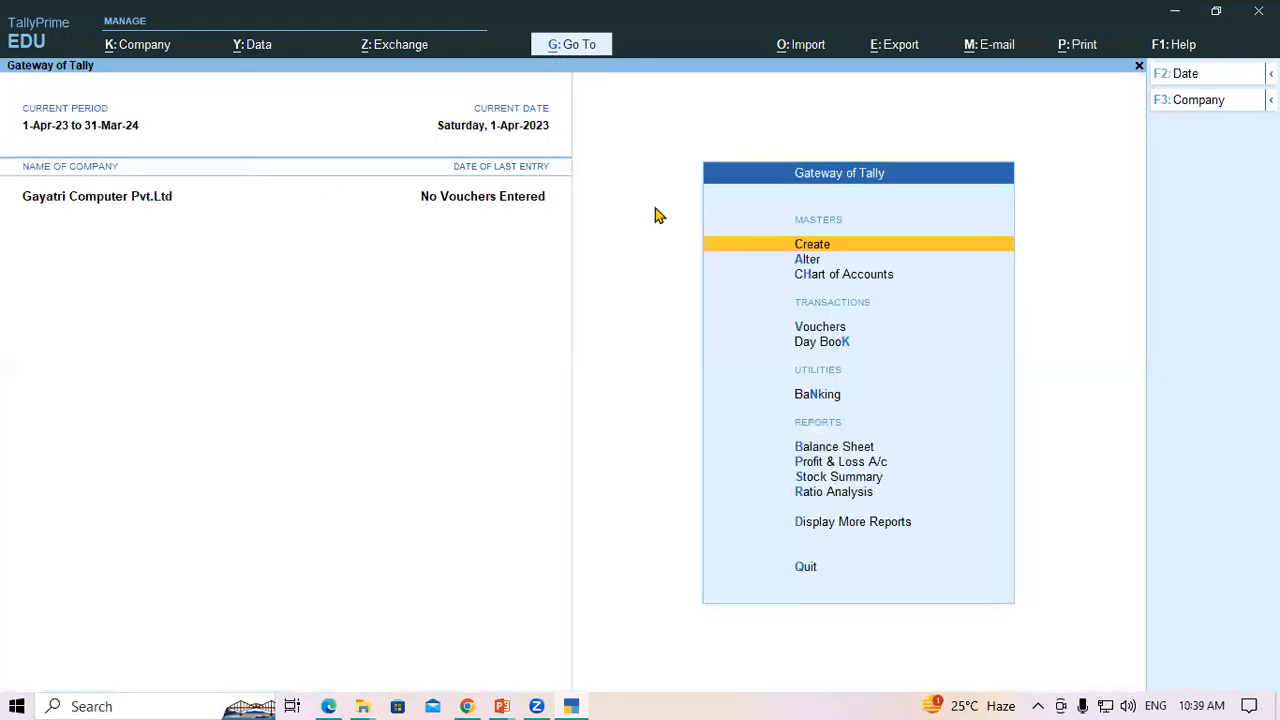
key(Return)
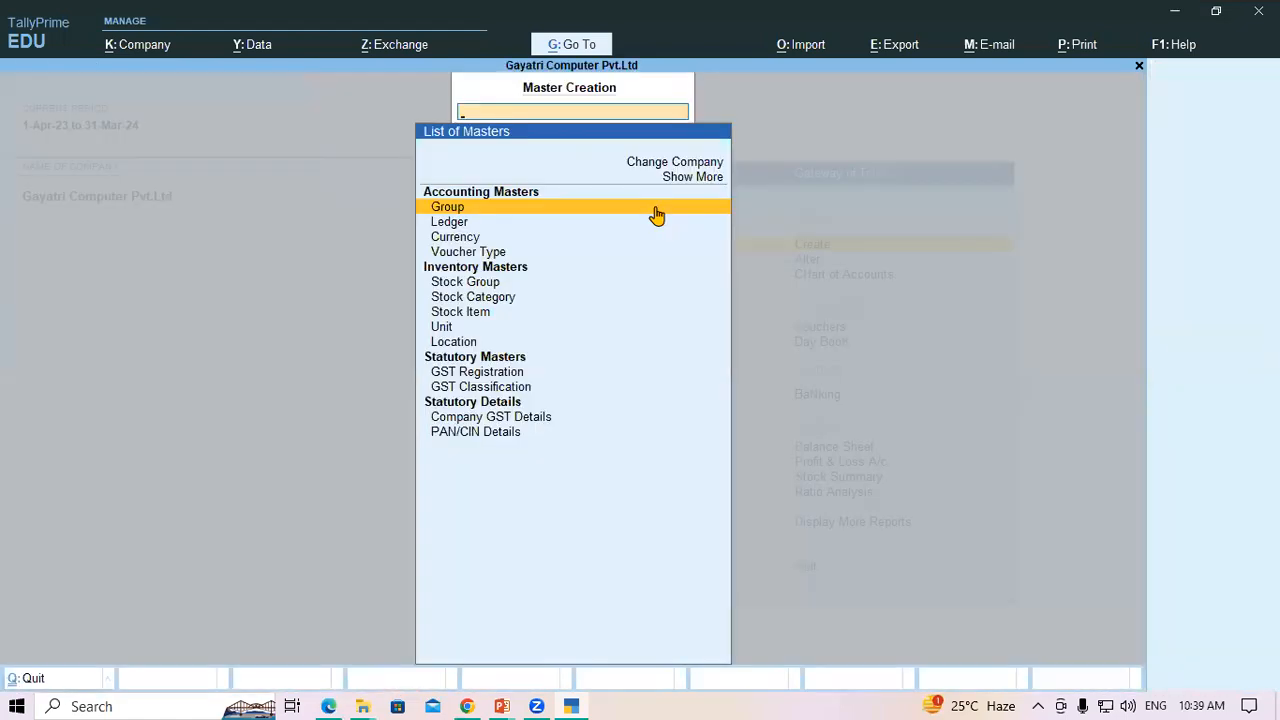
key(Down)
key(Down)
key(Down)
key(Down)
key(Down)
key(Down)
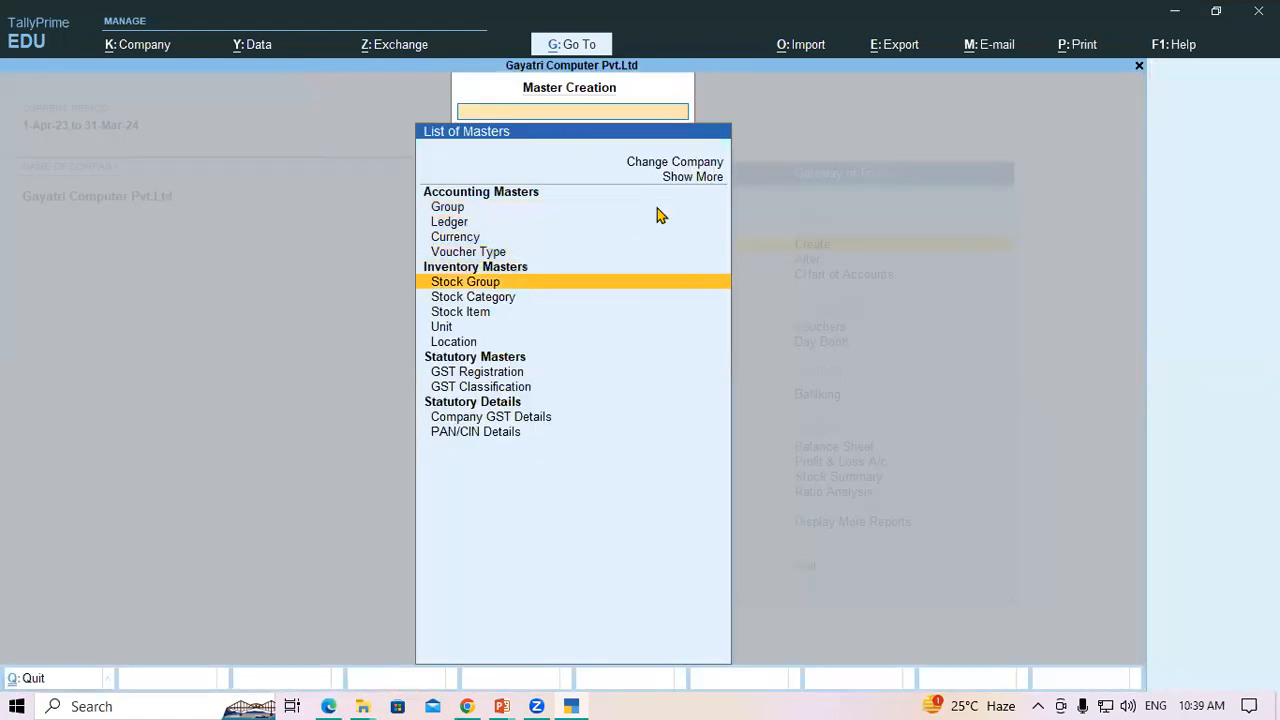
key(Down)
key(Return)
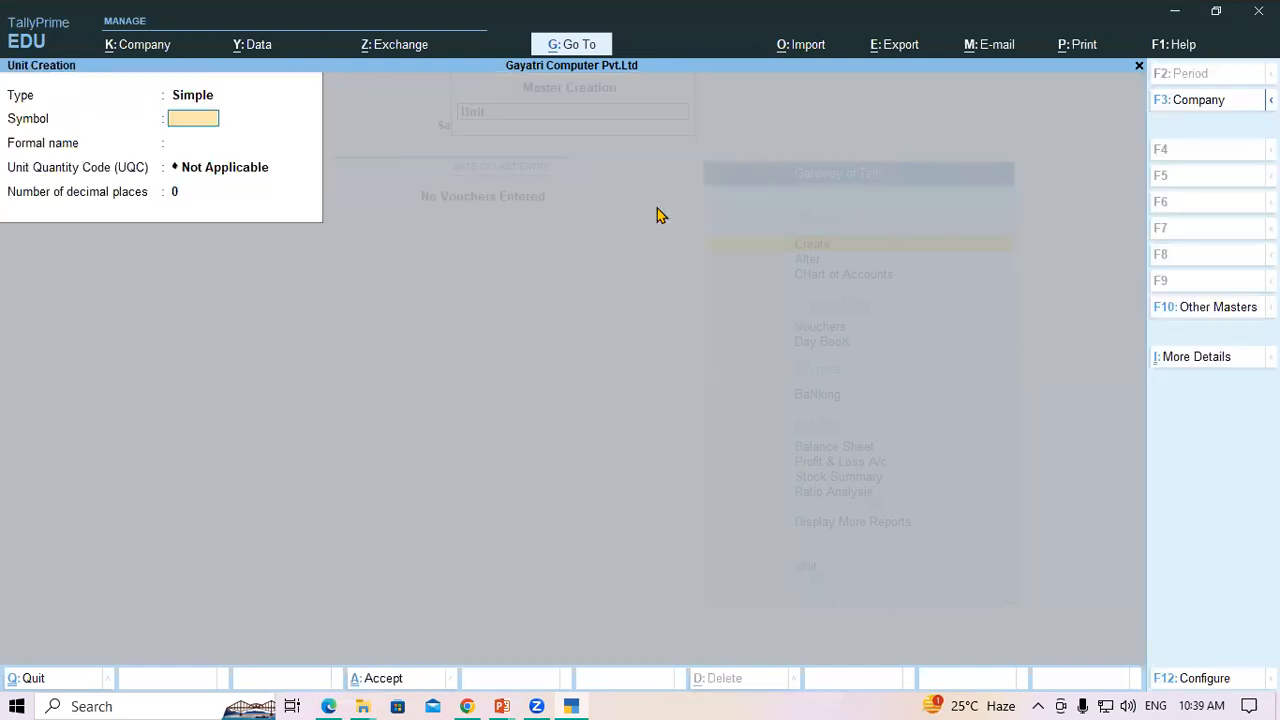
key(alt+Tab)
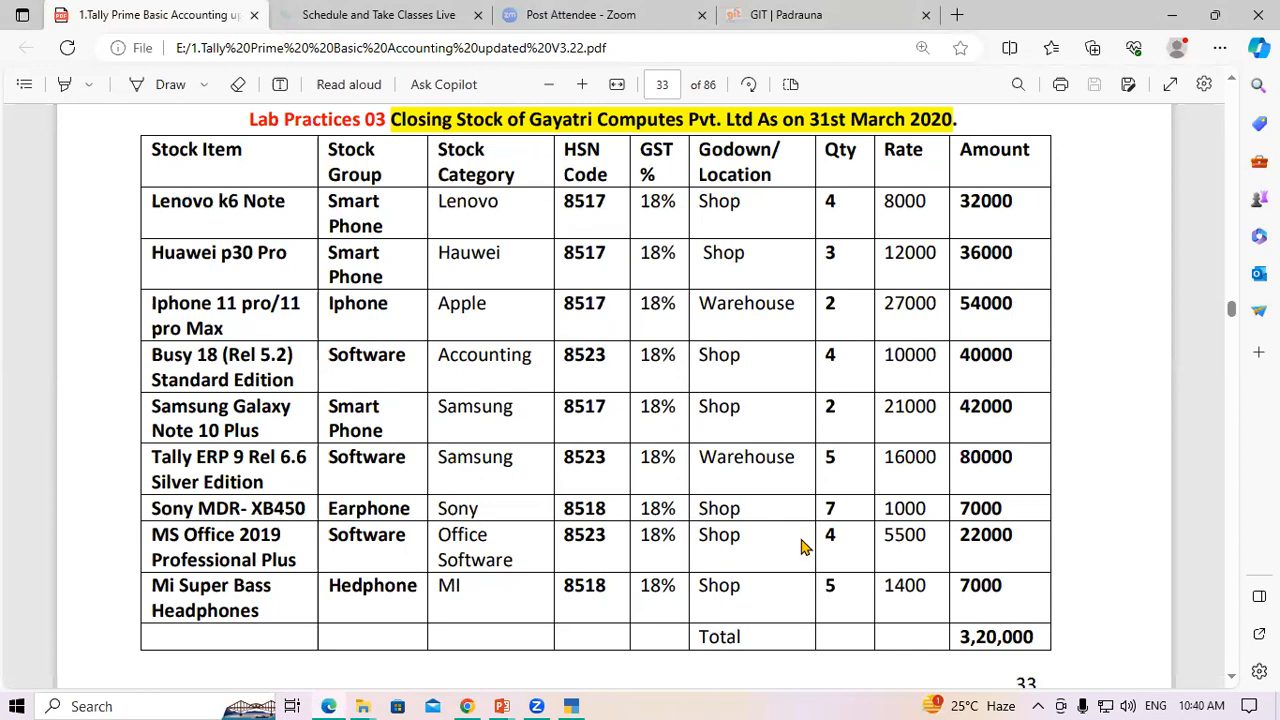
key(alt+Tab)
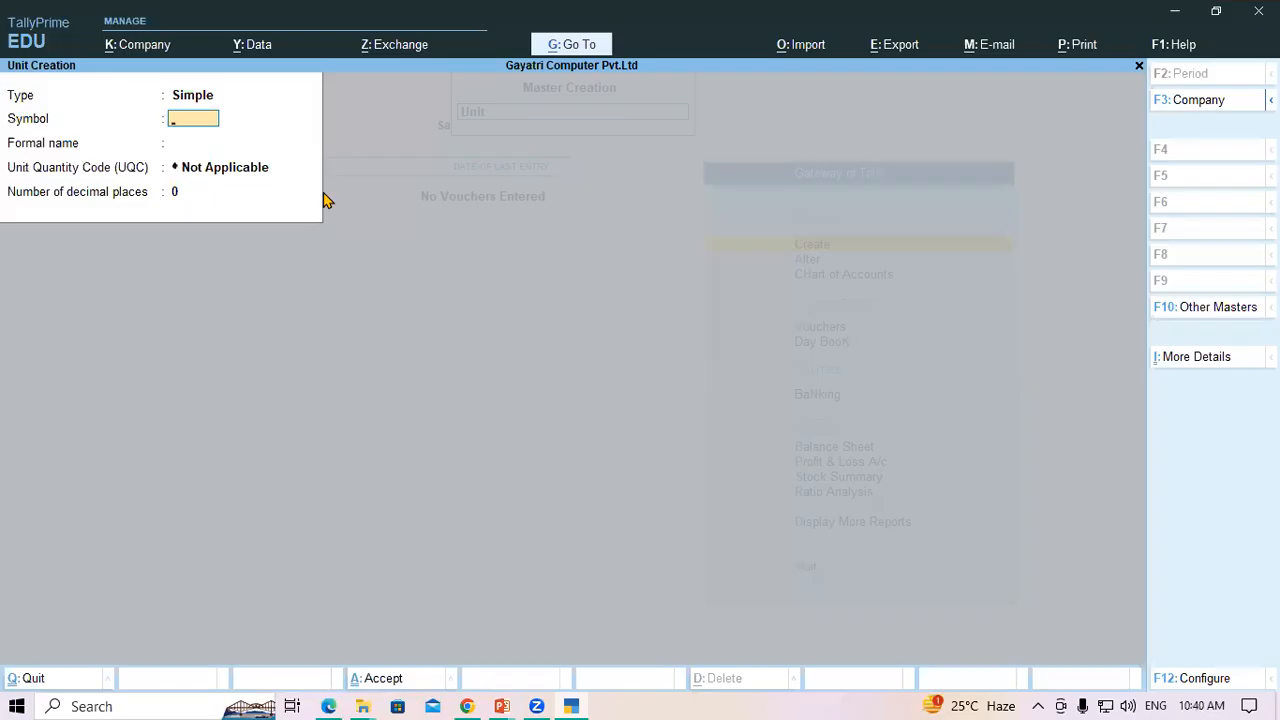
Create the simple unit pcs with the unit quantity code PCS-PIECES and 0 decimal places, and leave unit creation
text(pcs)
key(Return)
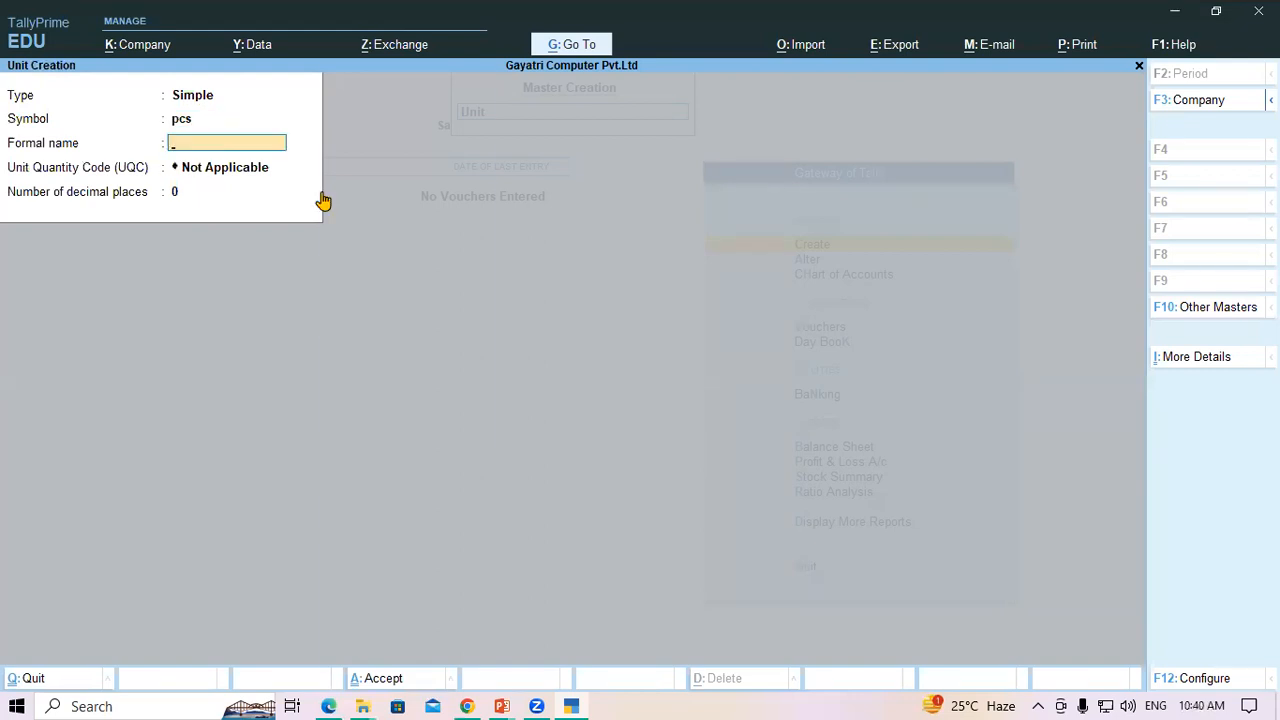
key(Return)
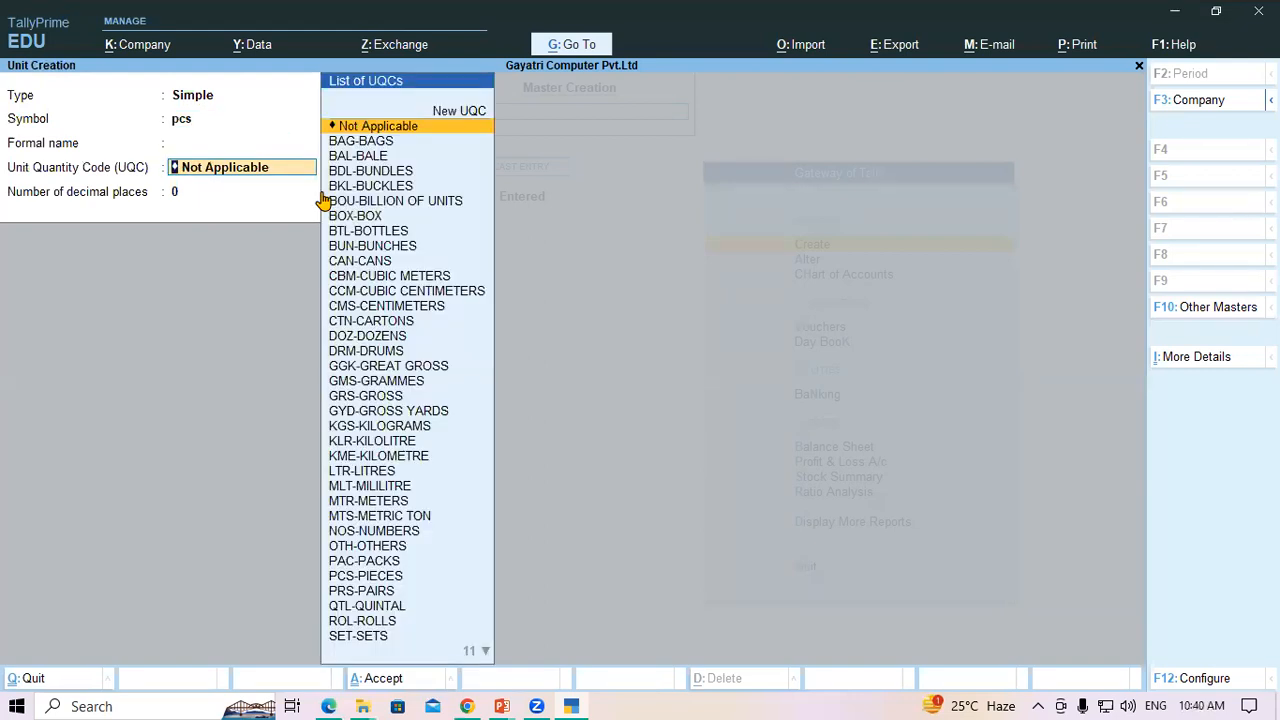
text(p)
key(Down)
key(Down)
key(Return)
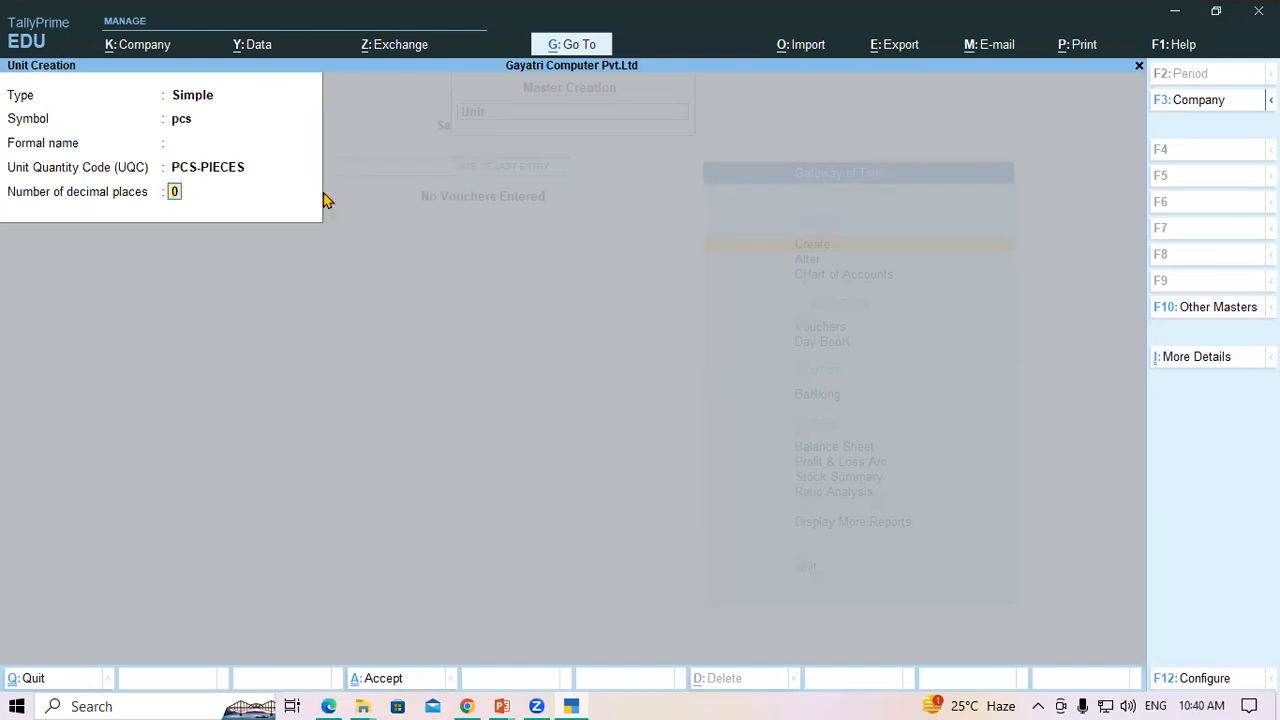
key(Return)
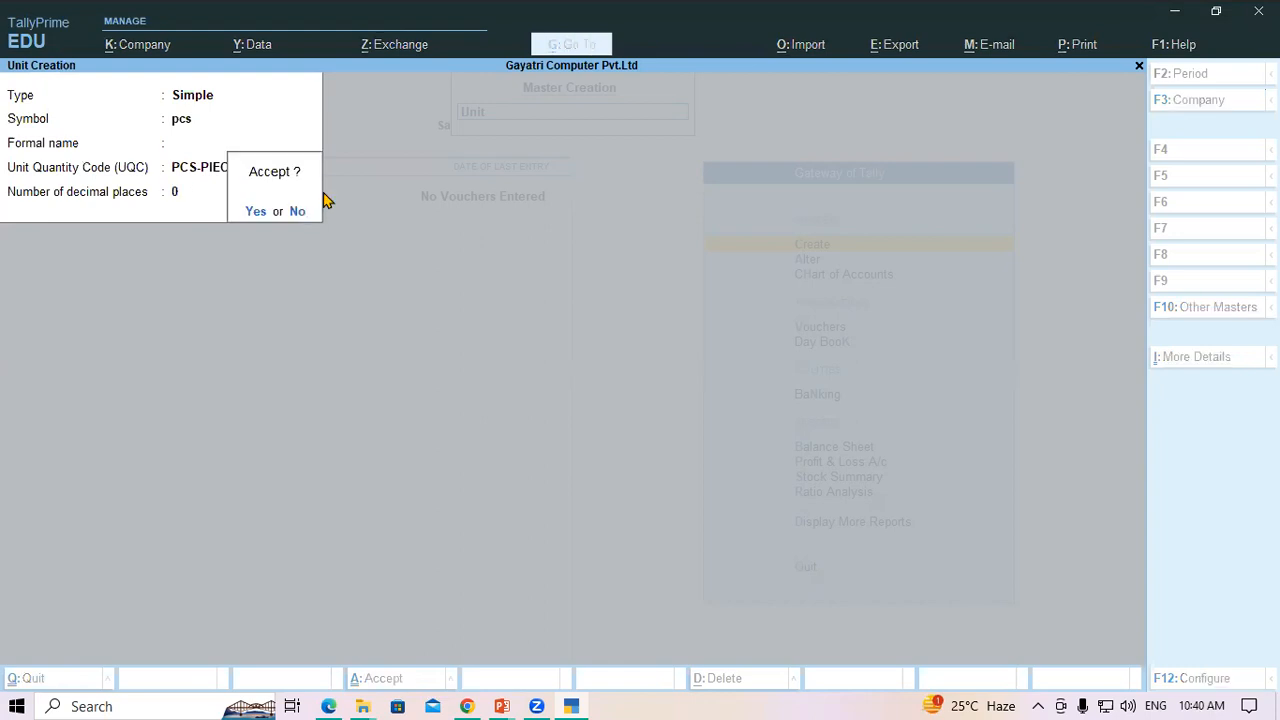
key(Escape)
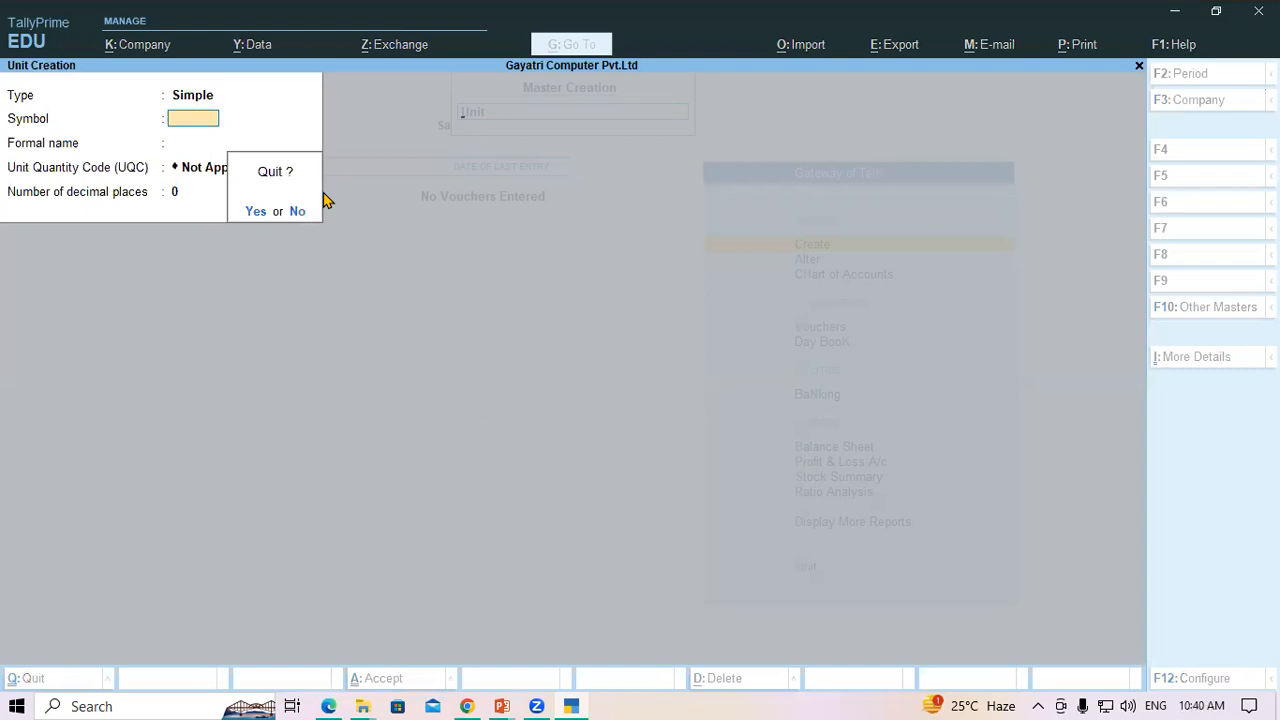
key(y)
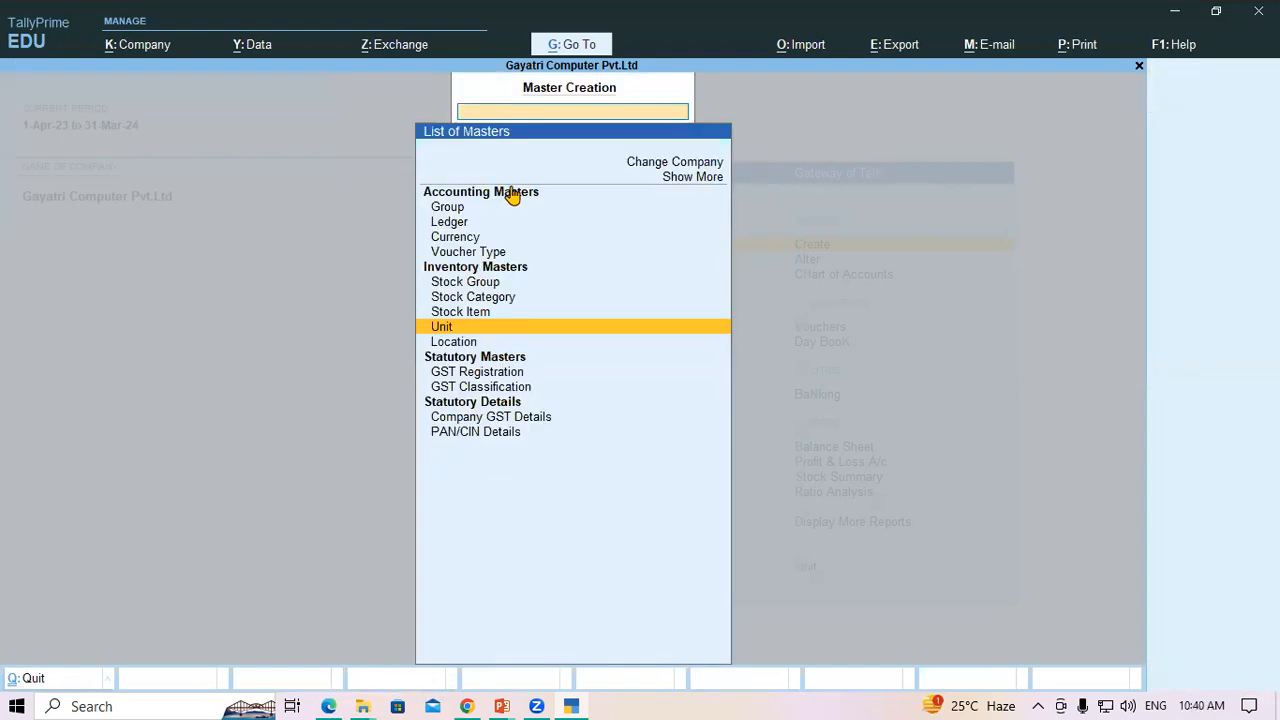
Start a new Stock Item and name it Lenovo k6 Note, copying the name from the closing stock table in Edge and leaving the alias empty
key(Up)
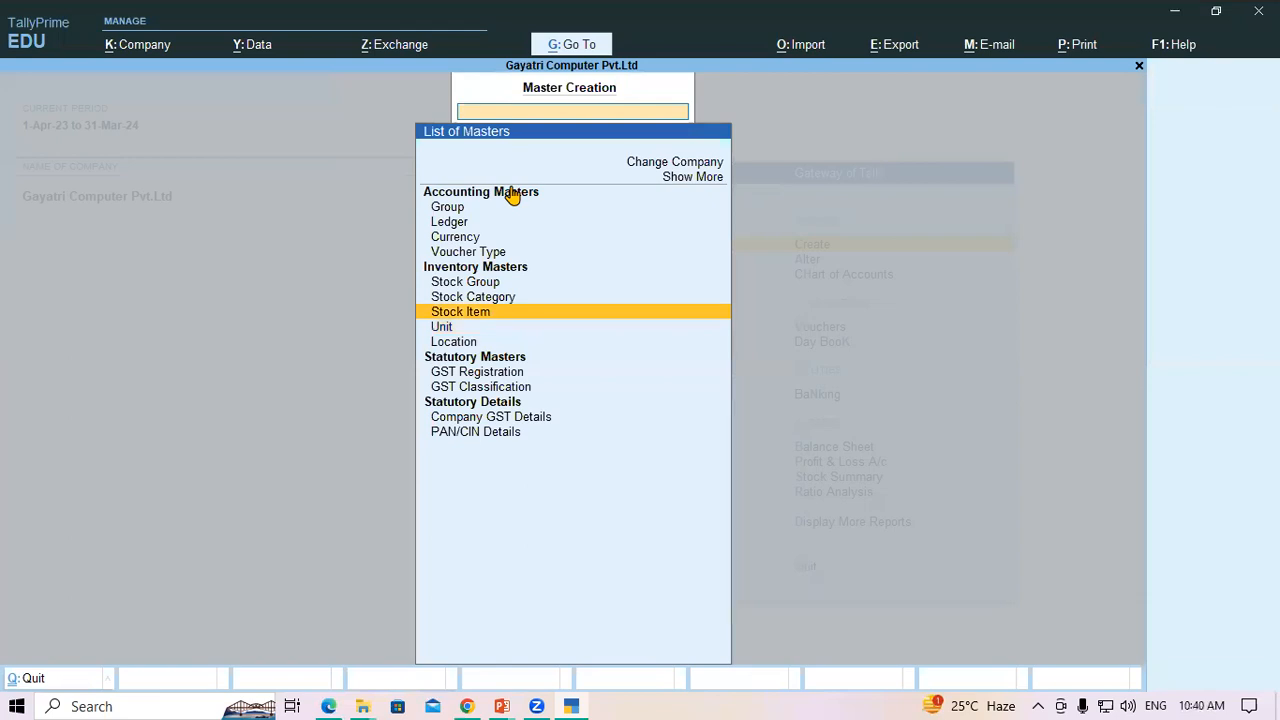
key(Return)
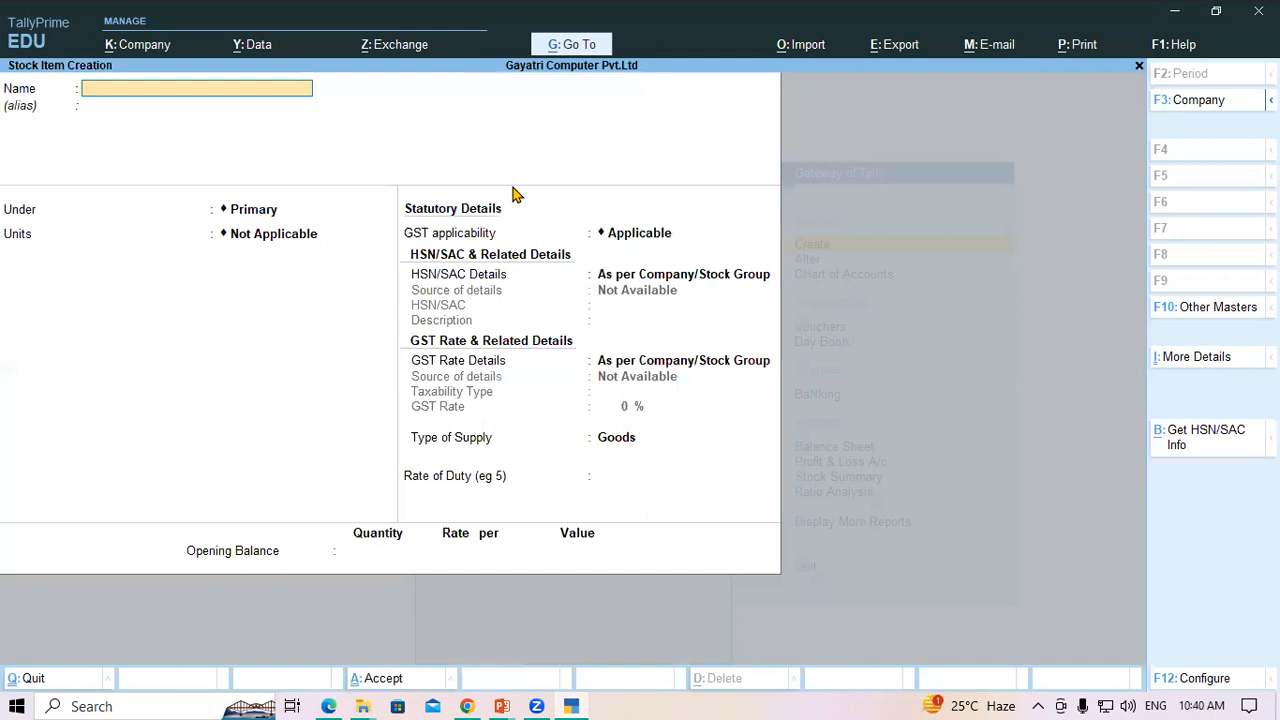
key(alt+Tab)
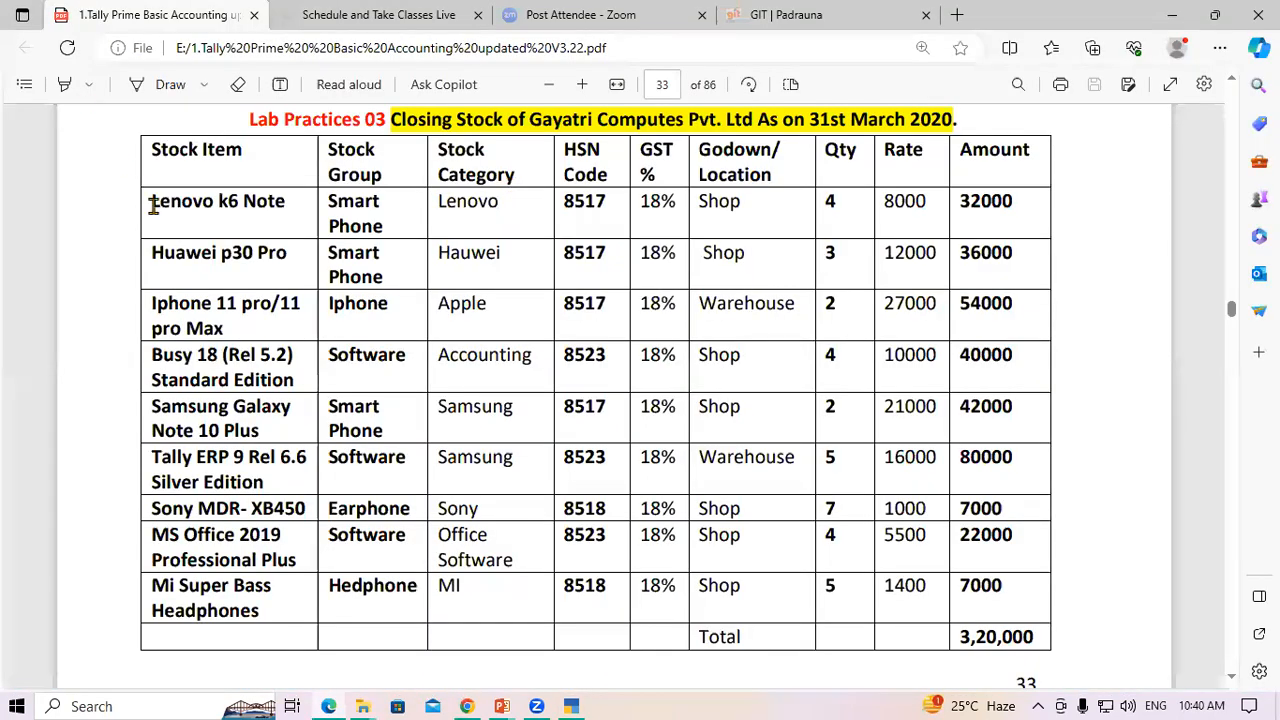
drag(179, 202, 292, 201)
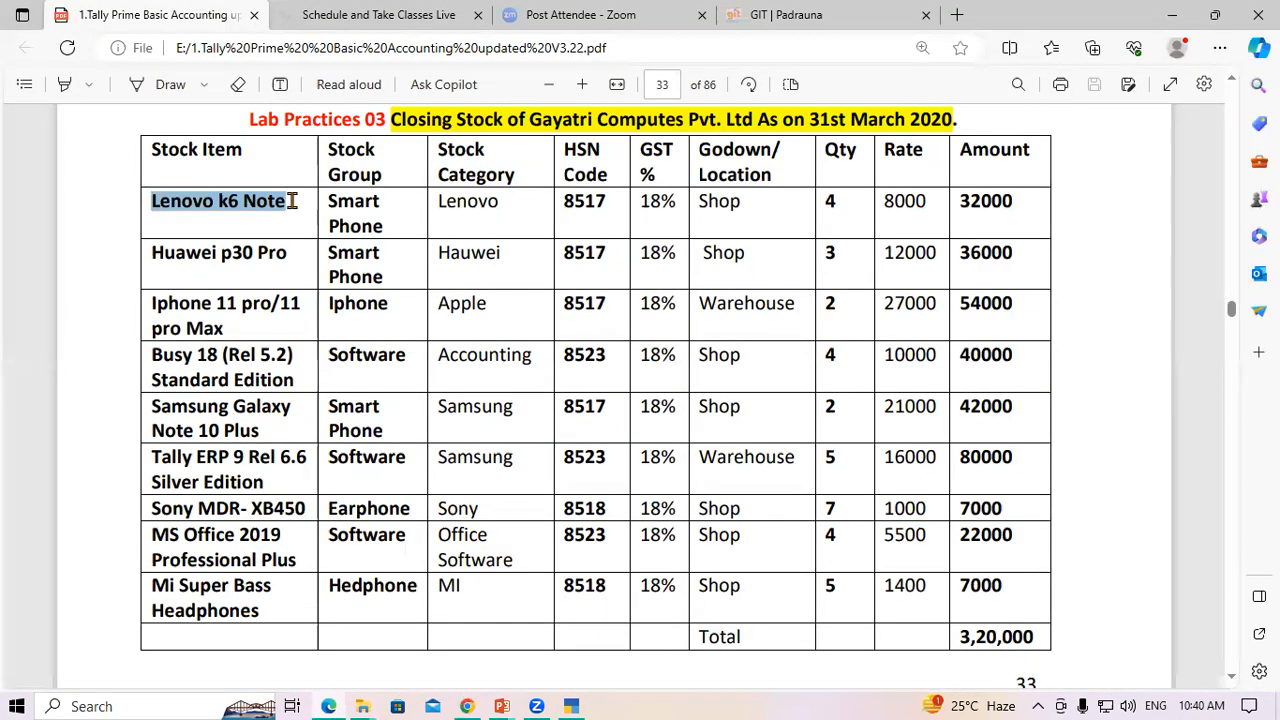
key(ctrl+c)
key(alt+Tab)
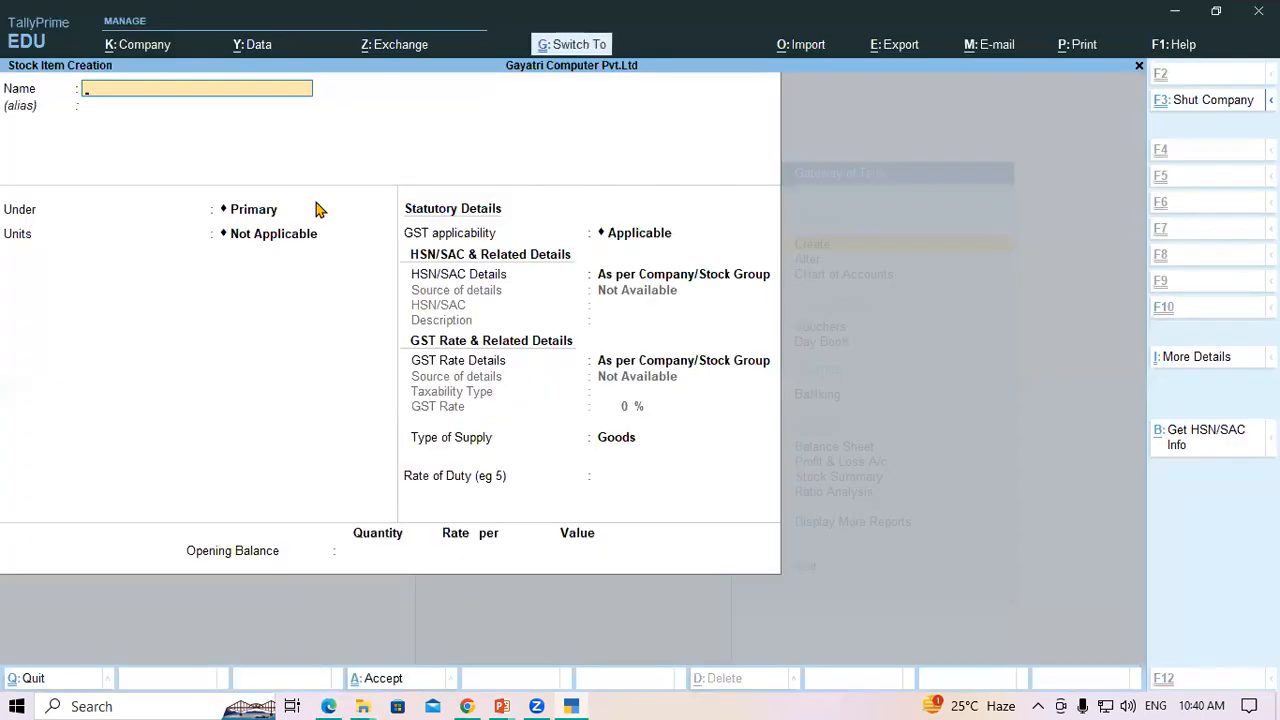
key(ctrl+v)
key(Return)
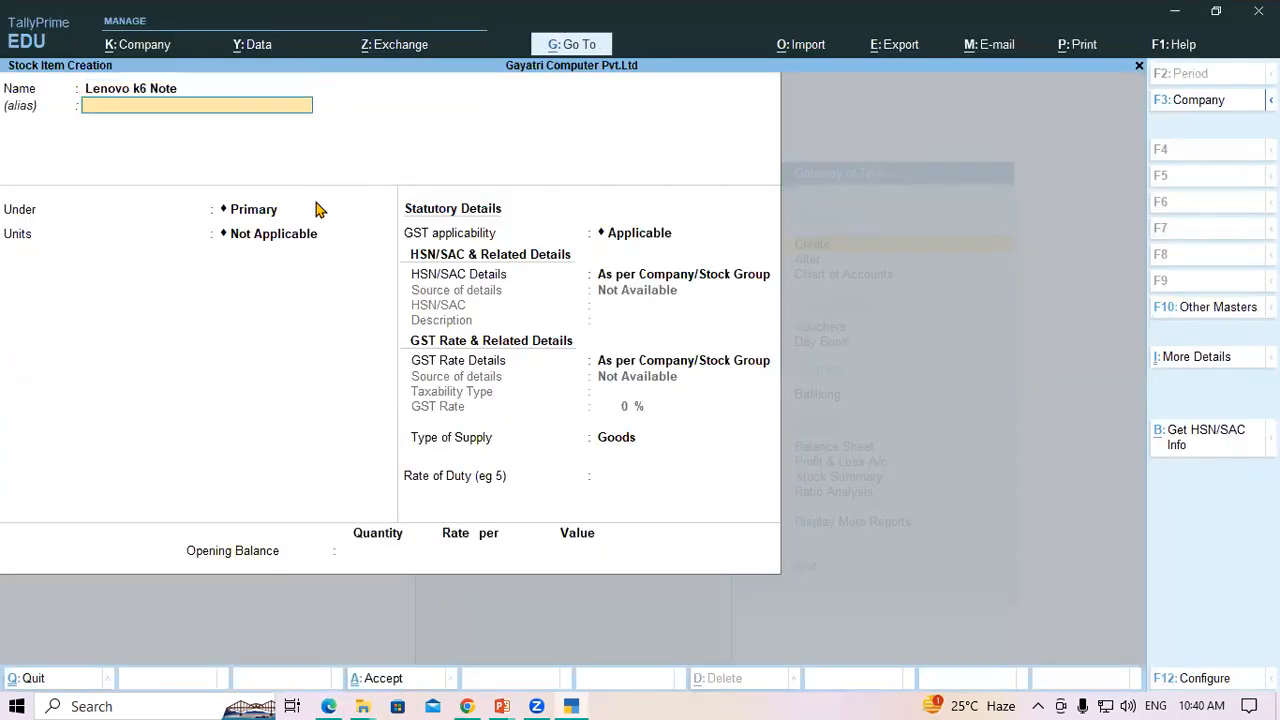
key(Return)
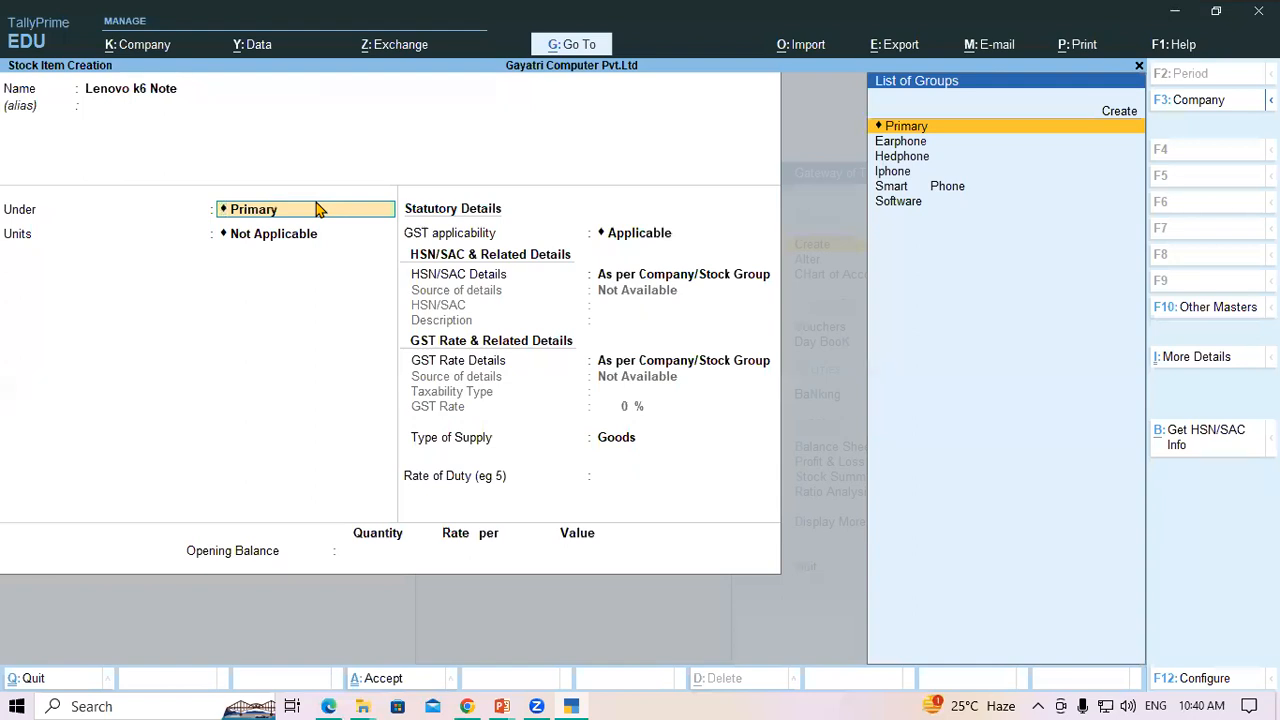
Place the Lenovo k6 Note item under the Smart Phone group and set its units to pcs
text(Sm)
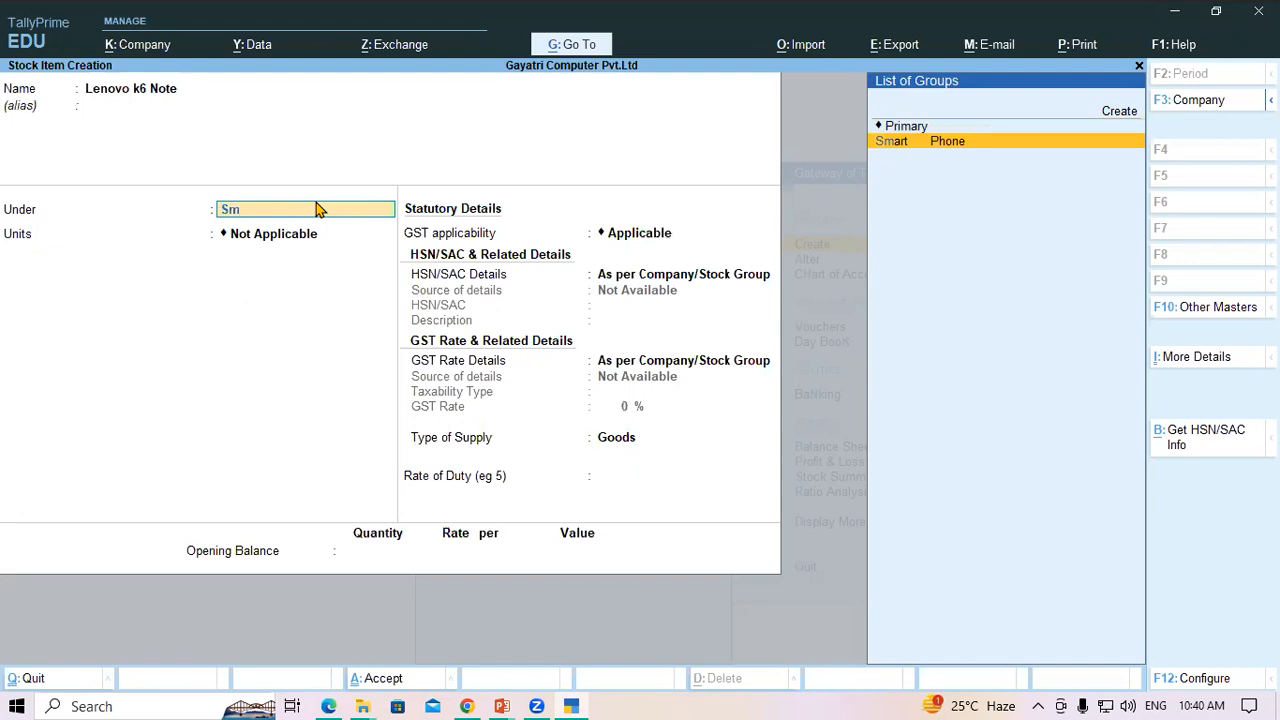
key(Return)
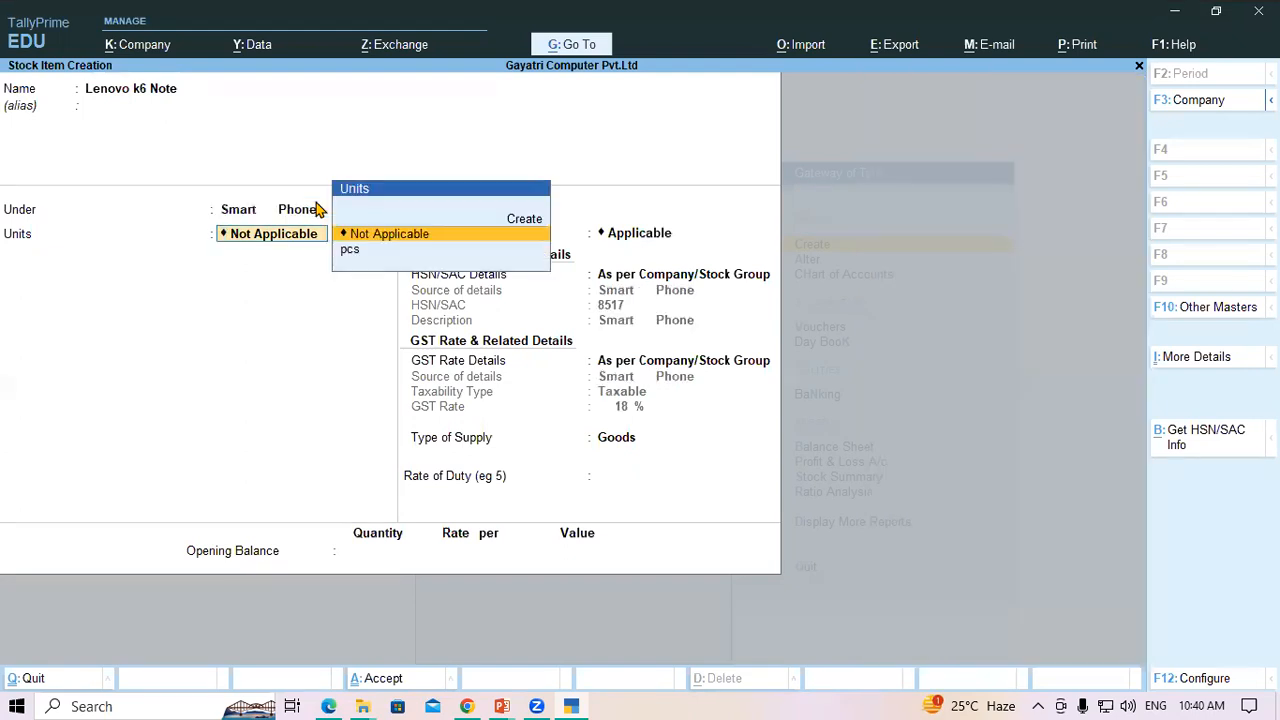
key(Down)
key(Return)
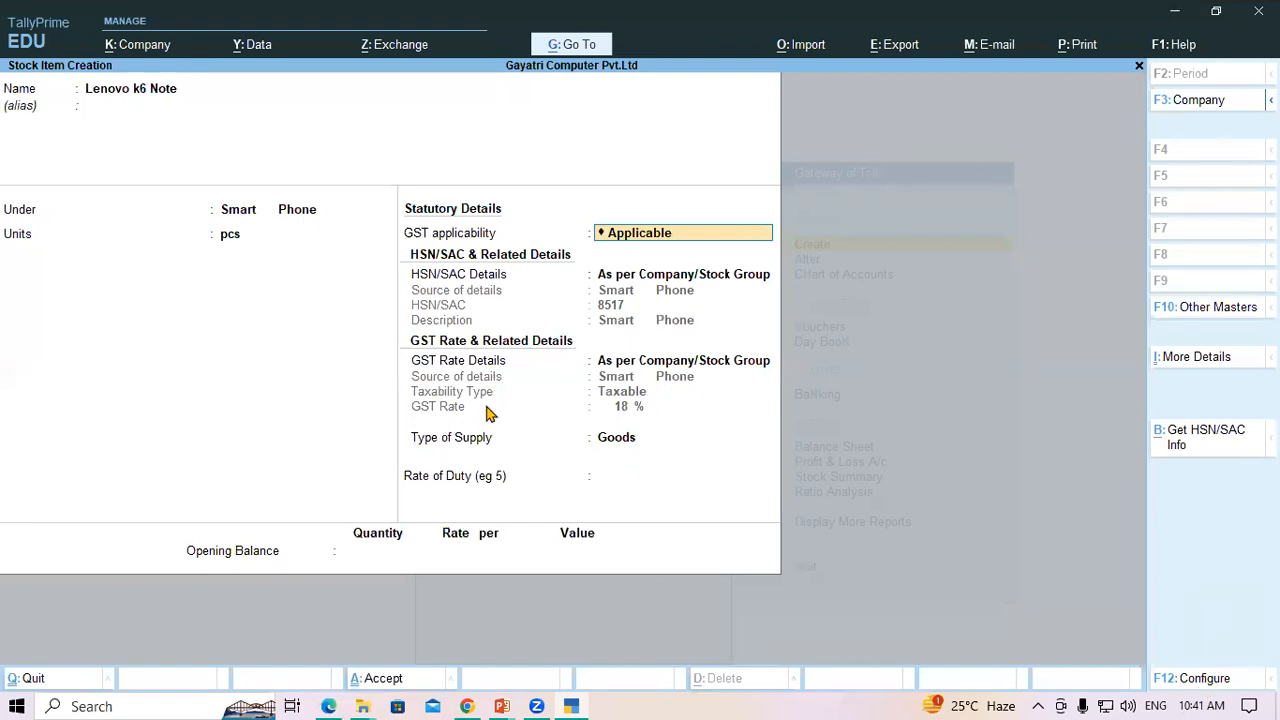
Show more configurations for stock item creation and enable Use Stock Category for Stock Items
click(1198, 679)
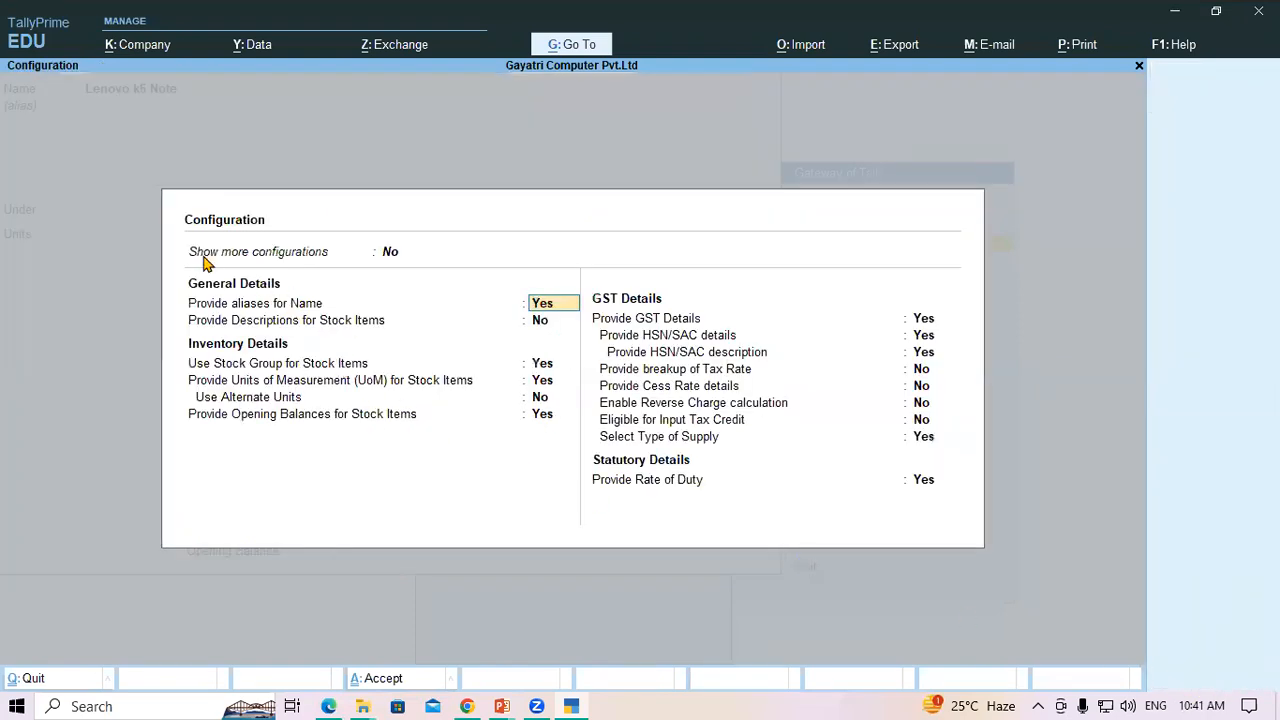
click(388, 256)
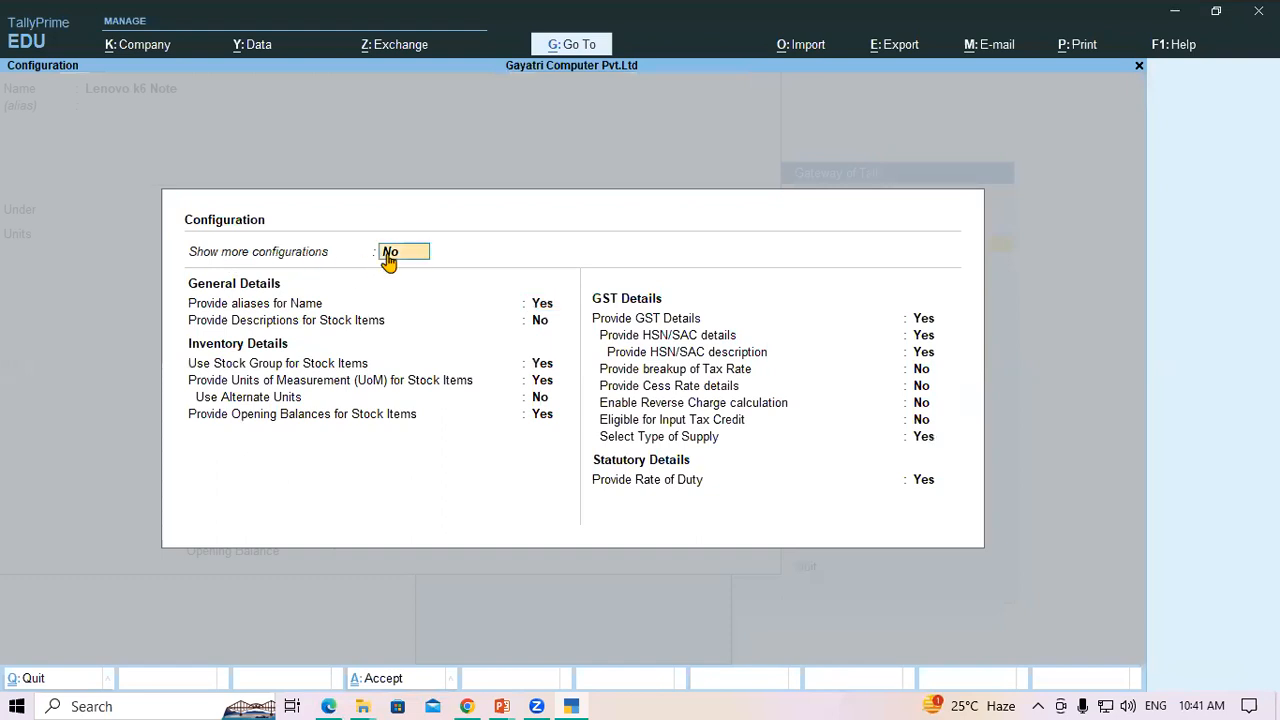
key(y)
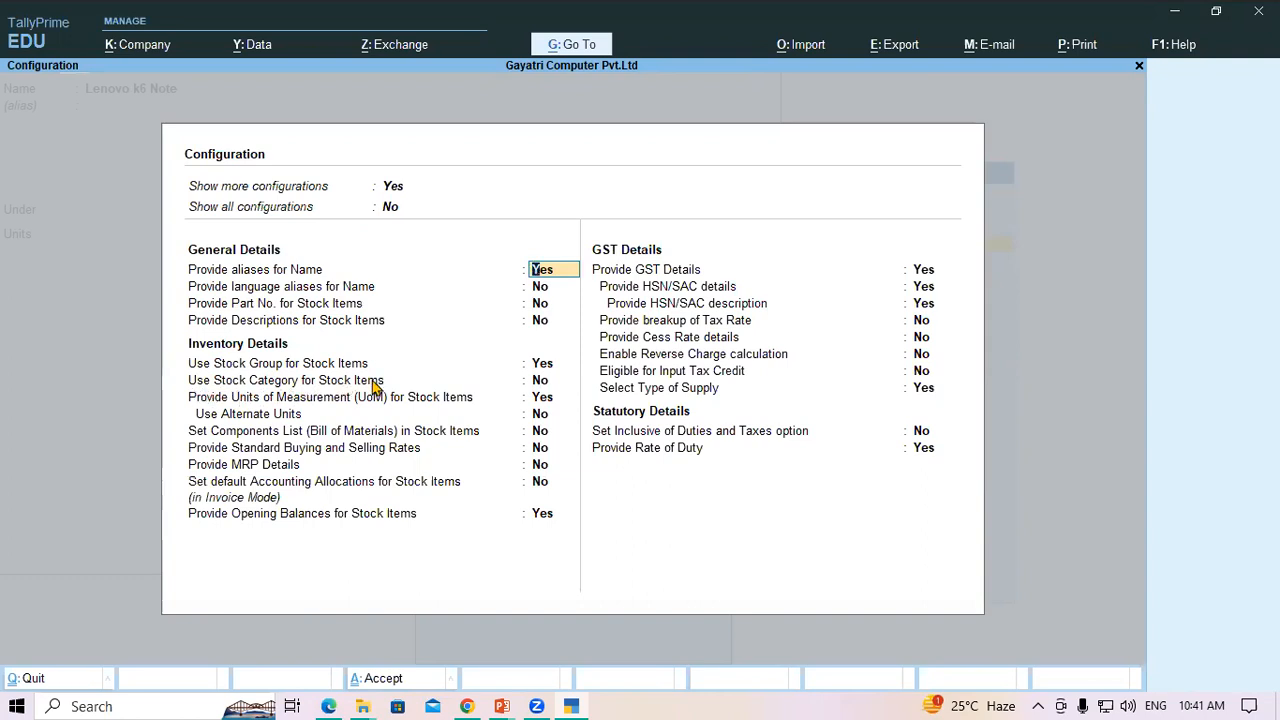
click(541, 382)
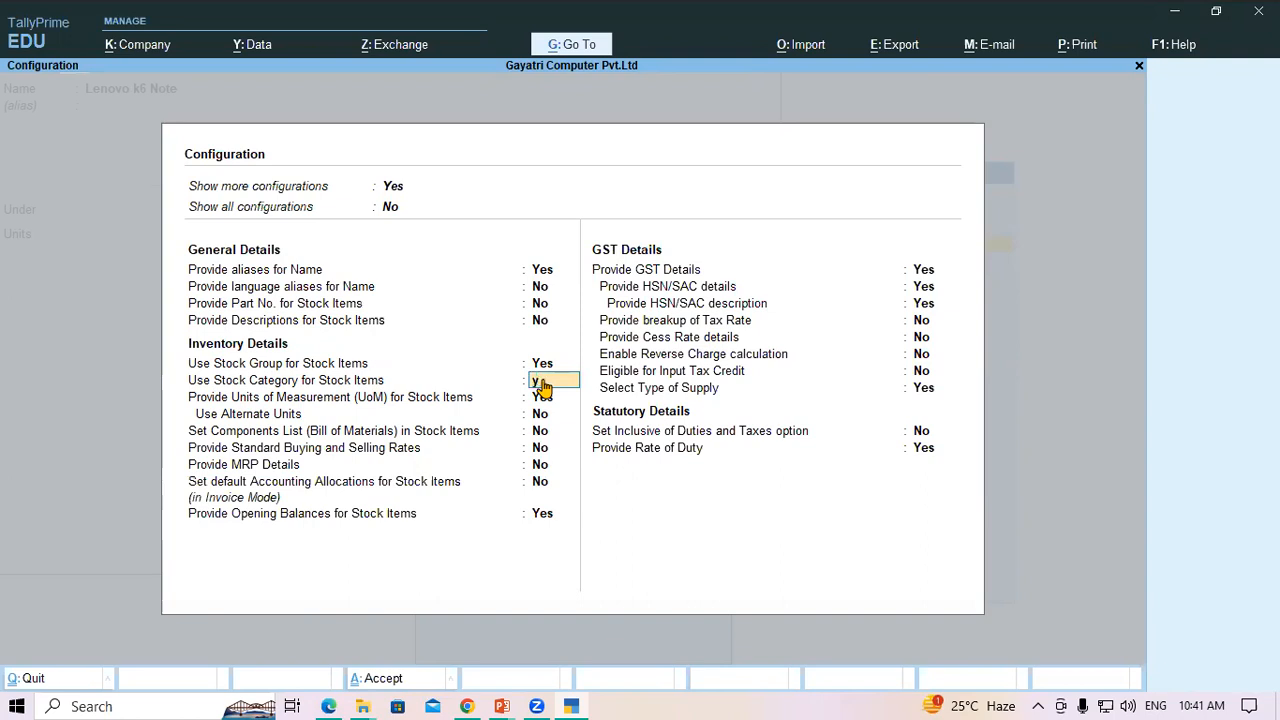
key(y)
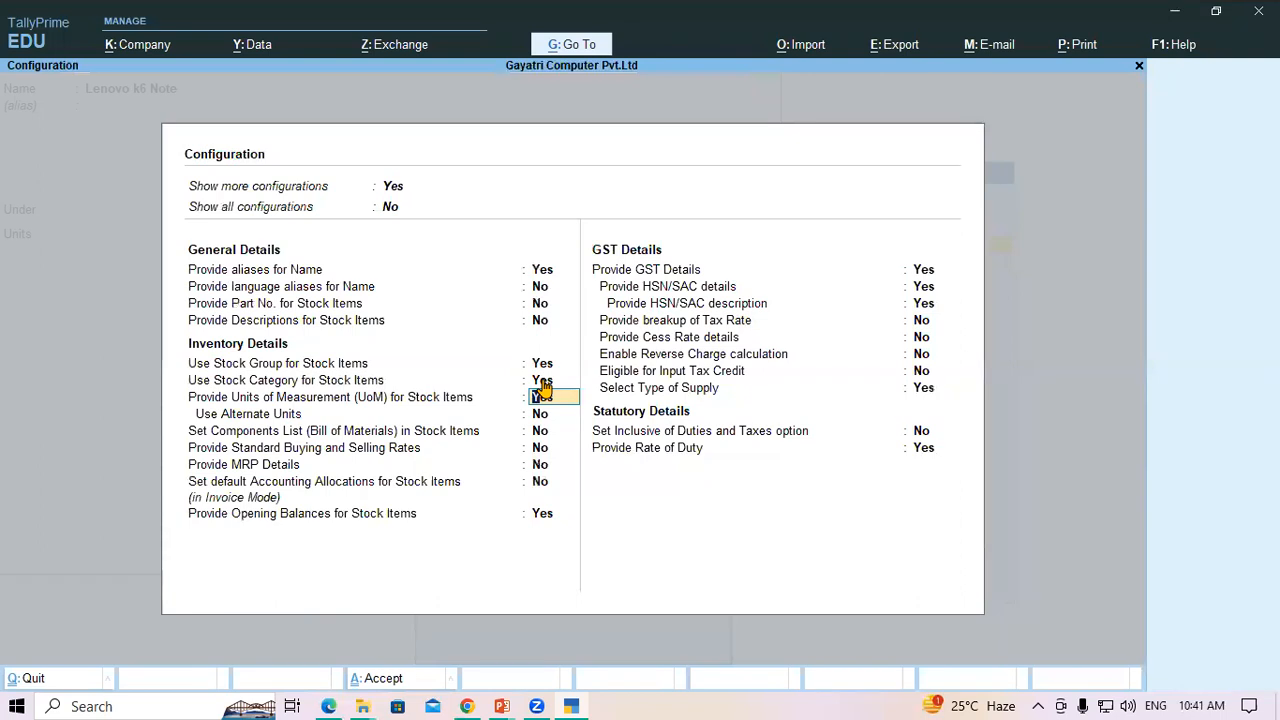
key(ctrl+a)
Set the item's category to Lenovo, keeping pcs as the unit and GST applicability as Applicable
key(Return)
key(Return)
key(Return)
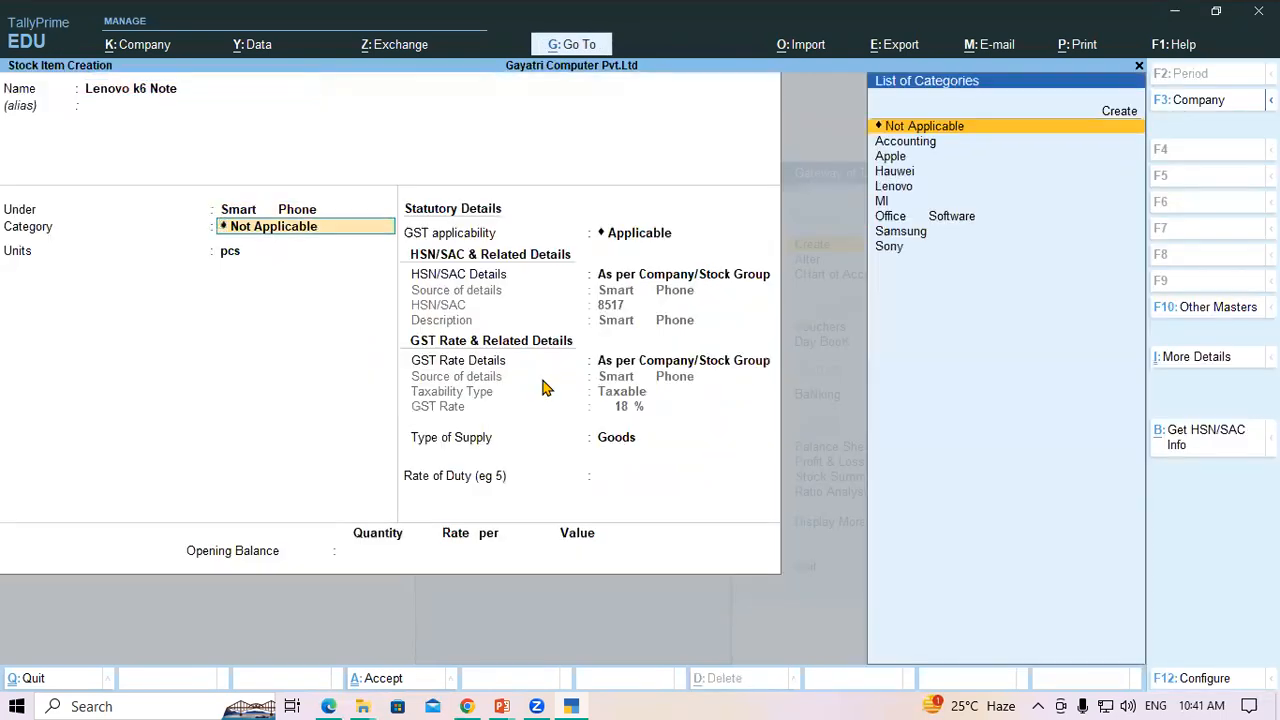
text(Le)
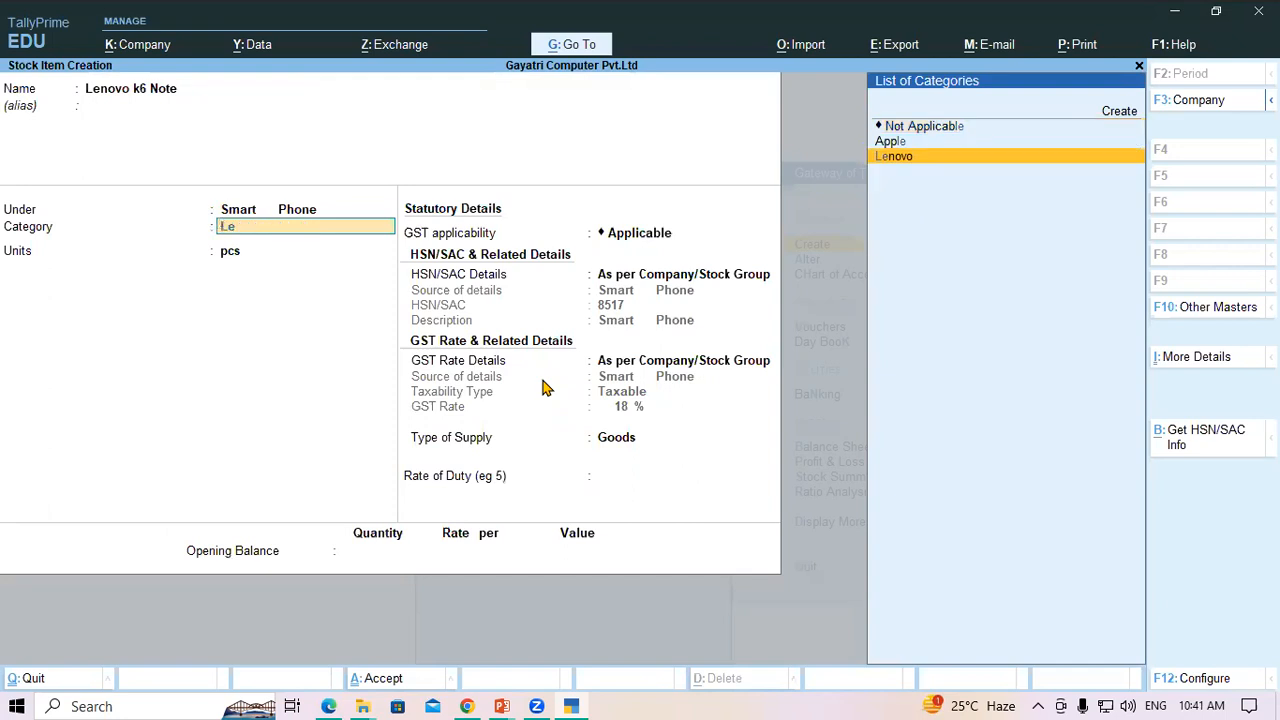
key(Return)
key(Return)
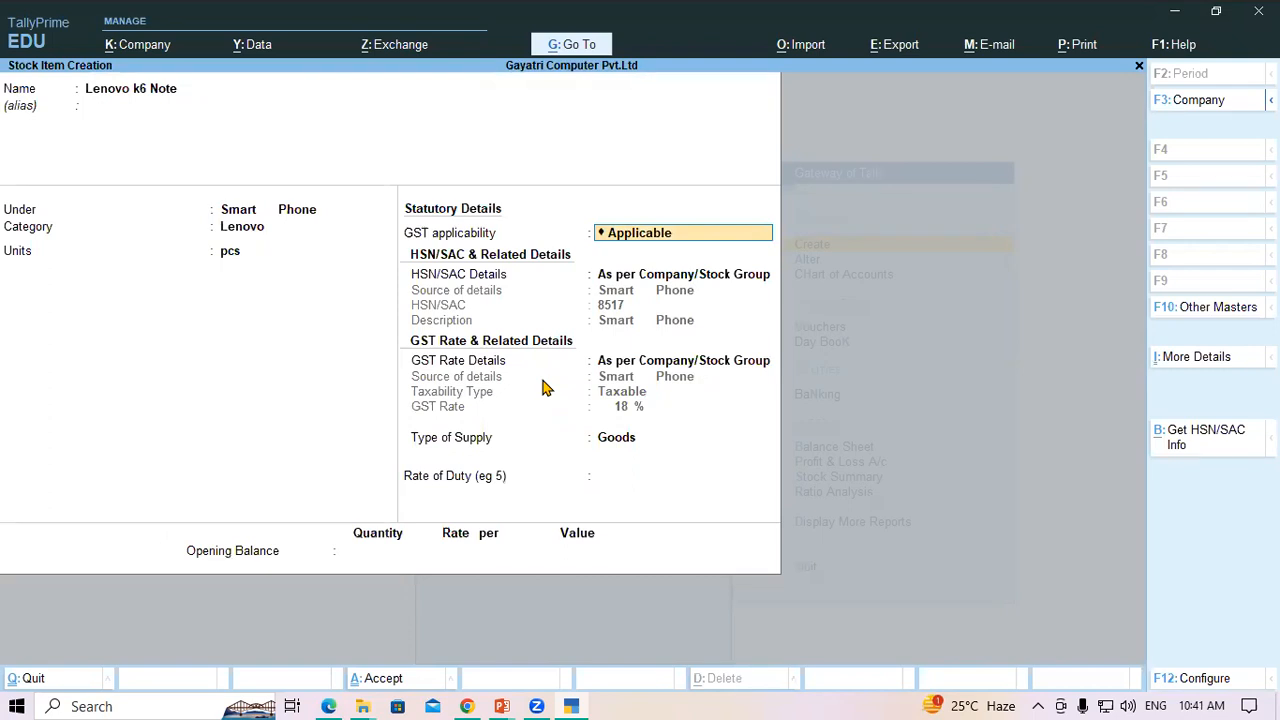
key(Return)
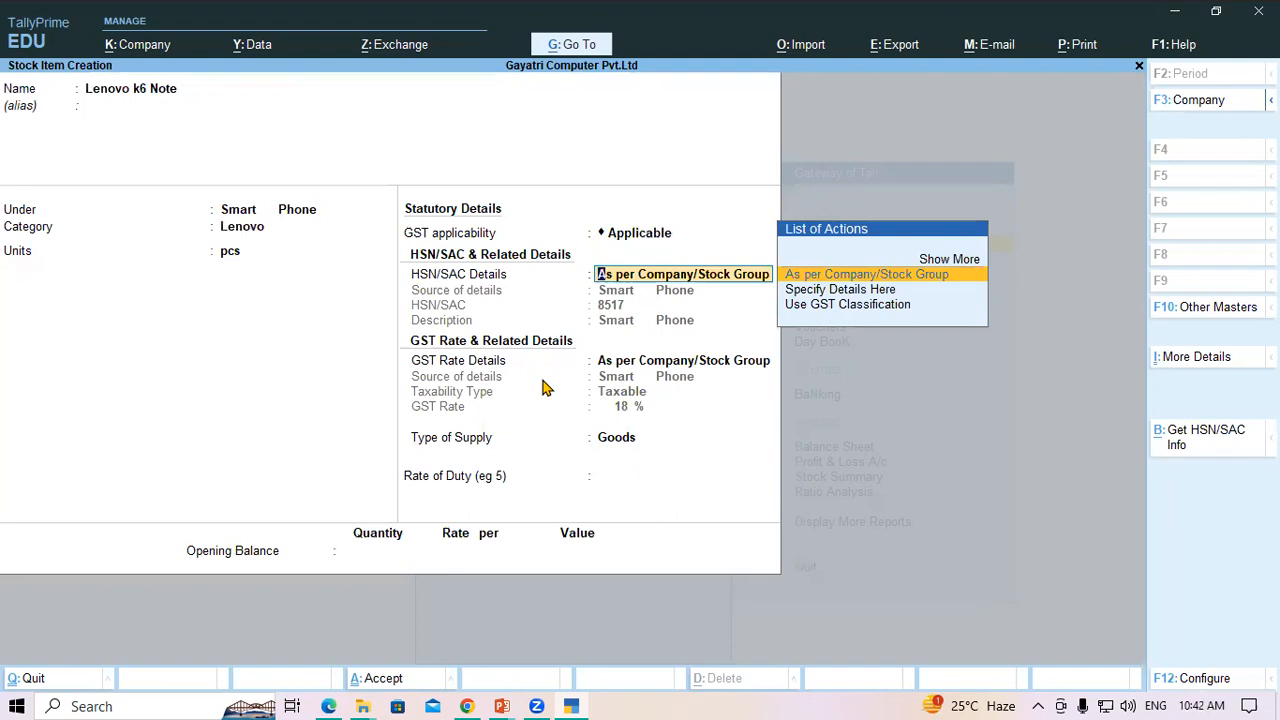
key(Down)
key(Return)
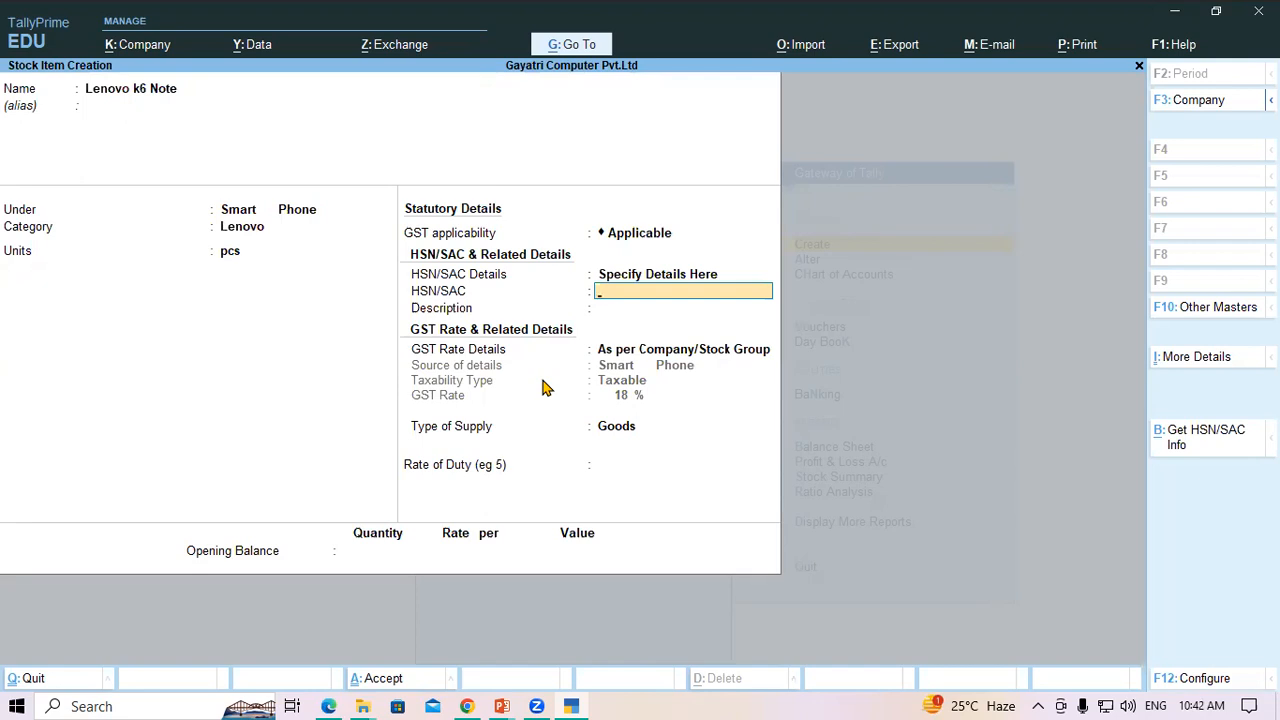
key(BackSpace)
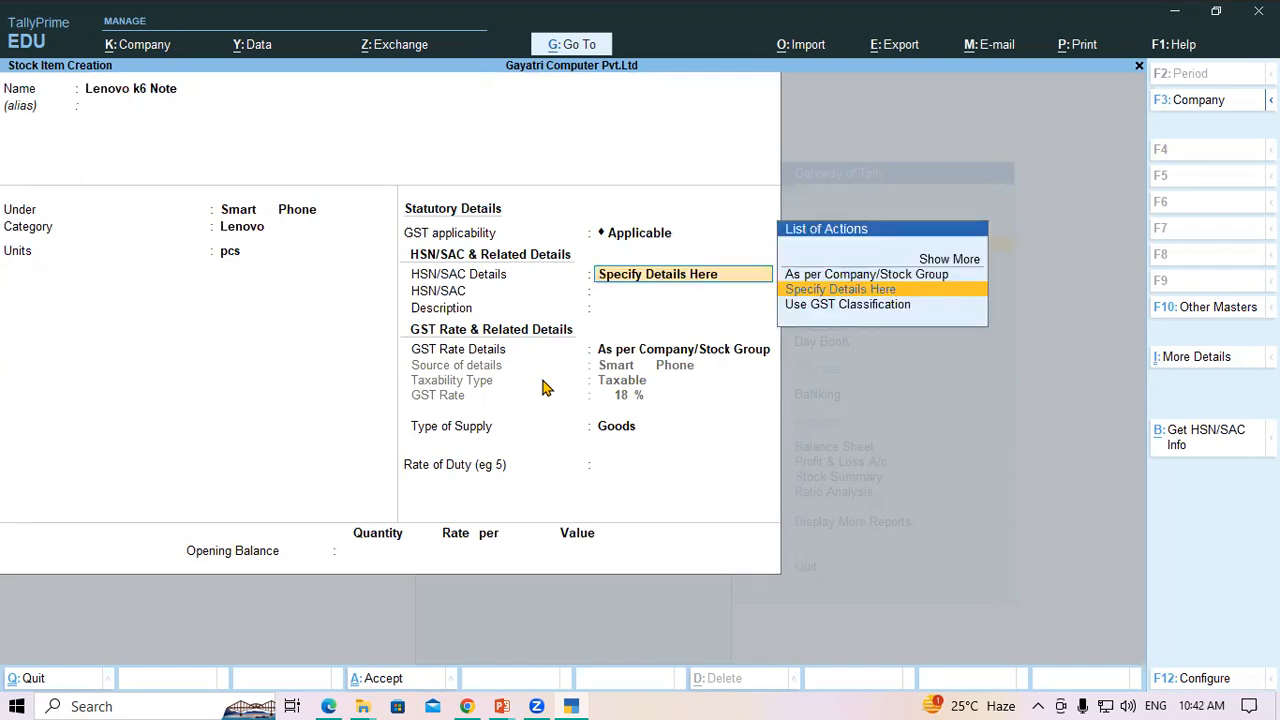
key(Up)
Keep the HSN/SAC and GST rate details as per Company/Stock Group, with Goods as type of supply and no duty rate entered
key(Return)
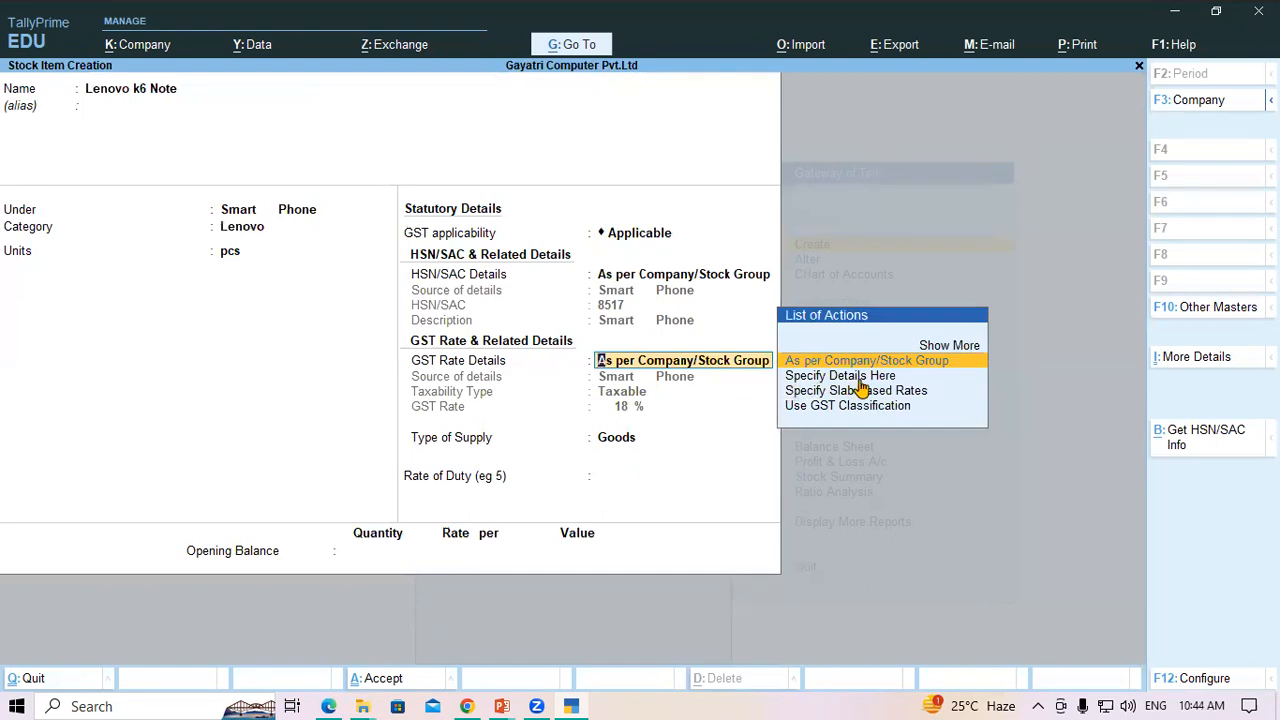
key(Return)
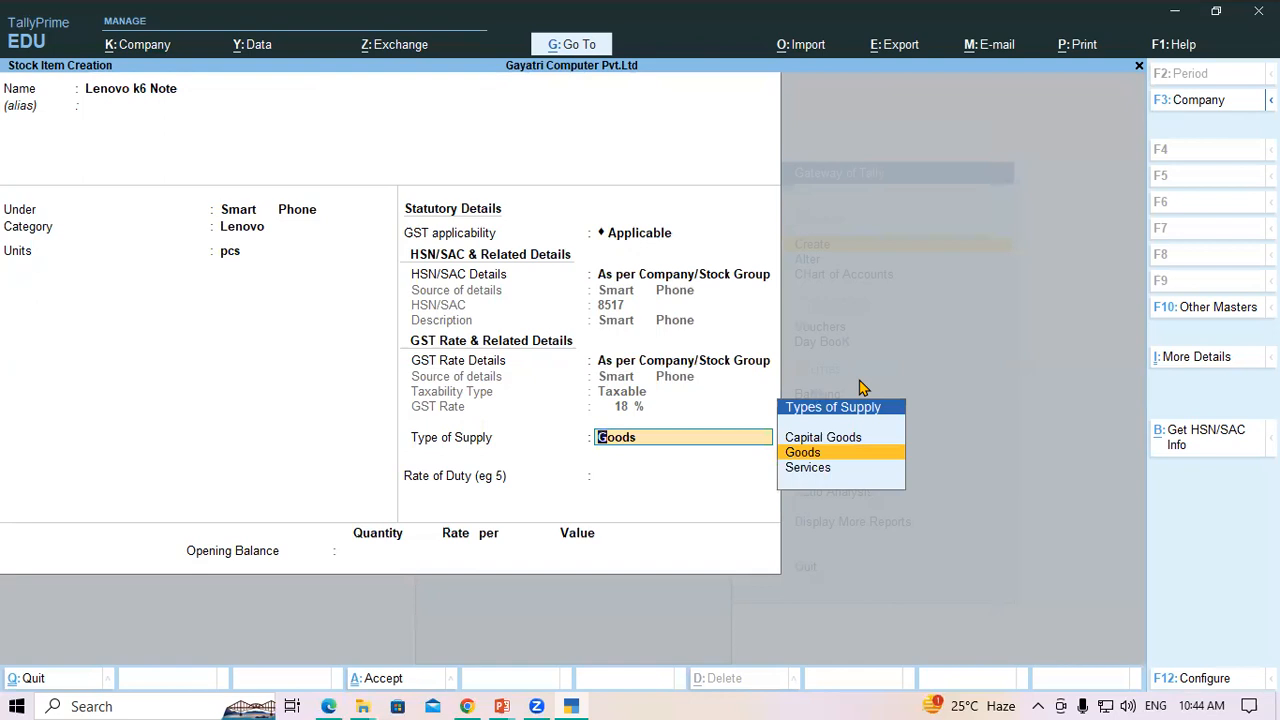
key(Return)
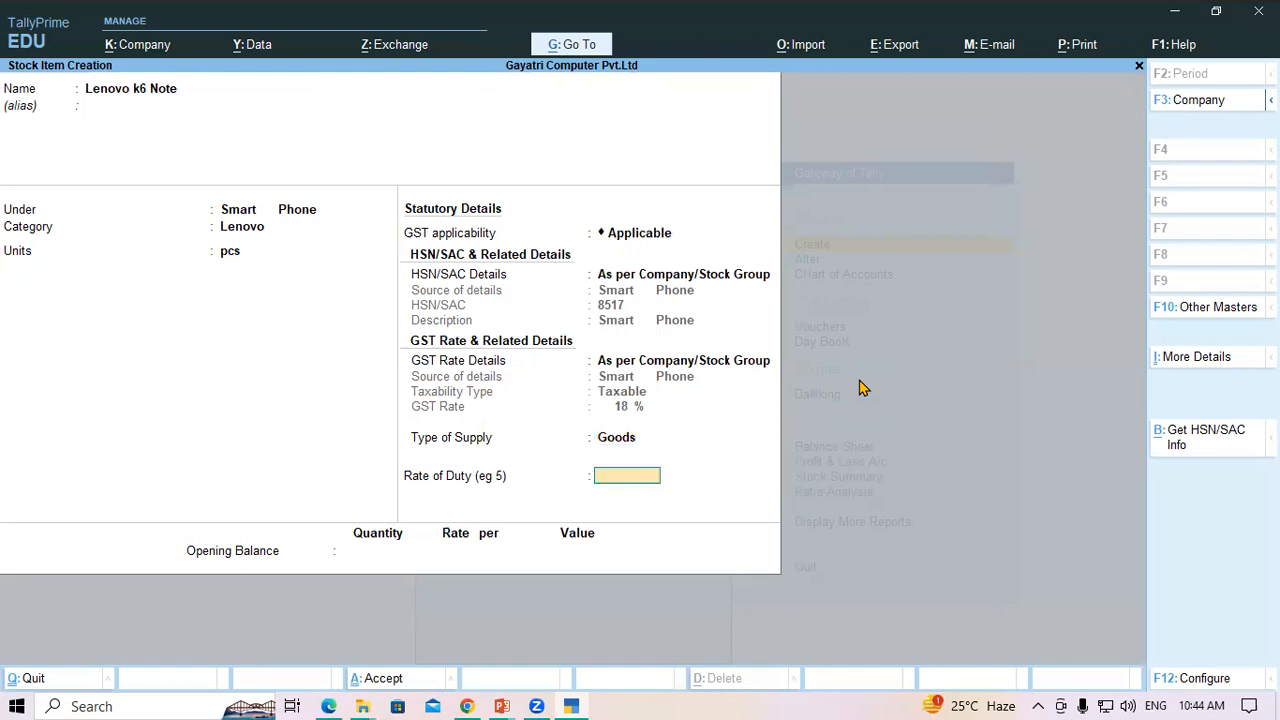
key(Return)
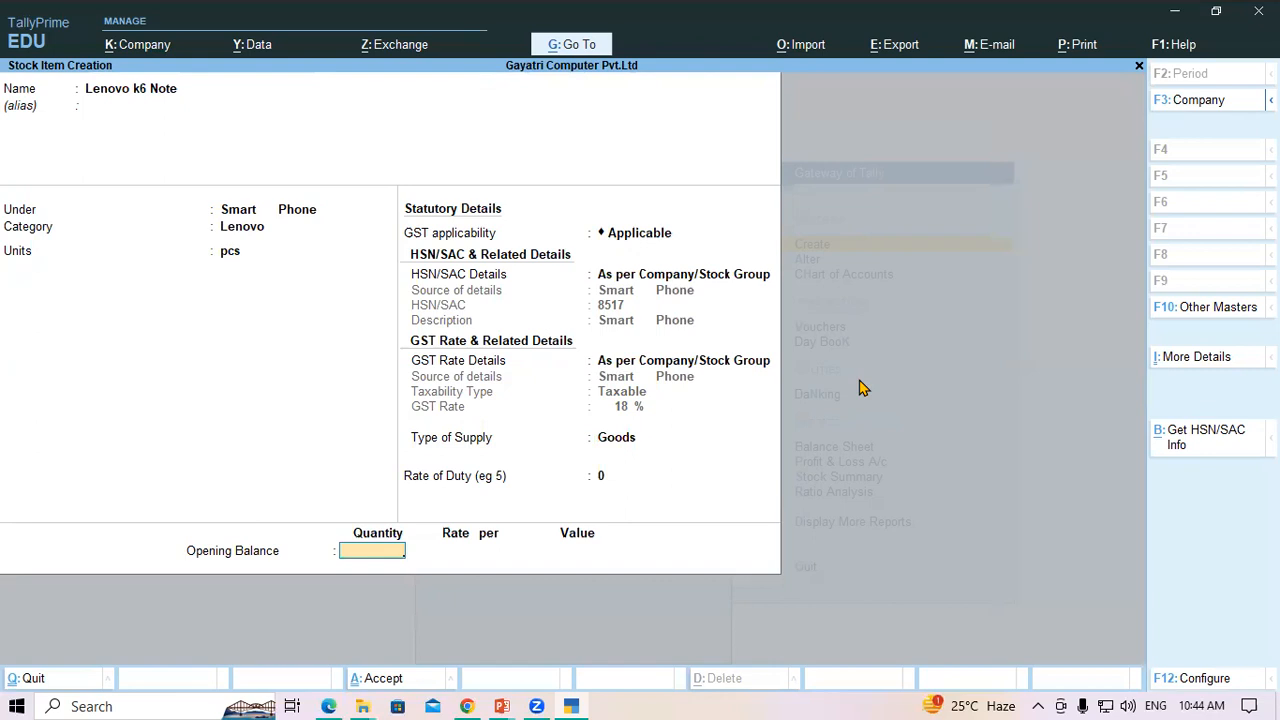
Enter an opening balance of 4 pcs for Lenovo k6 Note from the closing stock table in Edge and allocate it to Shop
key(alt+Tab)
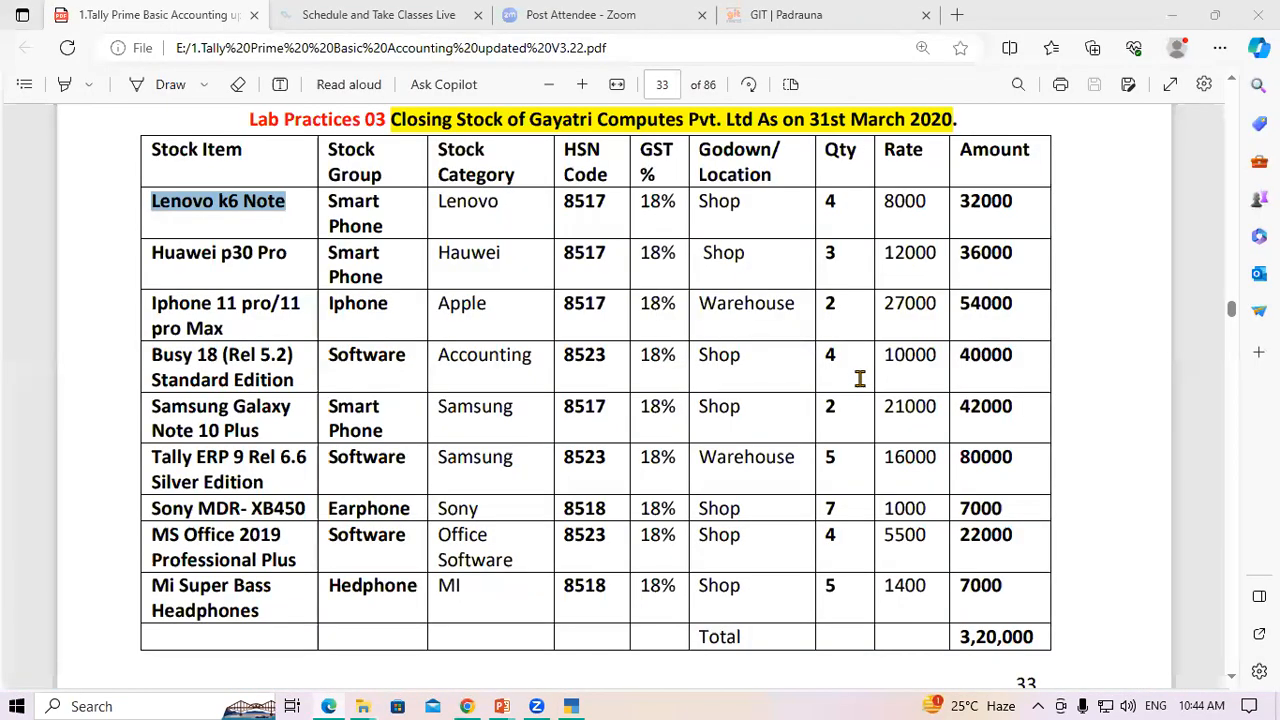
key(alt+Tab)
text(4)
key(Return)
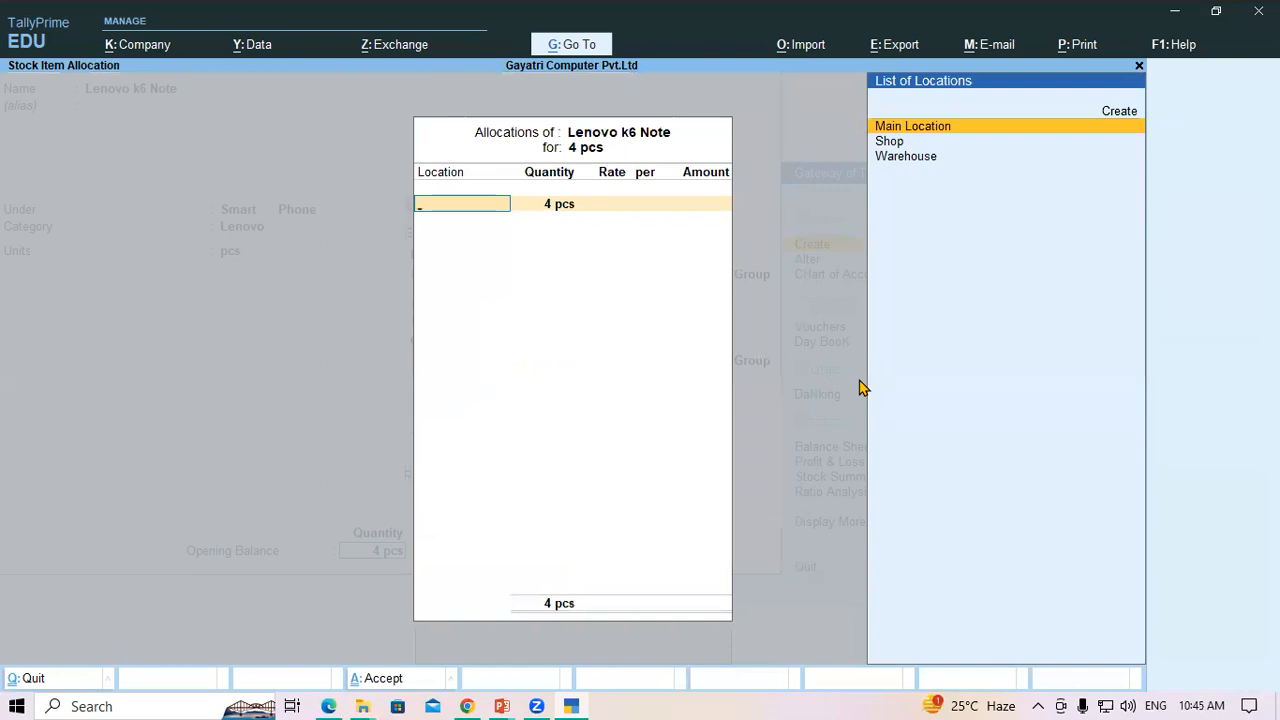
key(Down)
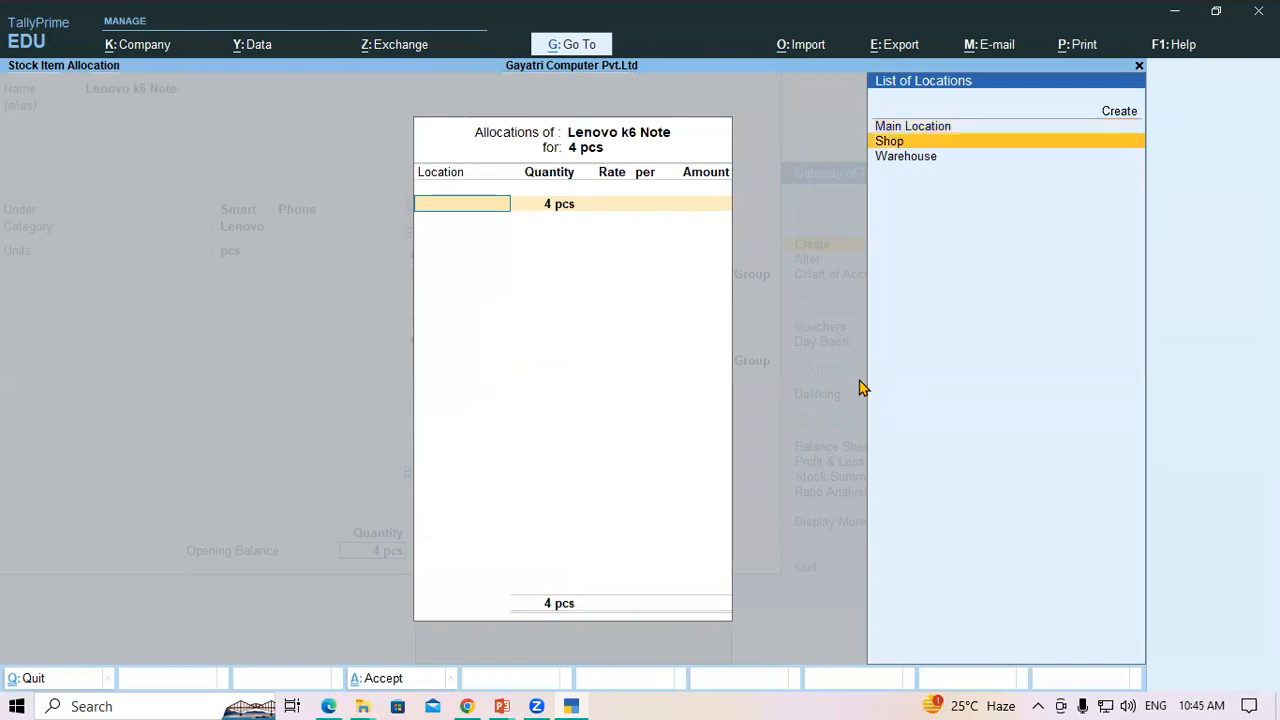
key(Return)
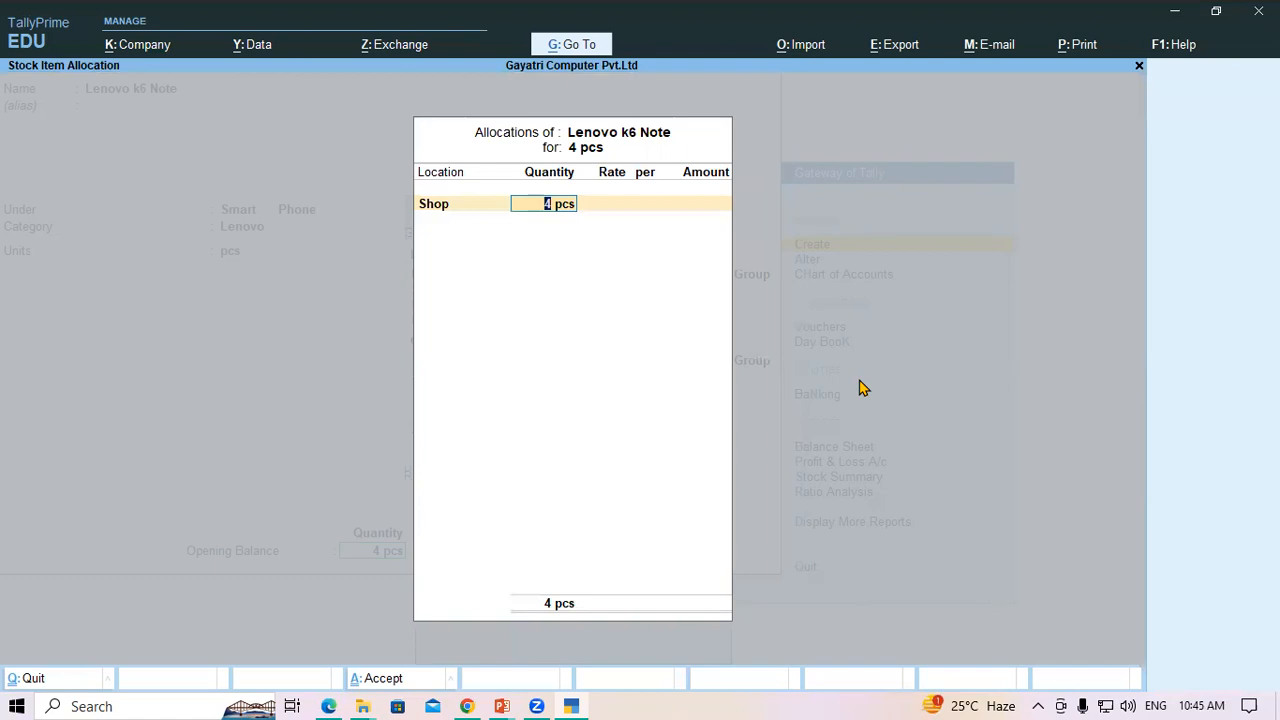
key(Return)
Set the Shop allocation's rate to 8000 per pcs with an amount of 32000, and save the Lenovo k6 Note item
key(alt+Tab)
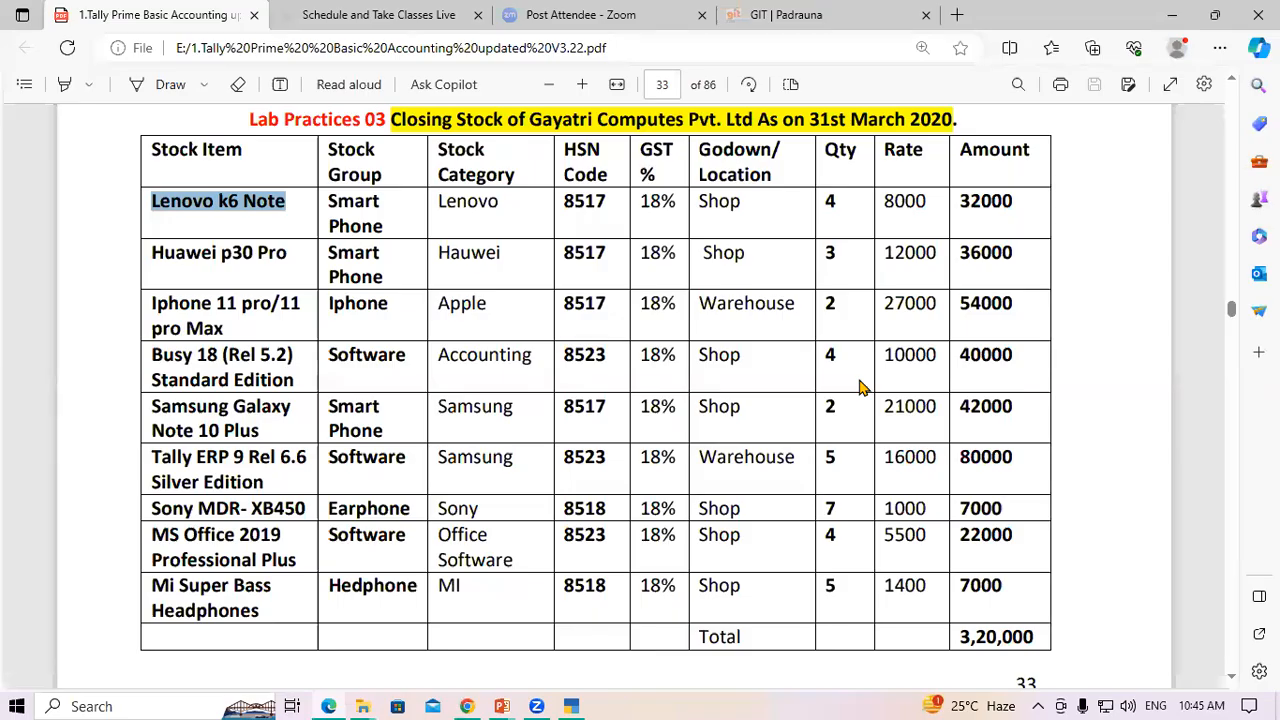
key(alt+Tab)
text(8000)
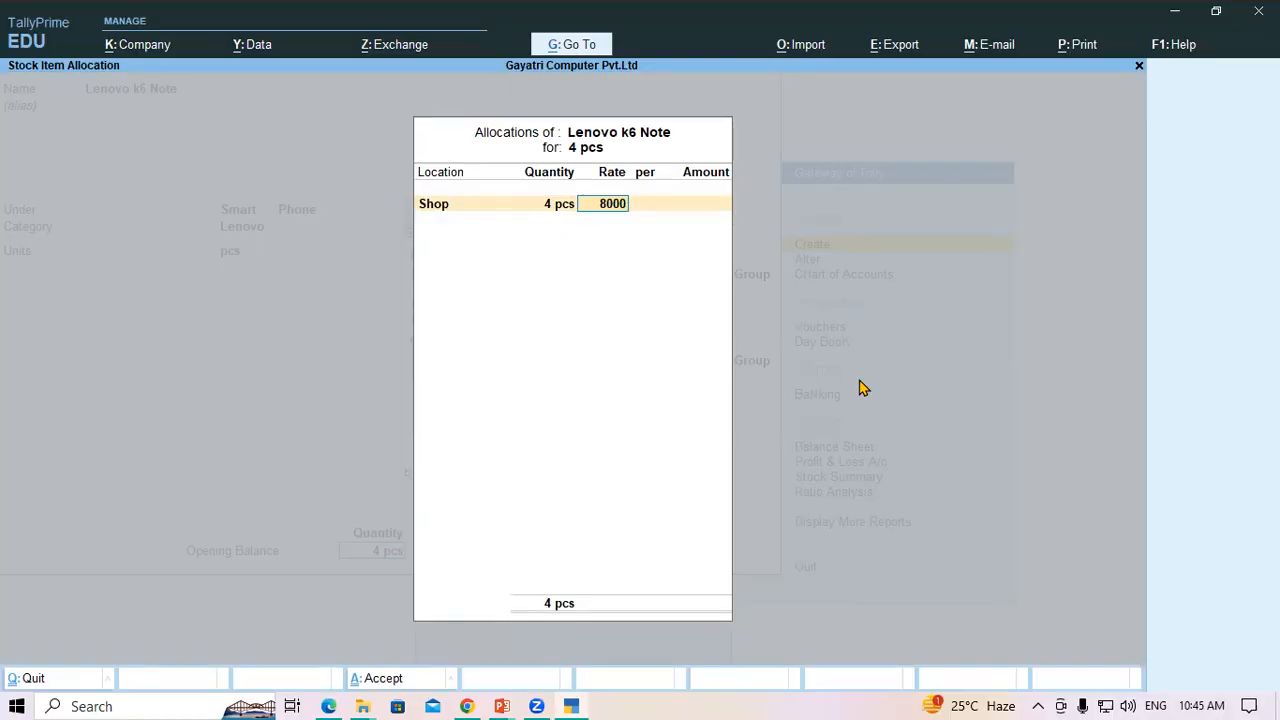
key(Return)
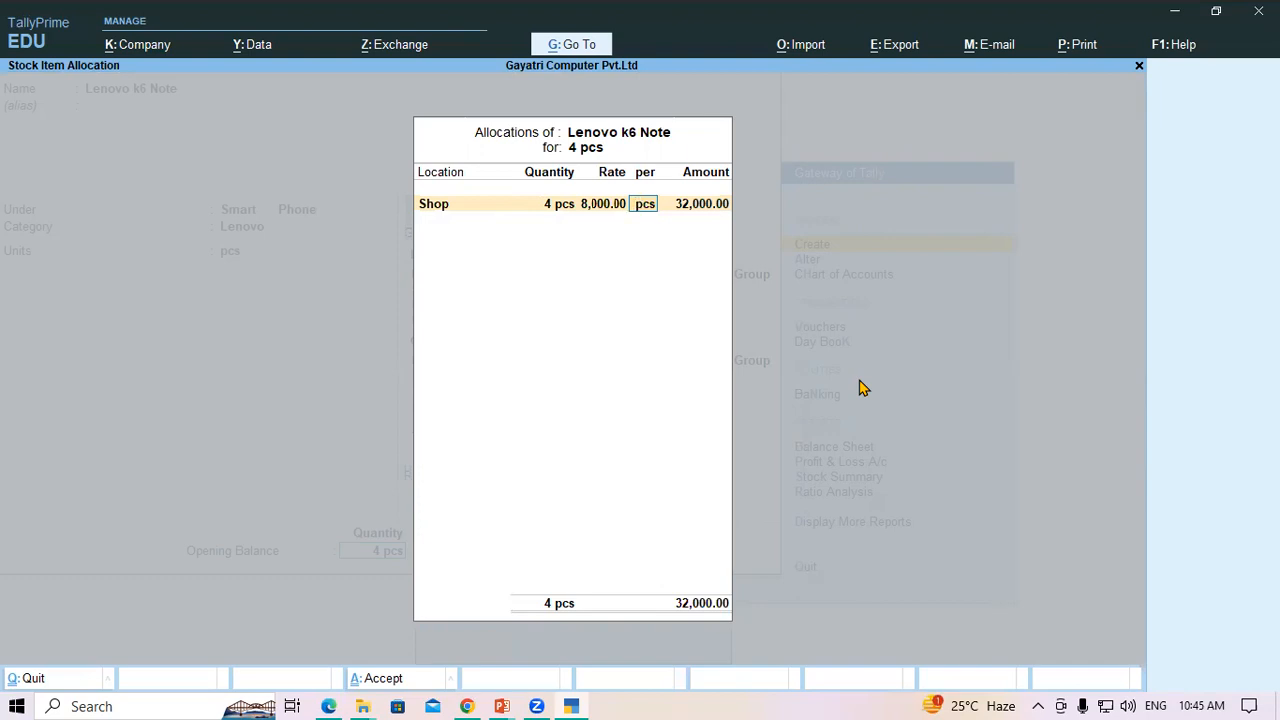
key(shift+Tab)
key(BackSpace)
key(Return)
key(Return)
text(32000)
key(Return)
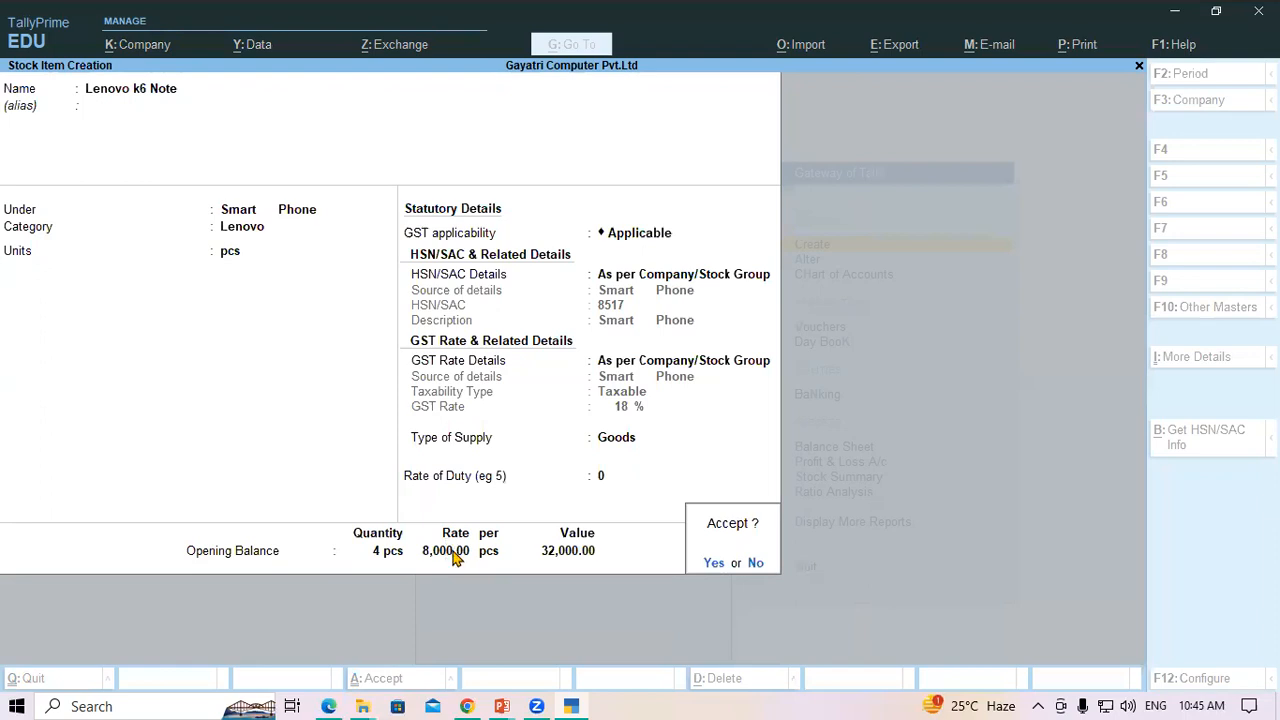
key(y)
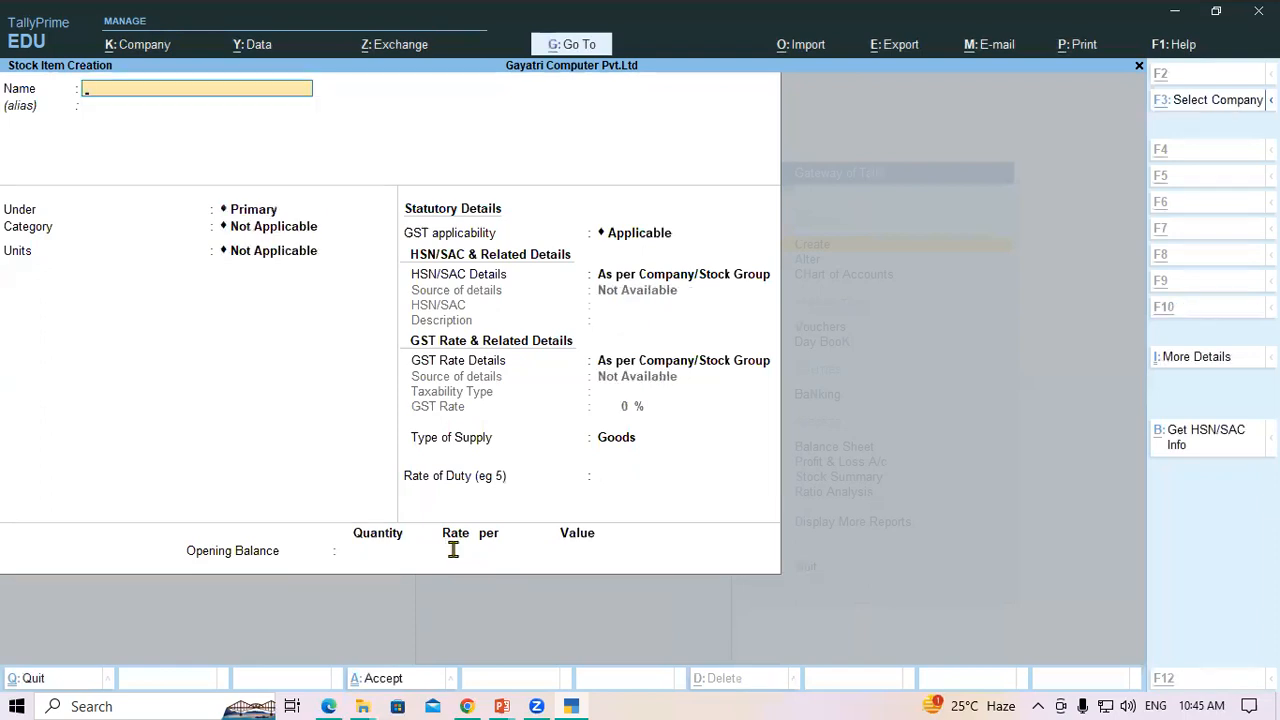
Name the new stock item Huawei p30 Pro, copying the name from the closing stock table in Edge and leaving the alias empty
key(alt+Tab)
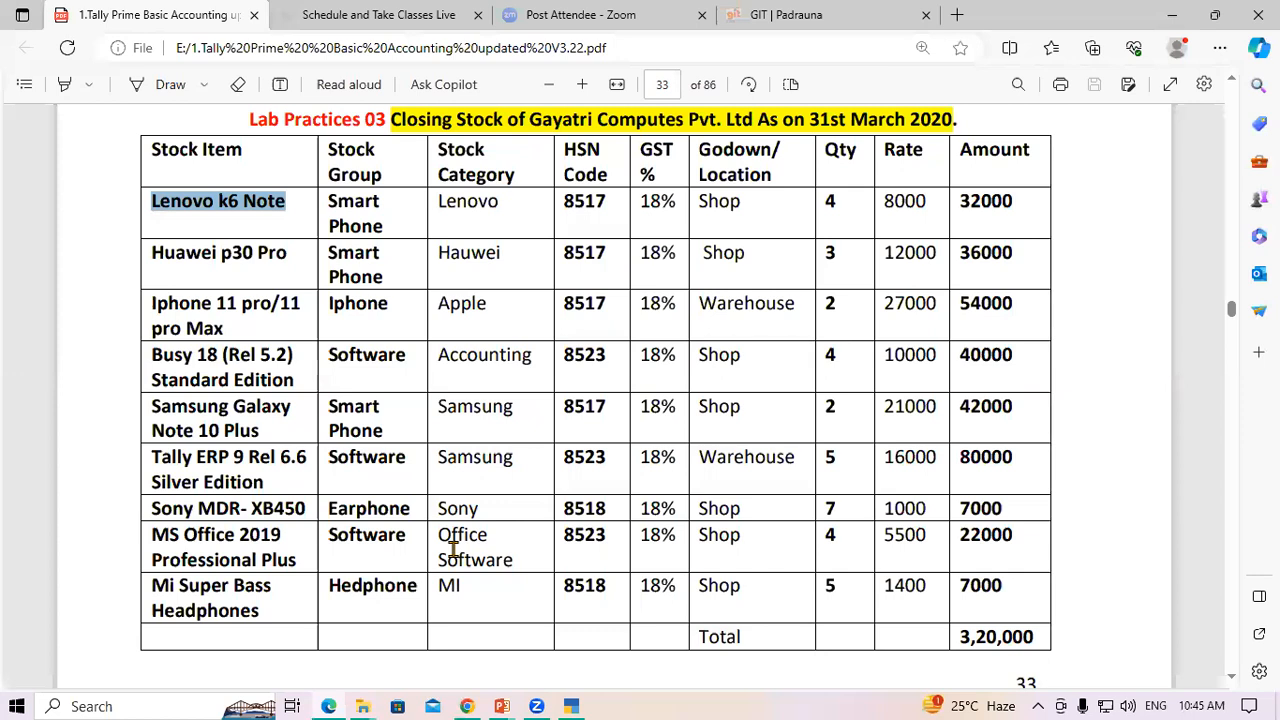
click(736, 256)
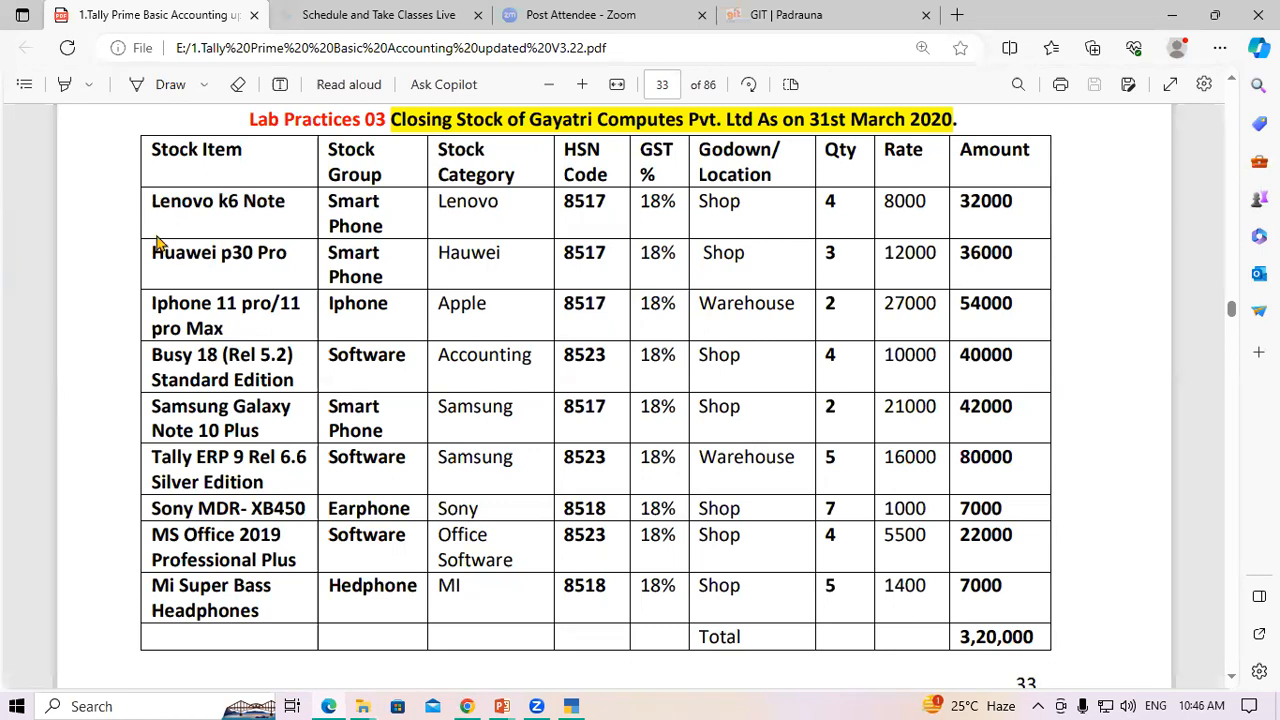
drag(150, 253, 310, 268)
key(ctrl+c)
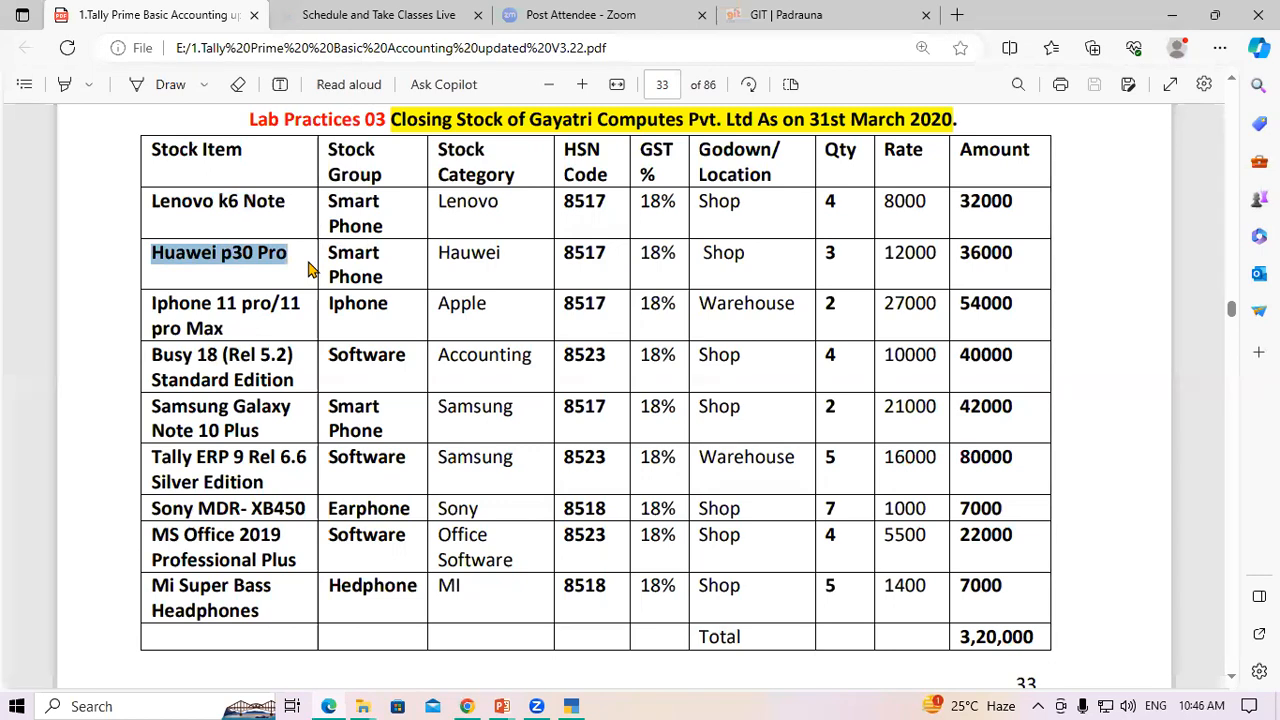
key(alt+Tab)
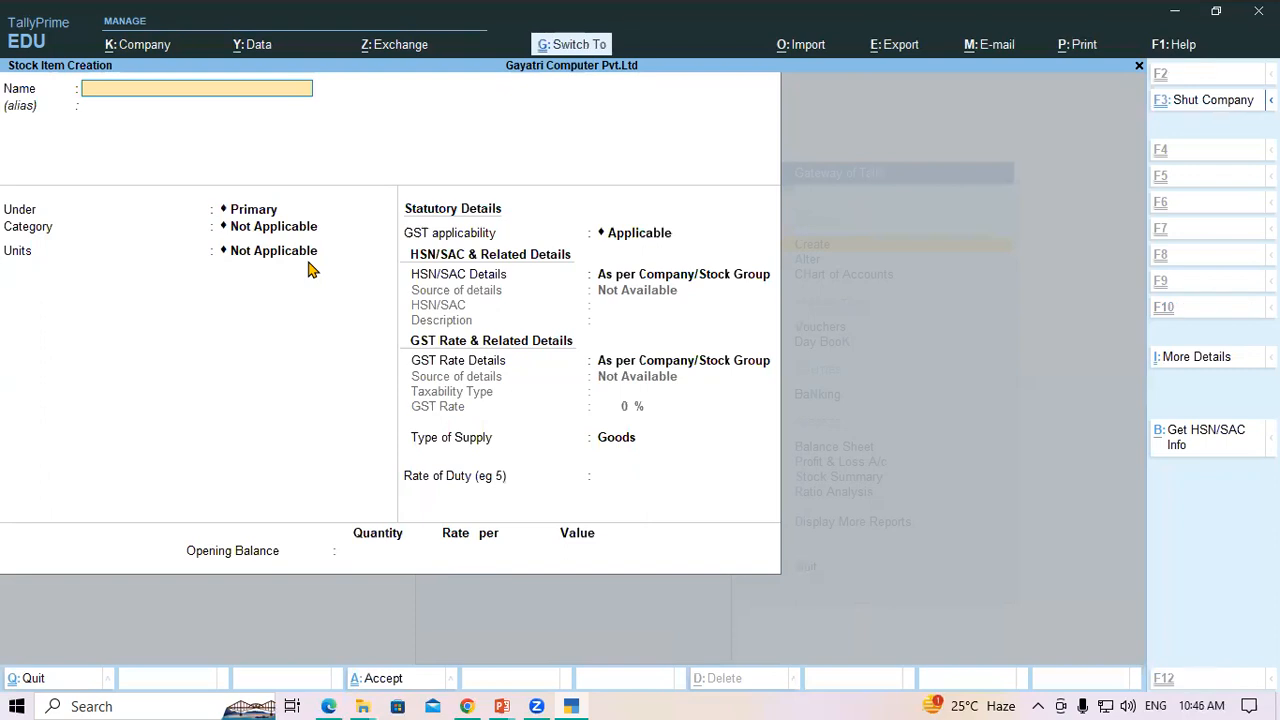
key(ctrl+v)
key(Return)
key(Return)
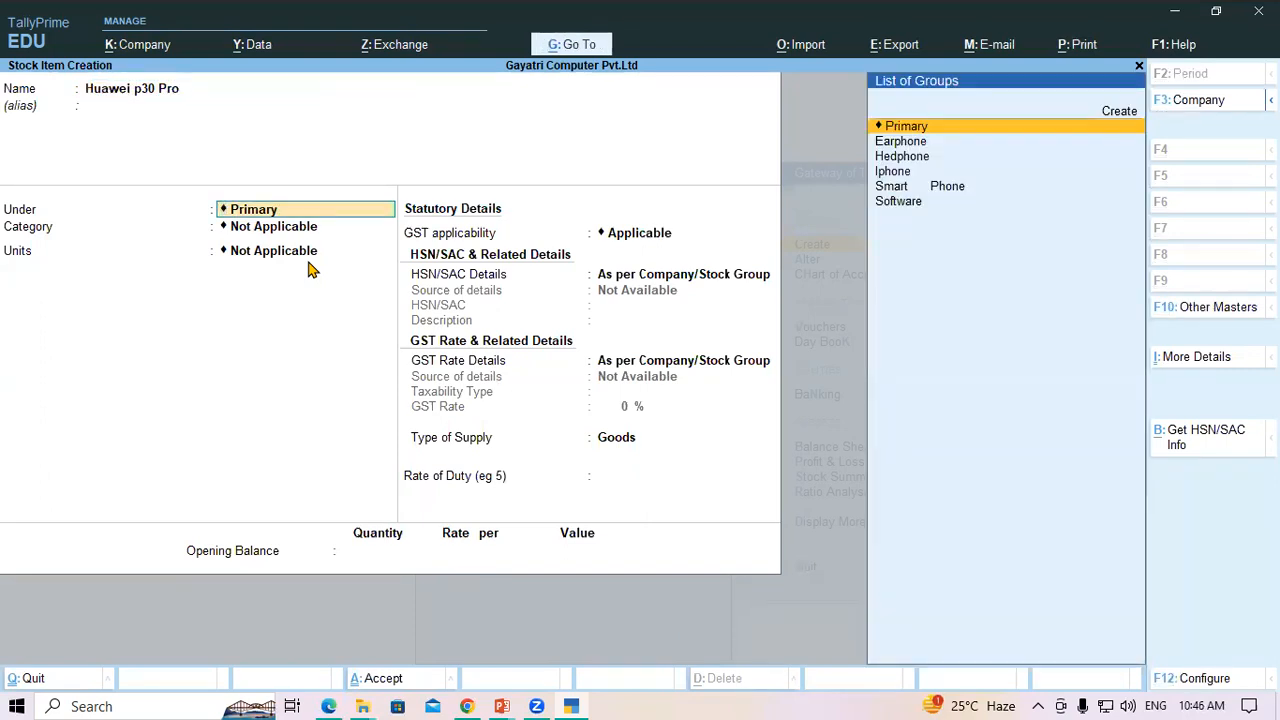
Place Huawei p30 Pro under the Smart Phone group in the Hauwei category, keeping pcs as unit and GST as Applicable
text(Sm)
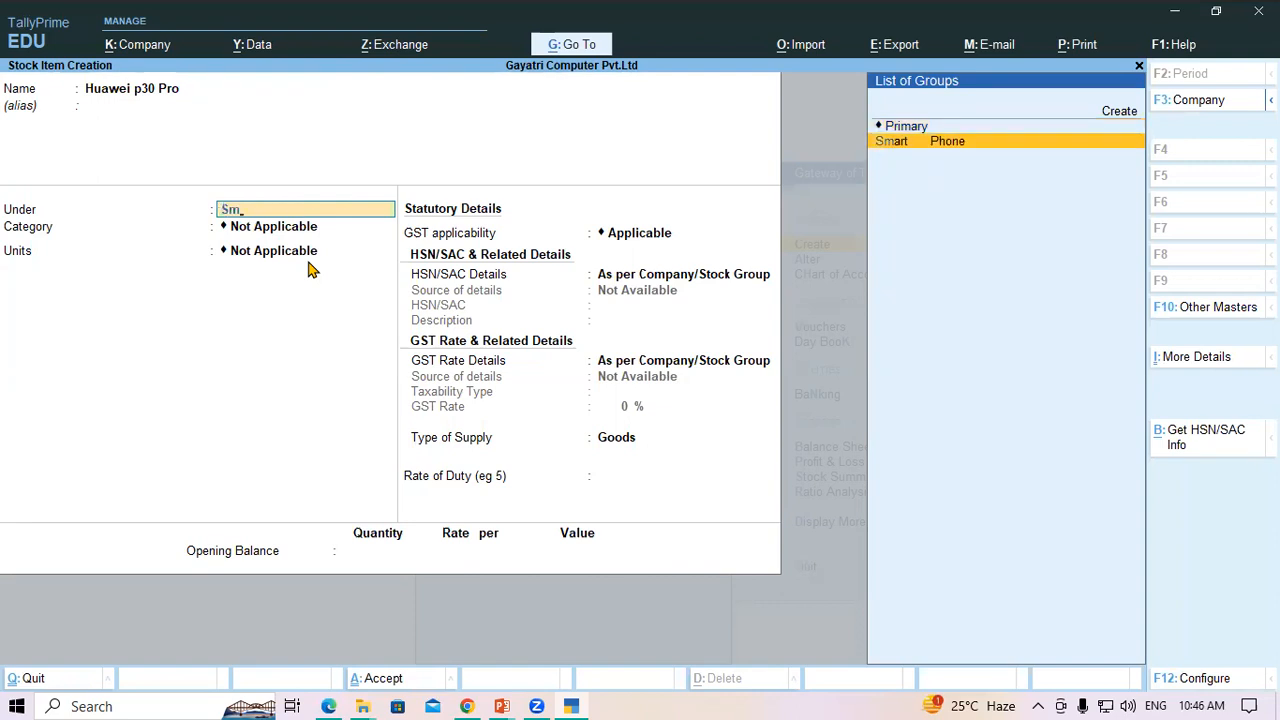
key(Return)
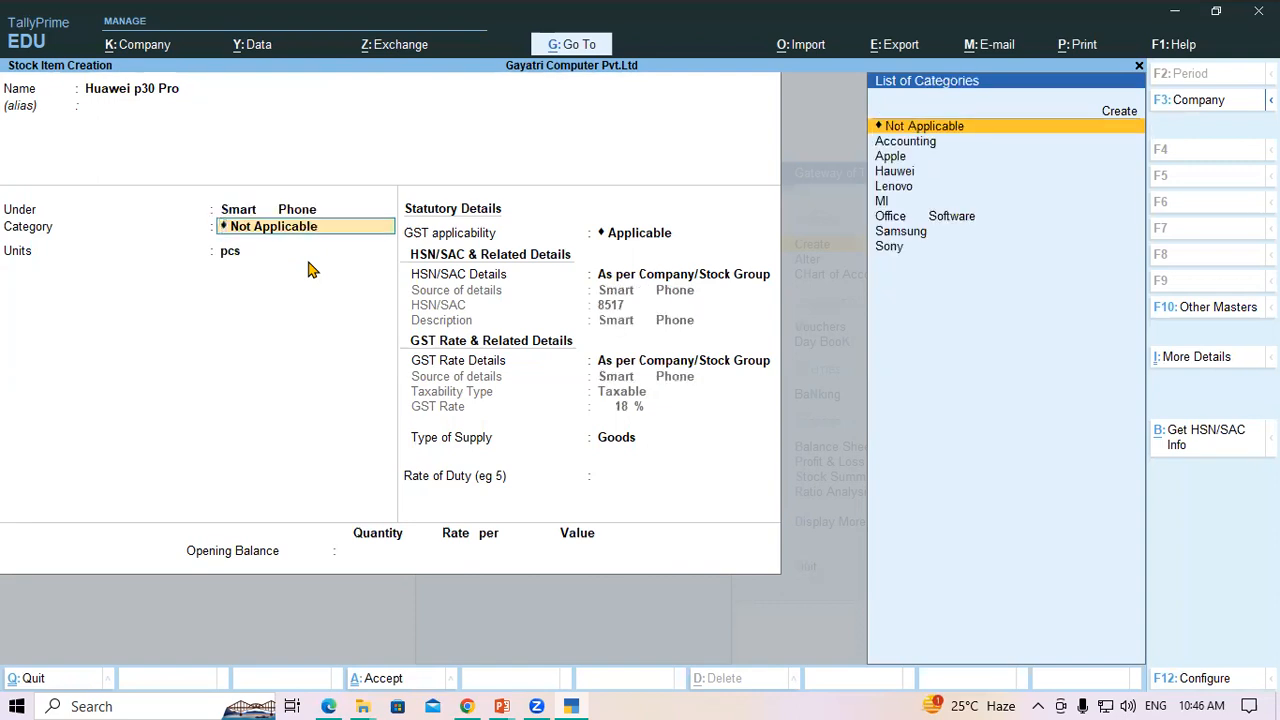
text(H)
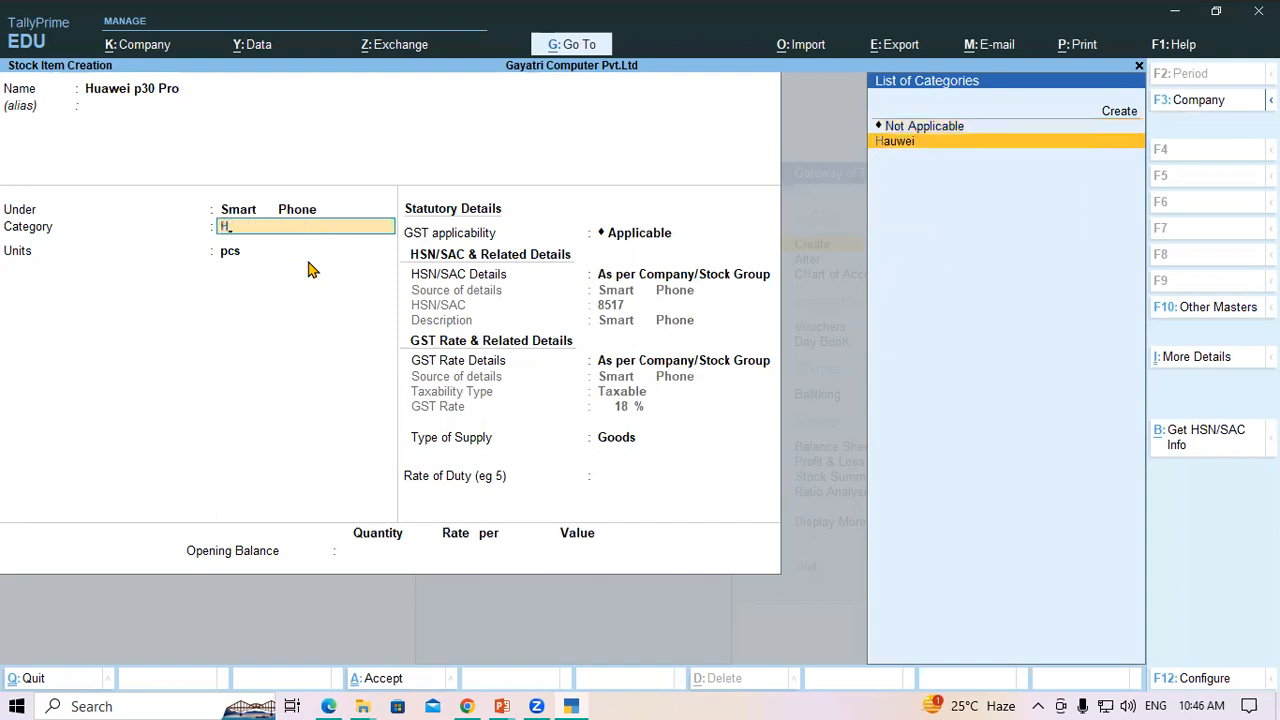
key(Return)
key(Return)
key(Return)
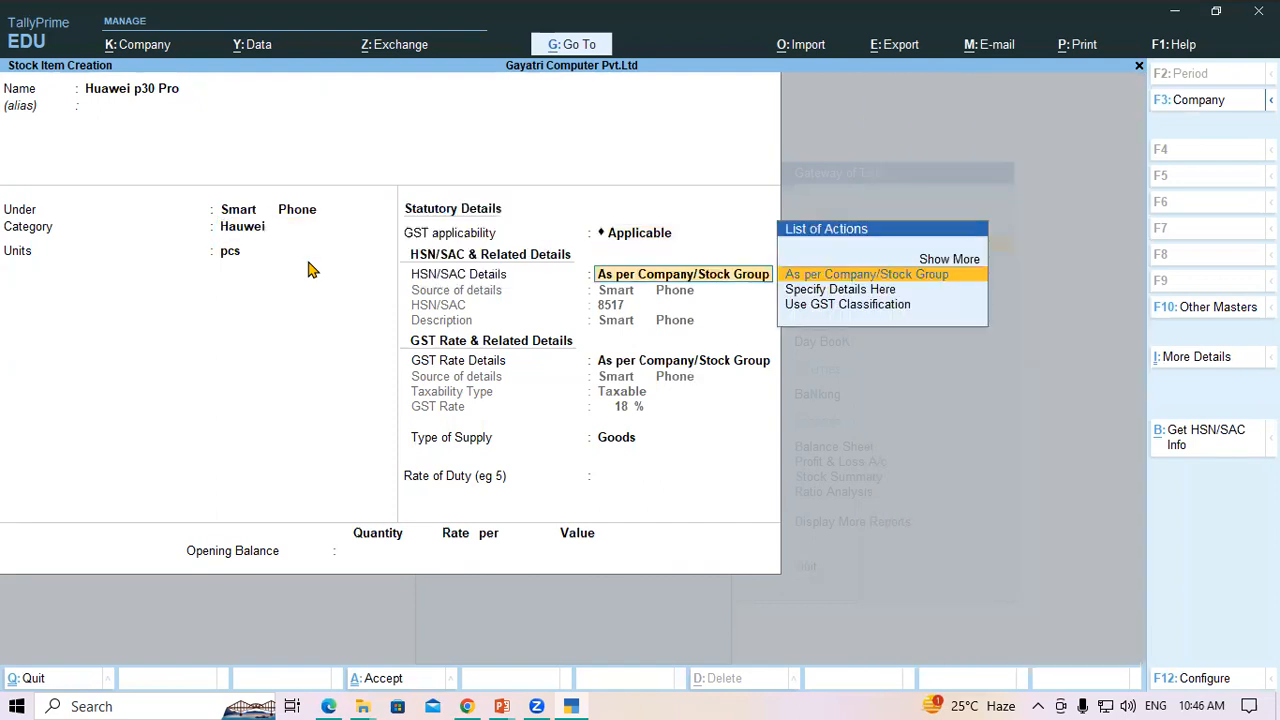
Keep Huawei p30 Pro's HSN/SAC and GST rate details as per Company/Stock Group, supply type Goods, and the duty rate unfilled
key(Return)
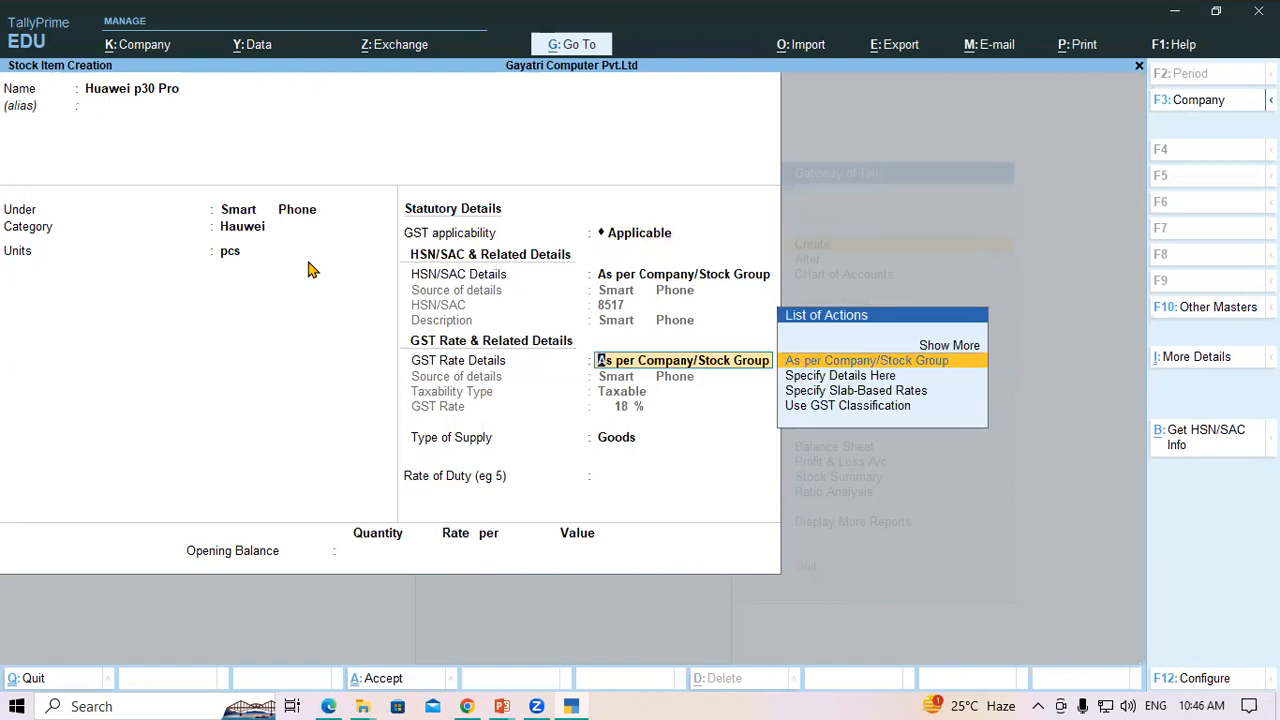
key(Return)
key(Return)
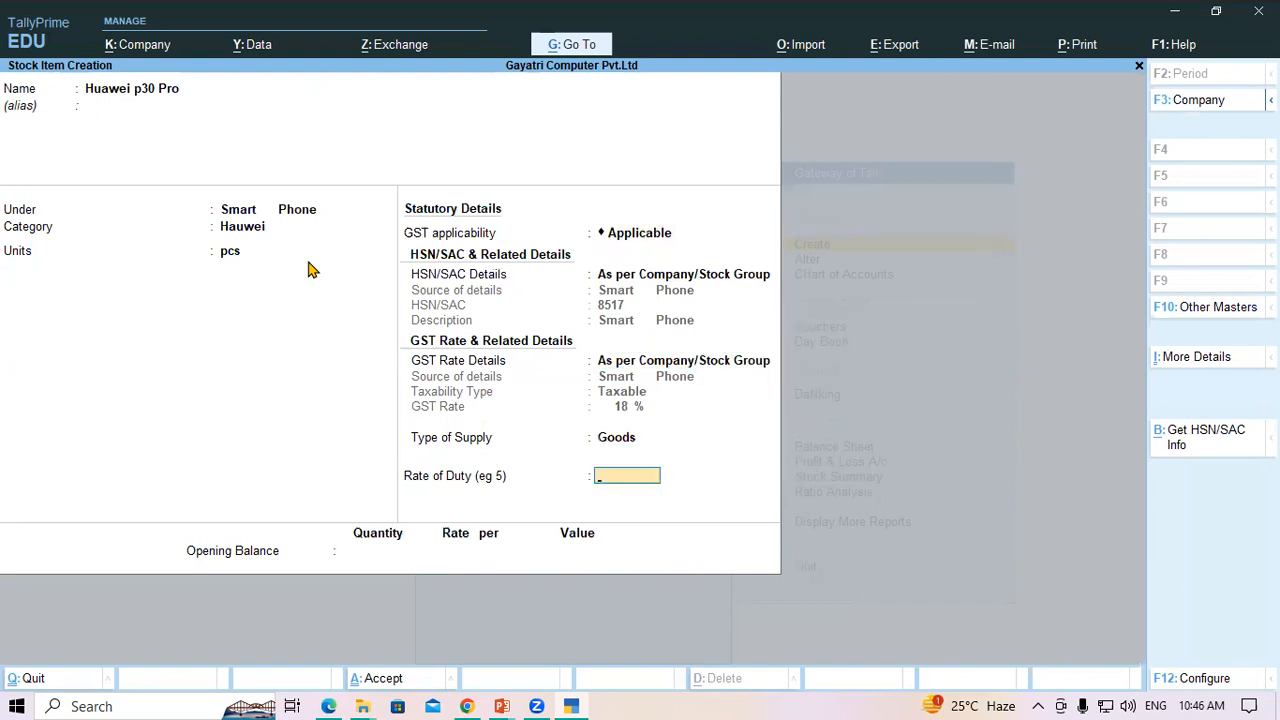
key(Return)
Enter an opening balance of 3 pcs for Huawei p30 Pro, as in the Edge closing stock table, and allocate it to Shop
key(ctrl)
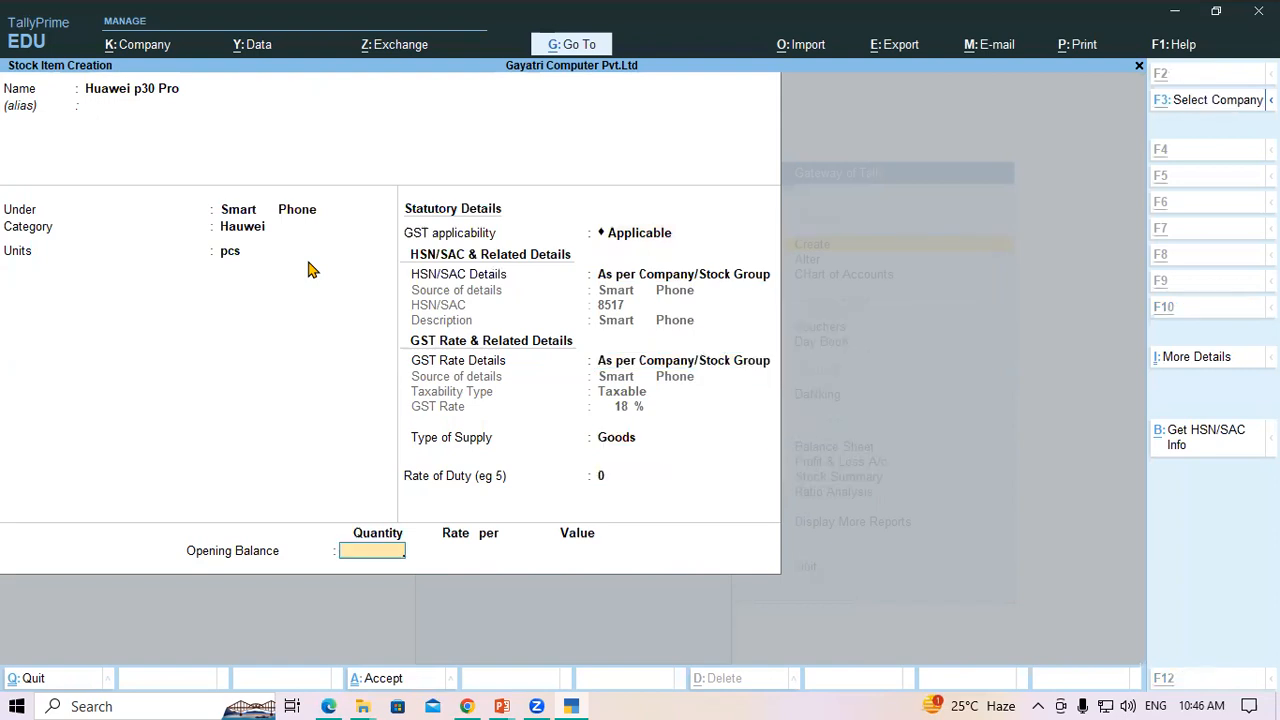
key(alt+Tab)
key(alt+Tab)
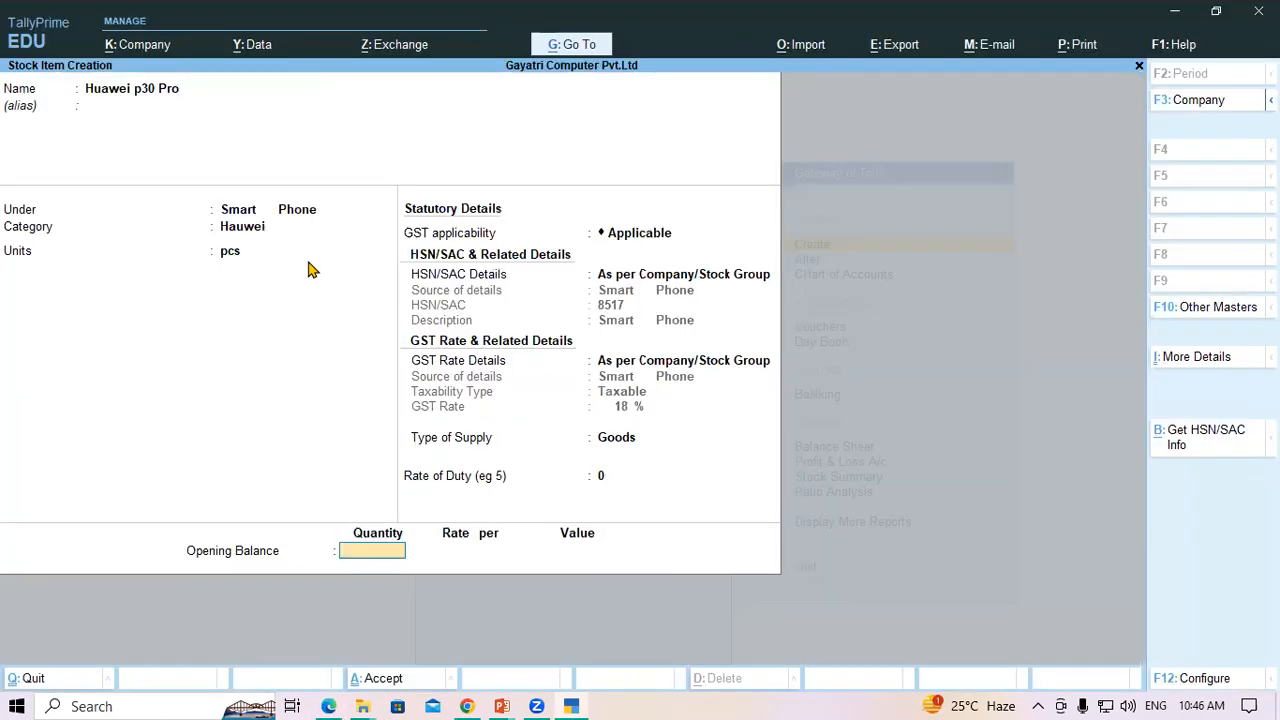
text(3 pcs)
key(Return)
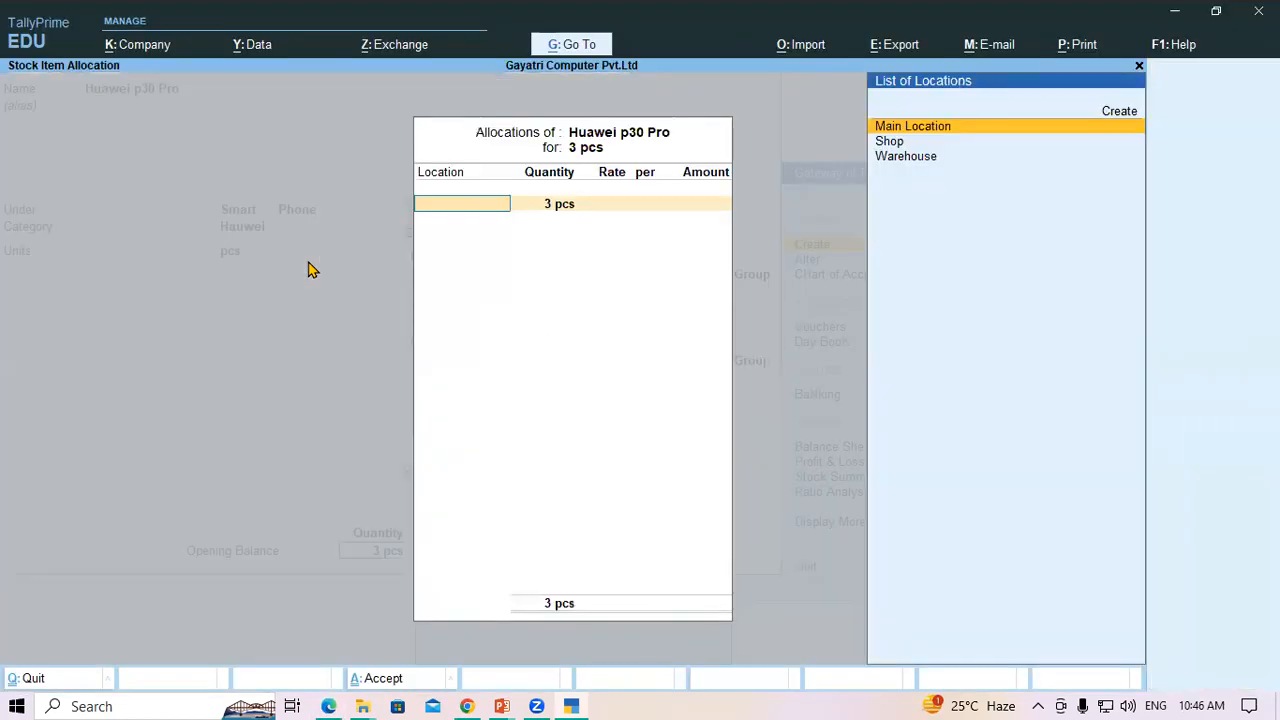
key(alt+Tab)
key(alt+Tab)
key(Down)
key(Return)
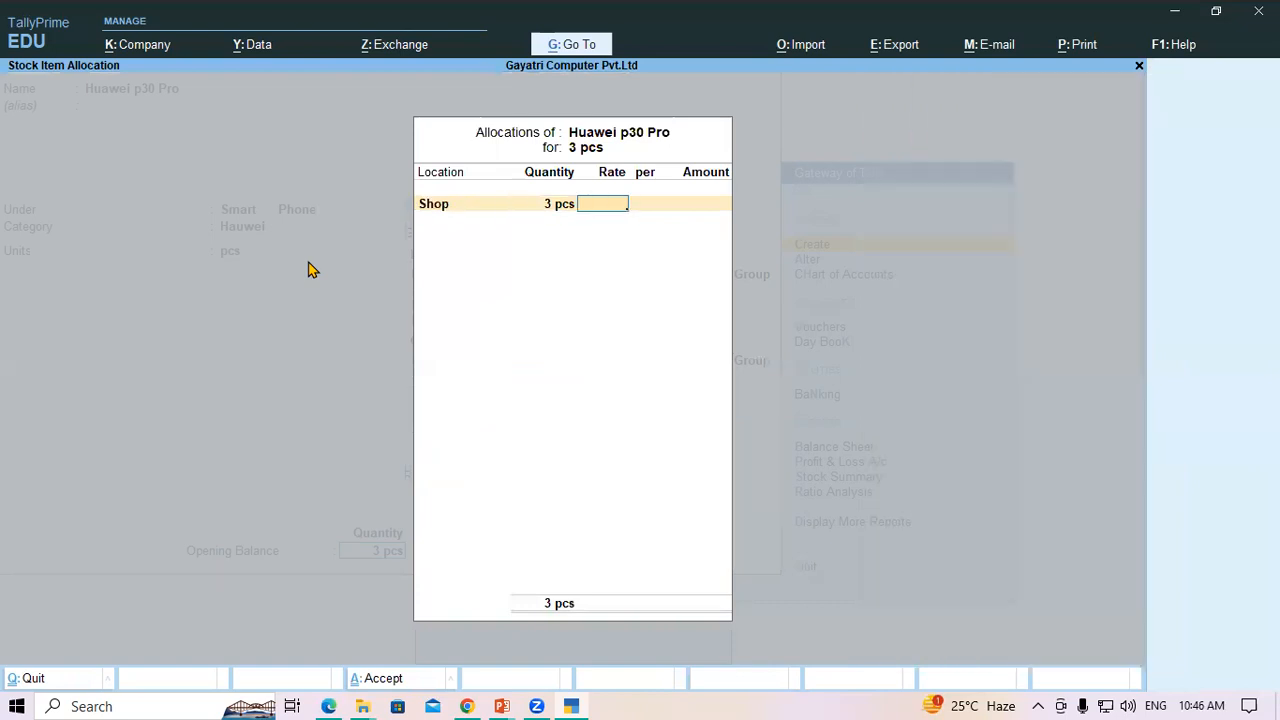
Set the Huawei p30 Pro allocation's rate to 12000 per pcs, as in the Edge table, and save the stock item
key(alt+Tab)
key(alt+Tab)
text(12000)
key(Return)
key(Return)
key(Return)
key(Return)
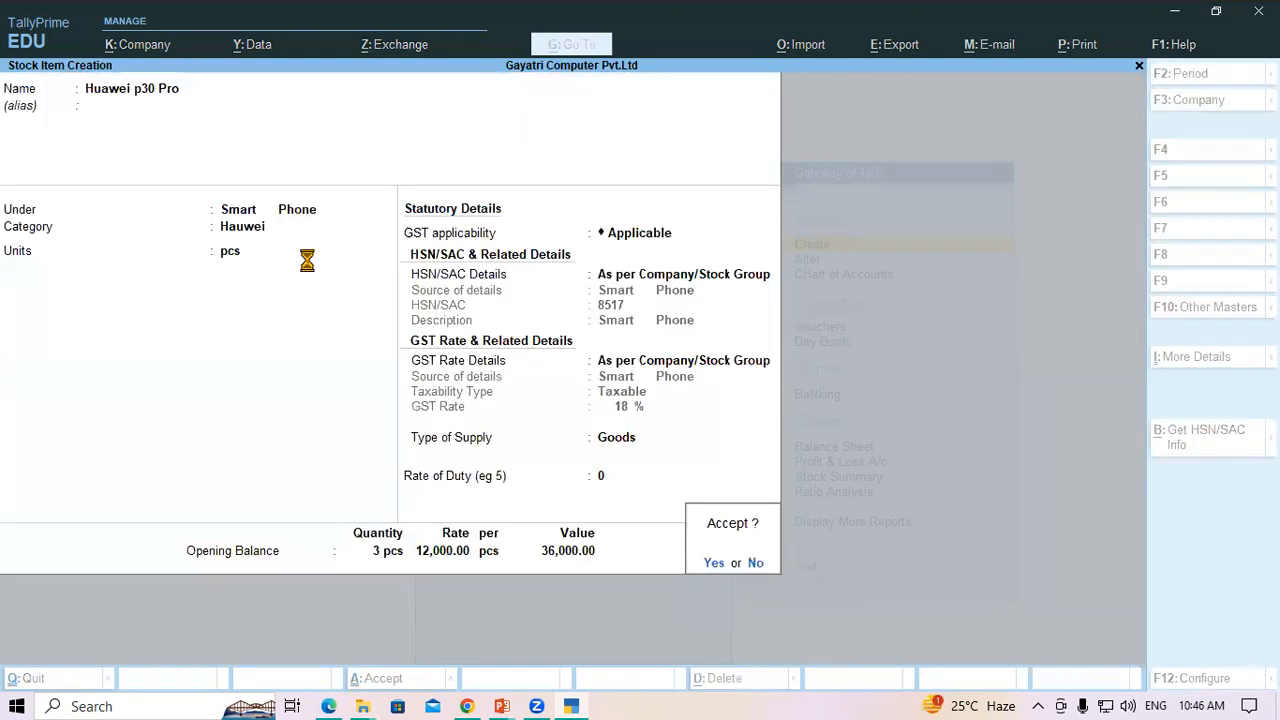
key(Return)
Name the new stock item Iphone 11 pro/11 pro Max, copying the name from the Edge table and leaving the alias empty
key(alt+Tab)
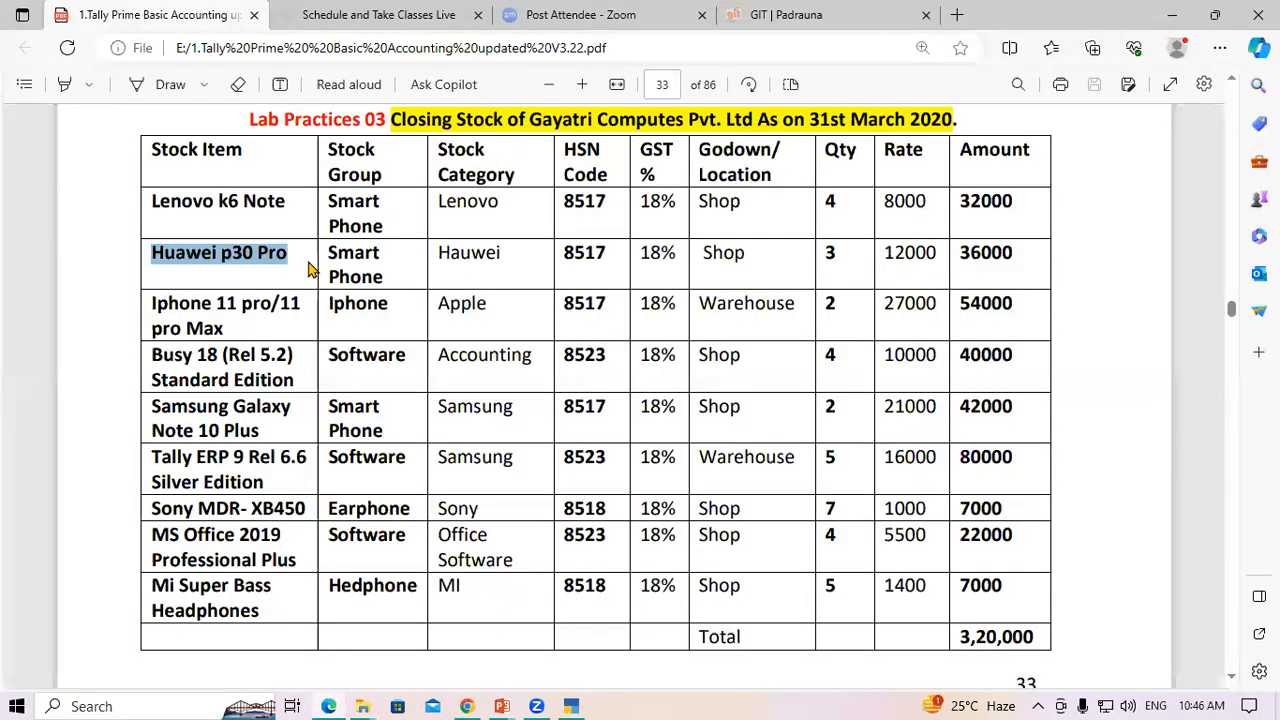
drag(148, 299, 227, 331)
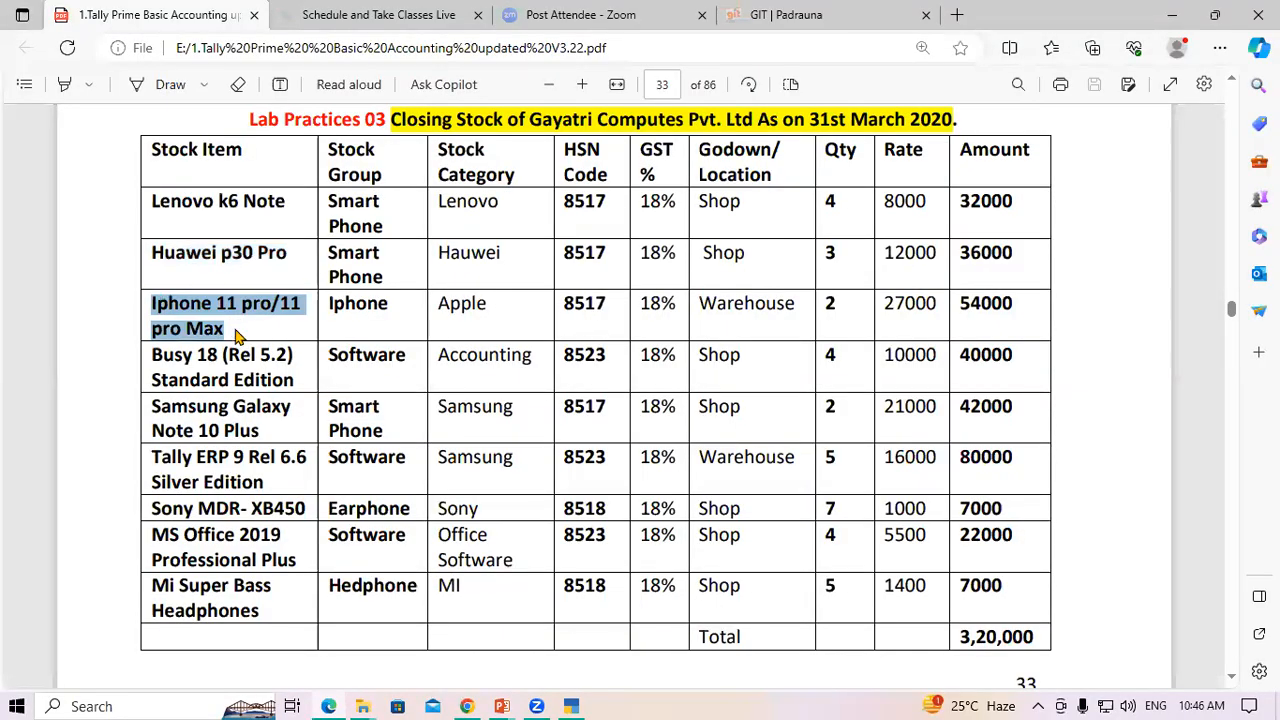
key(ctrl+c)
key(alt+Tab)
key(ctrl+v)
key(Return)
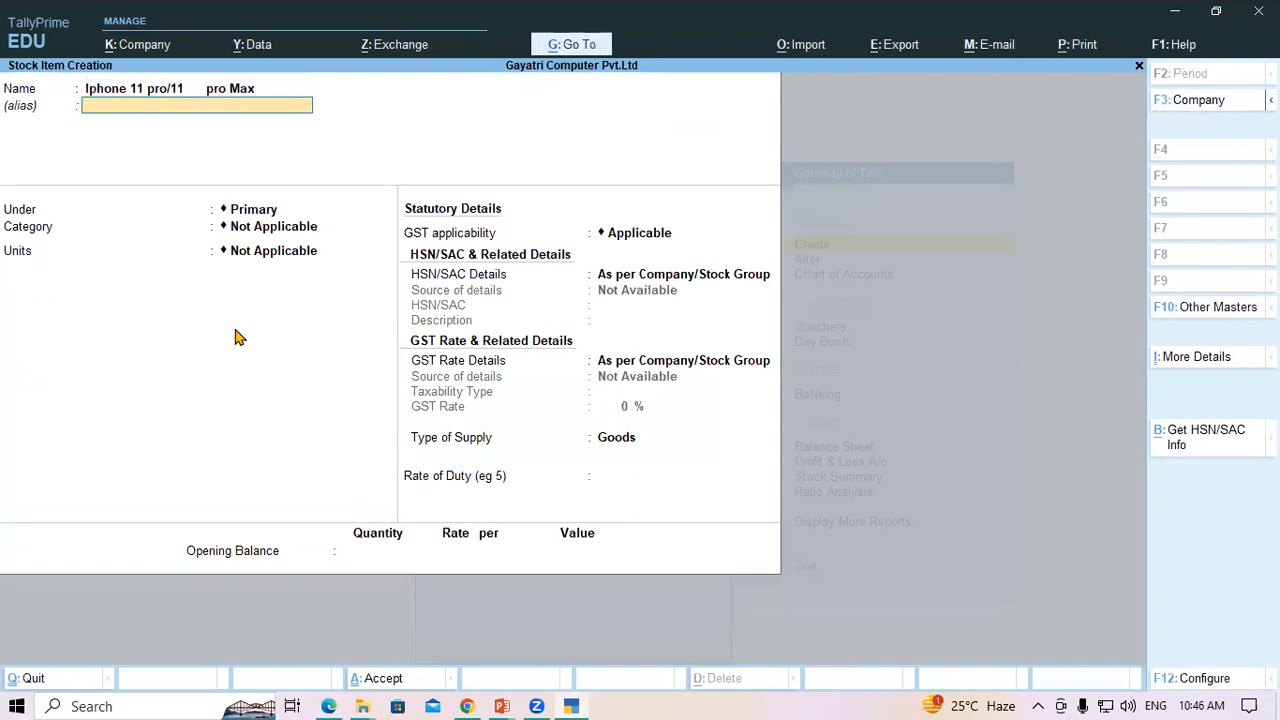
key(Return)
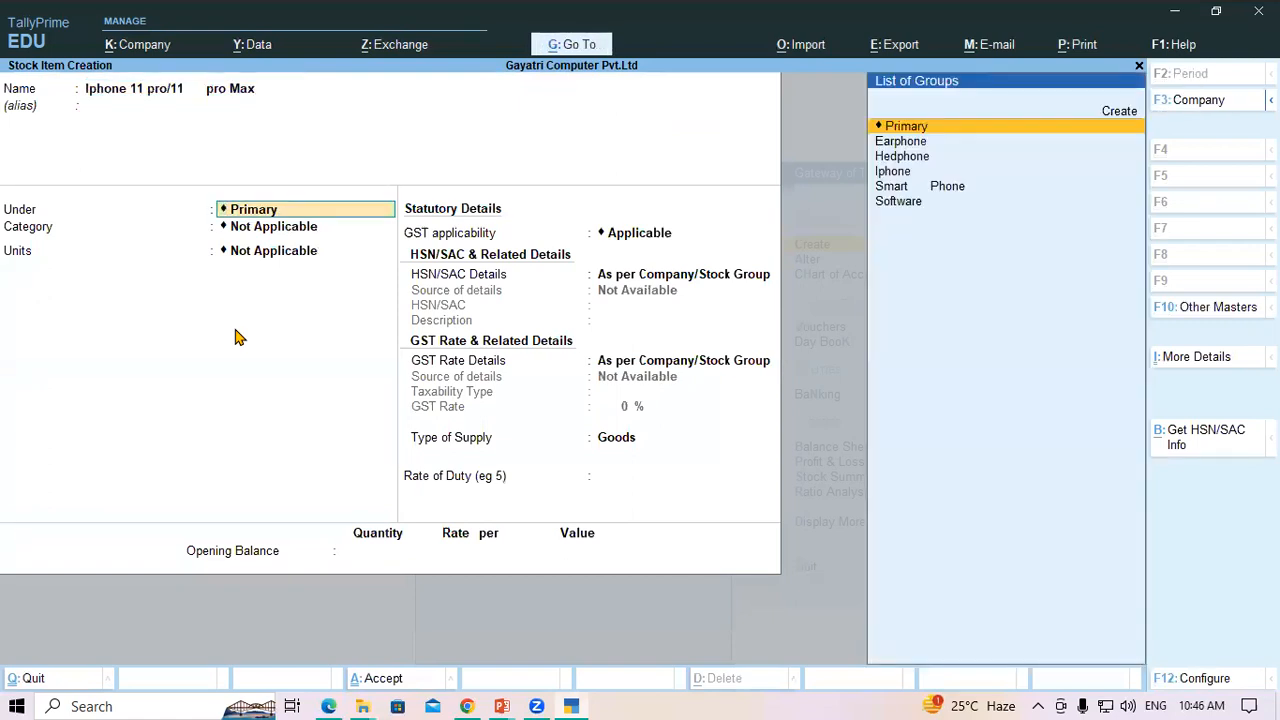
Place Iphone 11 pro/11 pro Max under the Iphone group, with category Apple and units pcs
text(I)
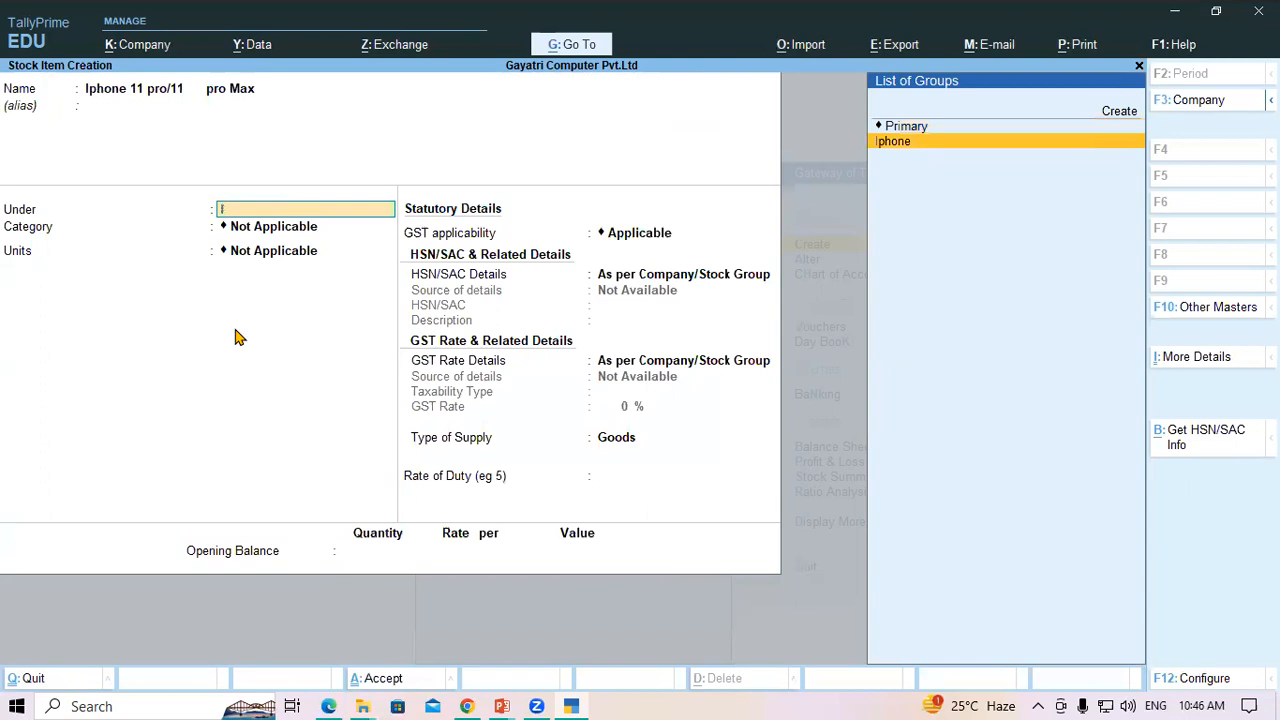
key(Return)
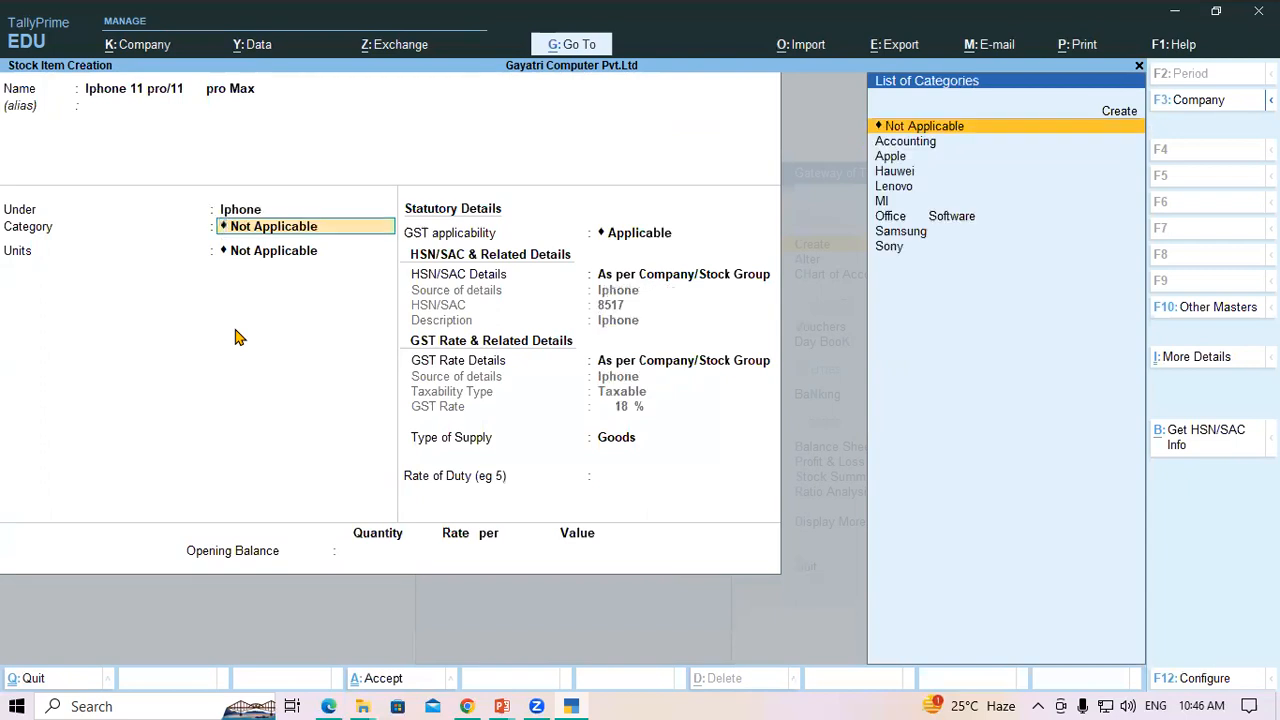
text(Ap)
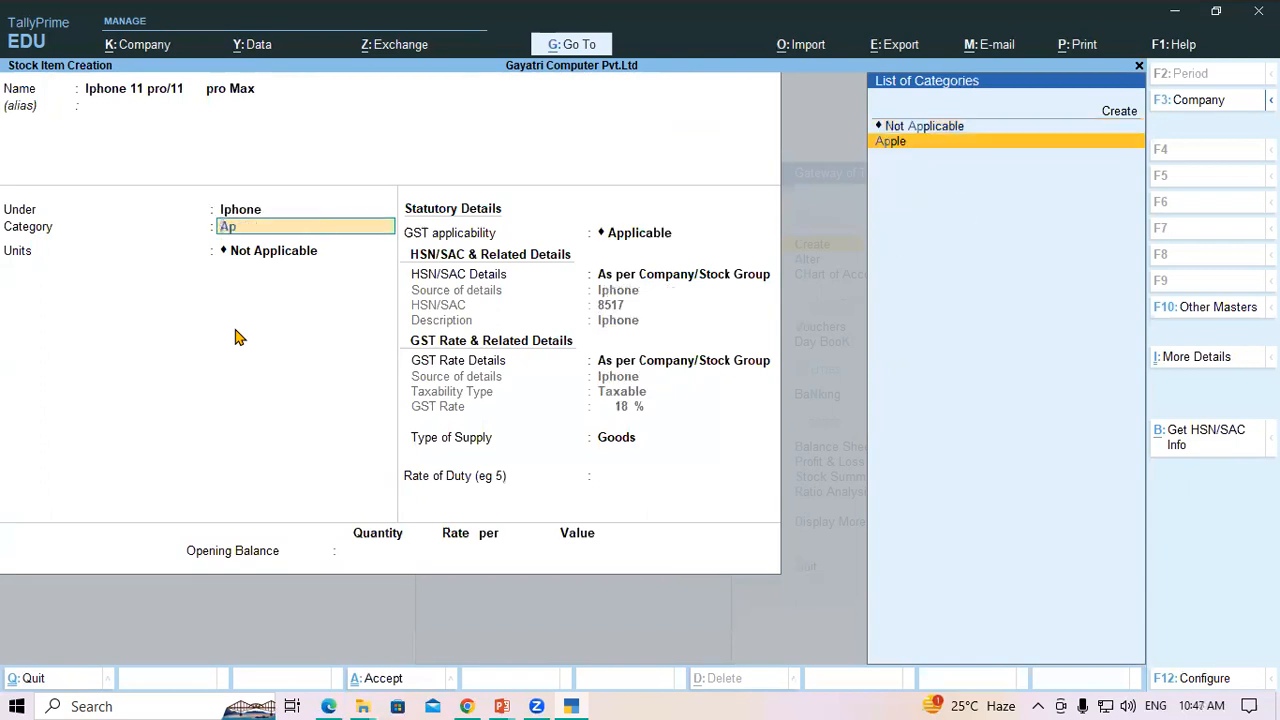
key(Return)
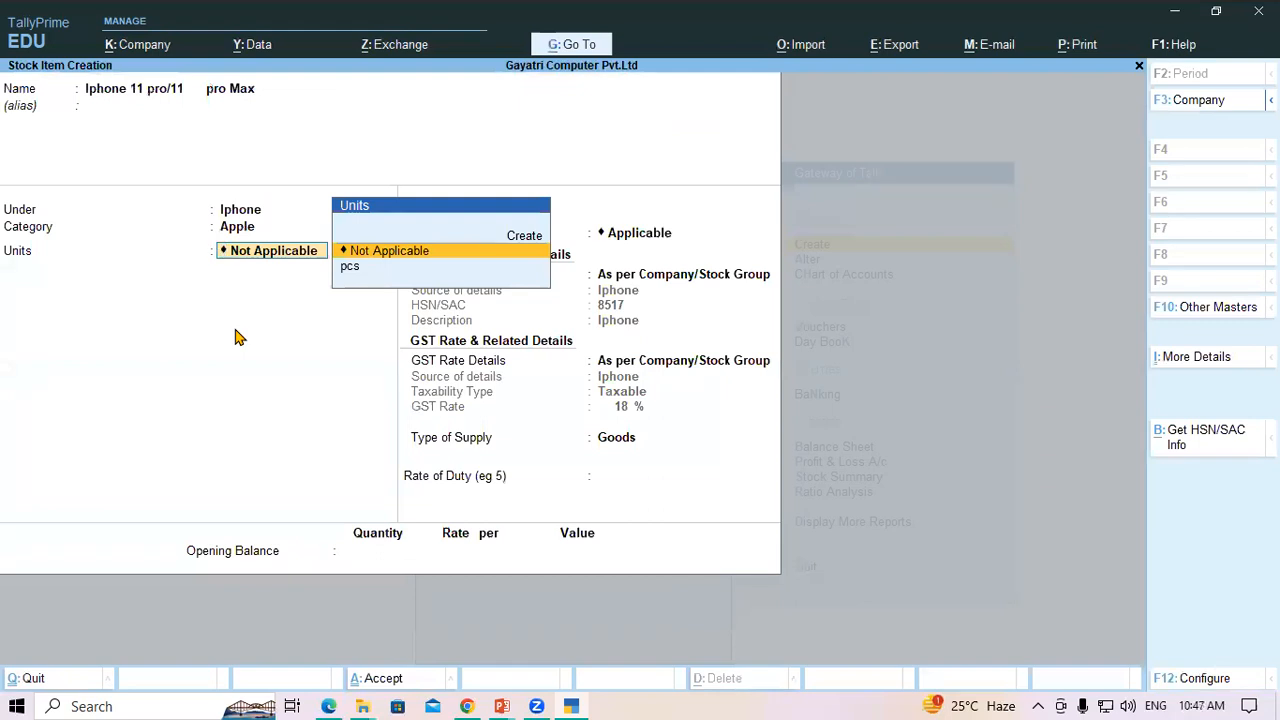
key(Down)
key(Return)
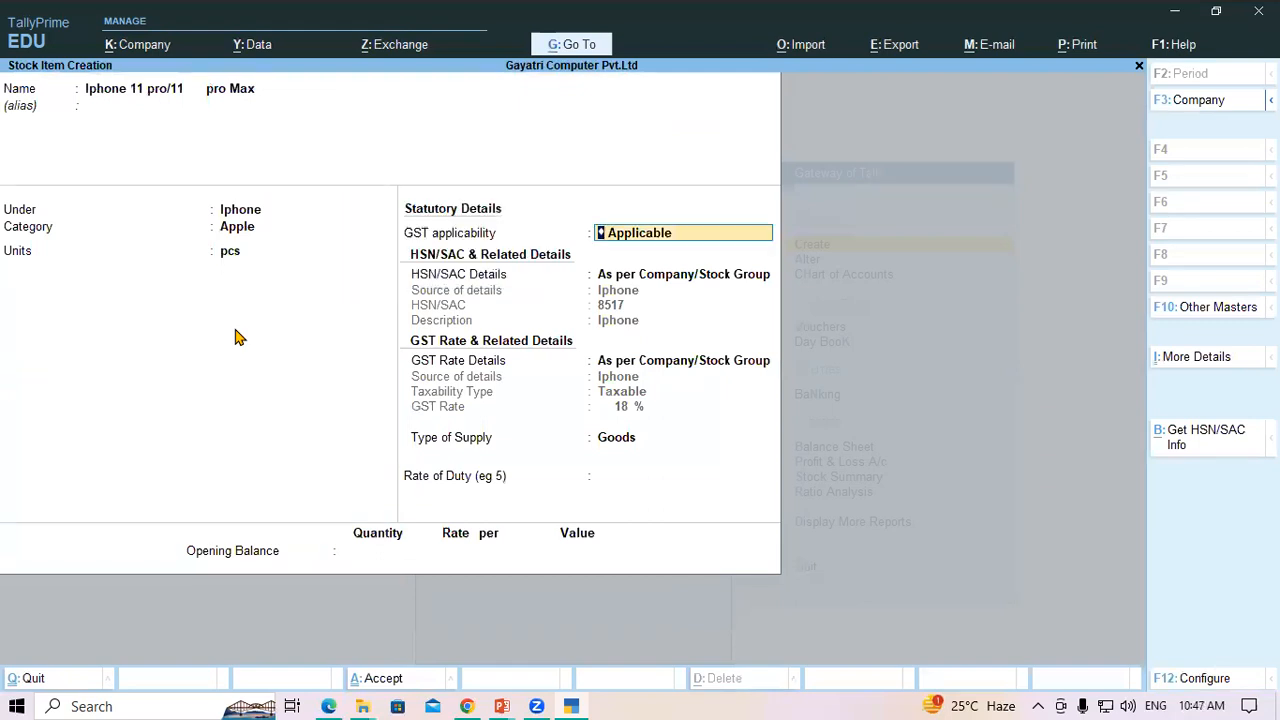
Keep the Iphone item's GST applicable, HSN/SAC and GST rate details as per Company/Stock Group, supply type Goods, and the duty rate unfilled
key(Return)
key(Return)
key(Return)
key(Return)
key(Return)
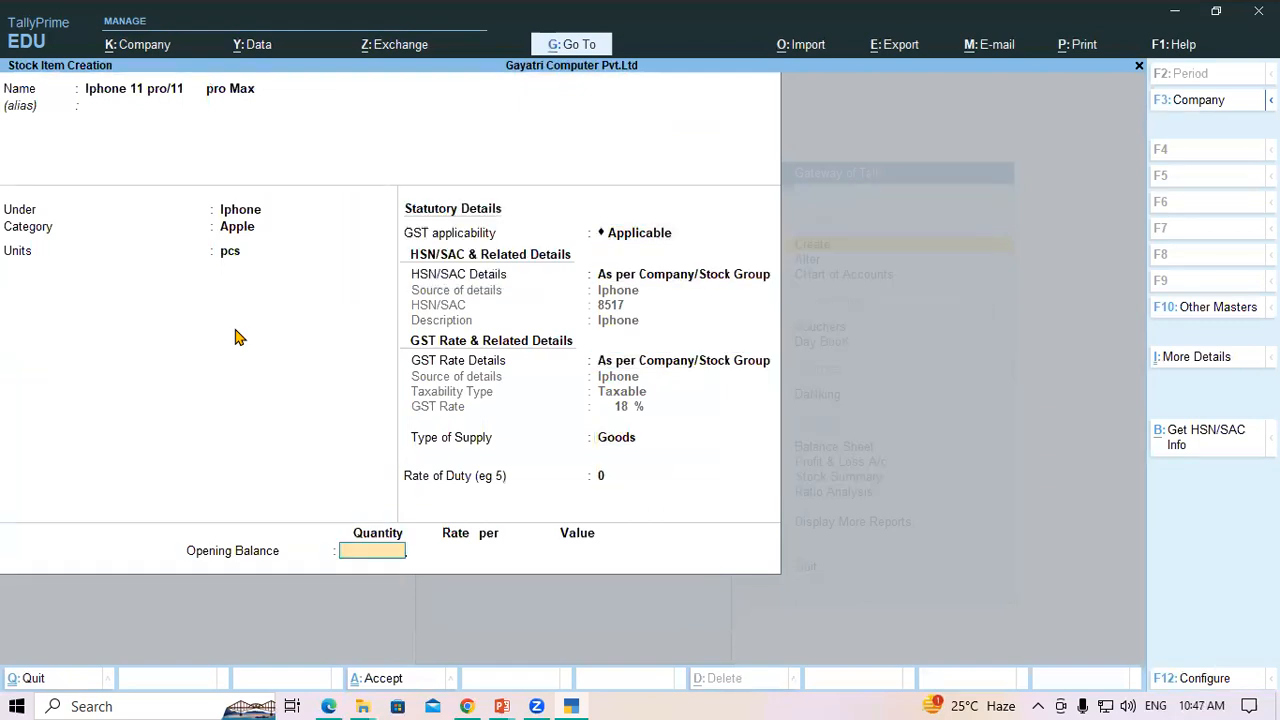
Enter an opening balance of 2 pcs for Iphone 11 pro/11 pro Max, as in the Edge closing stock table, and allocate it to Warehouse
key(alt+Tab)
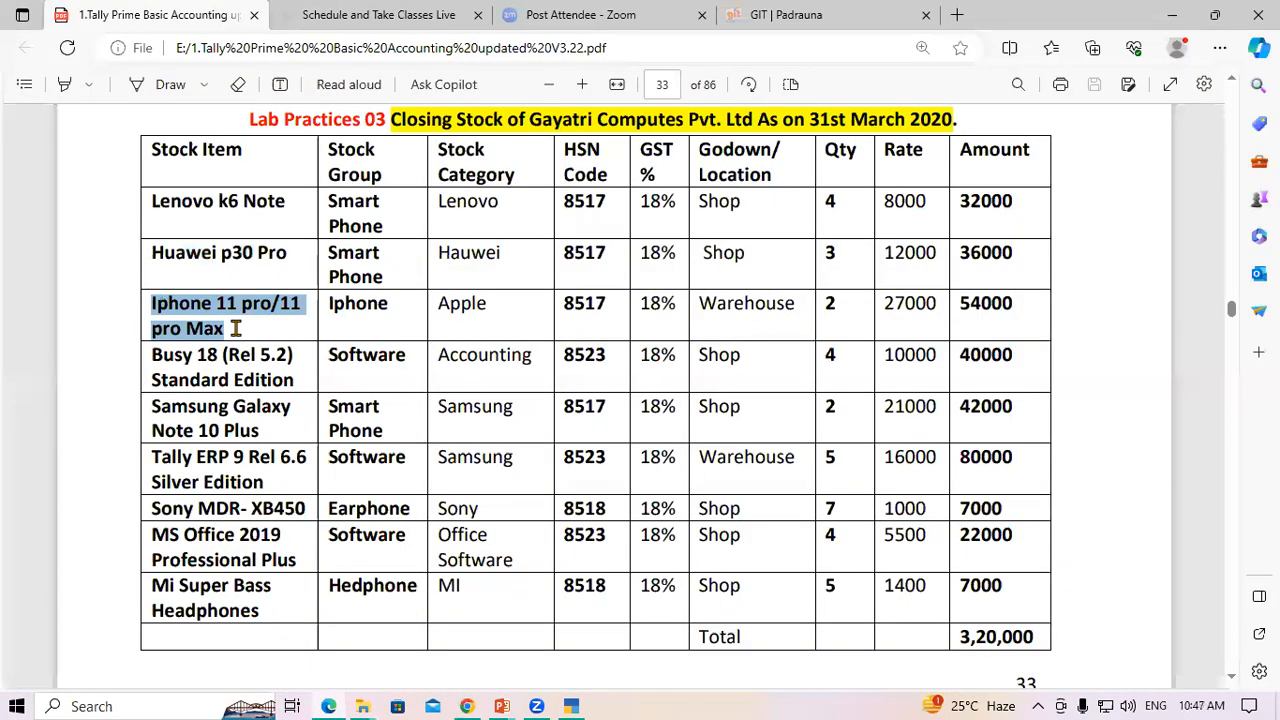
key(alt+Tab)
text(2)
key(Return)
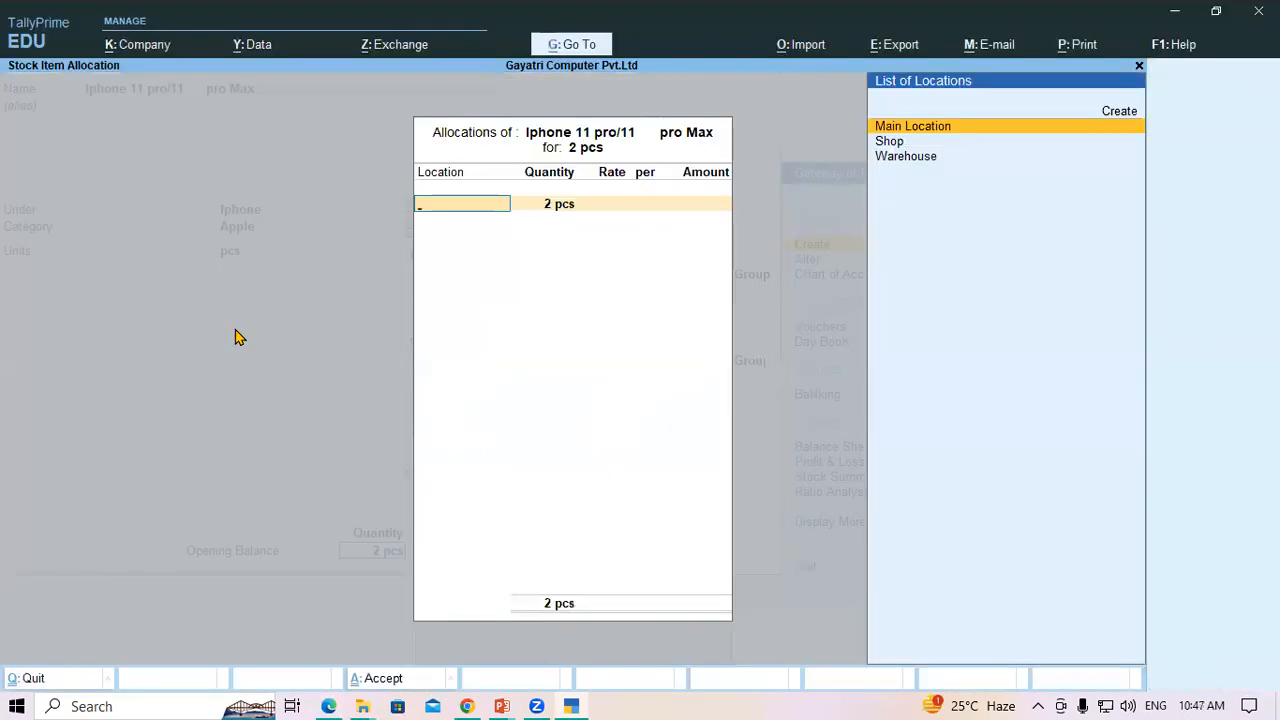
key(alt+Tab)
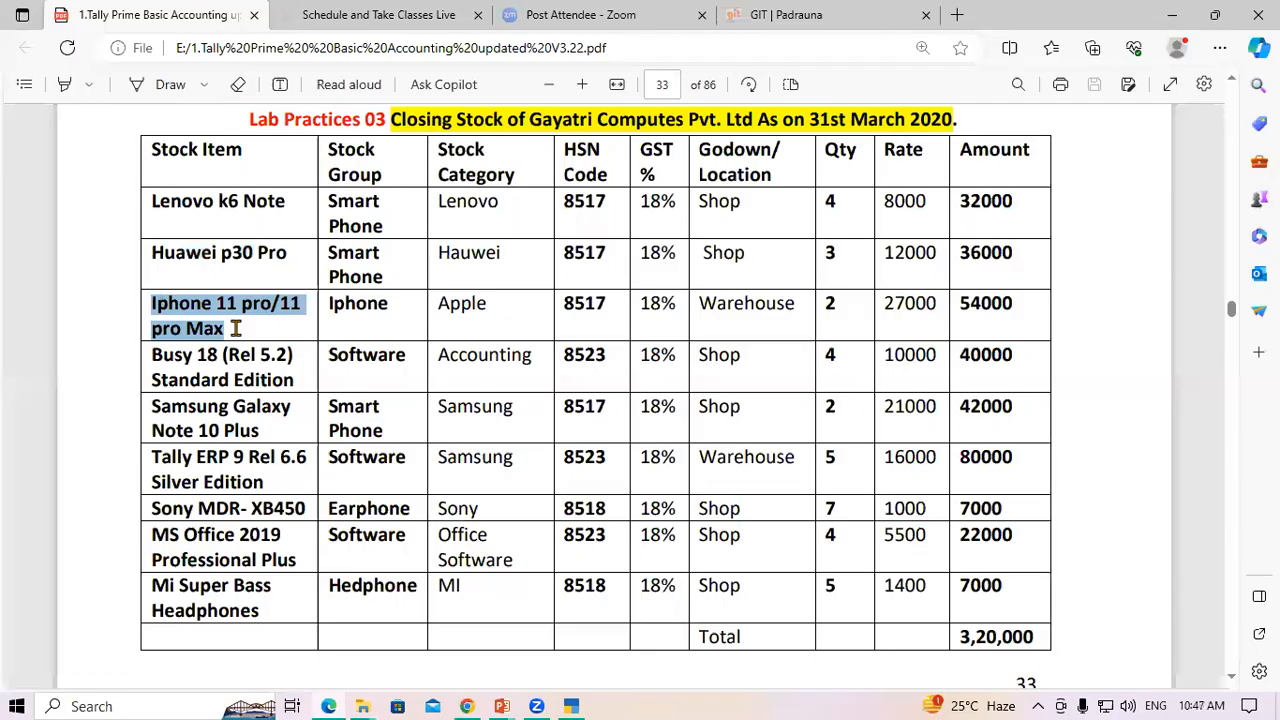
key(alt+Tab)
key(Down)
key(Down)
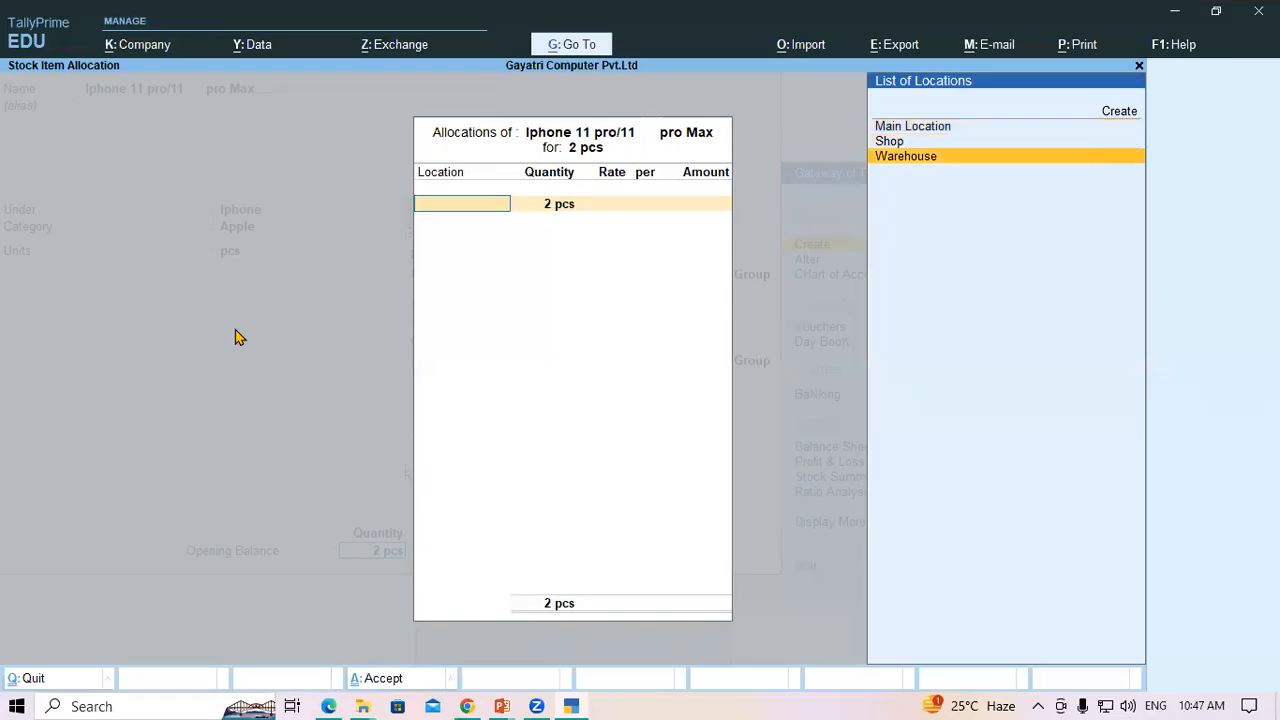
key(Return)
key(Return)
Set the Iphone 11 pro/11 pro Max allocation's rate to 27000 per pcs, as in the Edge table, and save the stock item
key(alt+Tab)
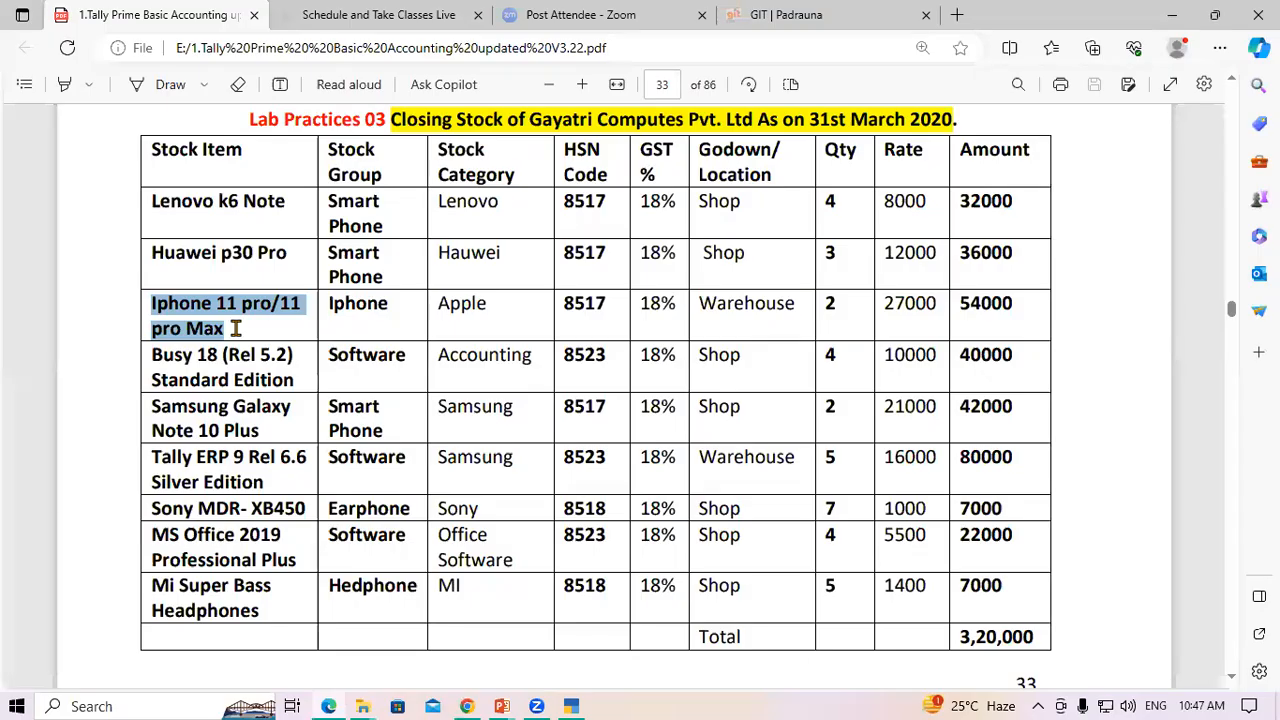
key(alt+Tab)
text(27000)
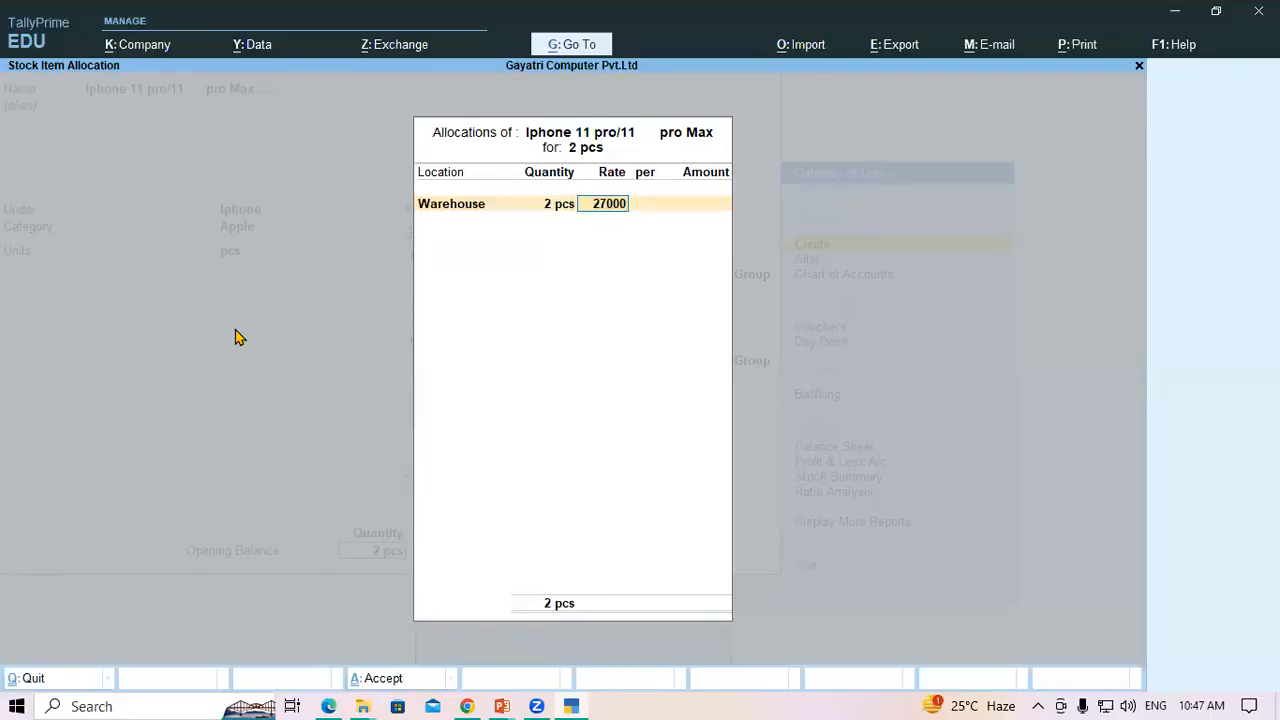
key(Return)
key(Return)
key(Return)
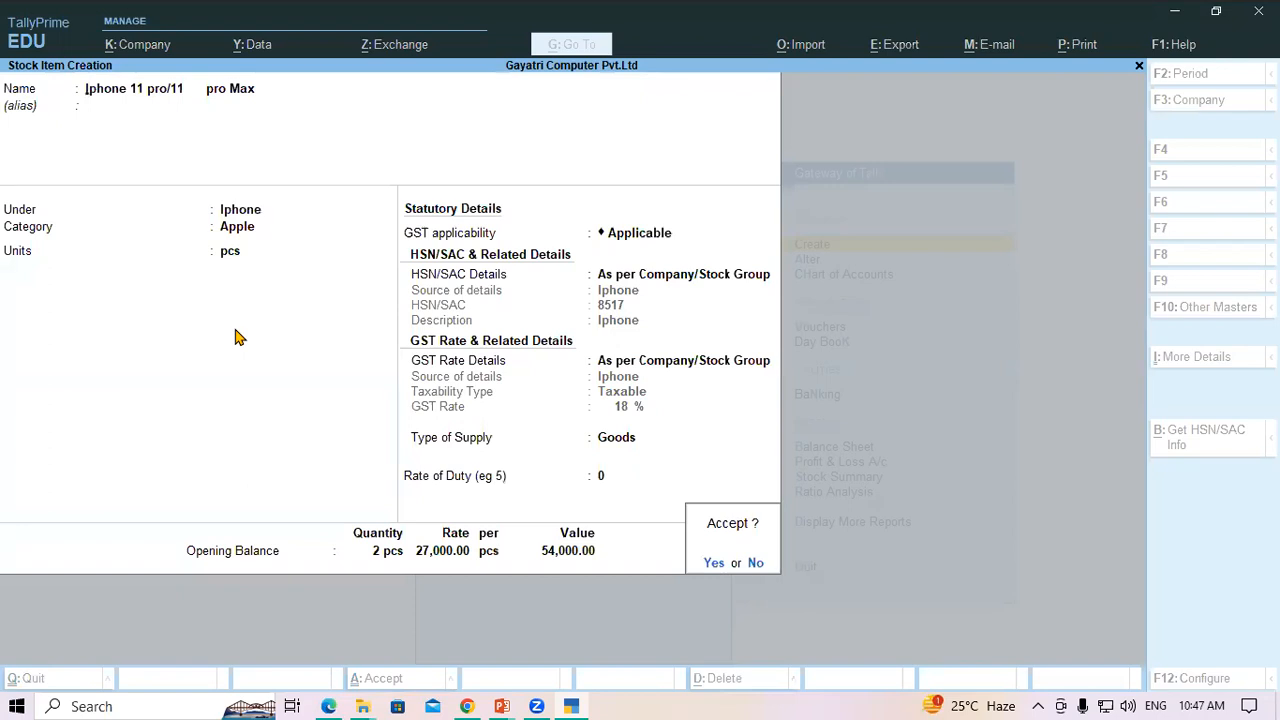
key(Return)
Name the new stock item Busy 18 (Rel 5.2) Standard Edition, copying the name from the Edge table and leaving the alias empty
key(alt+Tab)
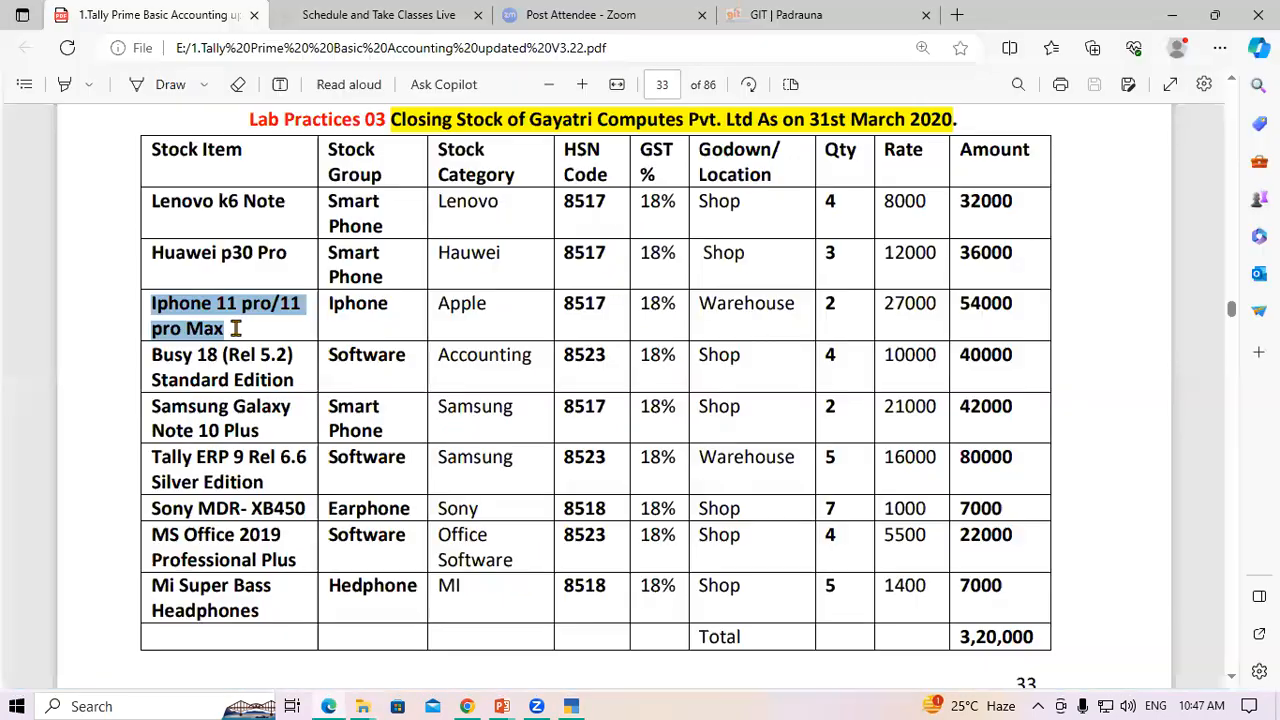
drag(153, 356, 297, 380)
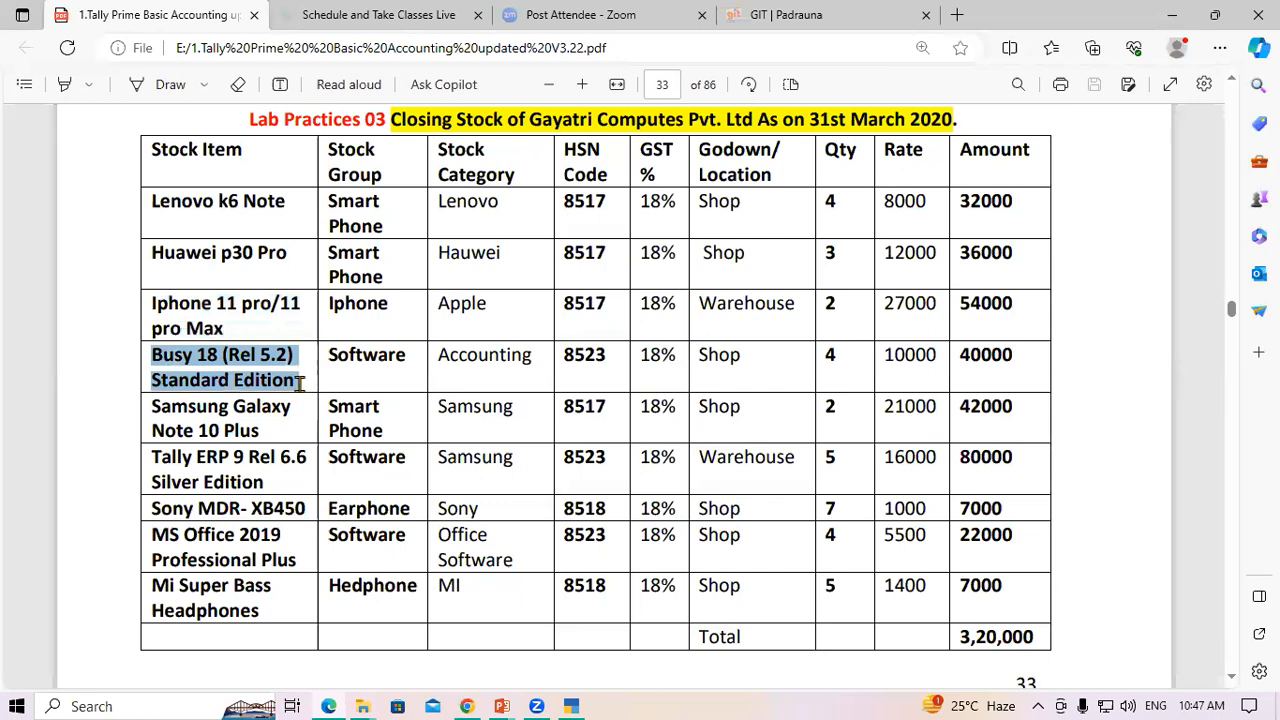
key(ctrl+c)
key(alt+Tab)
key(ctrl+alt+v)
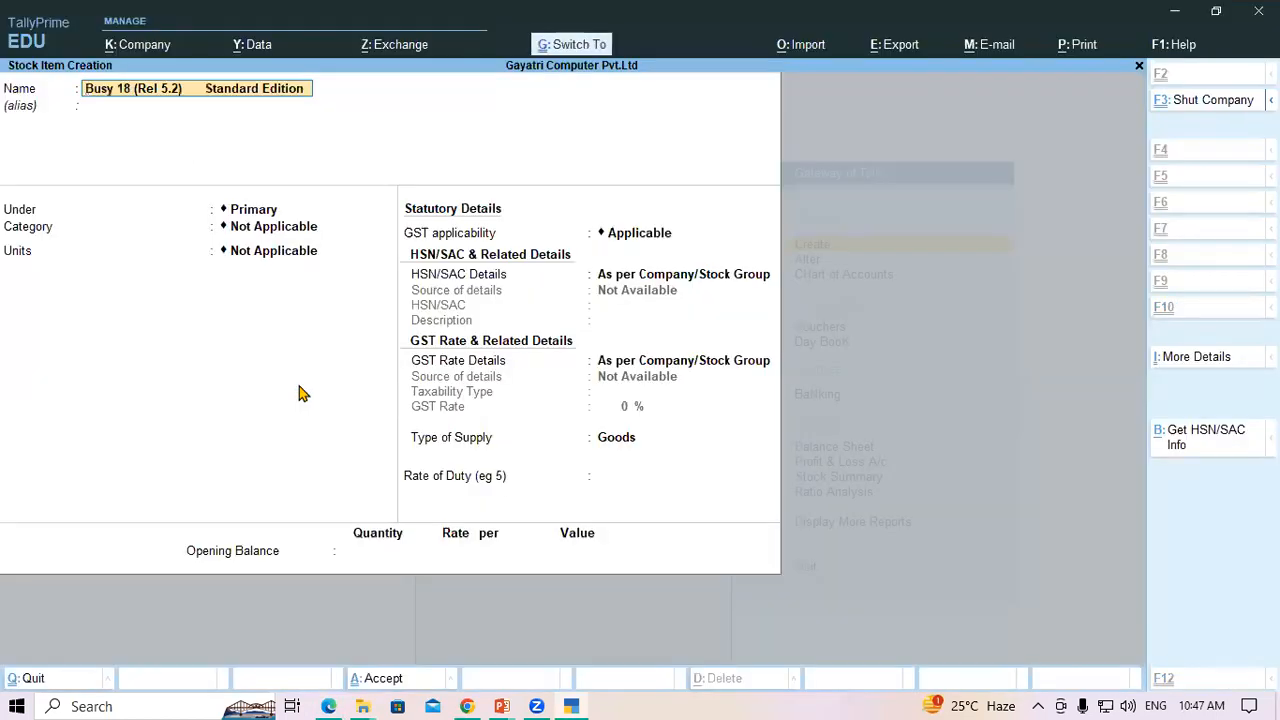
key(Return)
key(Return)
Place Busy 18 (Rel 5.2) Standard Edition under the Software group, with category Accounting and units pcs
text(So)
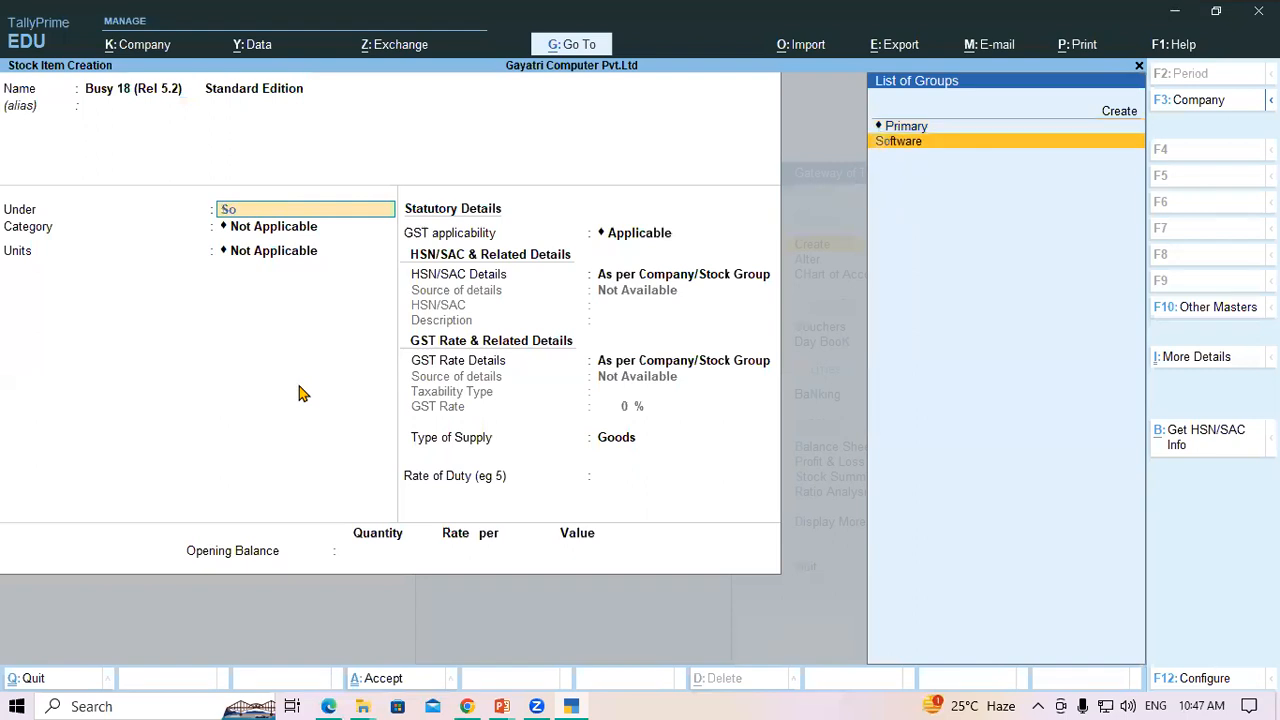
key(Return)
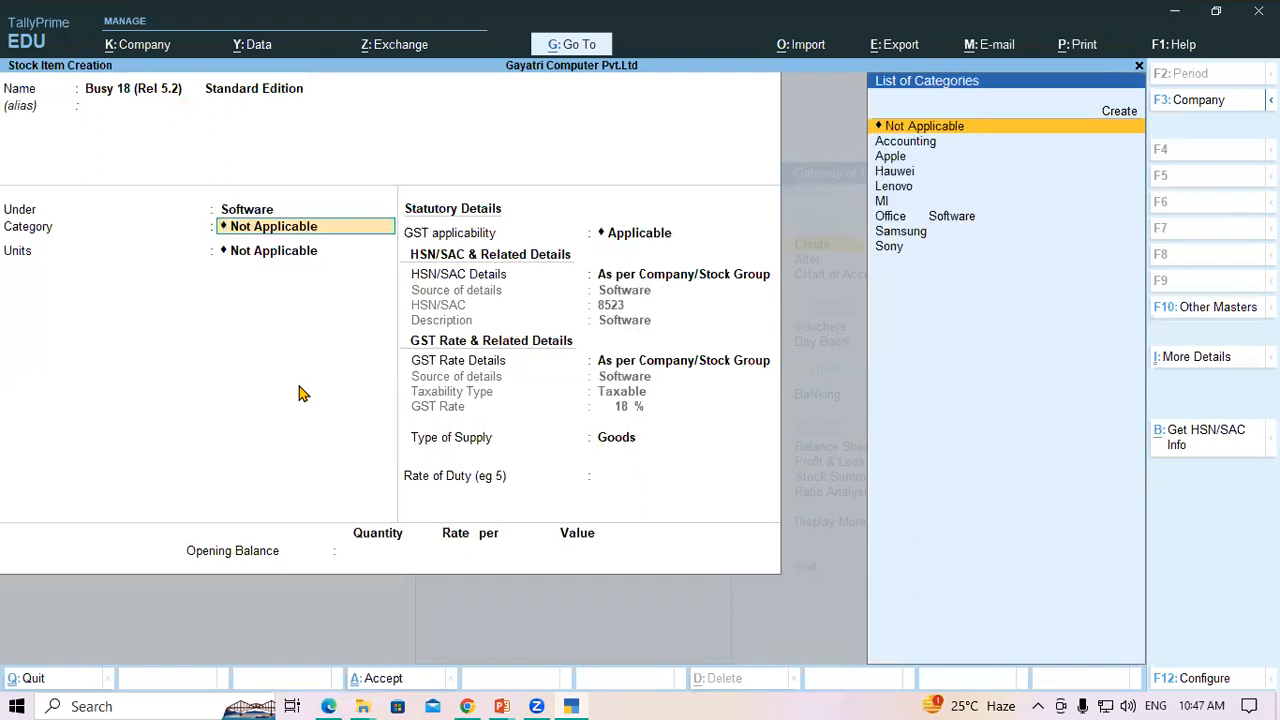
text(Ac)
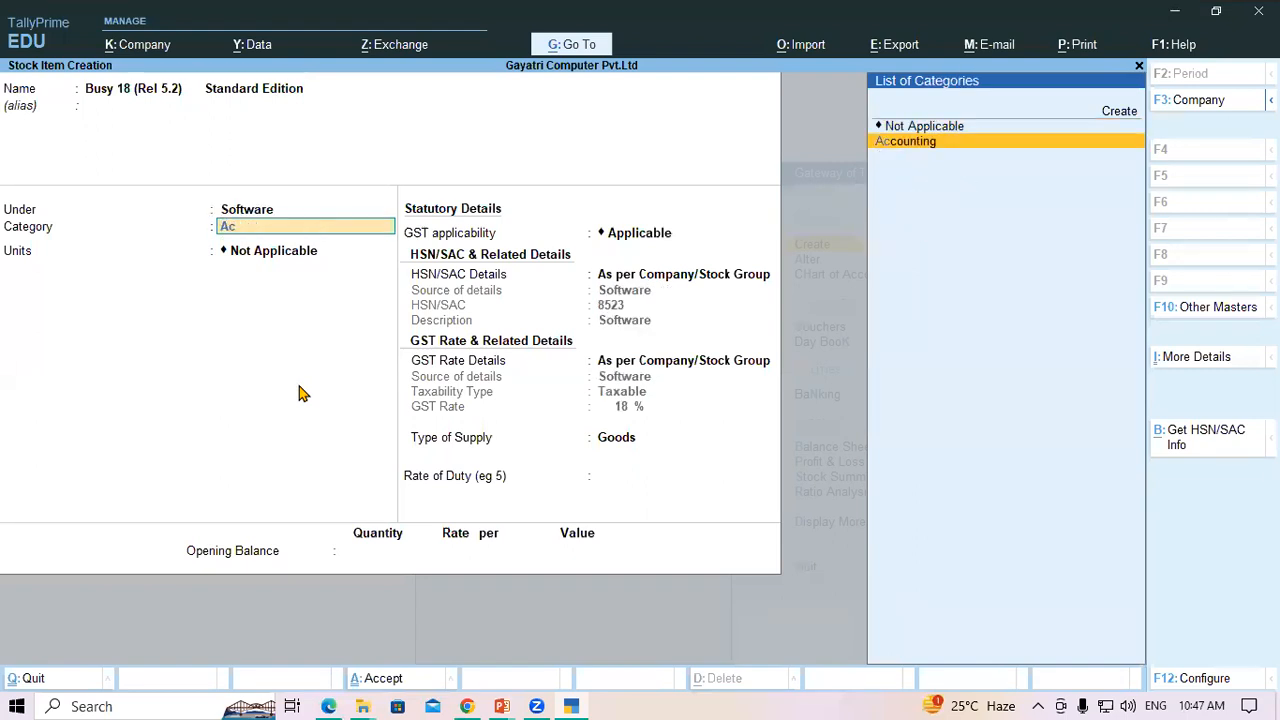
key(Return)
key(Down)
key(Return)
Keep the Busy 18 item's HSN/SAC and GST rate details as per Company/Stock Group, supply type Goods, and the duty rate unfilled
key(Return)
key(Return)
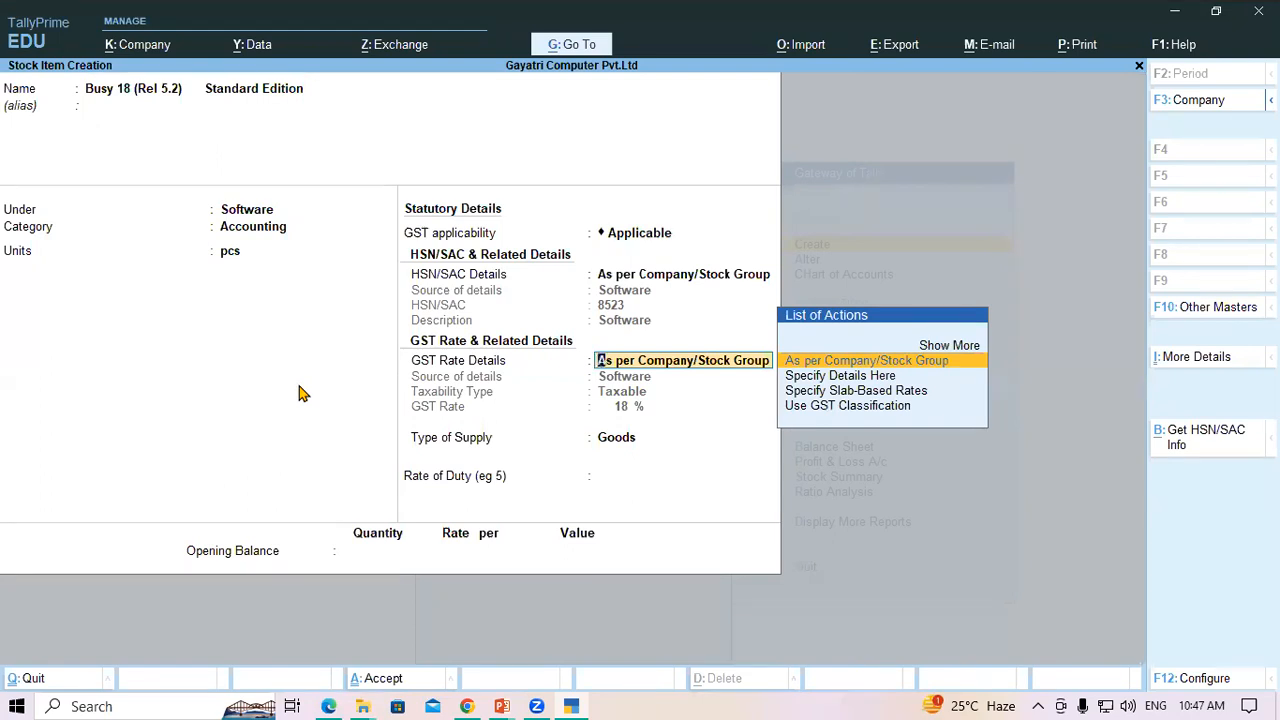
key(Return)
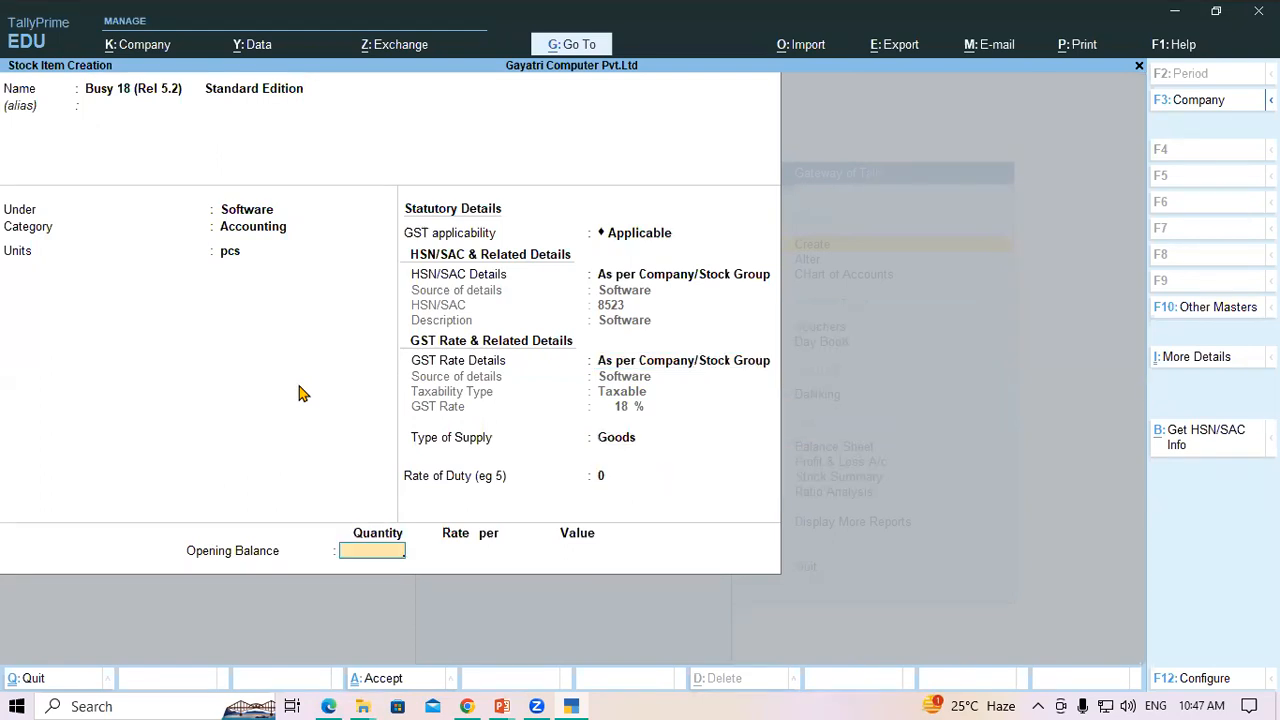
Enter an opening balance of 4 pcs for Busy 18 (Rel 5.2) Standard Edition, as in the Edge table, and allocate it to Shop
key(alt+Tab)
key(alt+Tab)
text(4)
key(Return)
key(alt+Tab)
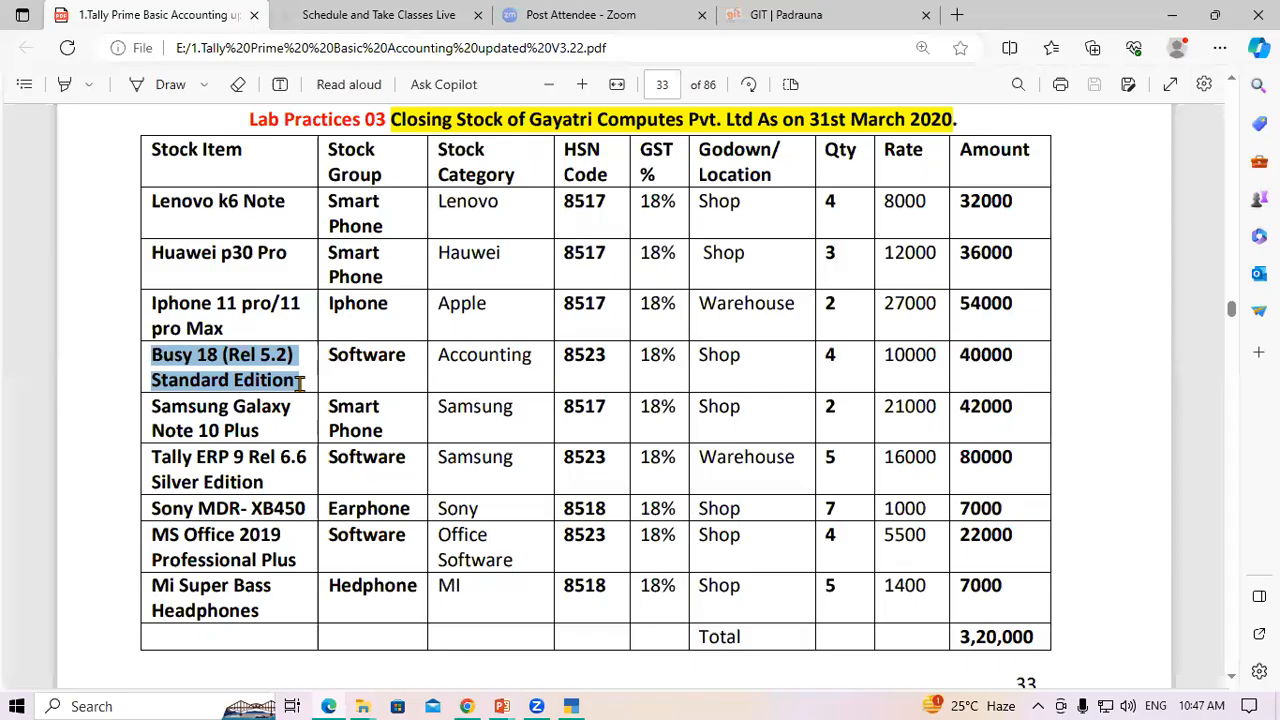
key(alt+Tab)
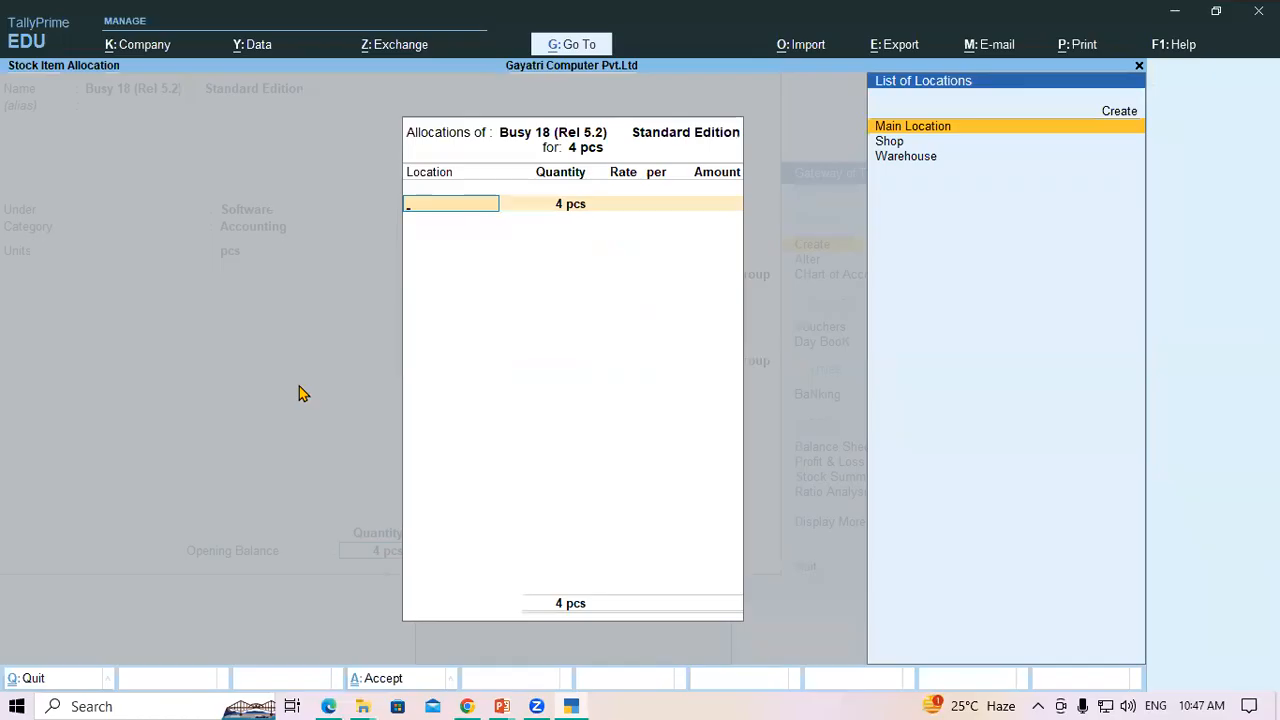
key(Down)
key(Return)
key(Return)
Set the Busy 18 allocation's rate to 10000 per pcs, as in the Edge closing stock table, and save the stock item
key(alt+Tab)
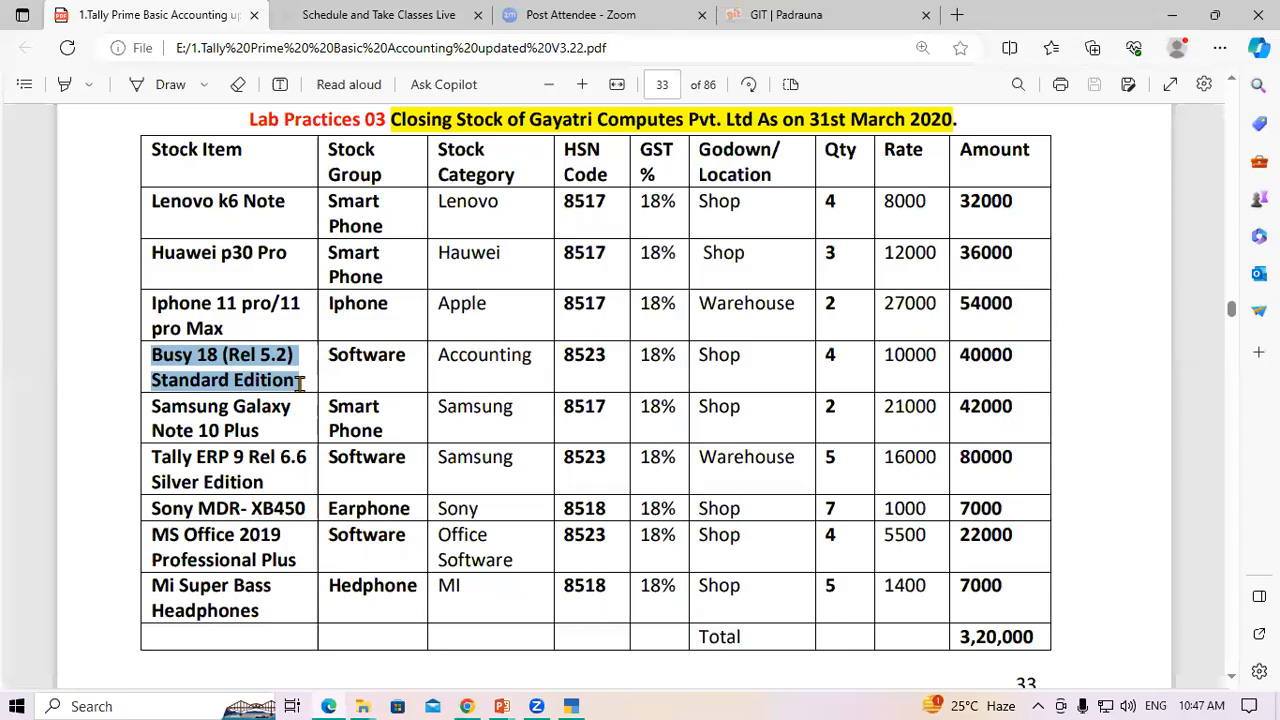
key(alt+Tab)
text(10000)
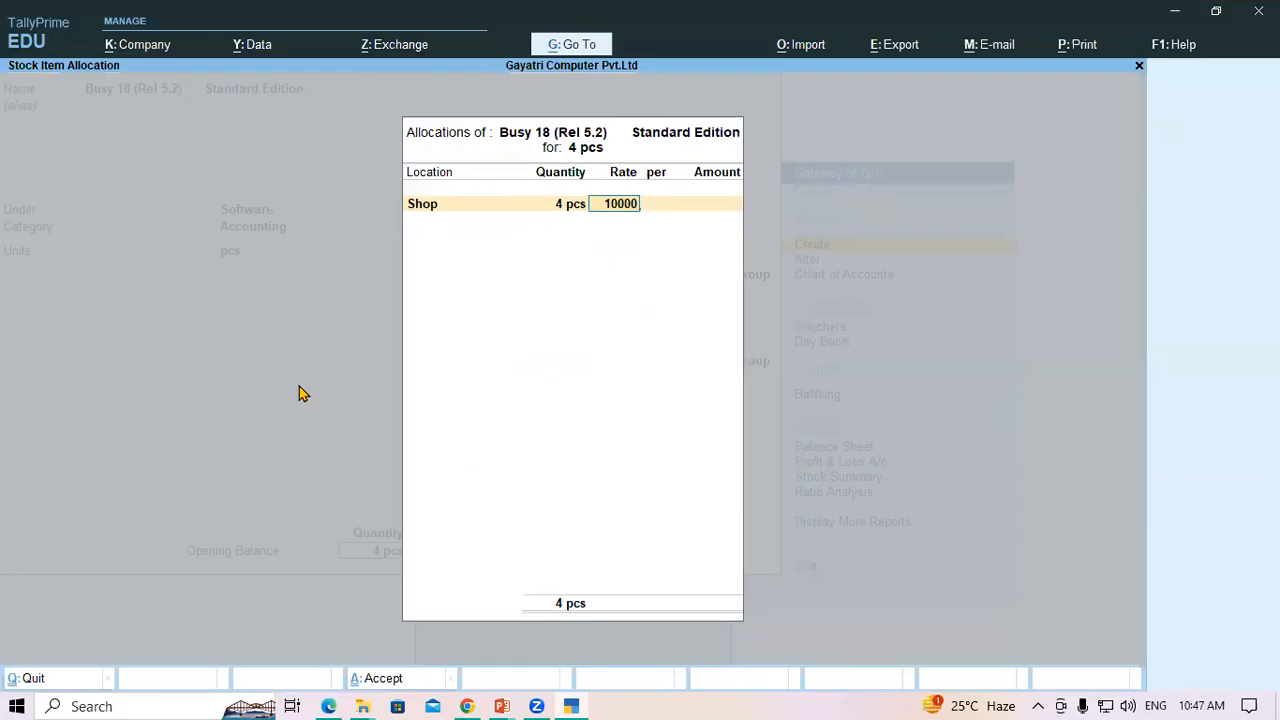
key(Return)
key(Return)
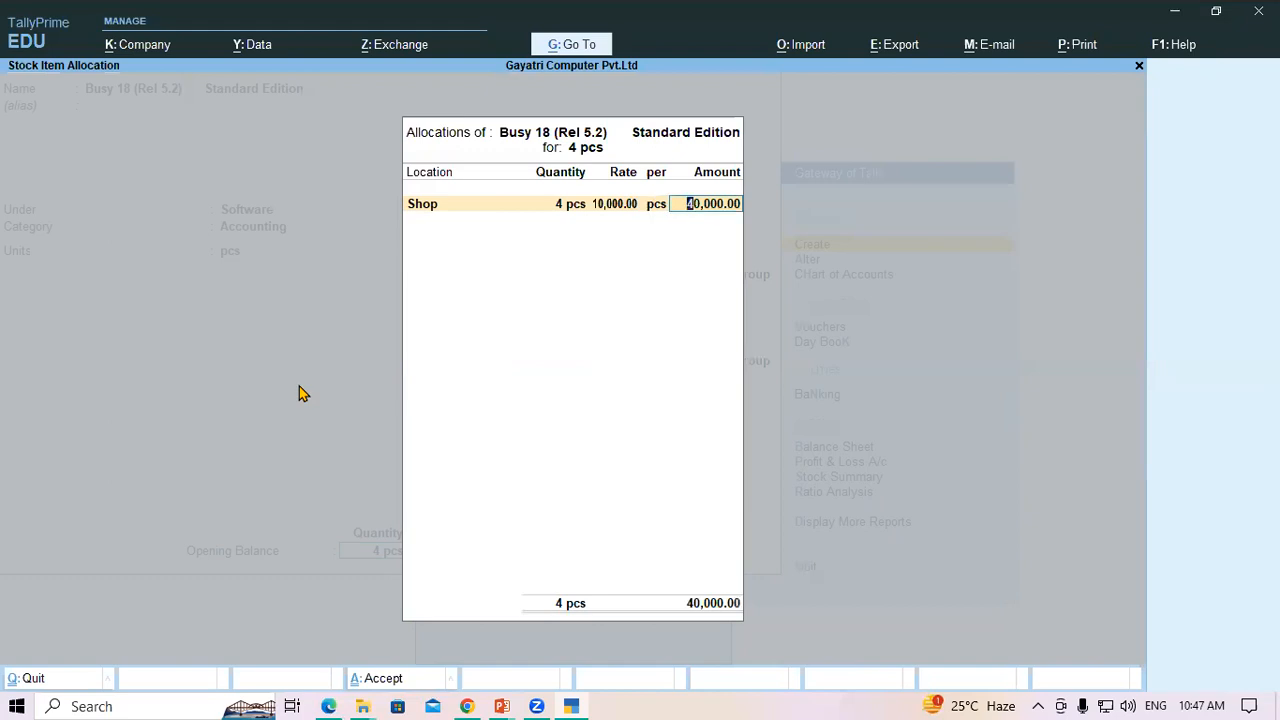
key(Return)
key(Return)
key(Return)
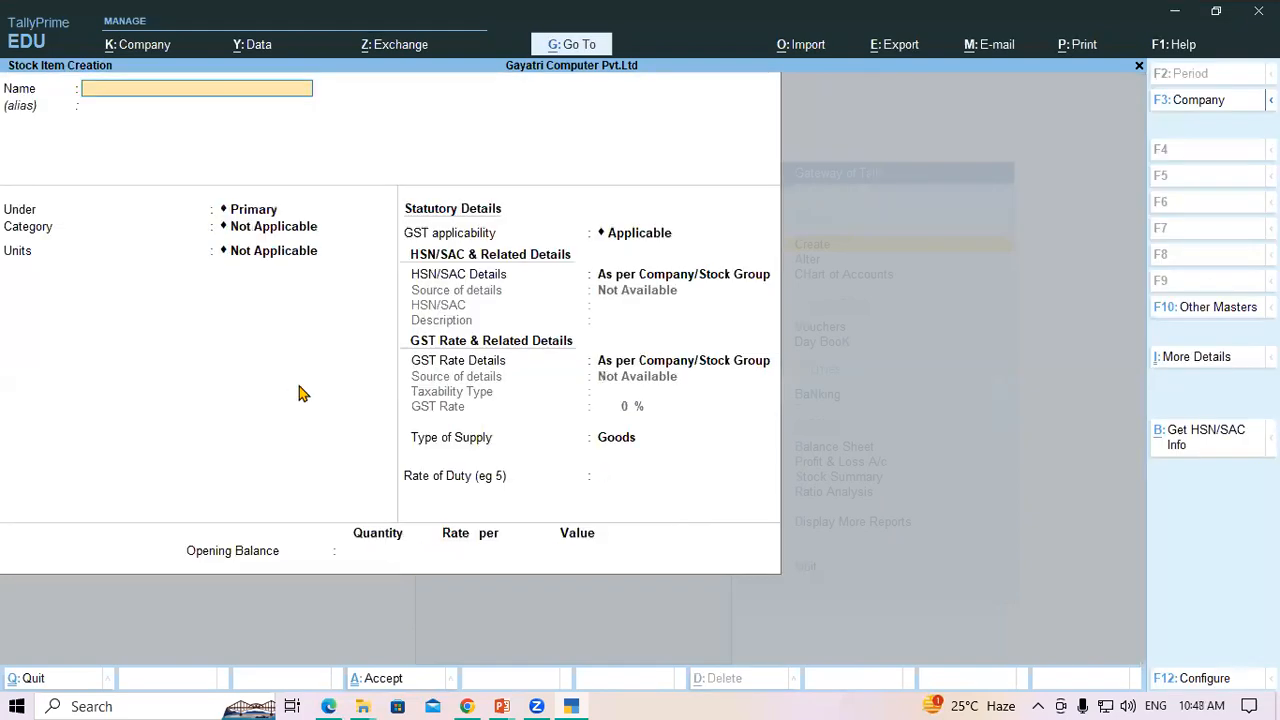
Name the new stock item Samsung Galaxy Note 10 Plus, copying the name from the Edge table and leaving the alias empty
key(alt+Tab)
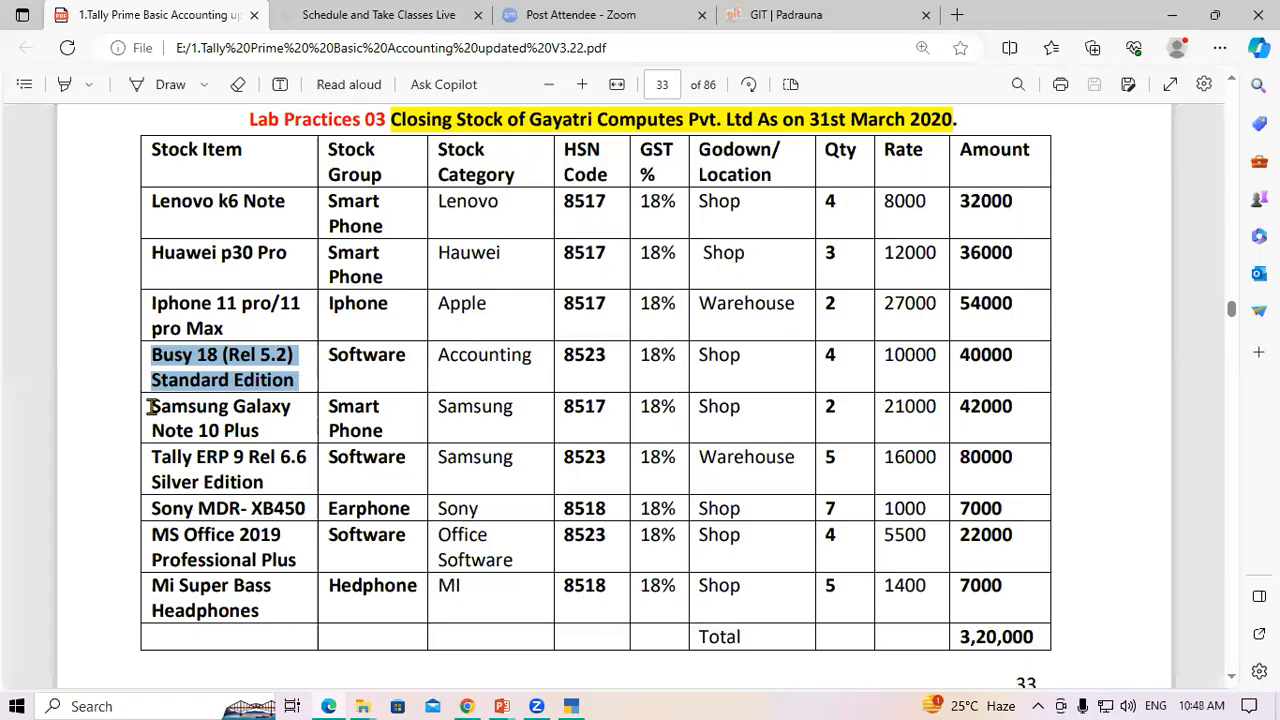
drag(150, 407, 259, 433)
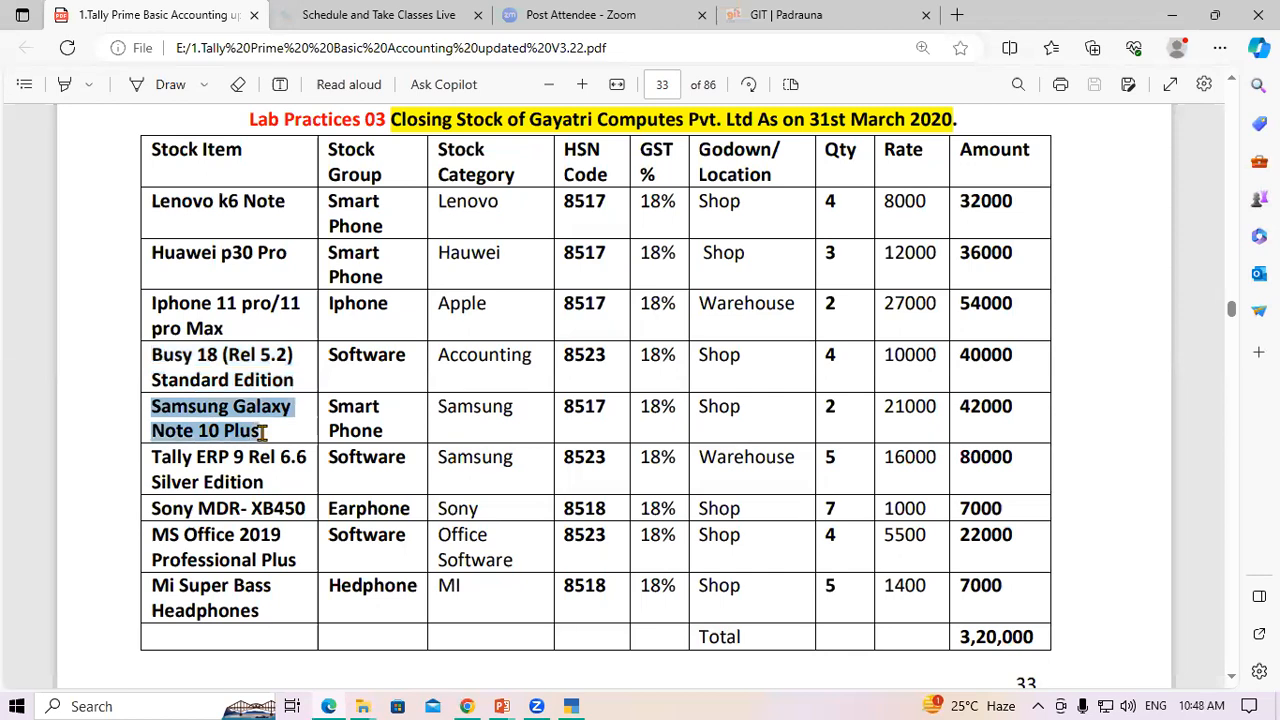
key(ctrl+c)
key(alt+Tab)
key(ctrl+v)
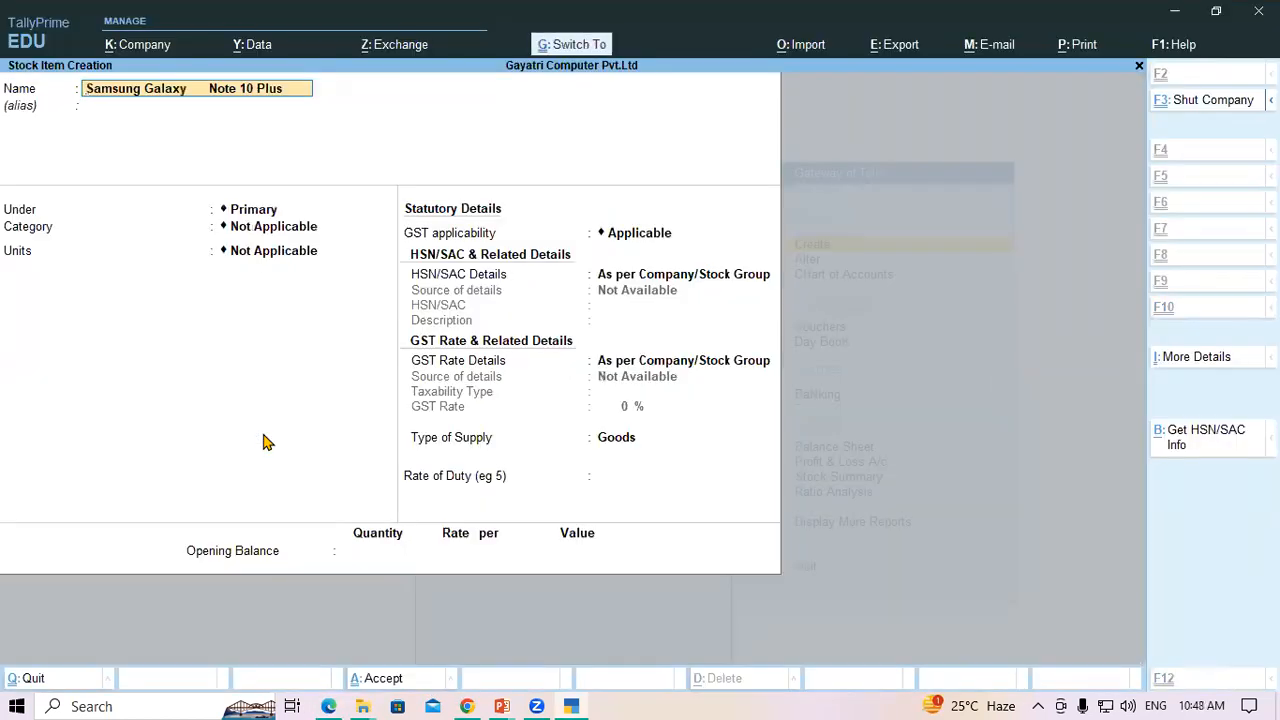
key(Return)
key(Return)
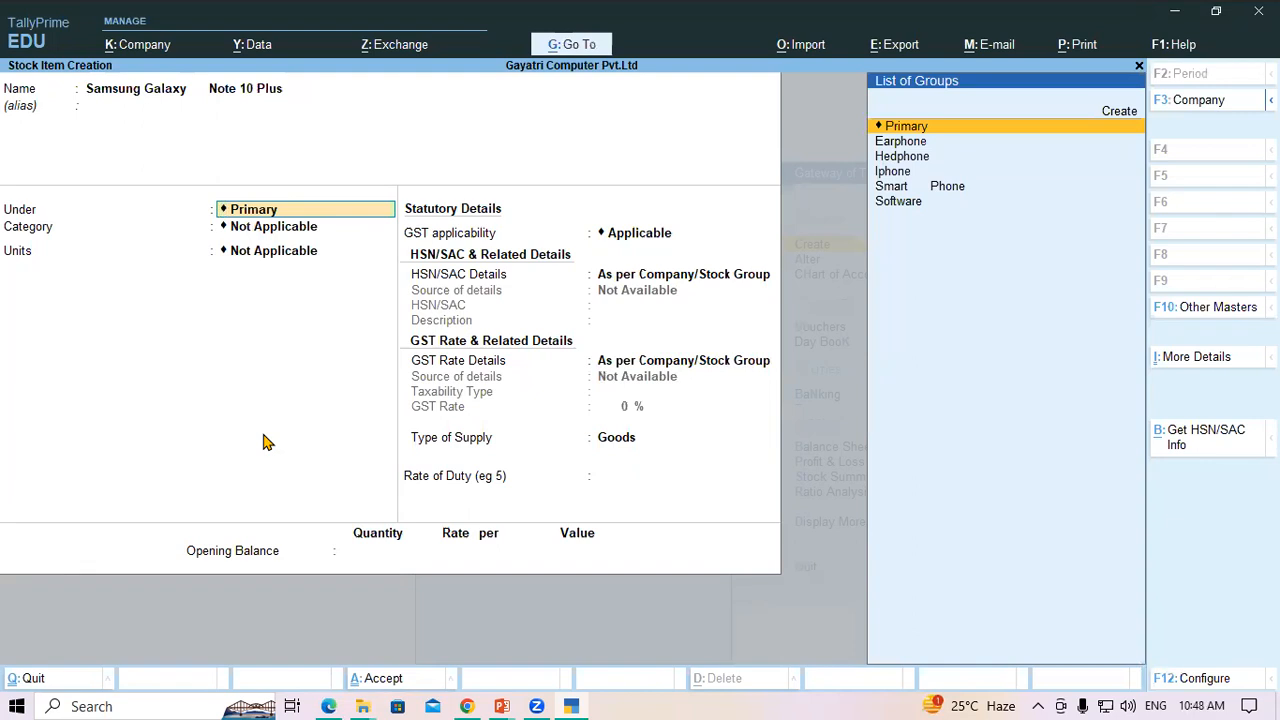
Place Samsung Galaxy Note 10 Plus under the Smart Phone group, with category Samsung and units pcs
text(Sm)
key(Return)
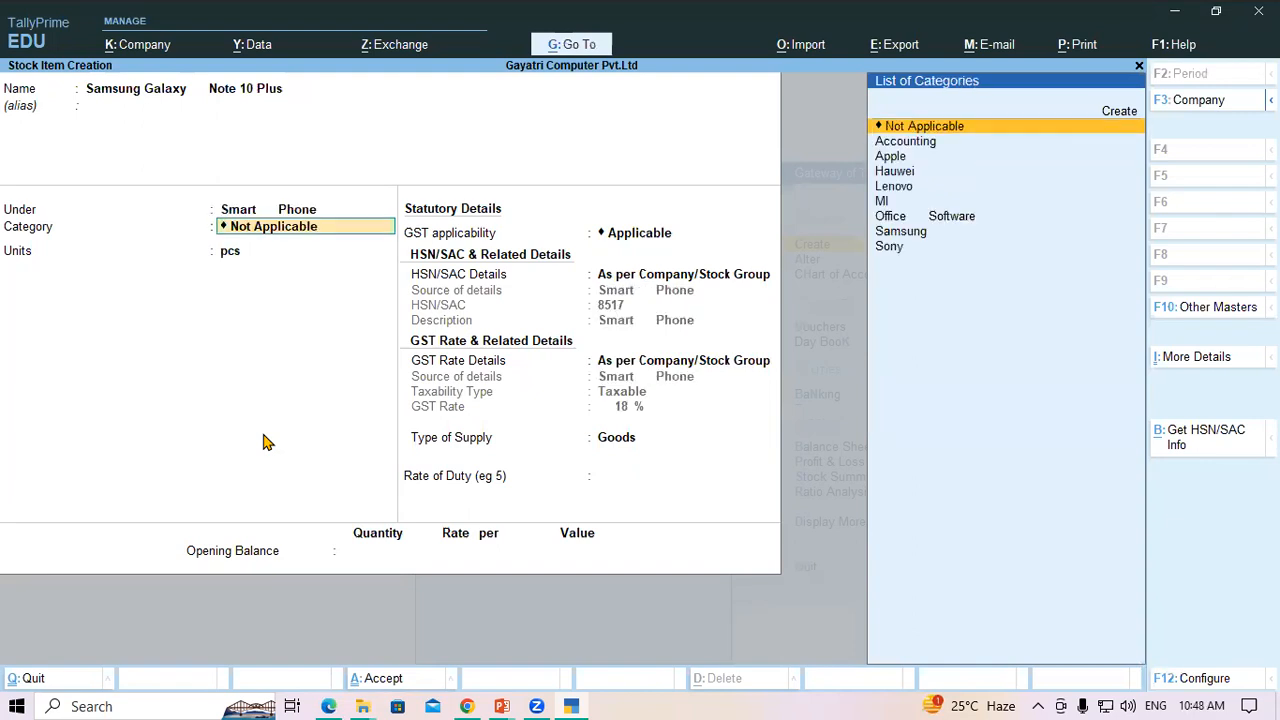
text(Sa)
key(Return)
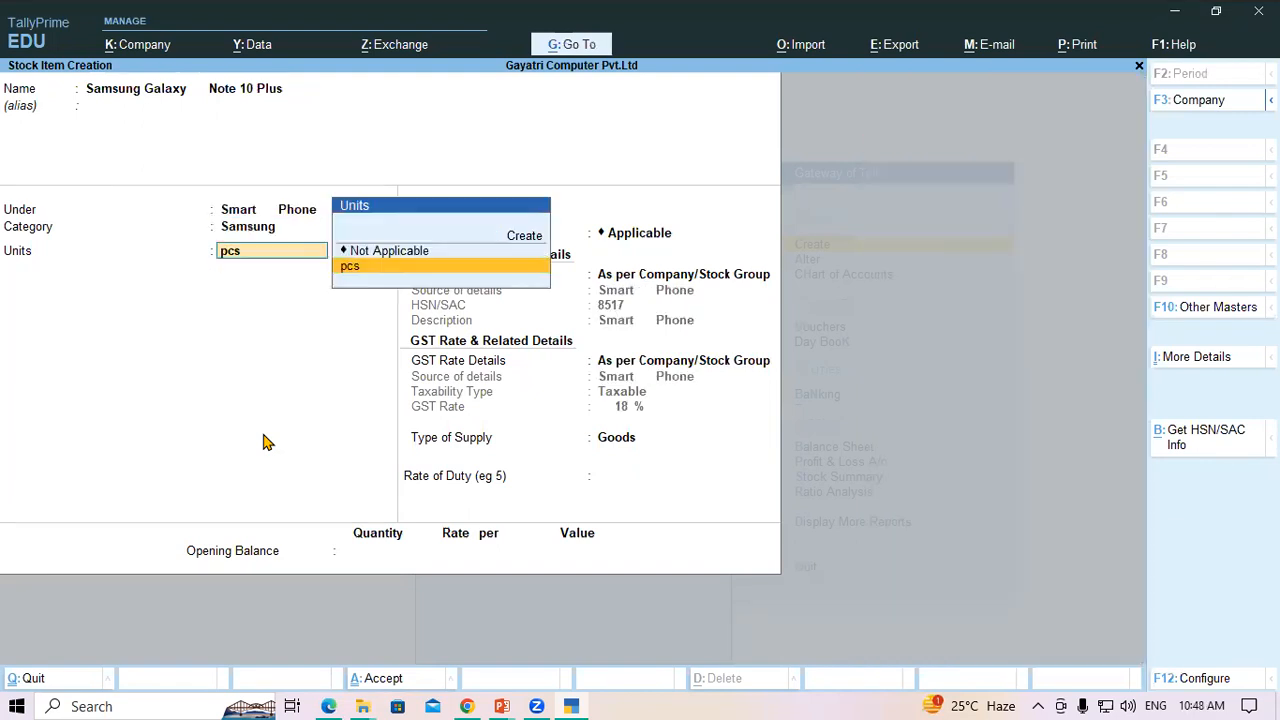
key(Return)
Keep the Samsung item's GST applicable, HSN/SAC and GST rate details as per Company/Stock Group, supply type Goods, and the duty rate unfilled
key(Return)
key(Return)
key(Return)
key(Return)
key(Return)
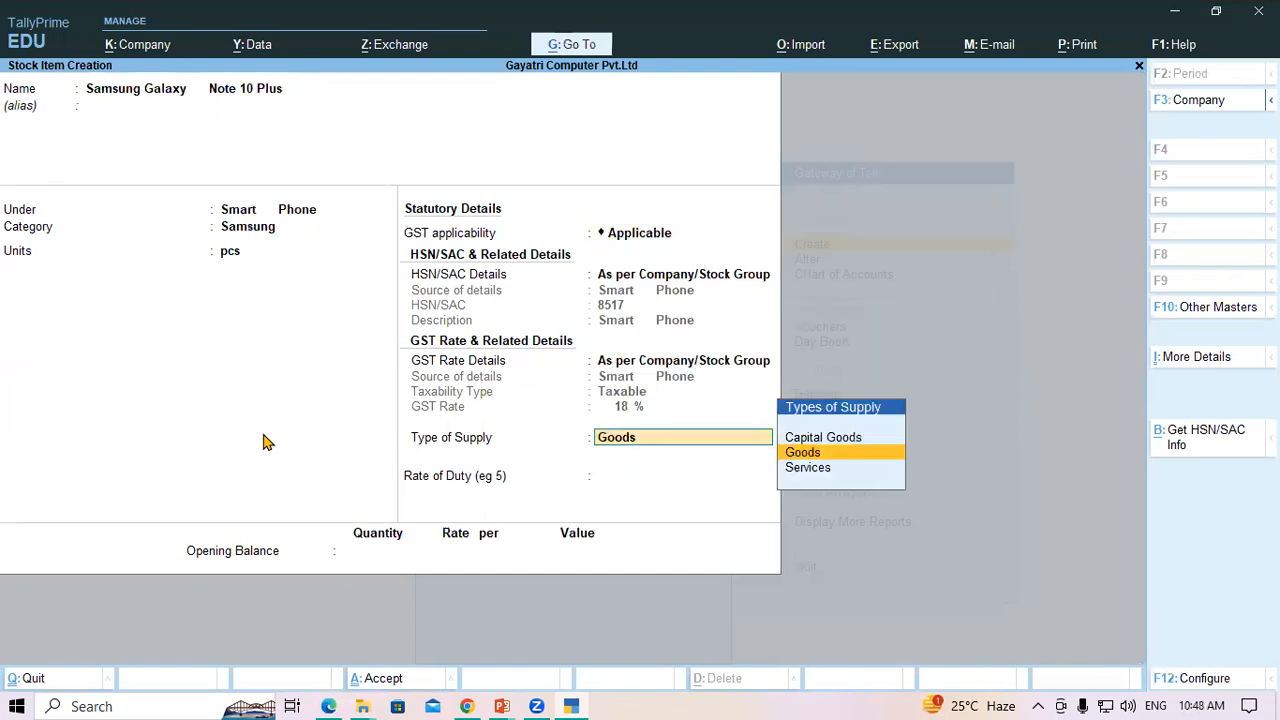
Give Samsung Galaxy Note 10 Plus an opening quantity of 2 pcs and allocate it to Shop, following the Edge closing stock table
key(alt+Tab)
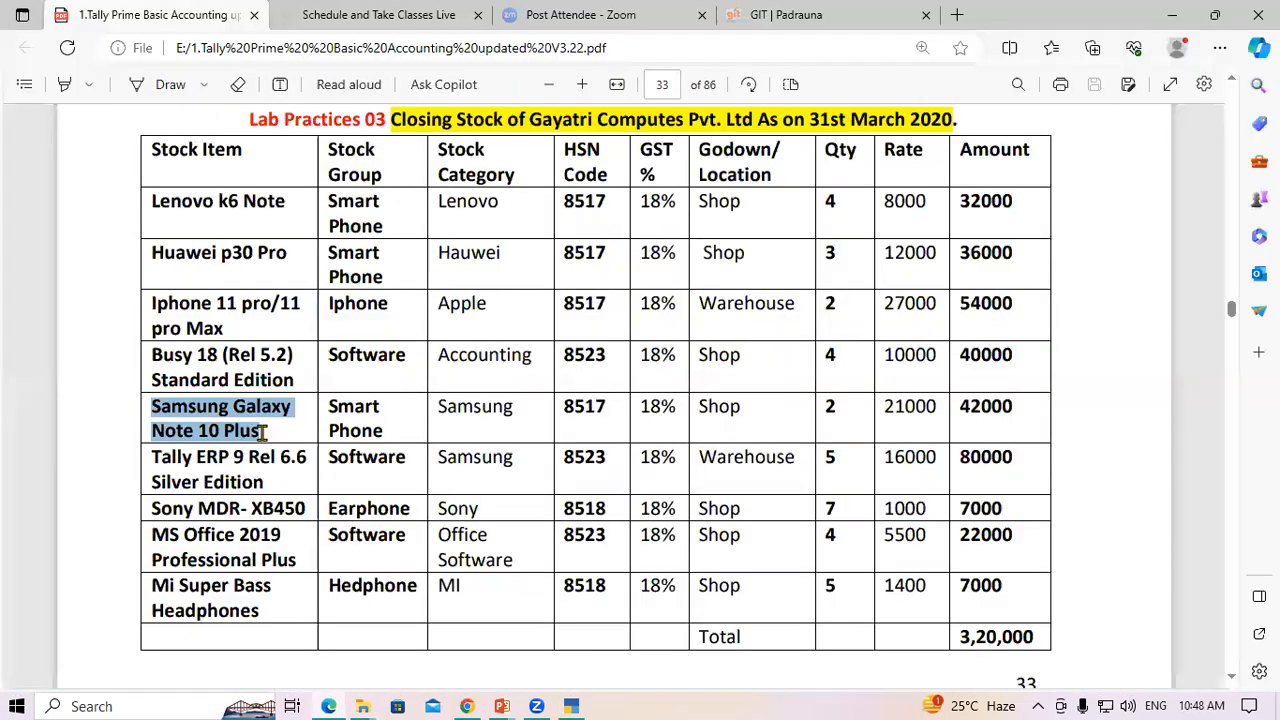
key(alt+Tab)
text(2)
key(Return)
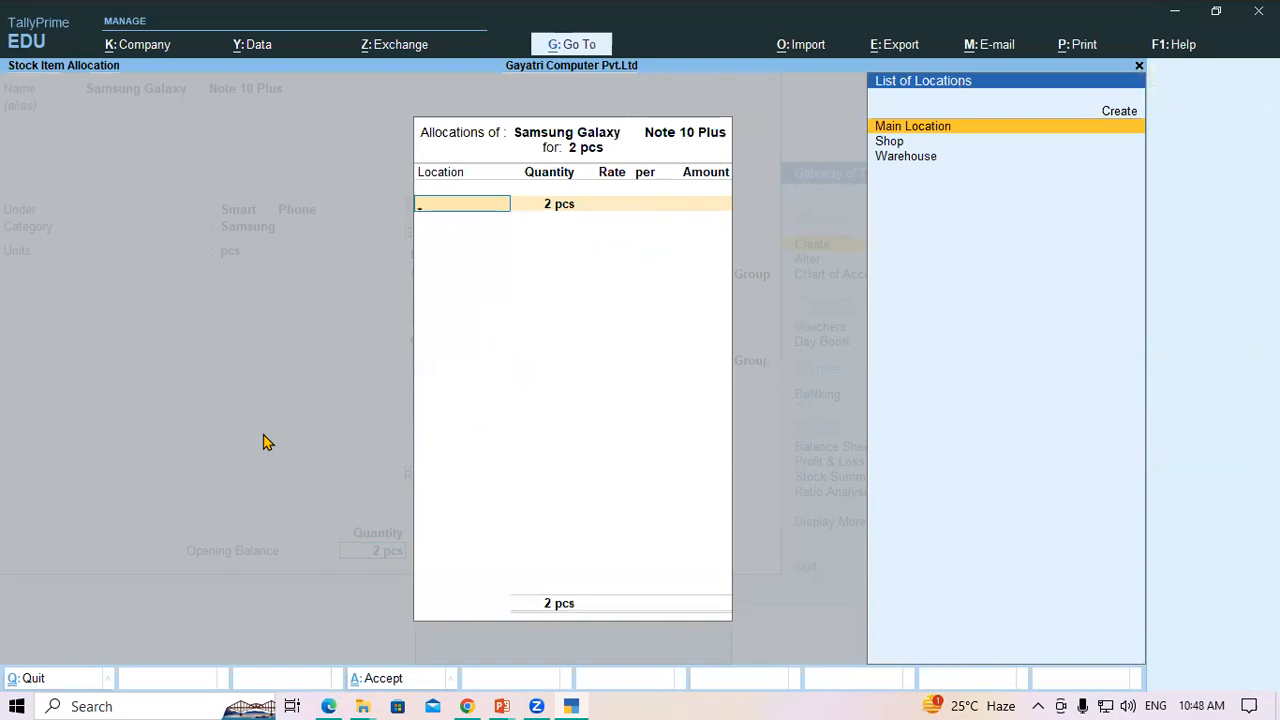
key(alt+Tab)
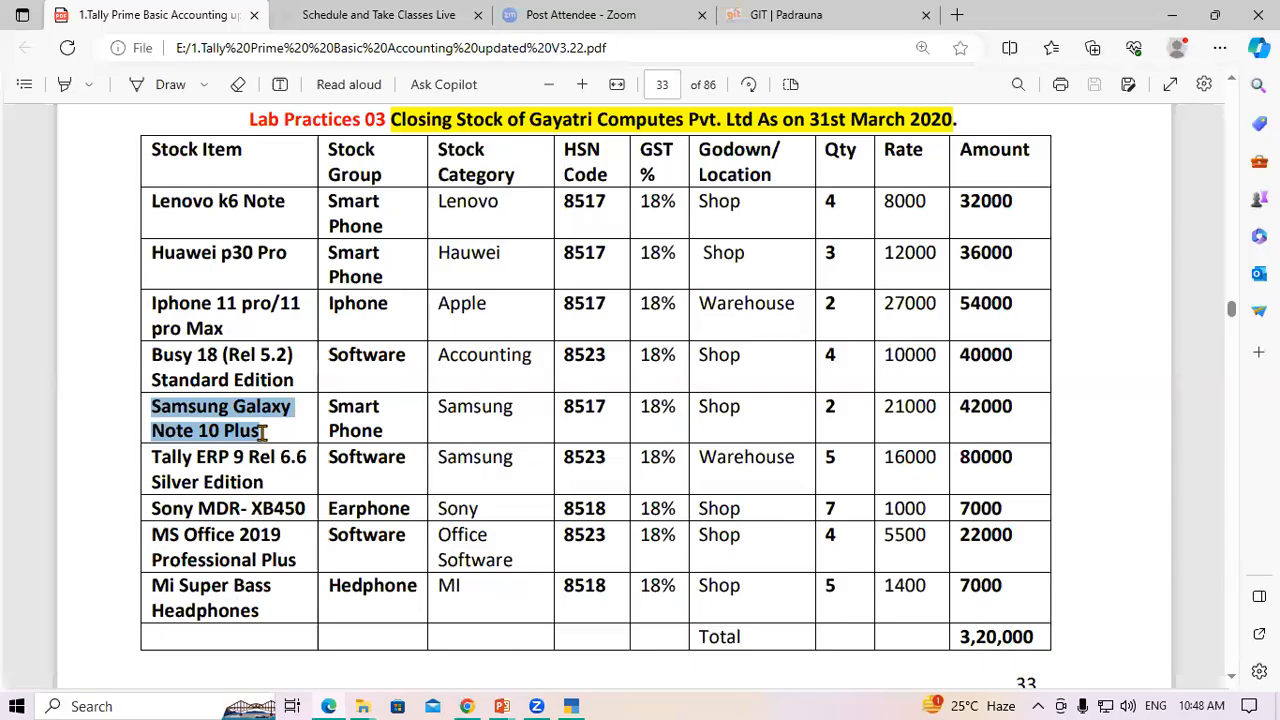
key(alt+Tab)
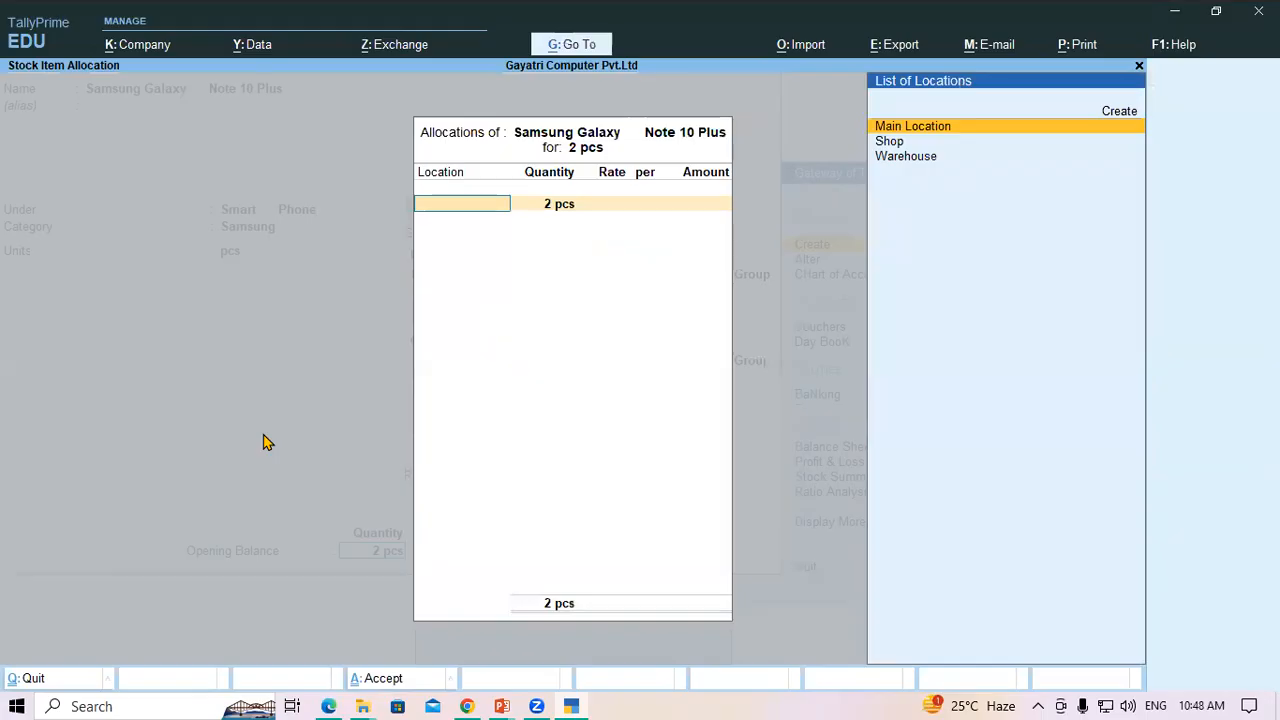
key(Down)
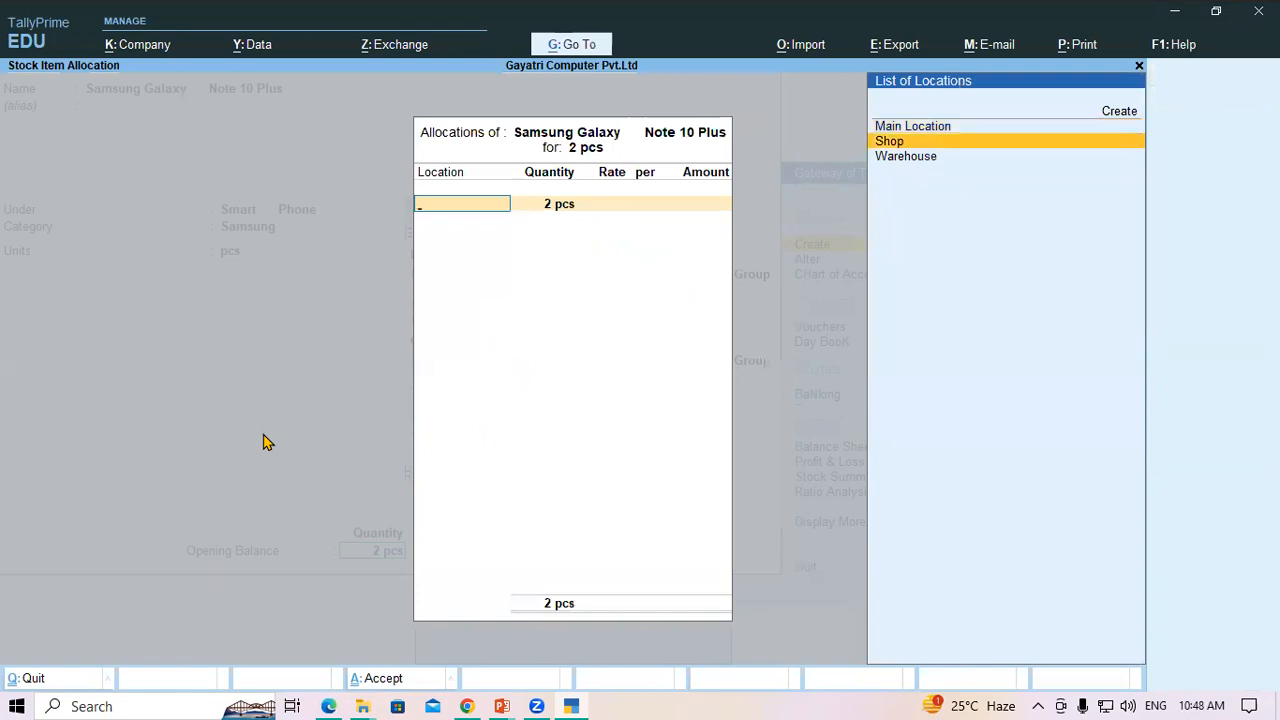
key(Return)
key(Return)
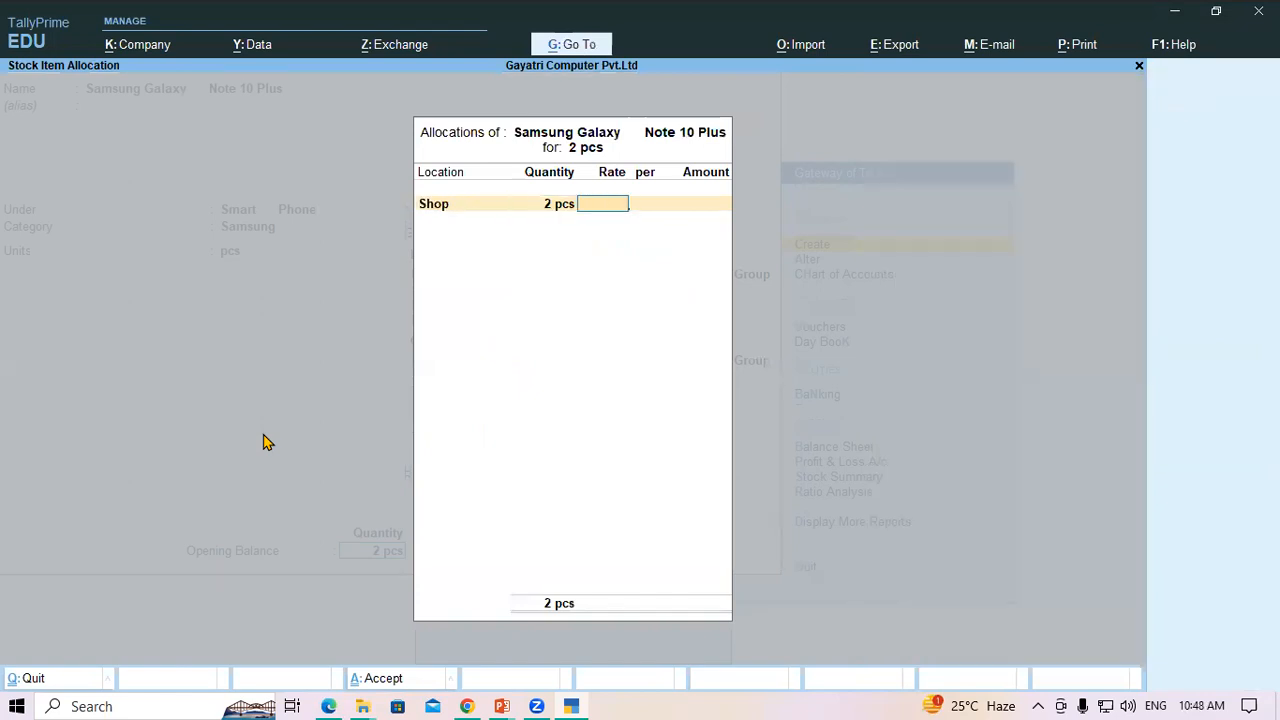
key(alt+Tab)
key(alt+Tab)
text(2)
key(Return)
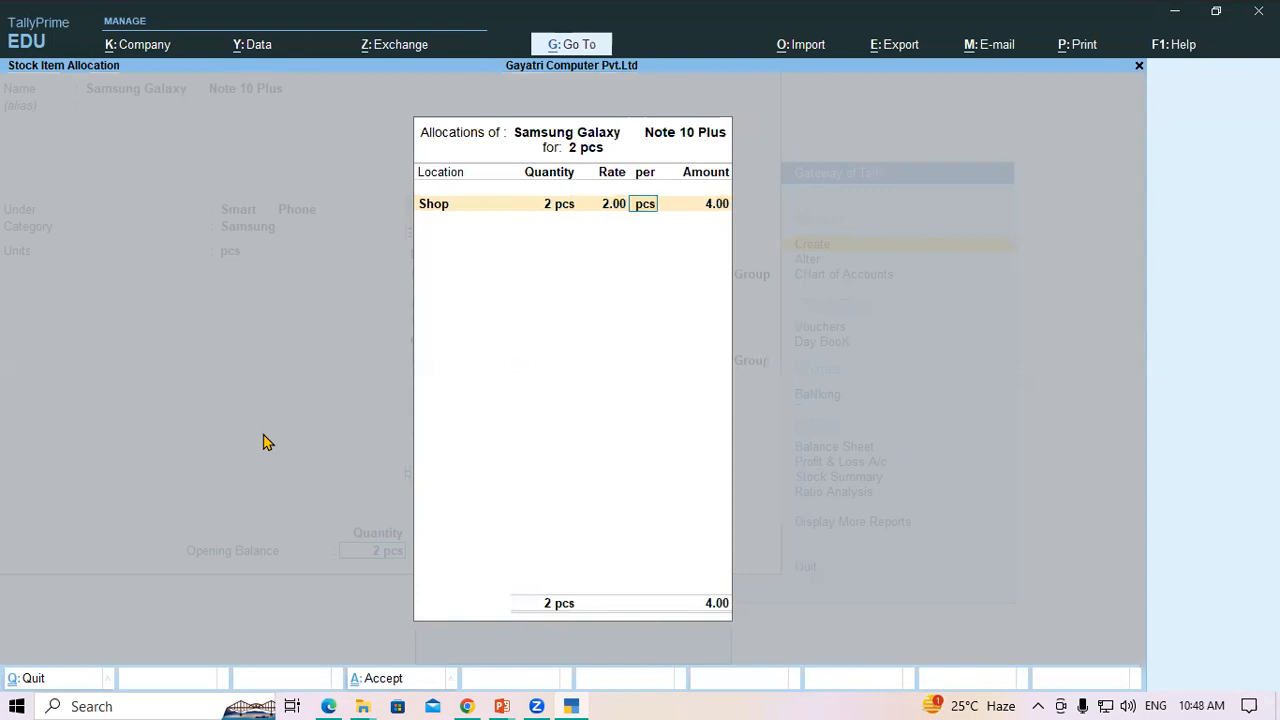
key(alt+Tab)
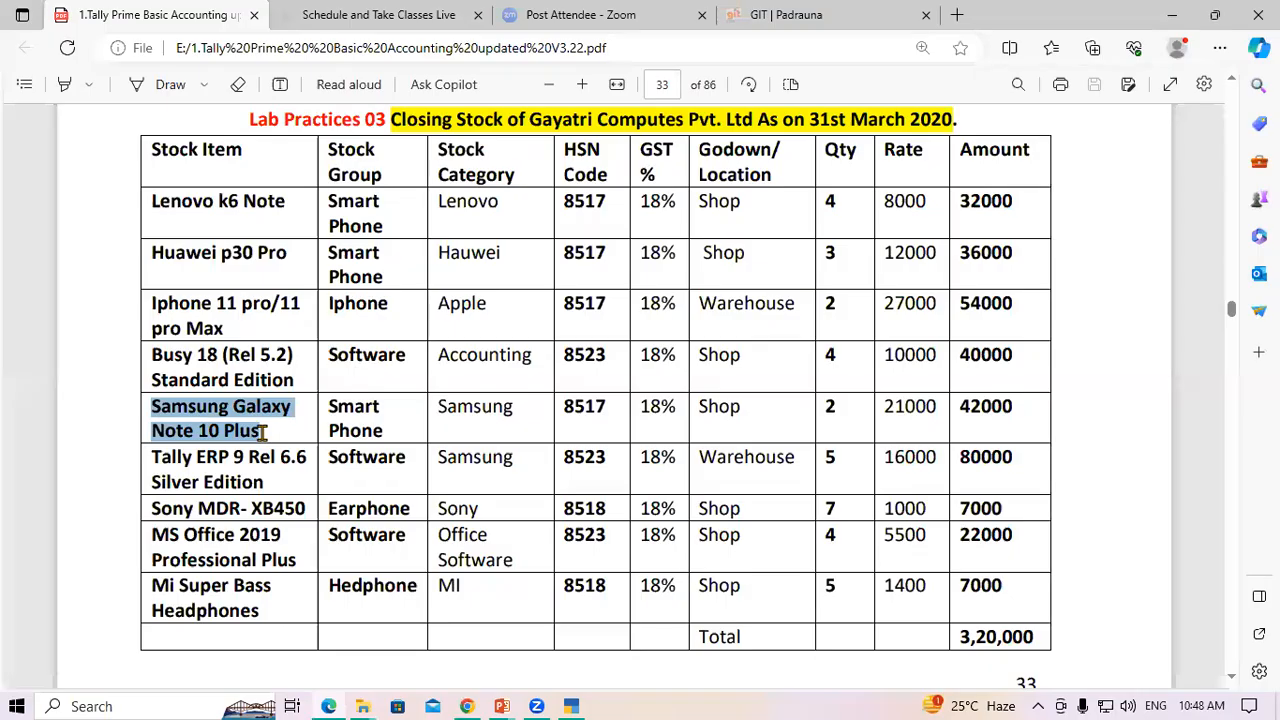
key(alt+Tab)
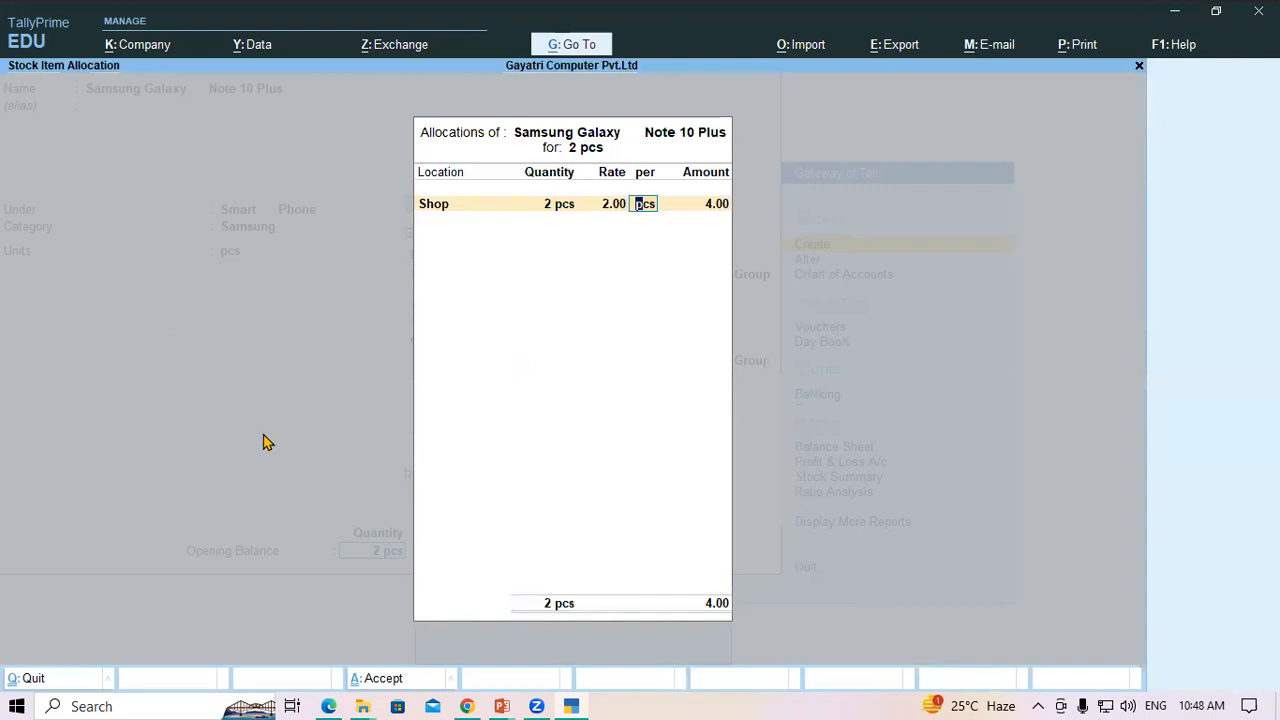
key(BackSpace)
Set the Samsung allocation's rate to 21000 per pcs, as in the Edge closing stock table, and save the stock item
key(alt+Tab)
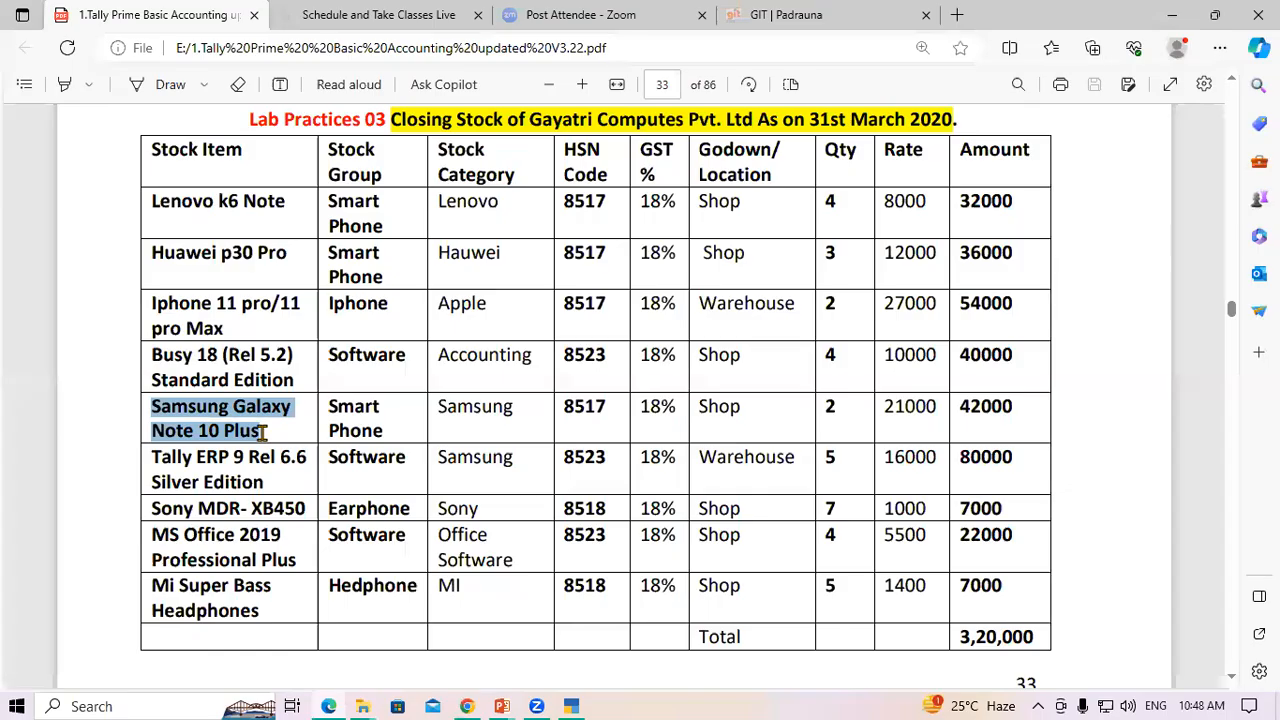
key(alt+Tab)
text(2)
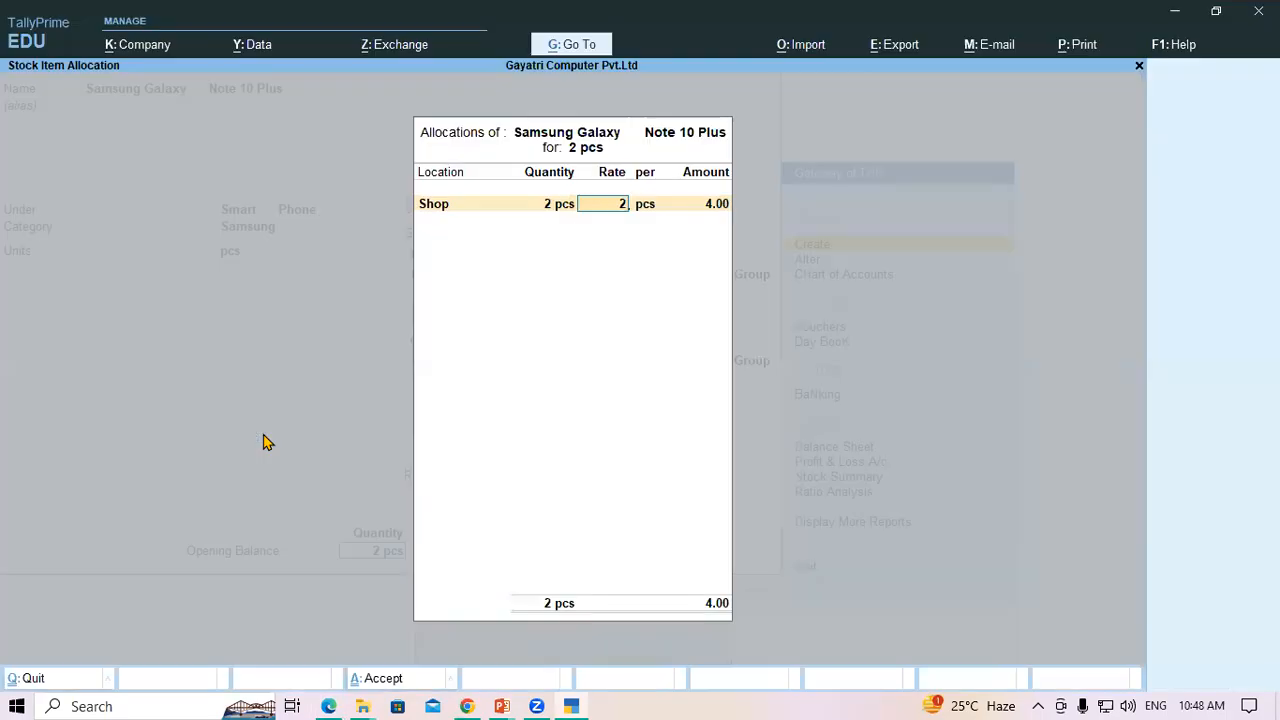
text(1,0000)
key(Return)
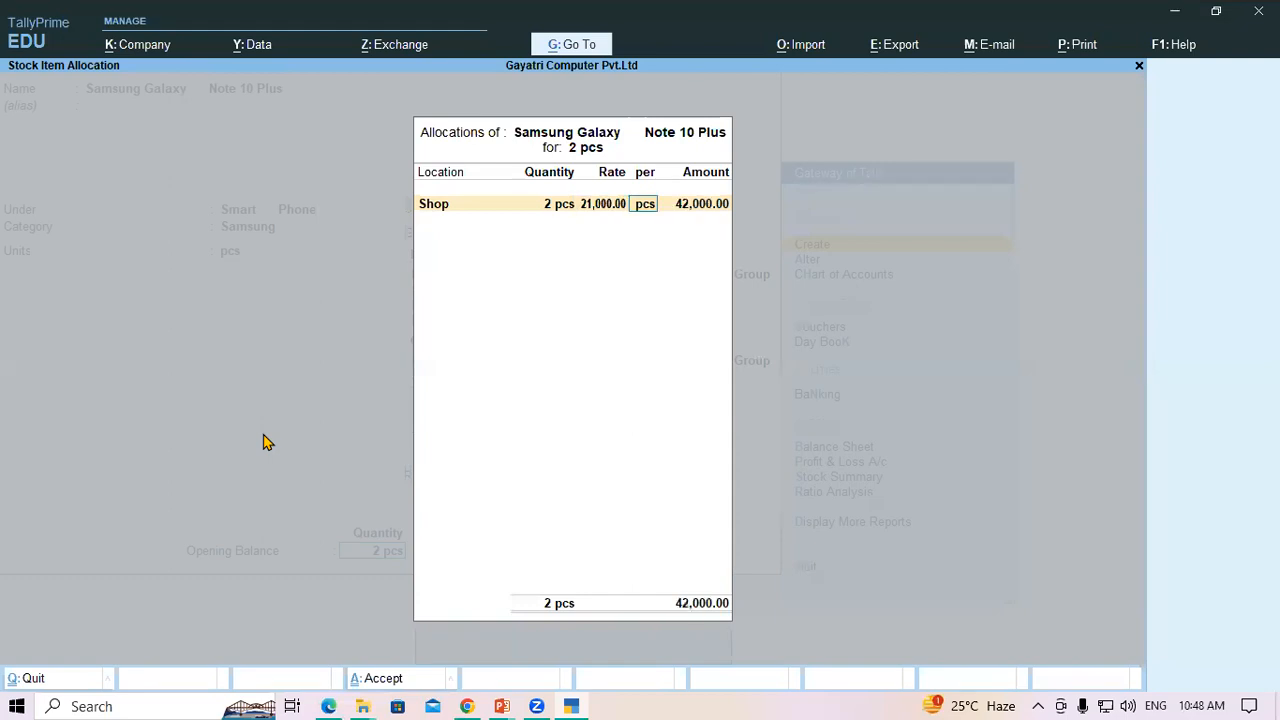
key(Return)
key(Return)
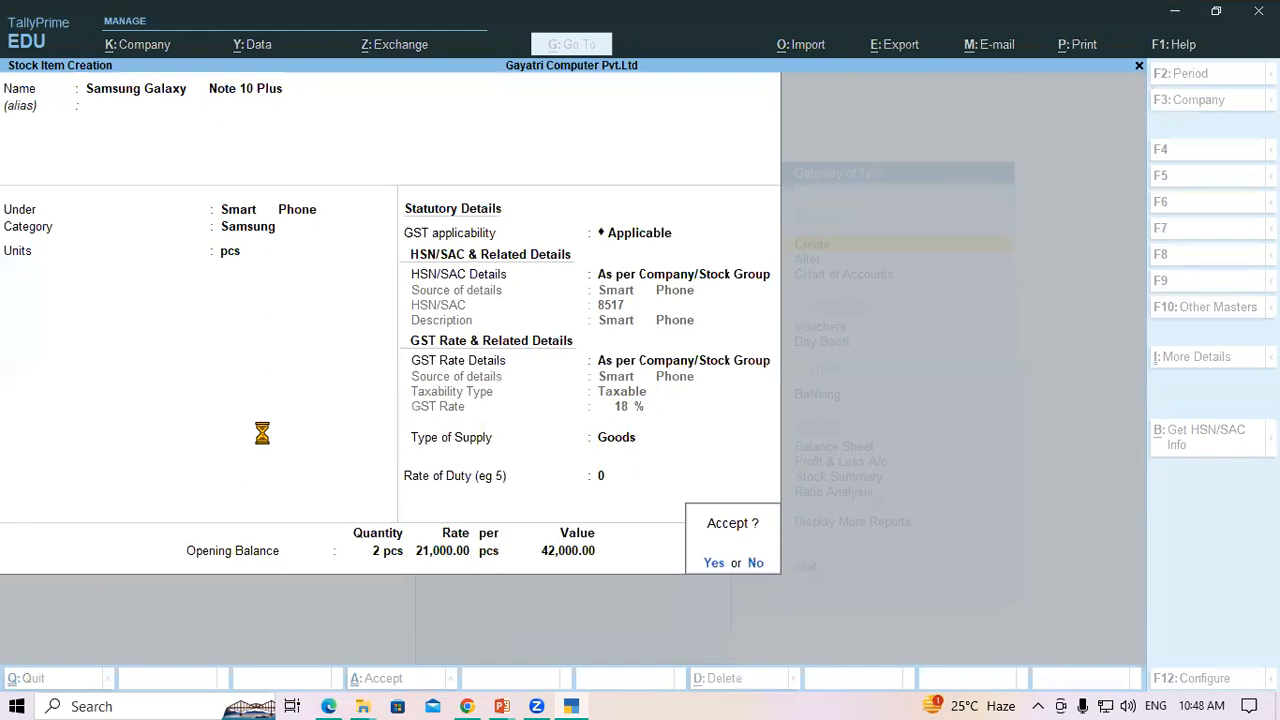
key(Return)
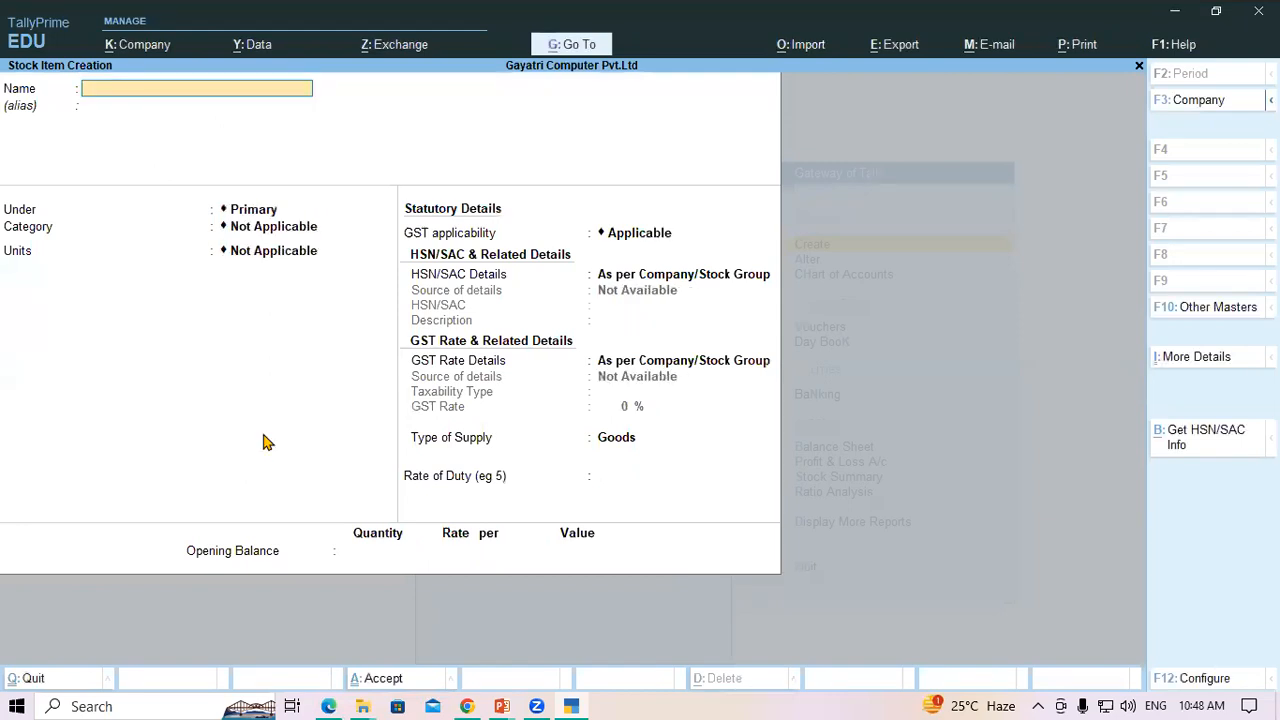
Name the new stock item Tally ERP 9 Rel 6.6 Silver Edition, copying the name from the Edge table and leaving the alias empty
key(alt+Tab)
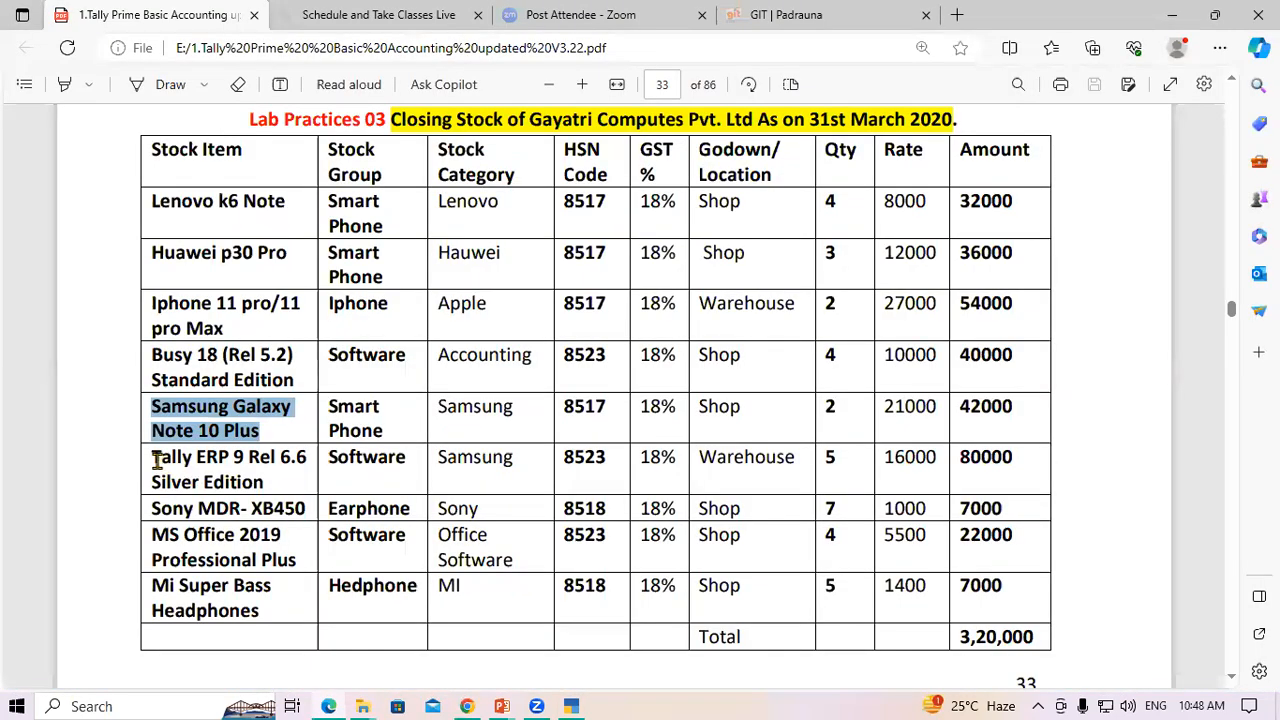
triple_click(262, 484)
key(ctrl+c)
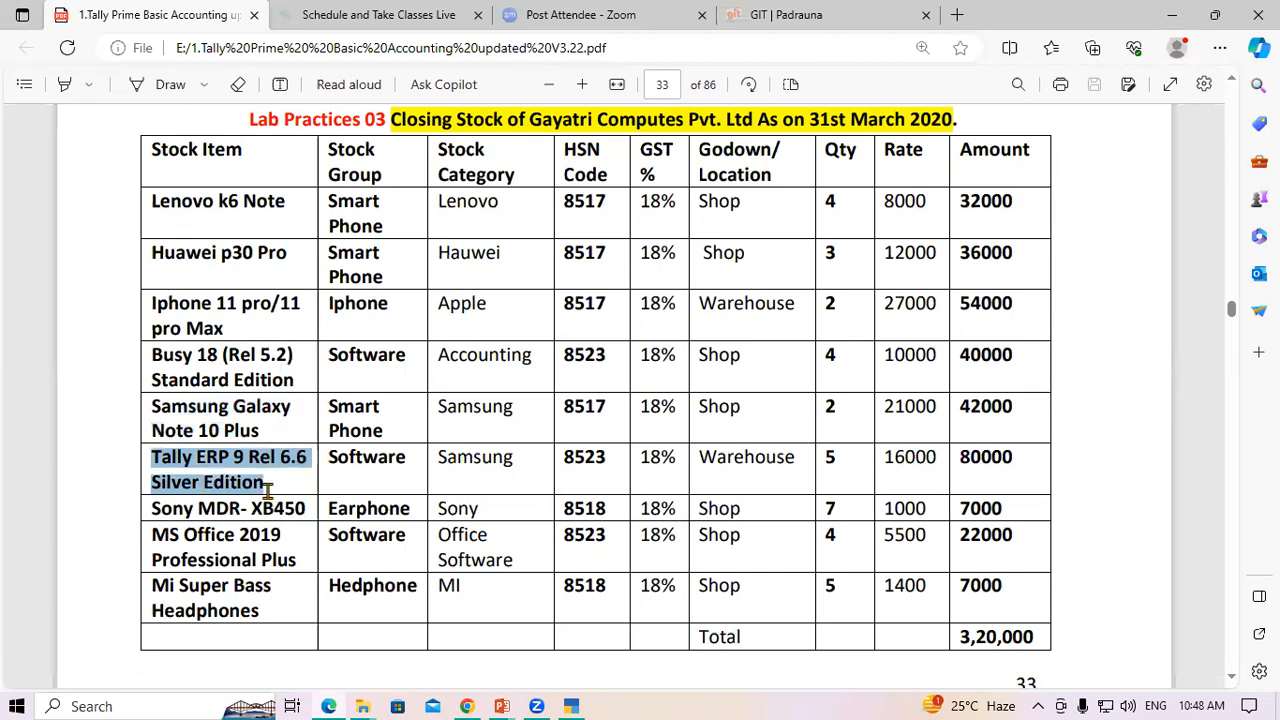
key(alt+Tab)
key(ctrl+v)
key(Return)
key(Return)
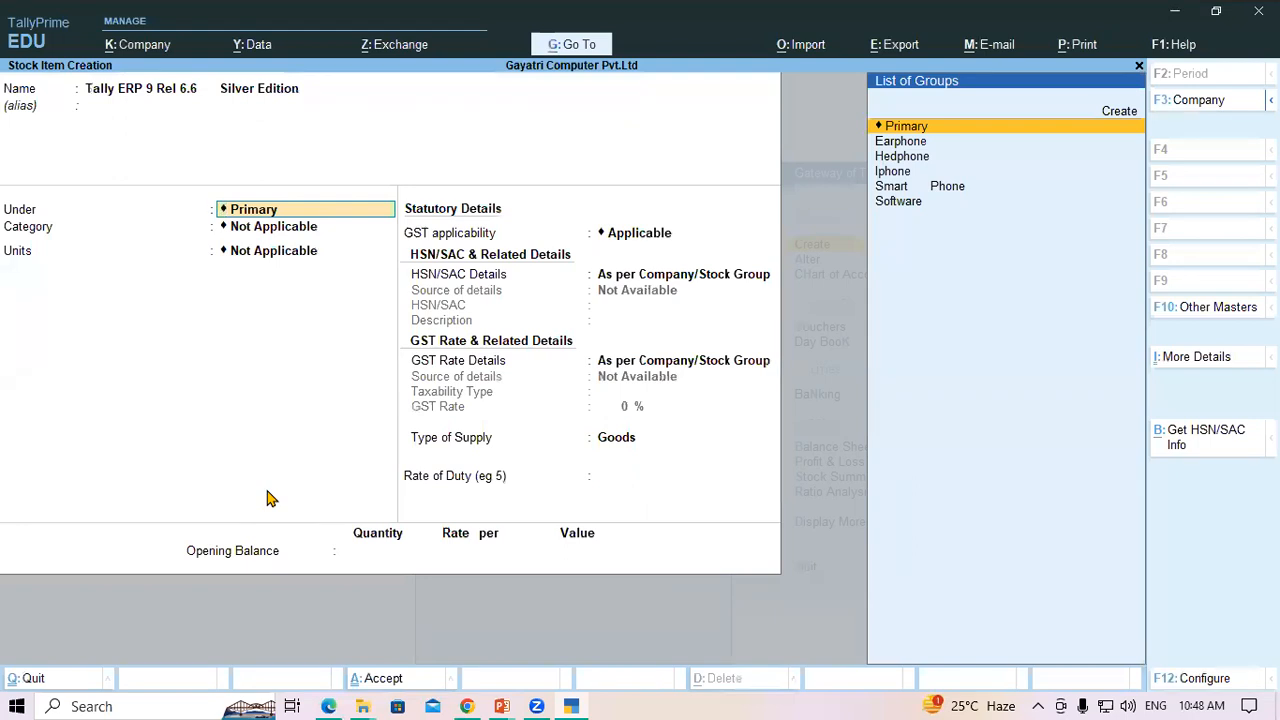
Place Tally ERP 9 Rel 6.6 Silver Edition under the Software group, with category Accounting and units pcs
key(Down)
key(Down)
key(Down)
key(Down)
key(Down)
key(Return)
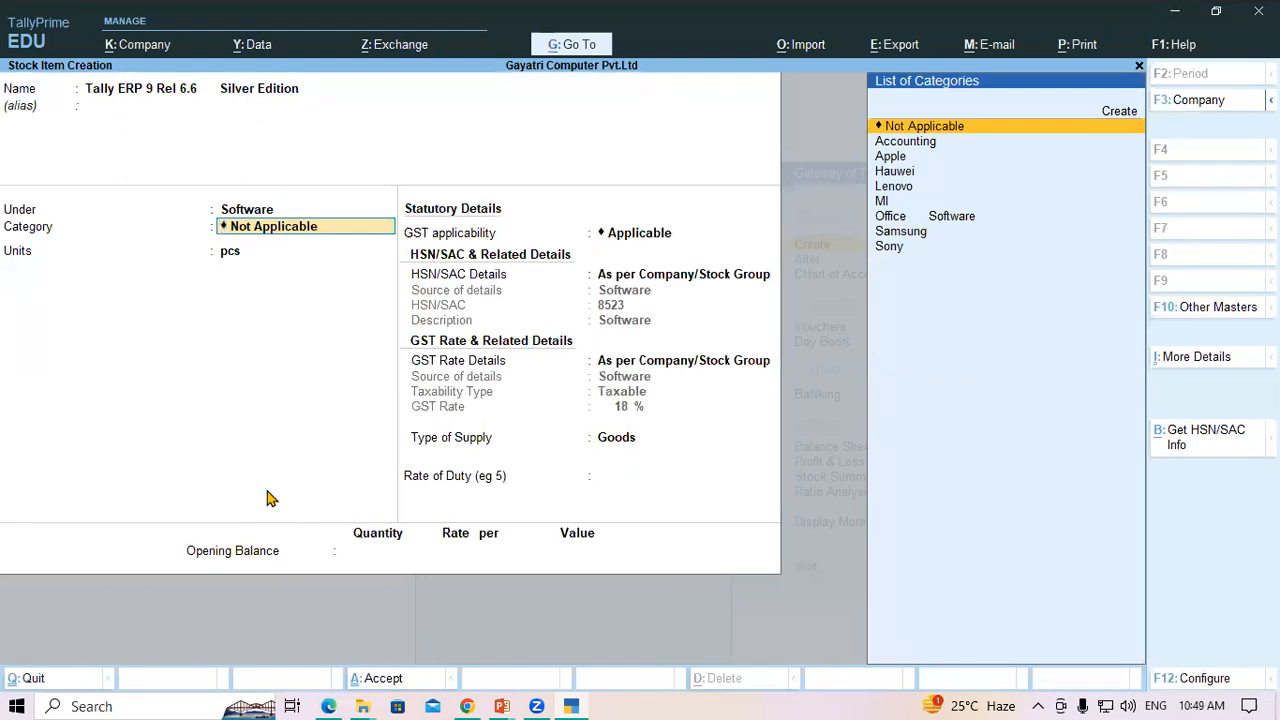
key(Down)
key(Down)
key(Up)
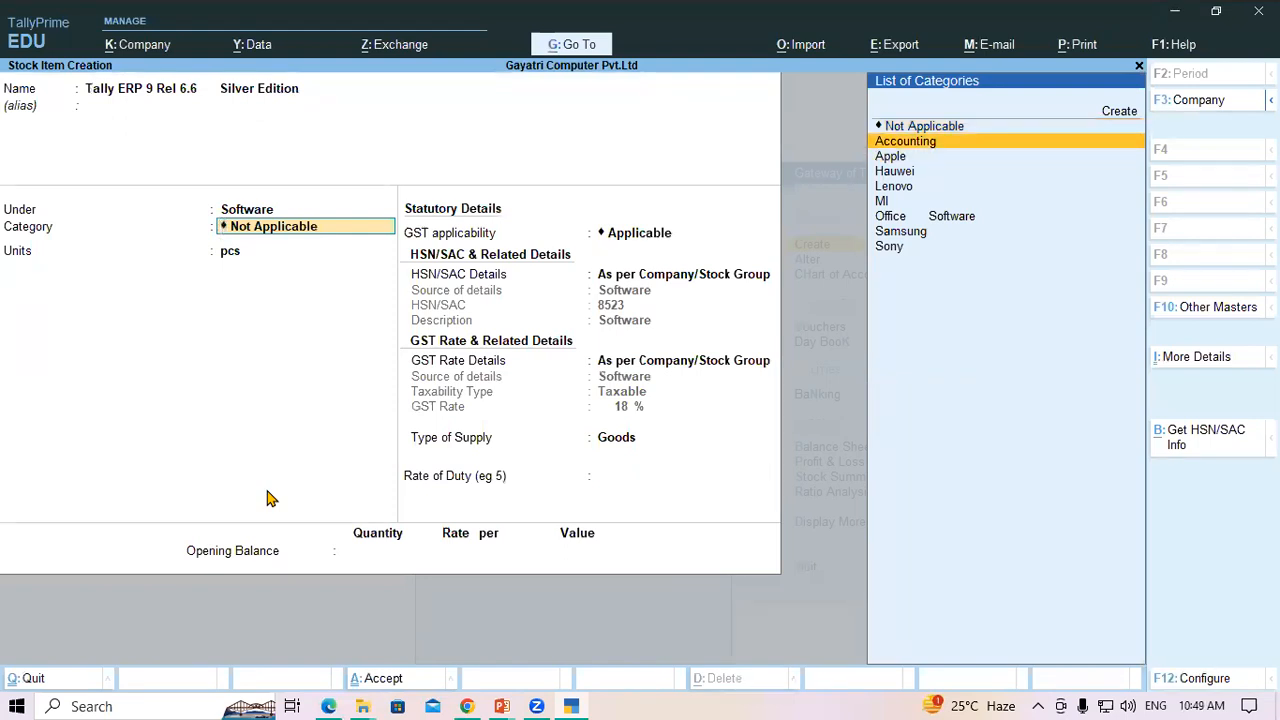
key(Return)
key(Return)
Keep the Tally ERP 9 item's GST applicable, HSN/SAC and GST rate details as per Company/Stock Group, supply type Goods, and the duty rate unfilled
key(Return)
key(Return)
key(Return)
key(Return)
key(Return)
Give the Tally ERP 9 item an opening quantity of 5 pcs and allocate it to Warehouse, following the Edge closing stock table
key(alt+Tab)
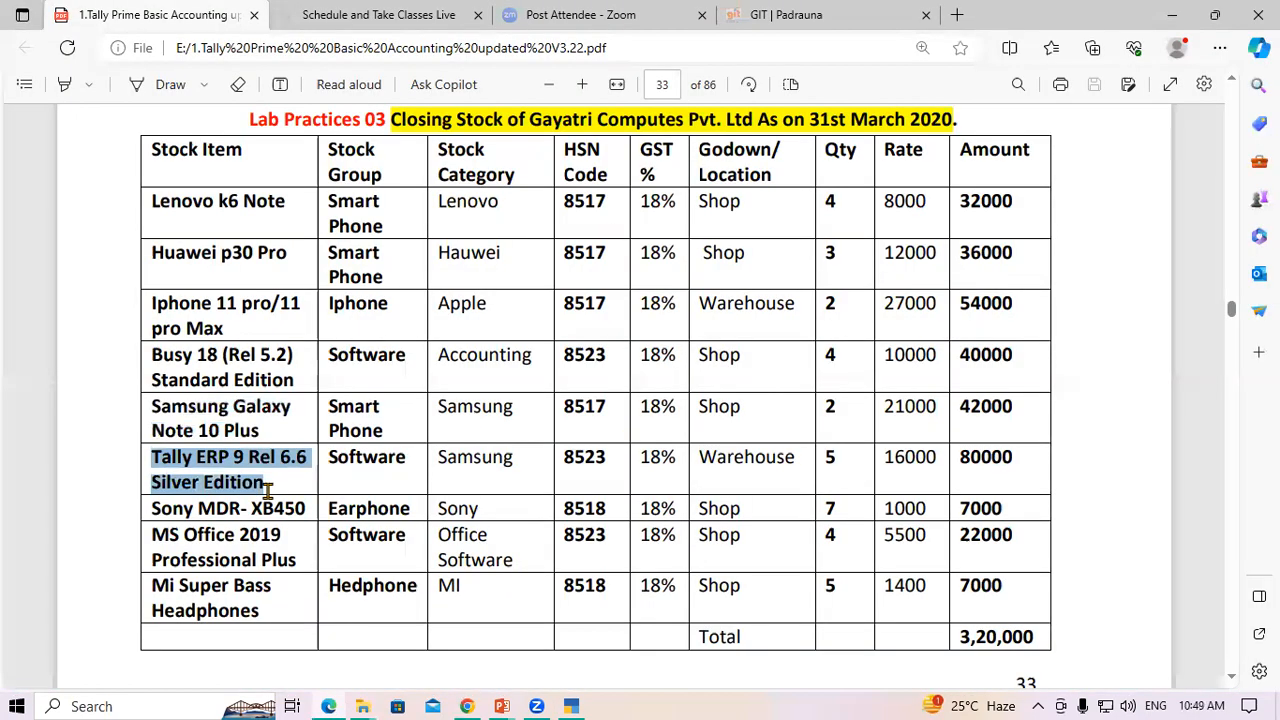
key(alt+Tab)
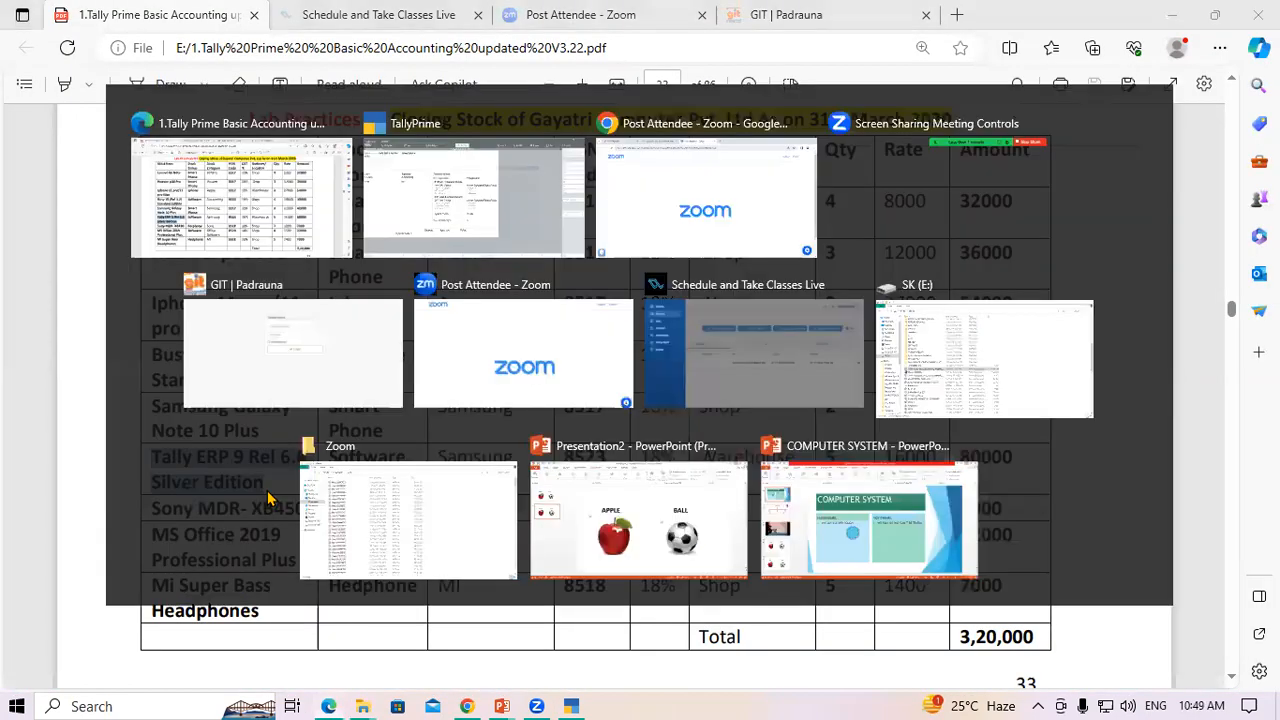
text(5)
key(Return)
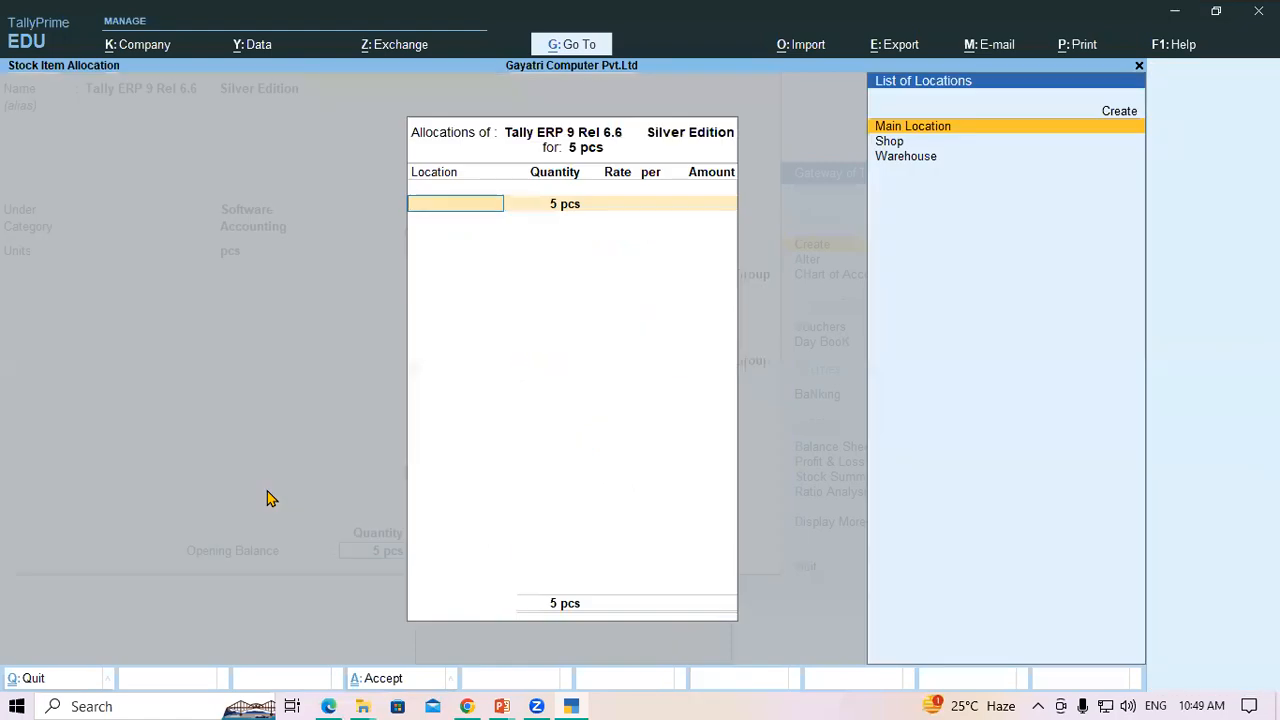
key(alt+Tab)
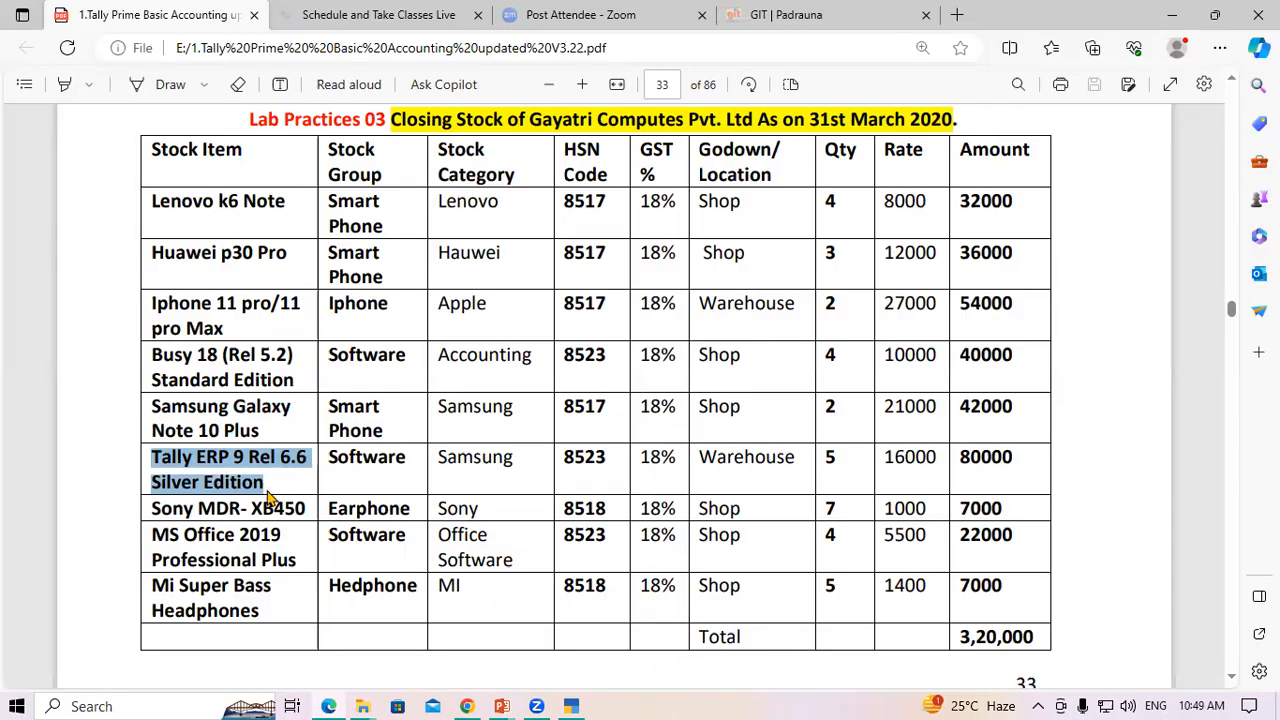
key(alt+Tab)
key(Down)
key(Down)
key(Return)
key(Return)
Set the Tally ERP 9 allocation's rate to 16000 per pcs, as in the Edge closing stock table, and save the stock item
key(alt+Tab)
key(alt+Tab)
text(16,000)
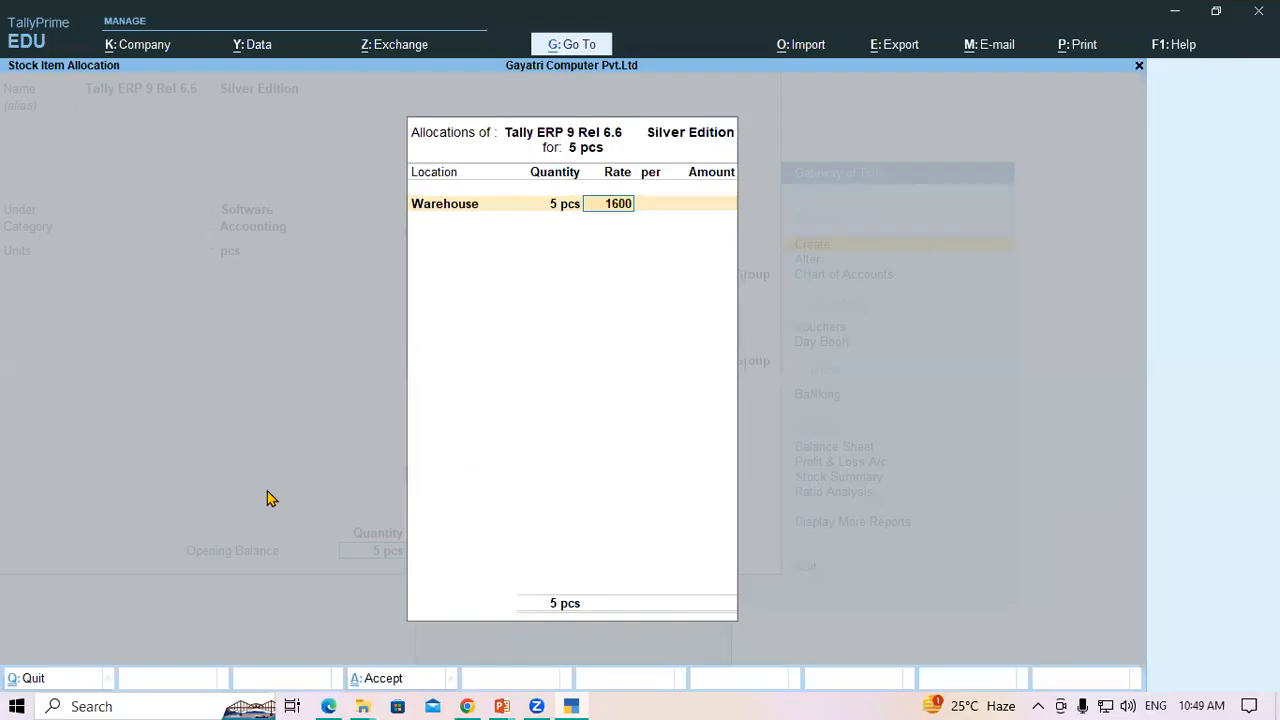
key(Return)
key(Return)
key(Return)
key(Return)
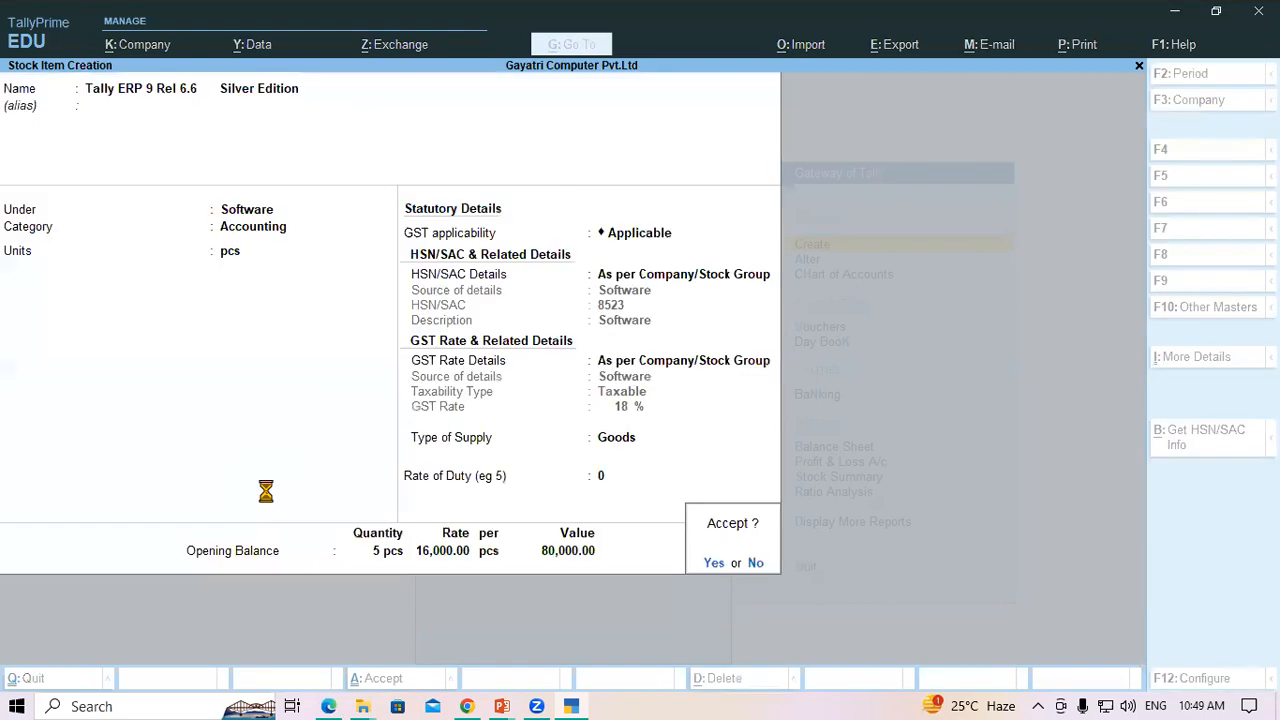
key(Return)
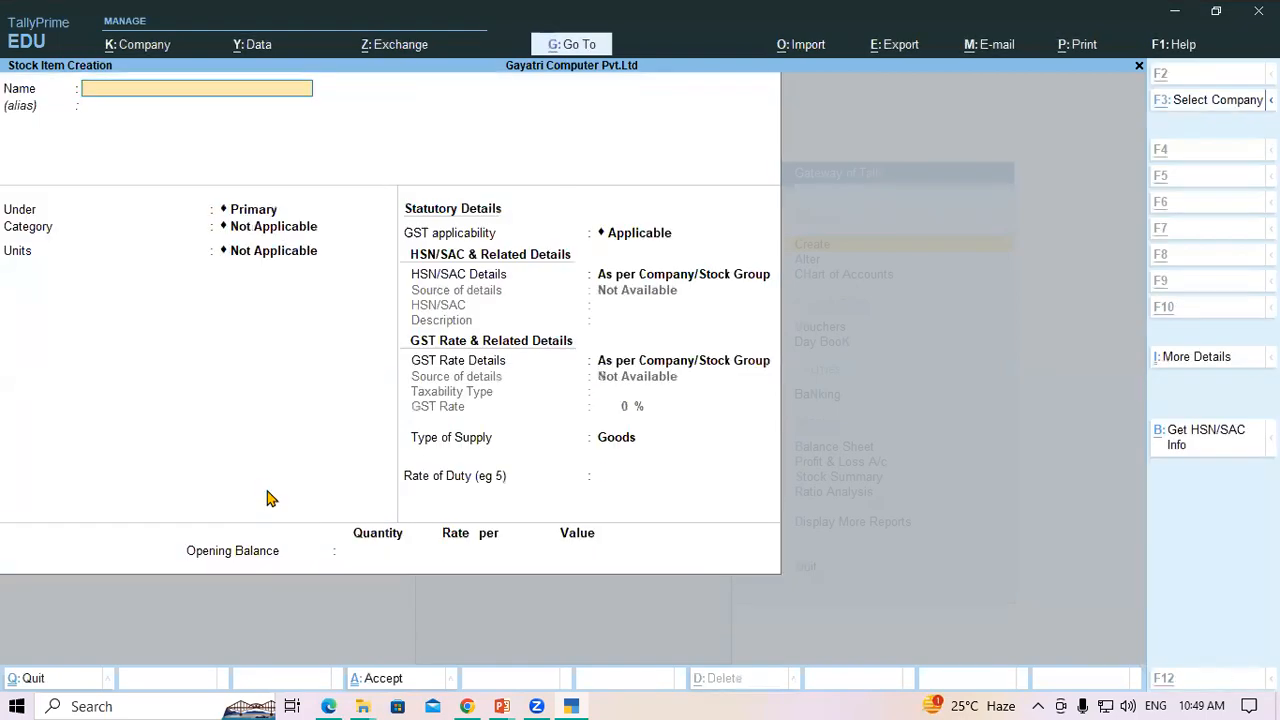
Name the new stock item Sony MDR- XB450, copying the name from the Edge table and leaving the alias empty
key(alt+Tab)
drag(153, 510, 310, 512)
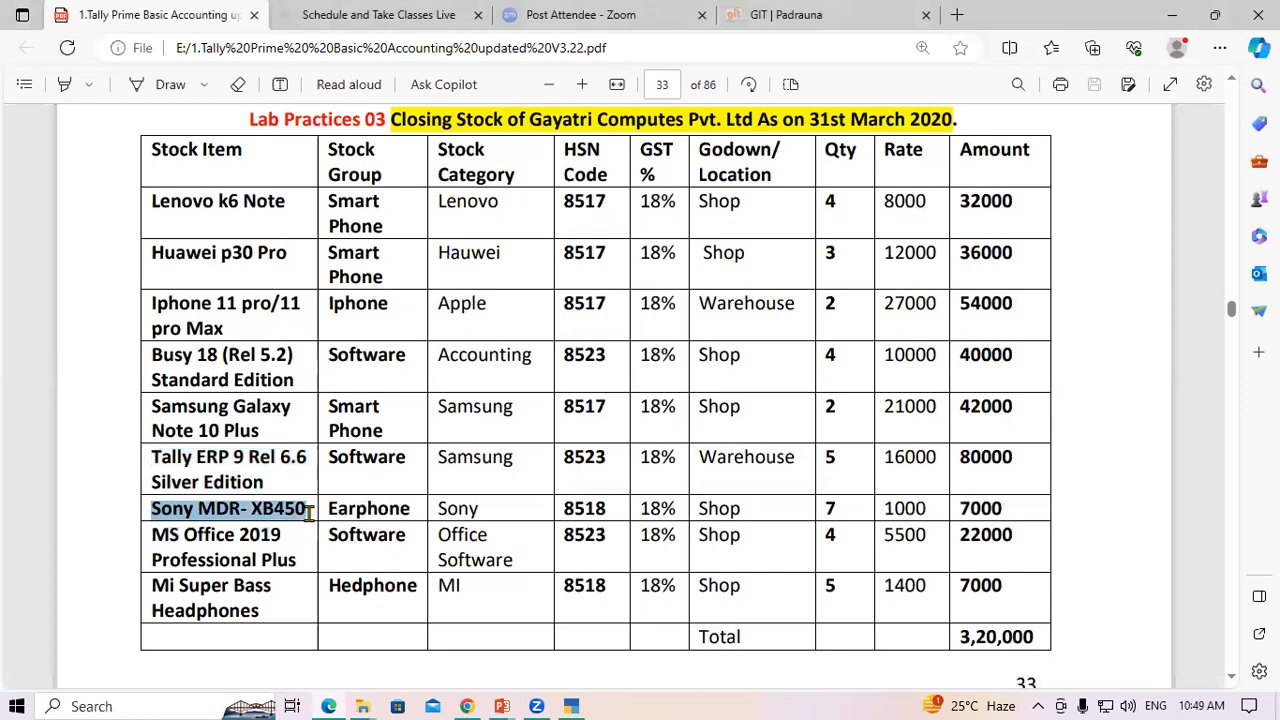
key(ctrl+c)
key(alt+Tab)
key(ctrl+v)
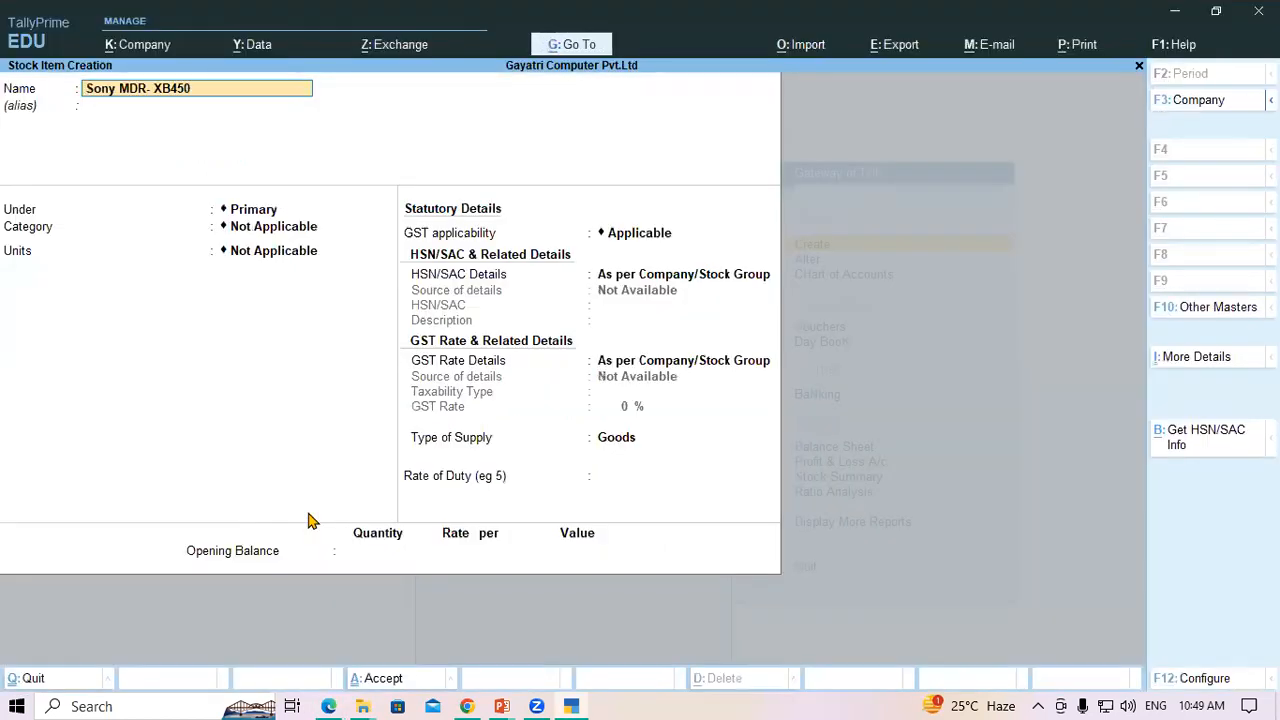
key(Return)
Place Sony MDR- XB450 under the Earphone group with category Sony
text(E)
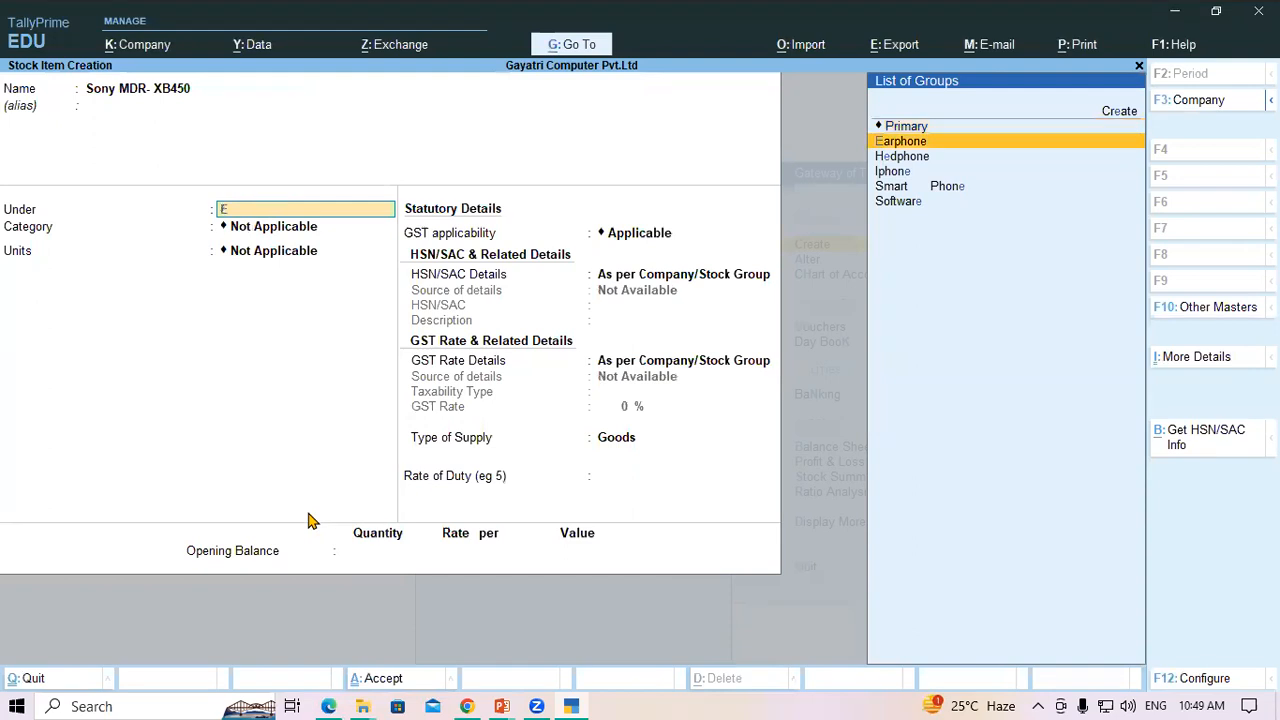
key(Return)
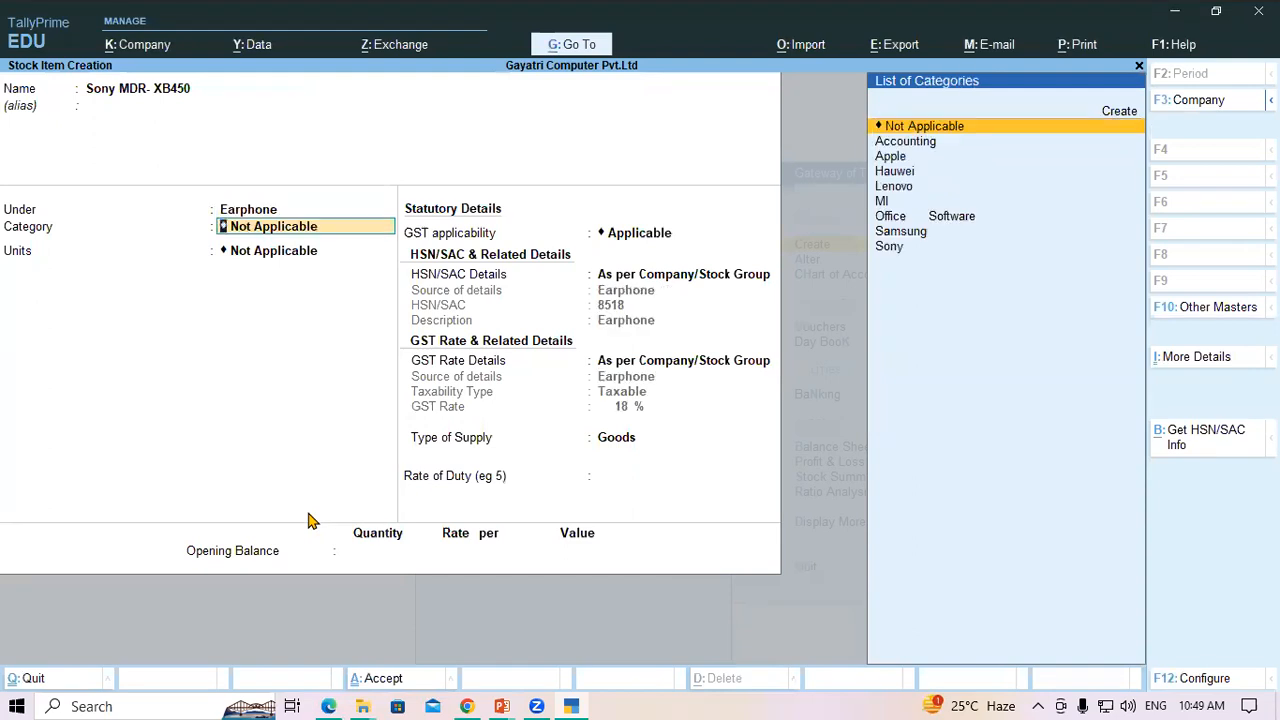
text(Sony)
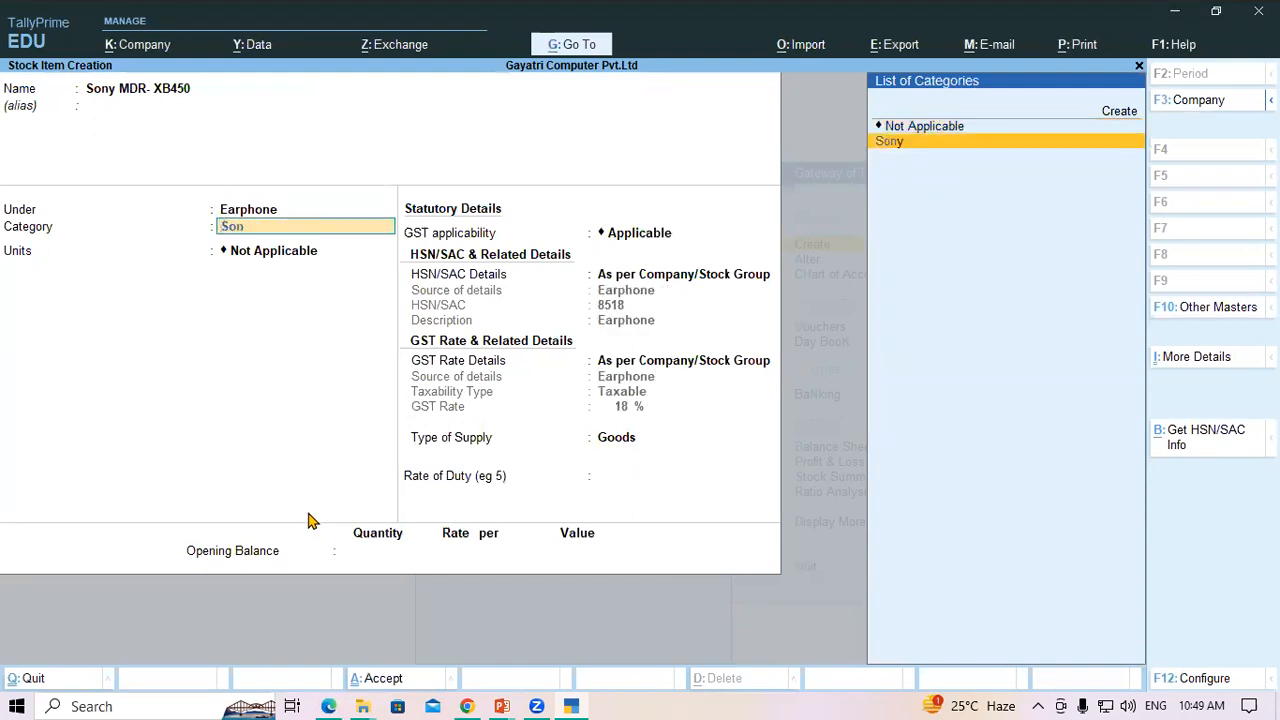
key(Return)
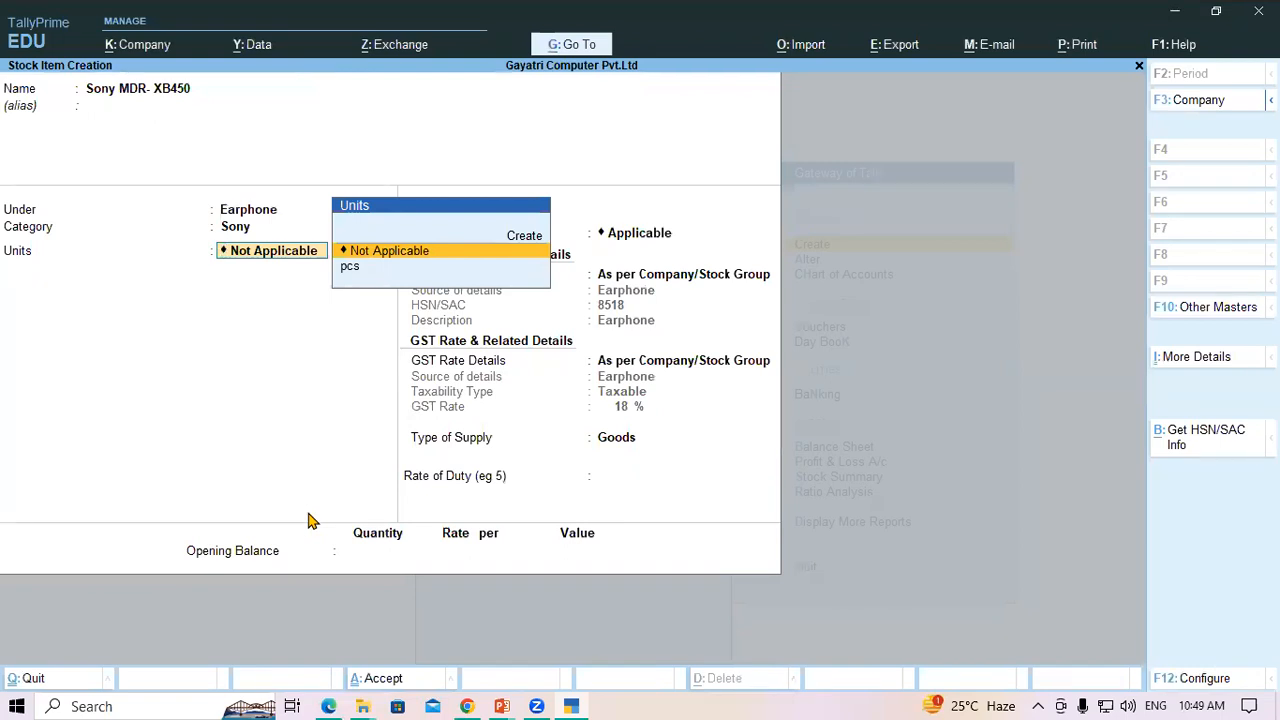